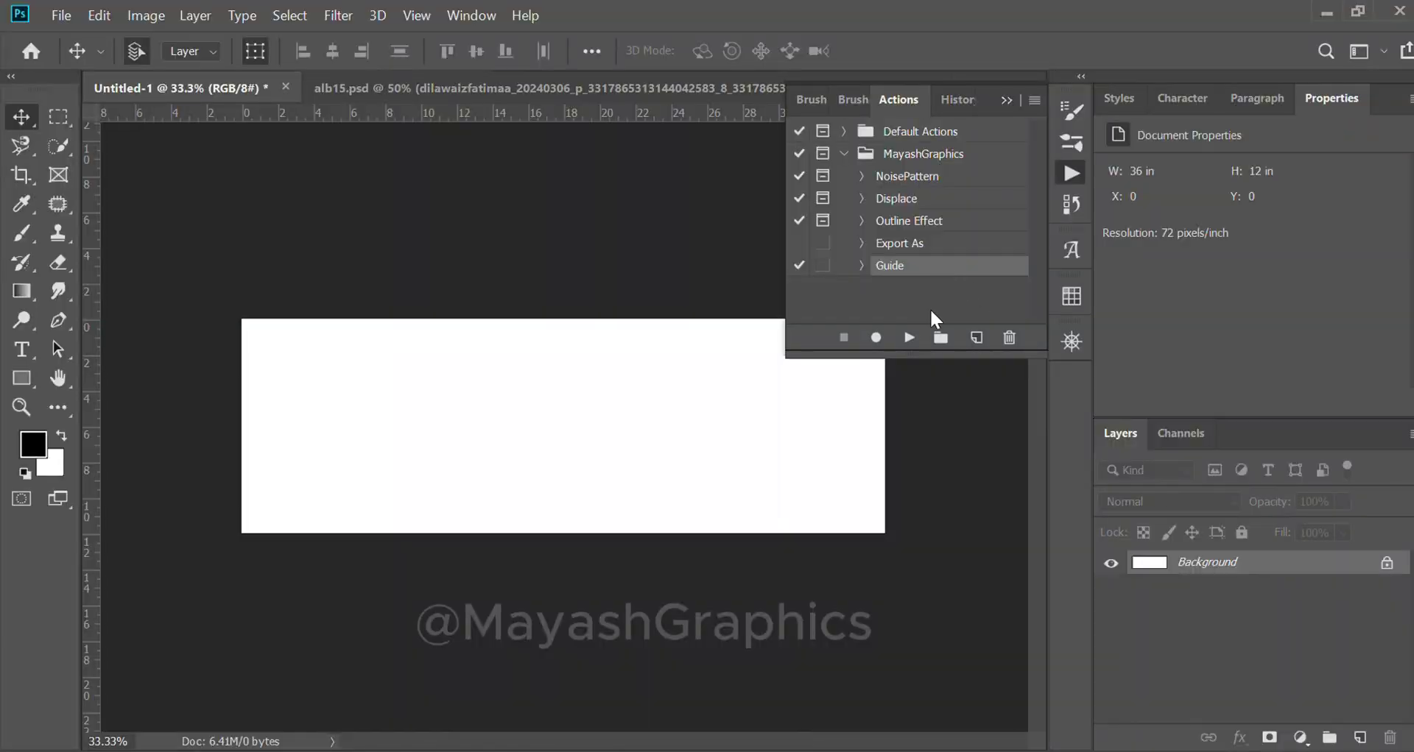
Step: Play the Guide action to lay edge and centre guides, then zoom into the banner
{"action": "left_click", "coordinate": [909, 338]}
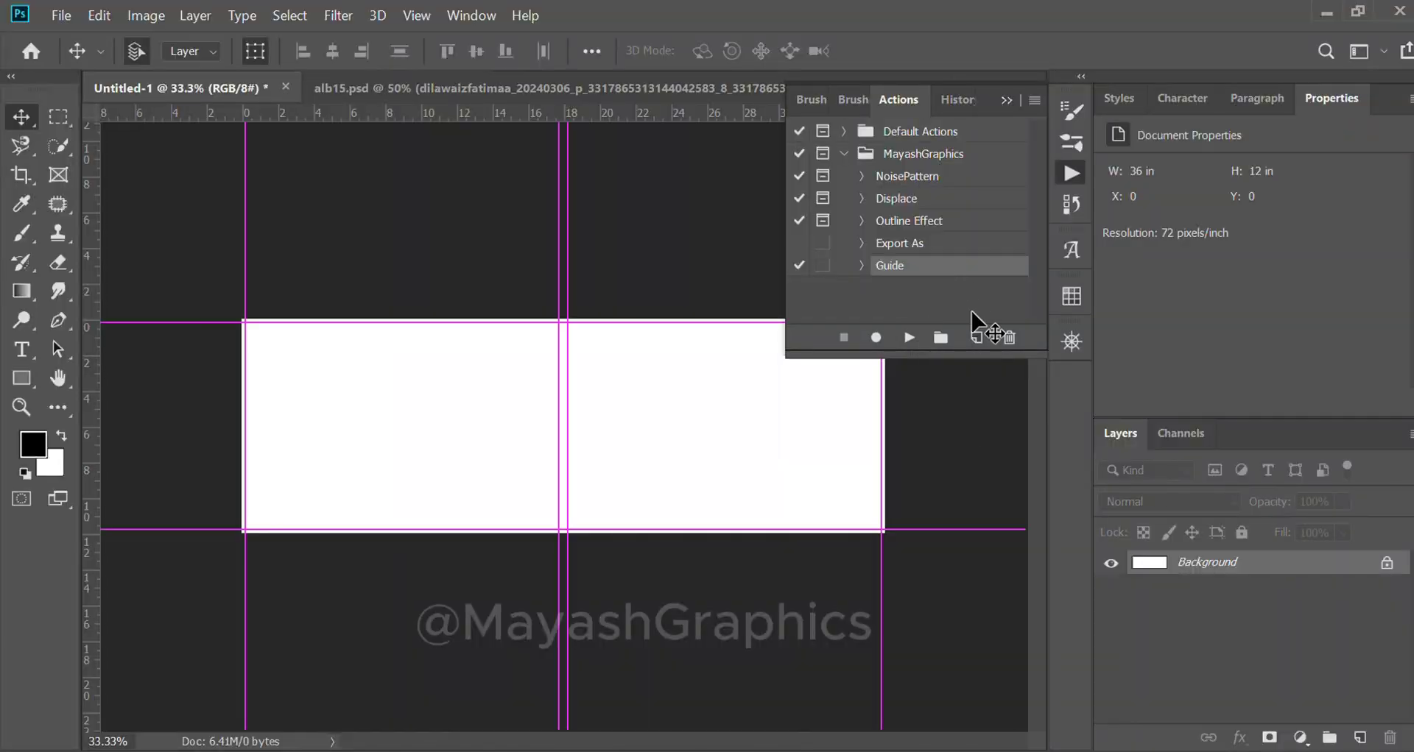
{"action": "left_click", "coordinate": [1006, 98]}
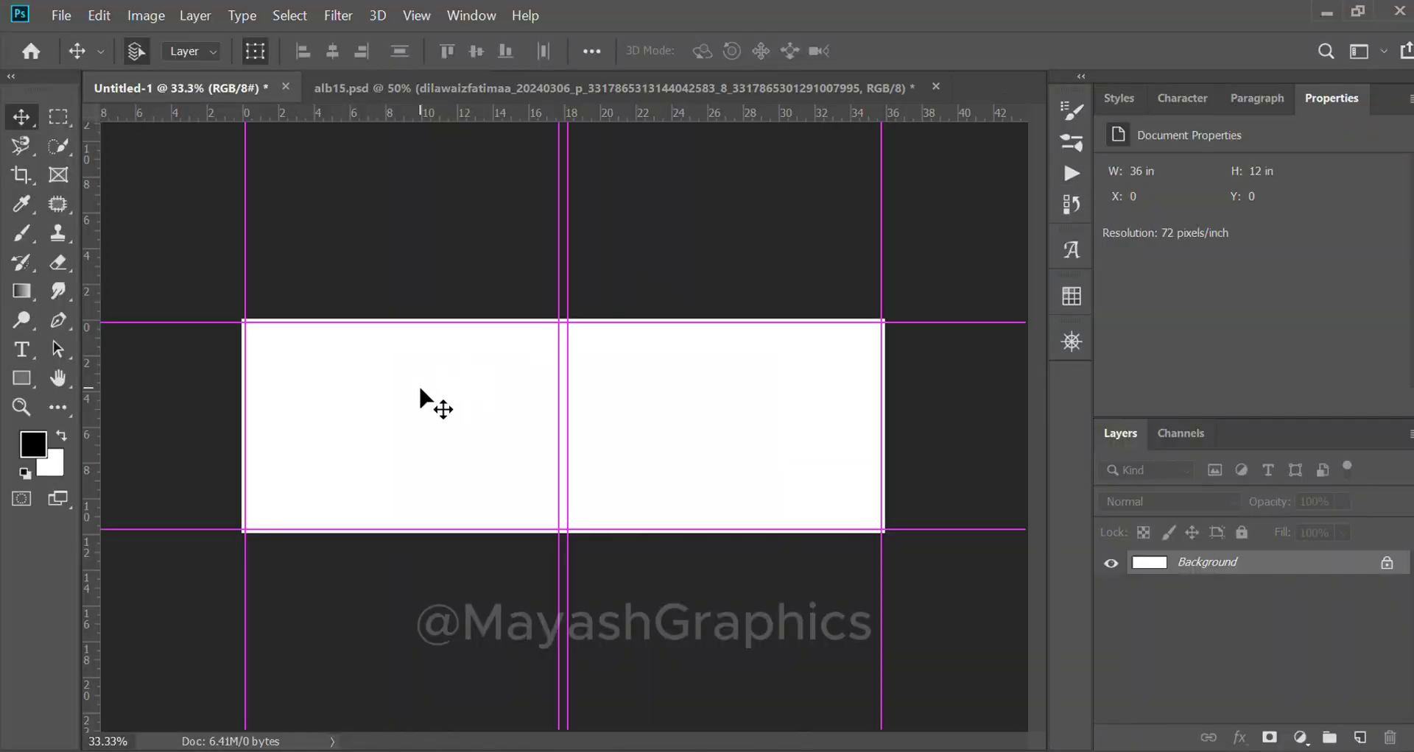
{"action": "key", "text": "ctrl+plus"}
{"action": "key", "text": "ctrl+plus"}
{"action": "scroll", "coordinate": [418, 384], "scroll_direction": "left", "scroll_amount": 3}
{"action": "scroll", "coordinate": [418, 384], "scroll_direction": "left", "scroll_amount": 2}
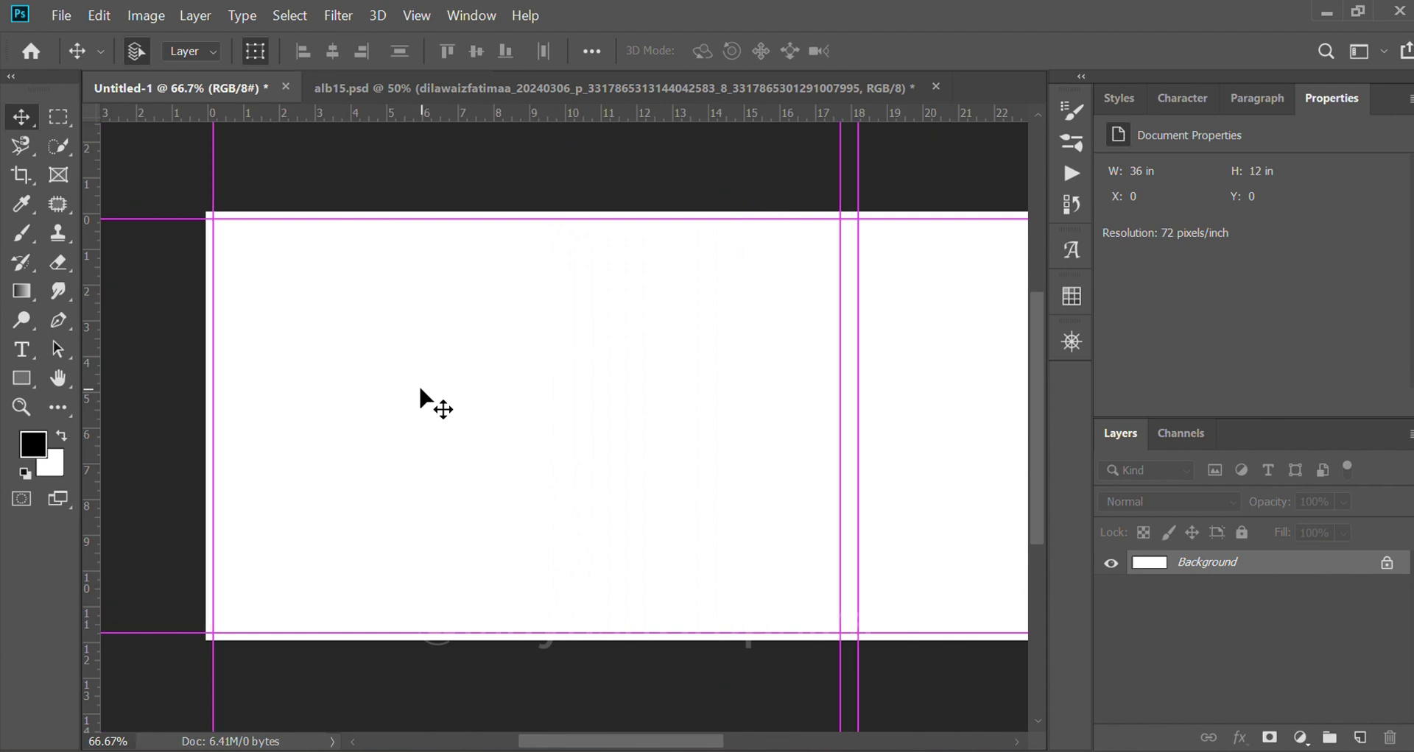
Step: Draw a tall rectangle shape over the banner's left part, filled with 40% Gray
{"action": "key", "text": "u"}
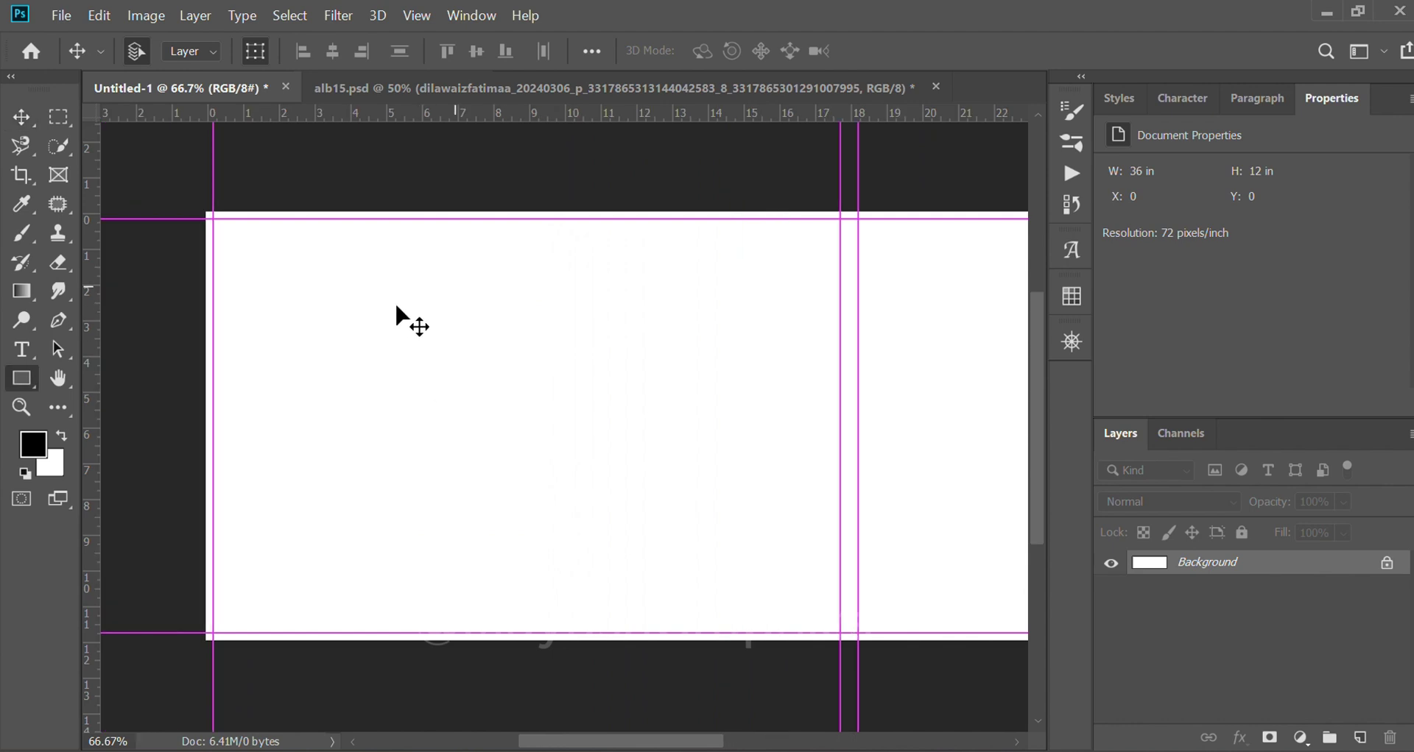
{"action": "mouse_move", "coordinate": [413, 218]}
{"action": "left_mouse_down"}
{"action": "mouse_move", "coordinate": [611, 652]}
{"action": "mouse_move", "coordinate": [640, 671]}
{"action": "left_mouse_up"}
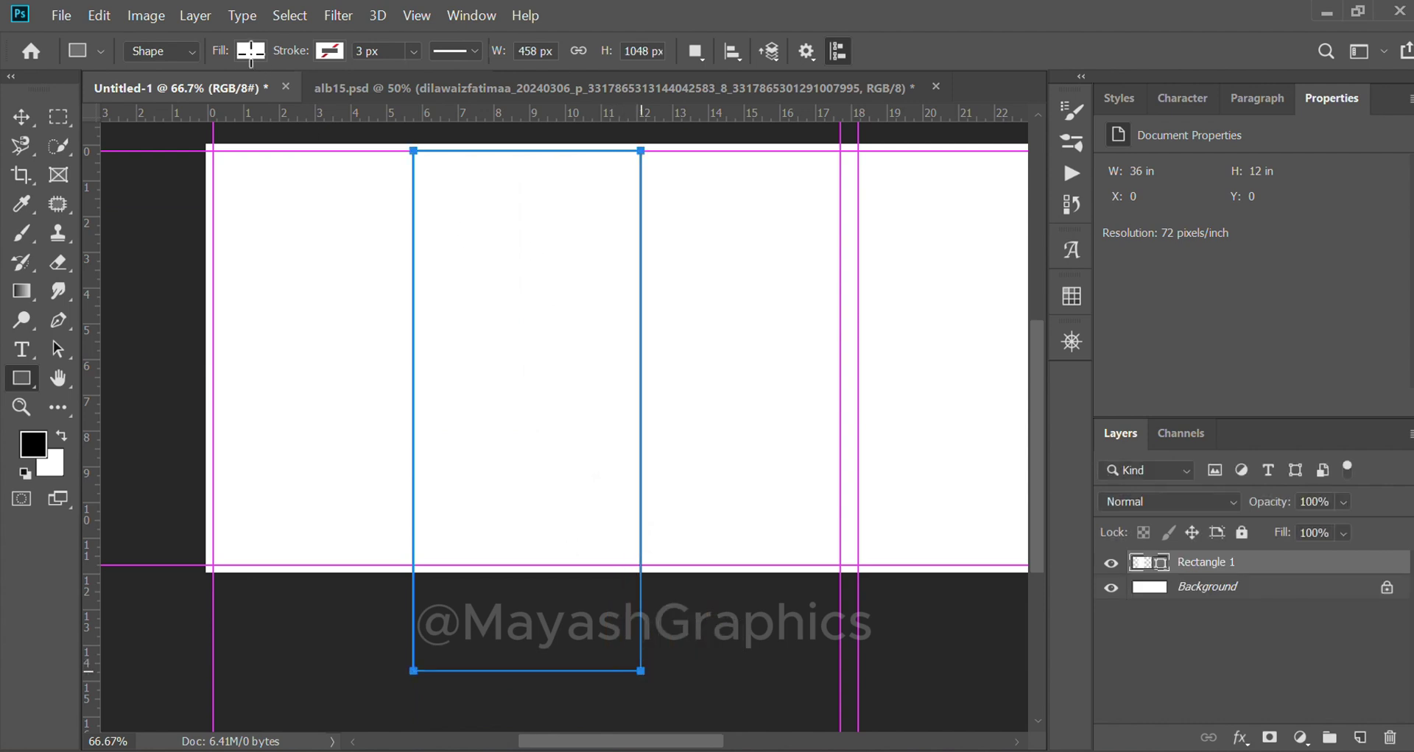
{"action": "left_click", "coordinate": [250, 51]}
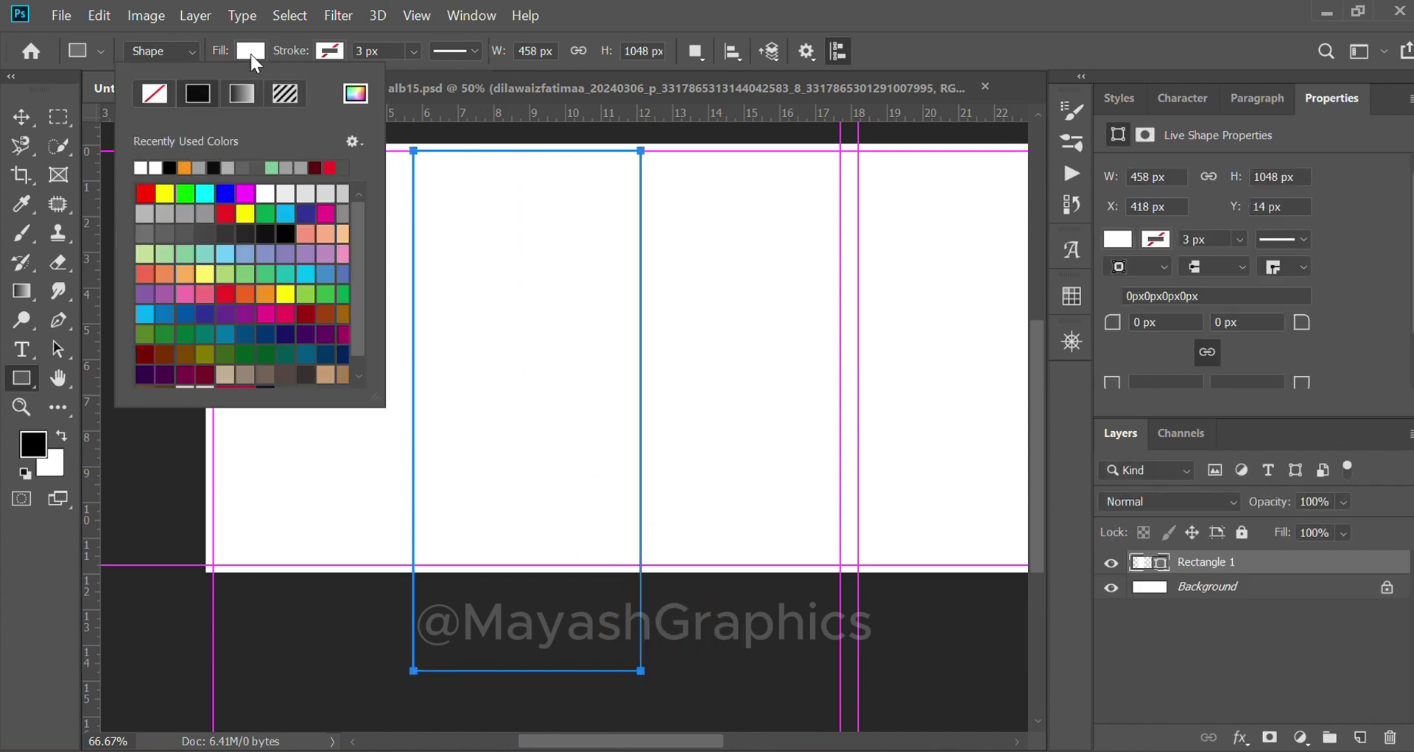
{"action": "left_click", "coordinate": [164, 214]}
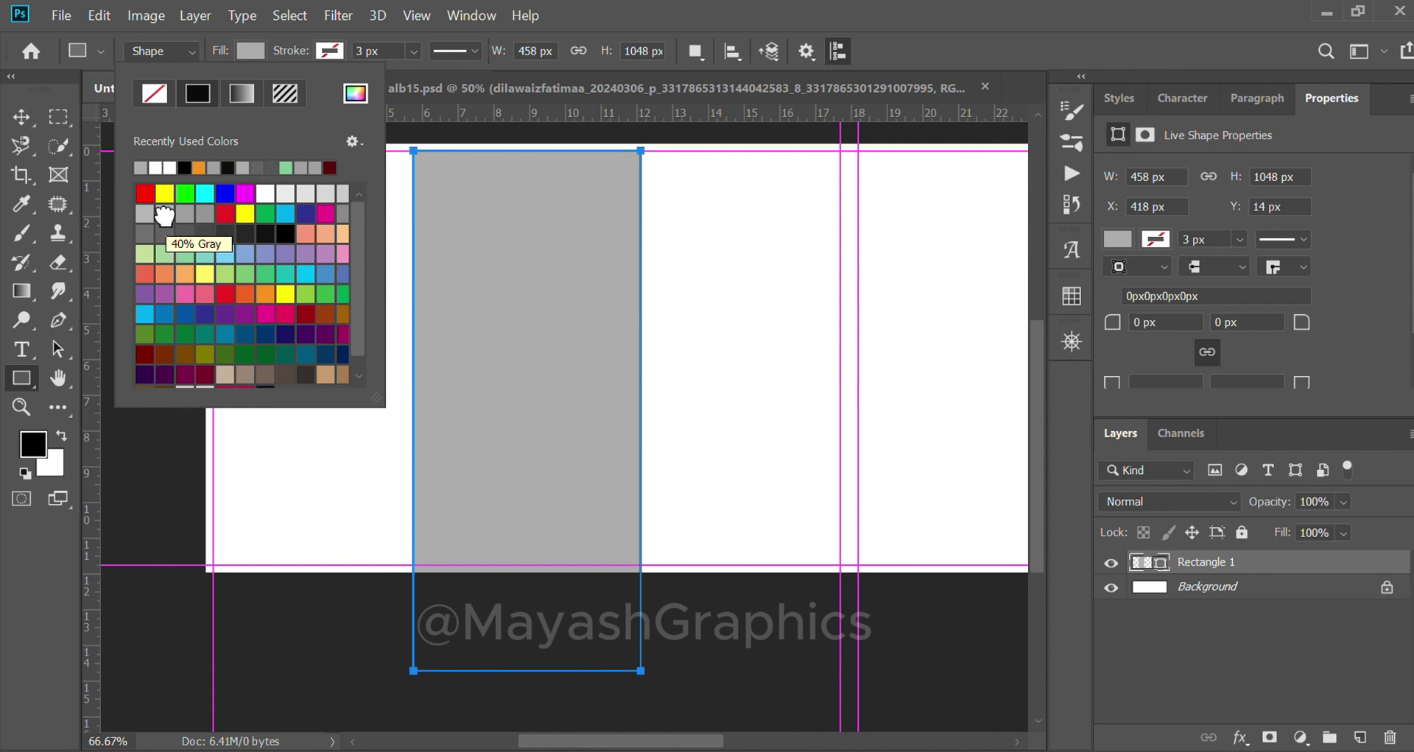
{"action": "key", "text": "Return"}
Step: Move the grey rectangle up, rotate it about 21°, and stretch it taller and wider
{"action": "key", "text": "v"}
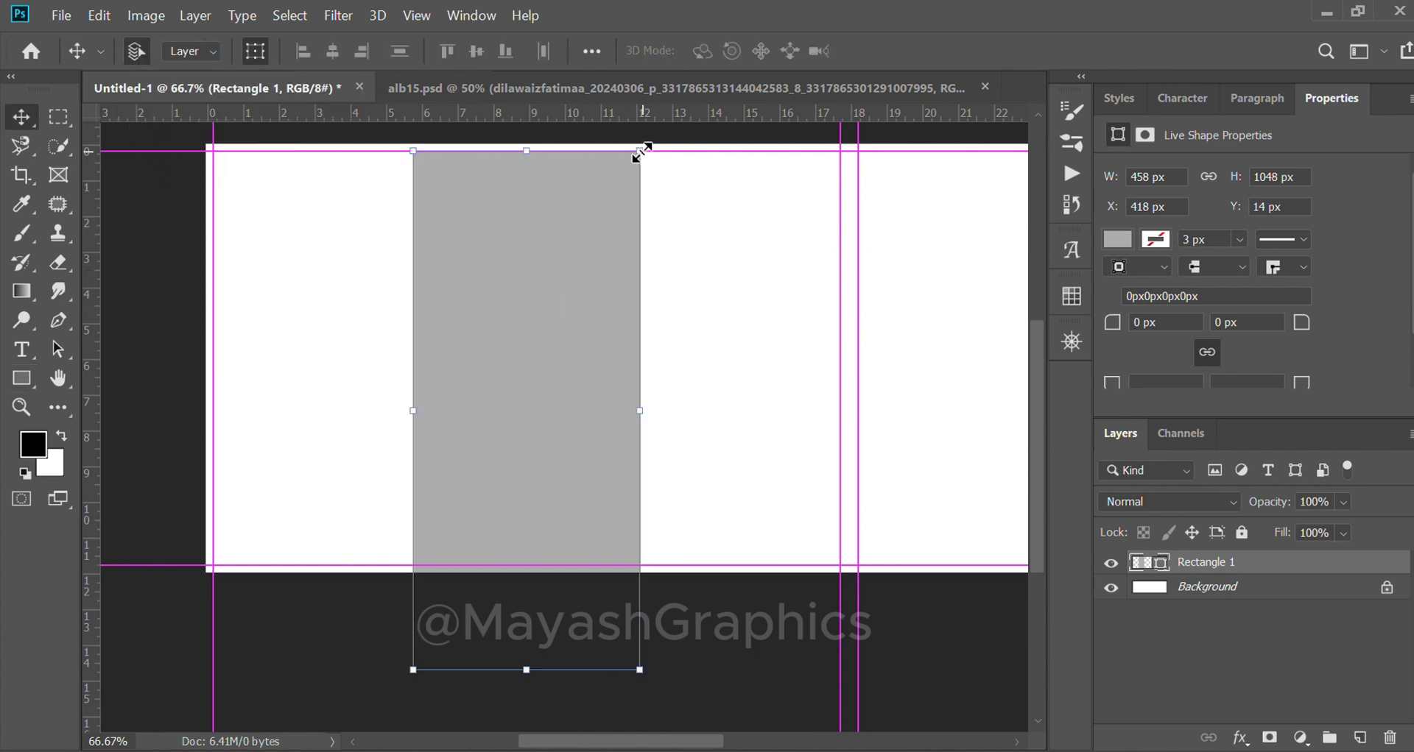
{"action": "left_click_drag", "start_coordinate": [550, 294], "coordinate": [550, 241]}
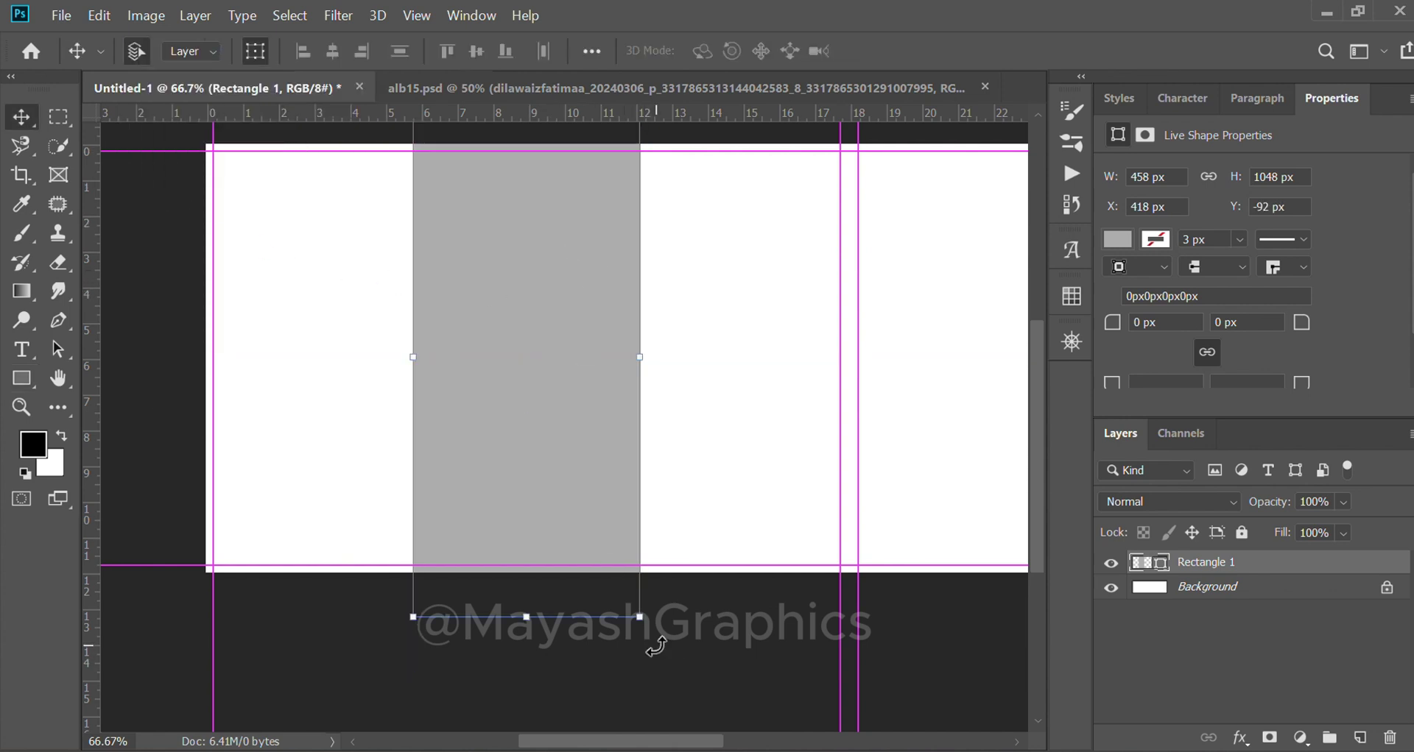
{"action": "mouse_move", "coordinate": [558, 665]}
{"action": "left_mouse_down"}
{"action": "mouse_move", "coordinate": [509, 692]}
{"action": "mouse_move", "coordinate": [574, 707]}
{"action": "left_mouse_up"}
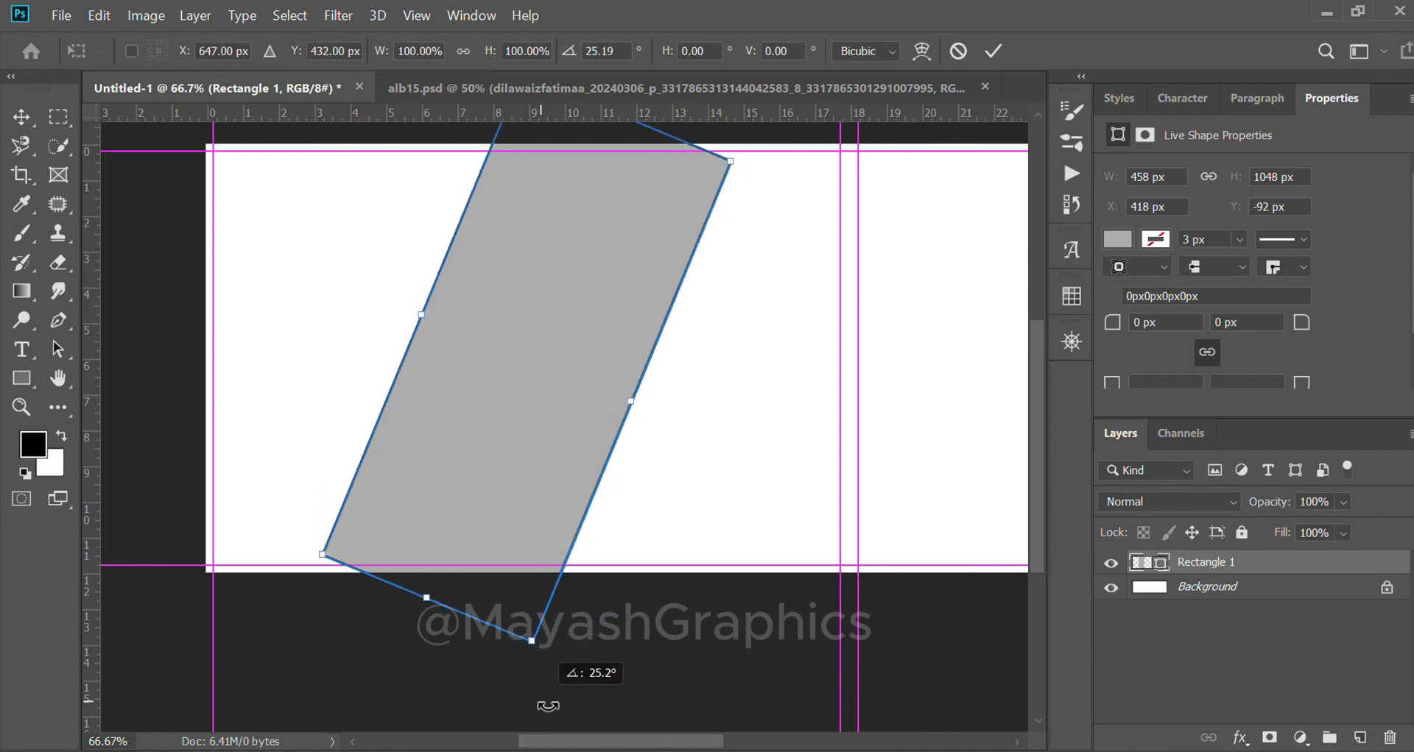
{"action": "left_click_drag", "start_coordinate": [435, 605], "coordinate": [394, 705]}
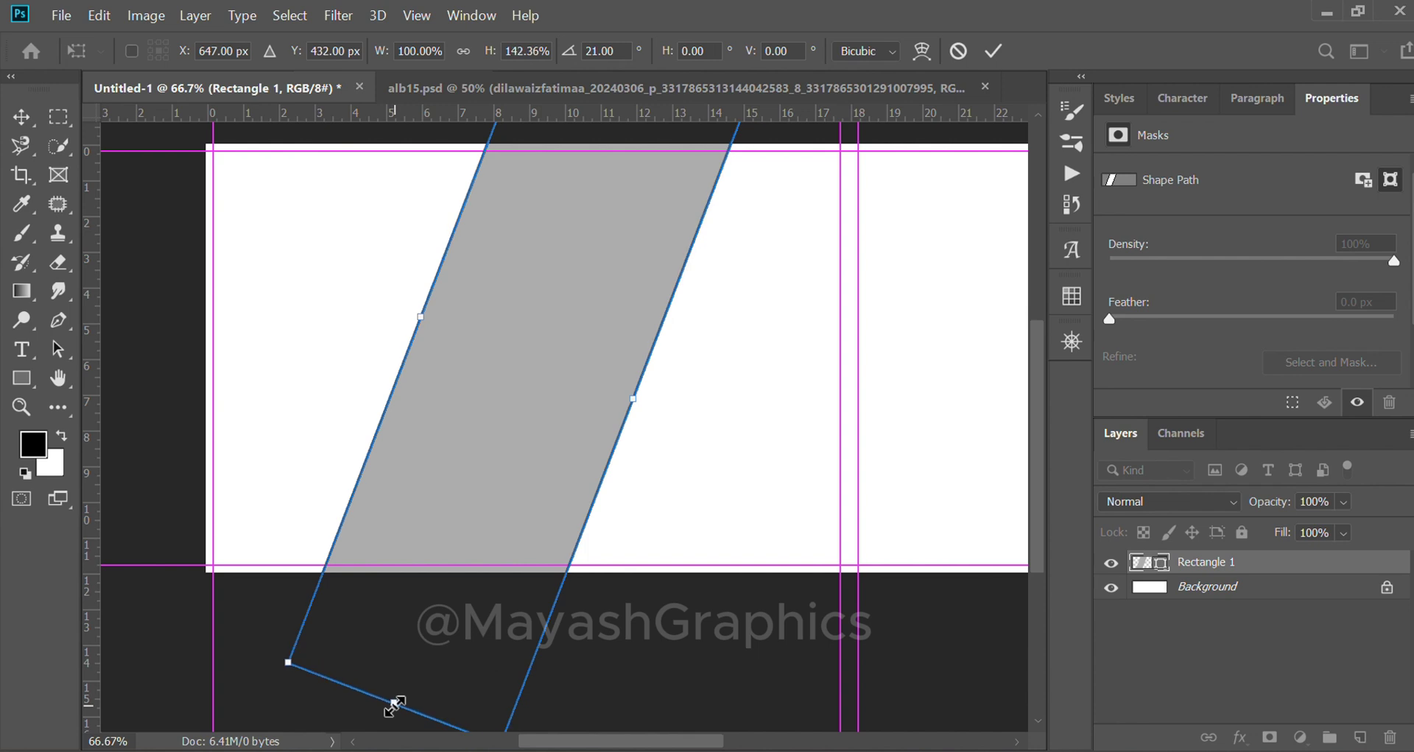
{"action": "mouse_move", "coordinate": [630, 401]}
{"action": "left_mouse_down"}
{"action": "mouse_move", "coordinate": [651, 406]}
{"action": "mouse_move", "coordinate": [545, 385]}
{"action": "mouse_move", "coordinate": [512, 411]}
{"action": "left_mouse_up"}
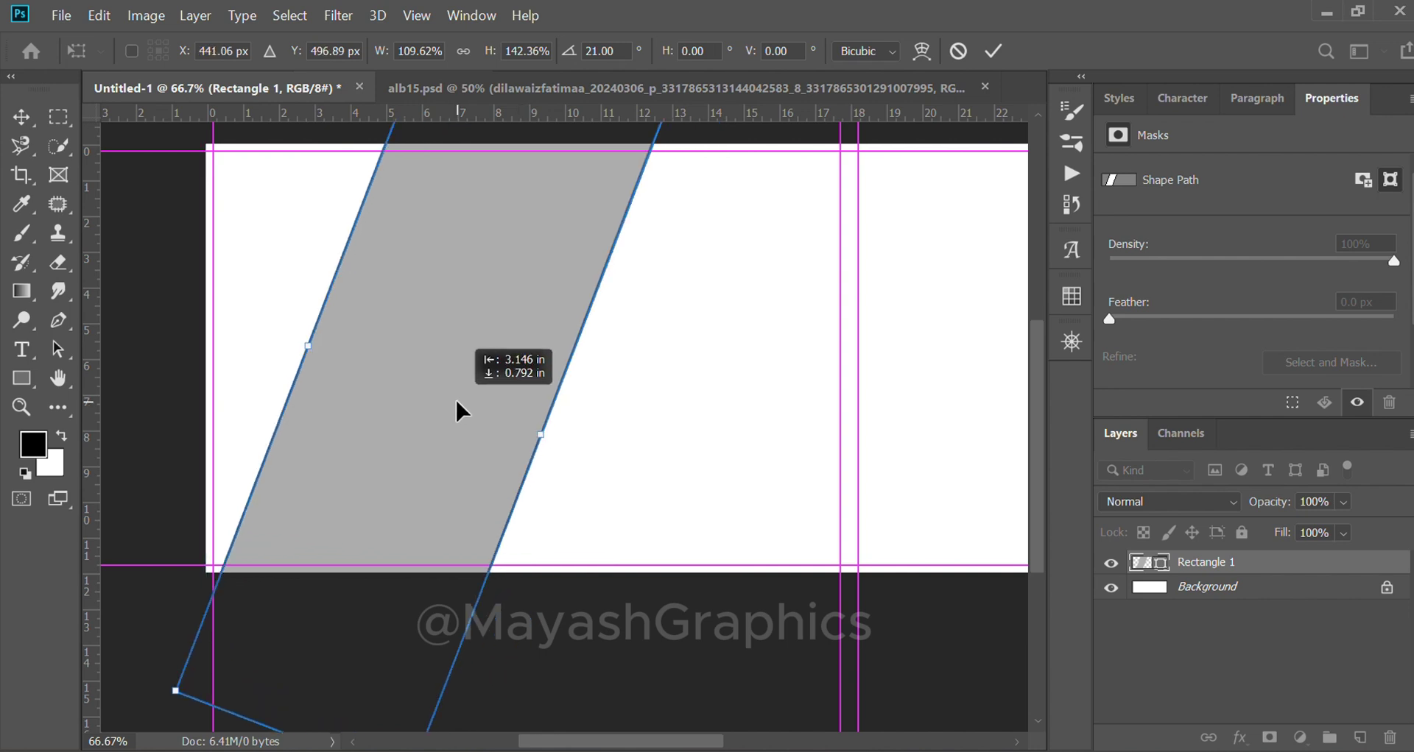
{"action": "key", "text": "Return"}
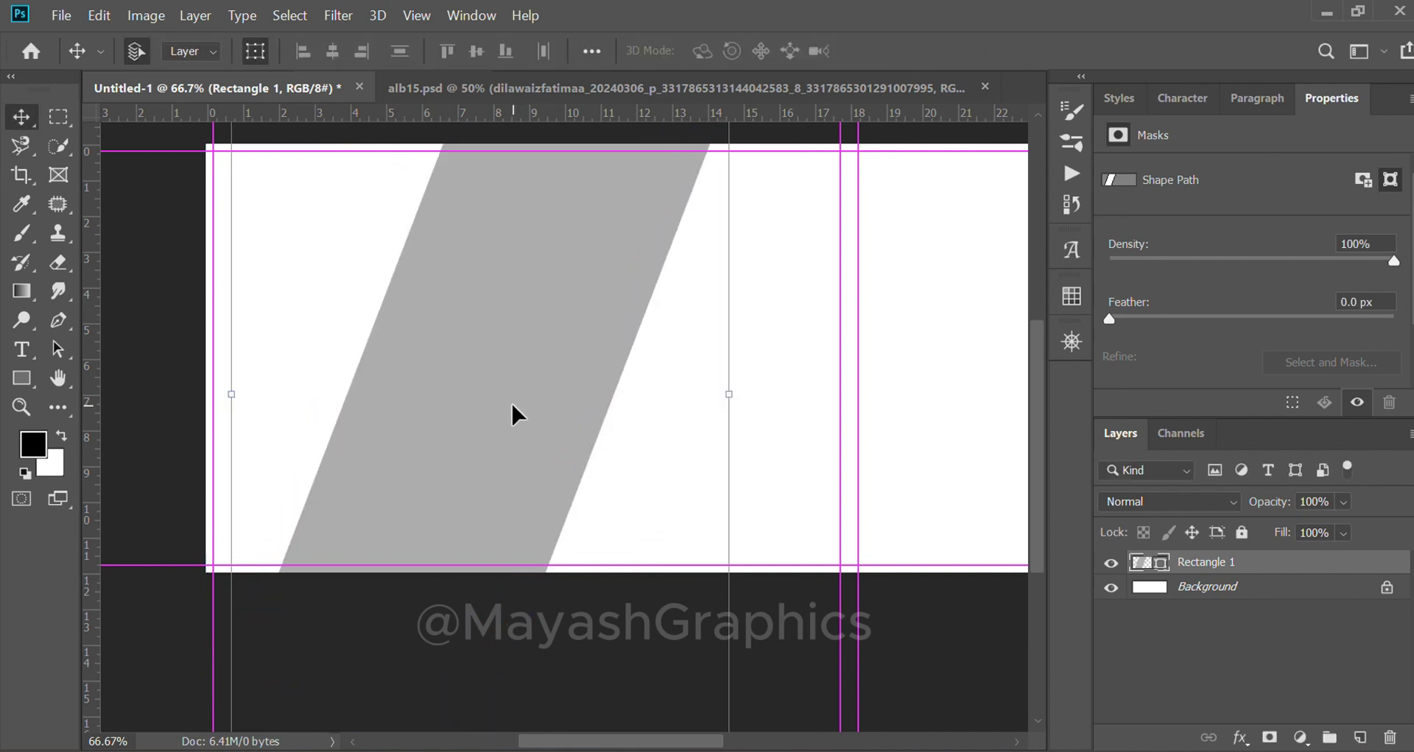
Step: Zoom out and nudge the slanted grey band slightly to the right
{"action": "scroll", "coordinate": [590, 512], "scroll_direction": "down", "scroll_amount": 2}
{"action": "key", "text": "ctrl+minus"}
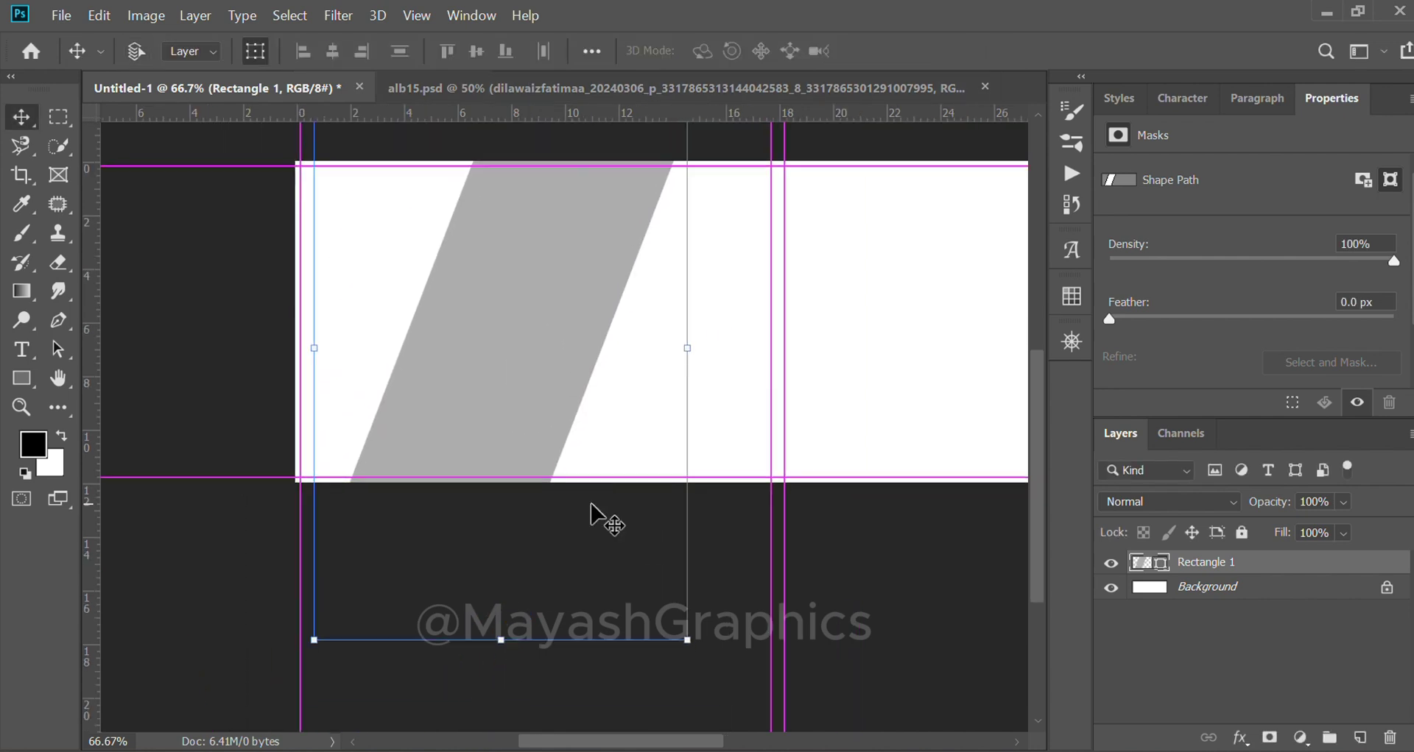
{"action": "left_click_drag", "start_coordinate": [696, 672], "coordinate": [682, 672]}
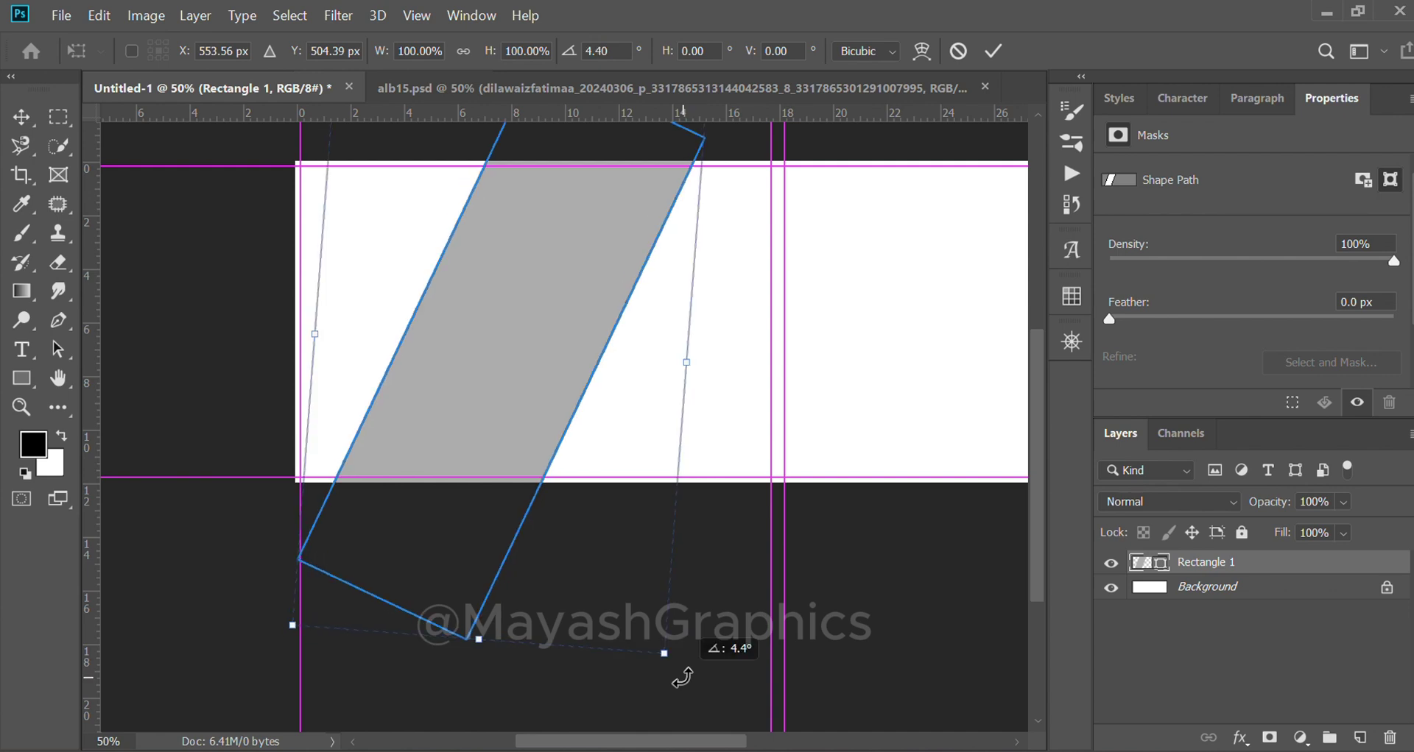
{"action": "key", "text": "Escape"}
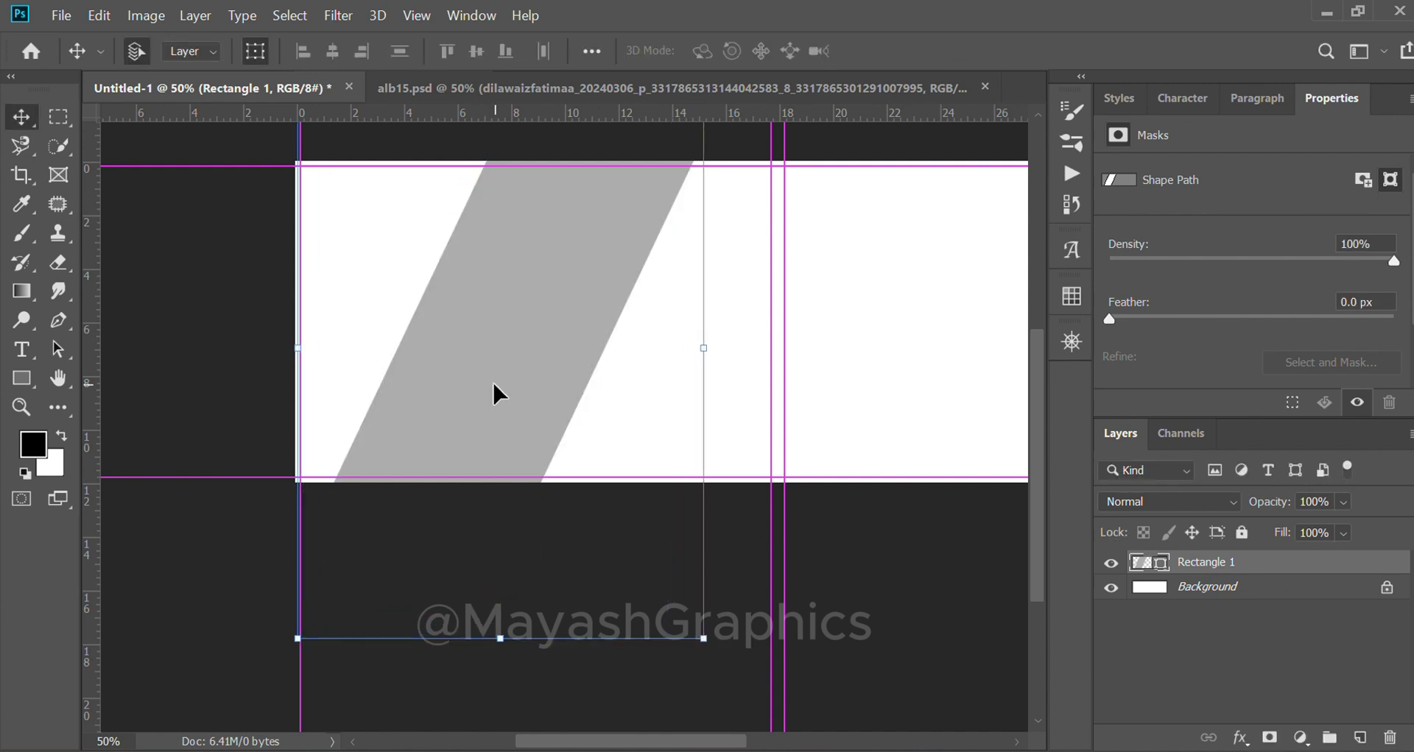
{"action": "left_click_drag", "start_coordinate": [506, 383], "coordinate": [511, 385]}
Step: Select the Rectangle 1 layer and add an Outer Glow layer effect
{"action": "left_click", "coordinate": [136, 380]}
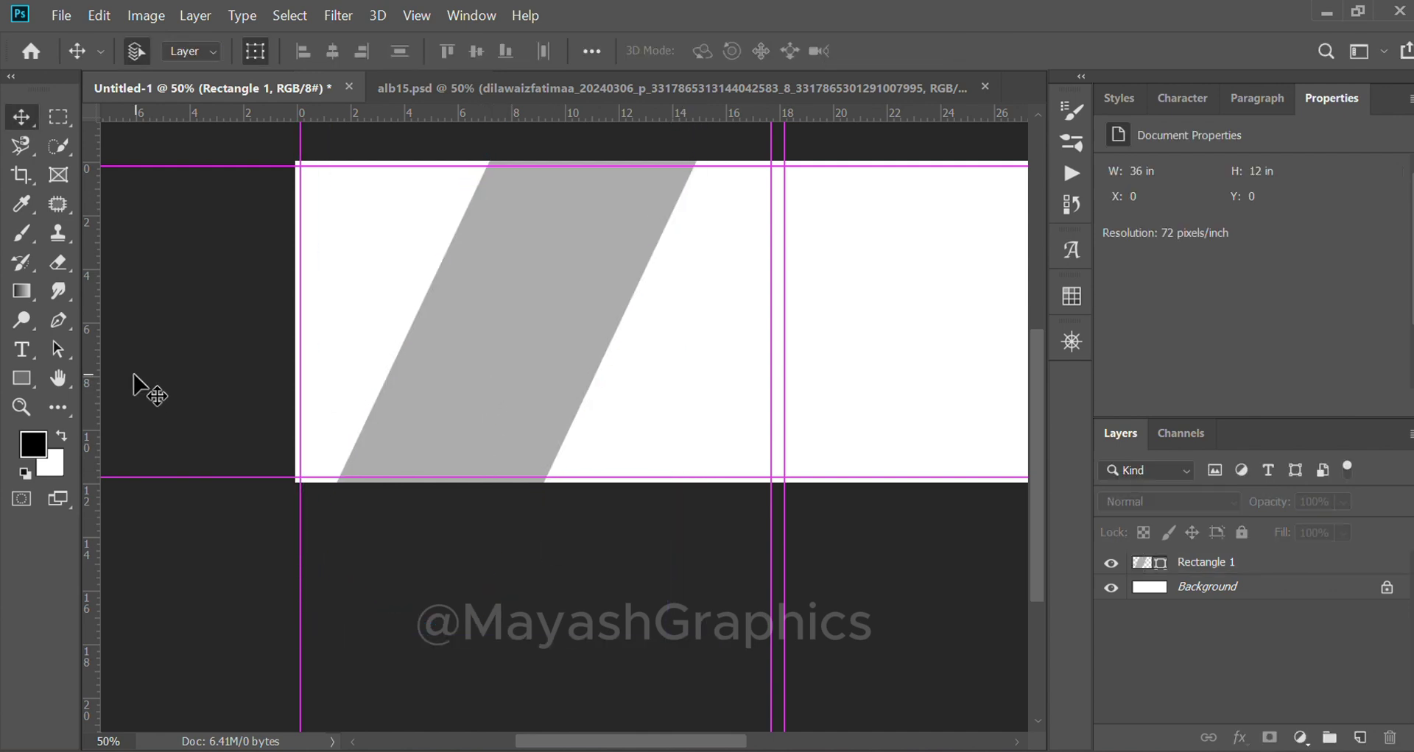
{"action": "left_click", "coordinate": [508, 329]}
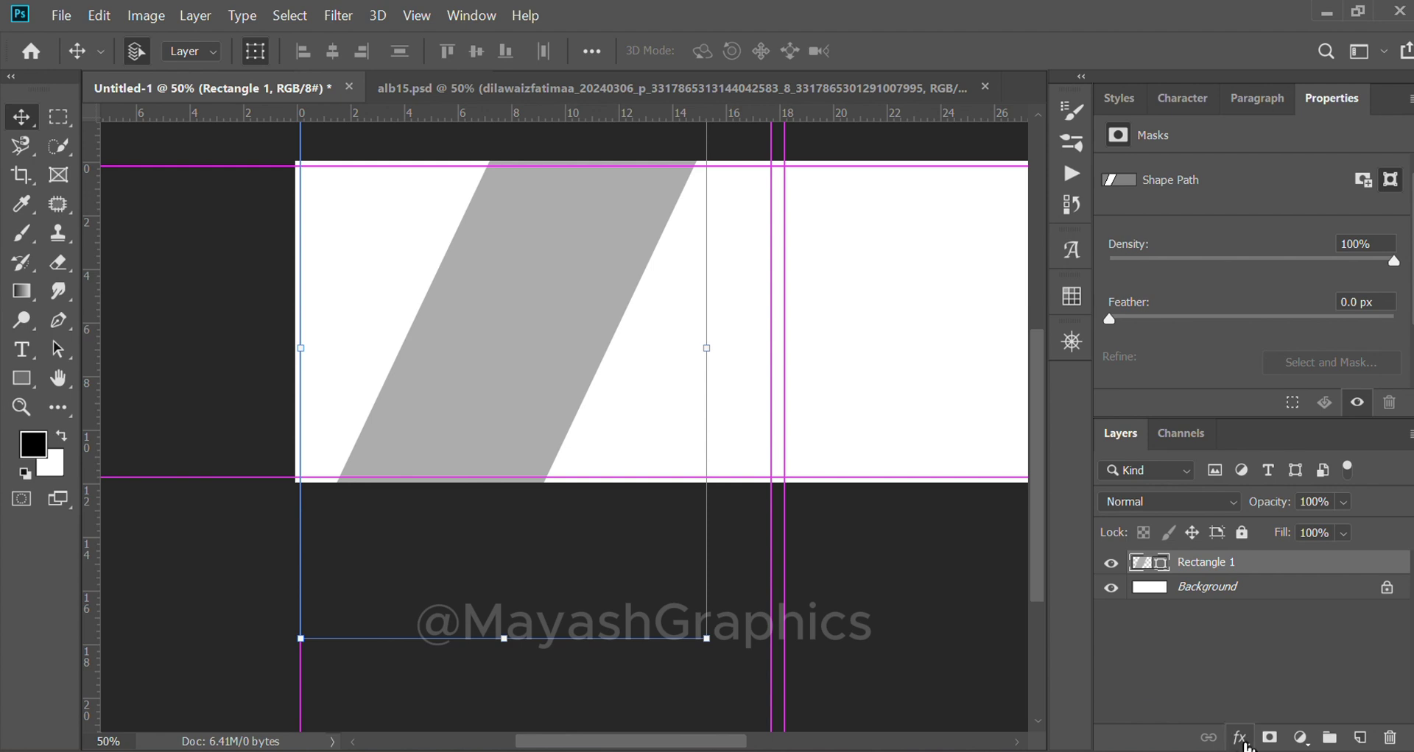
{"action": "left_click", "coordinate": [1240, 739]}
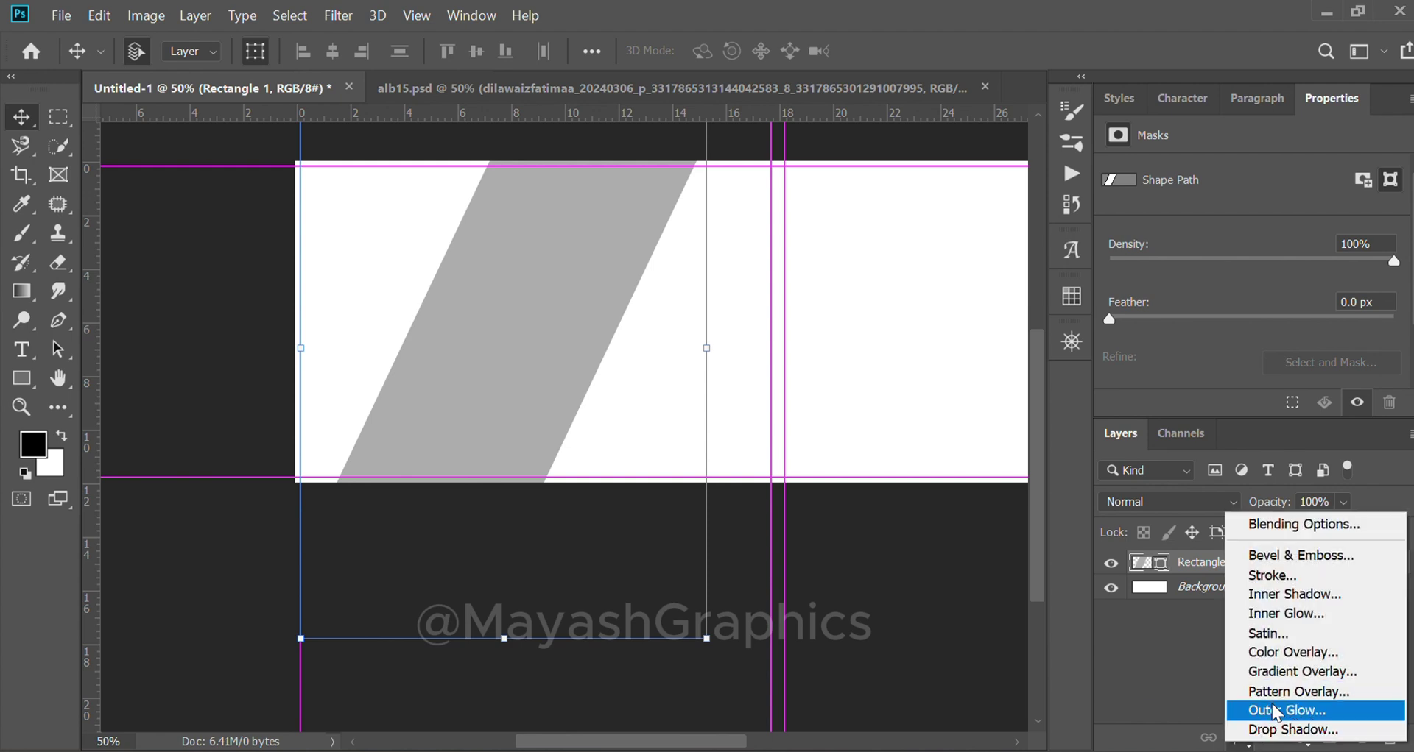
{"action": "left_click", "coordinate": [1276, 711]}
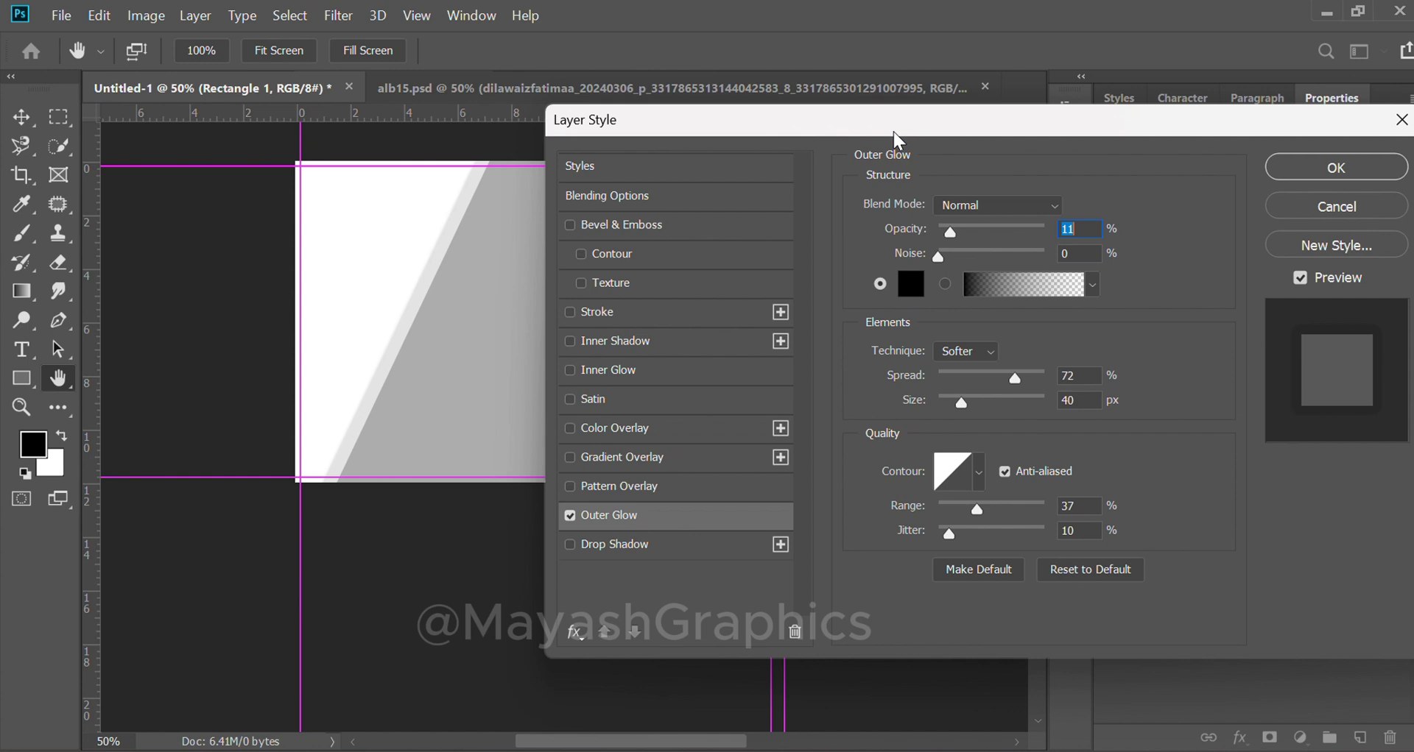
Step: Set the outer glow technique to Precise and roughly adjust its noise and range
{"action": "left_click_drag", "start_coordinate": [894, 133], "coordinate": [975, 138]}
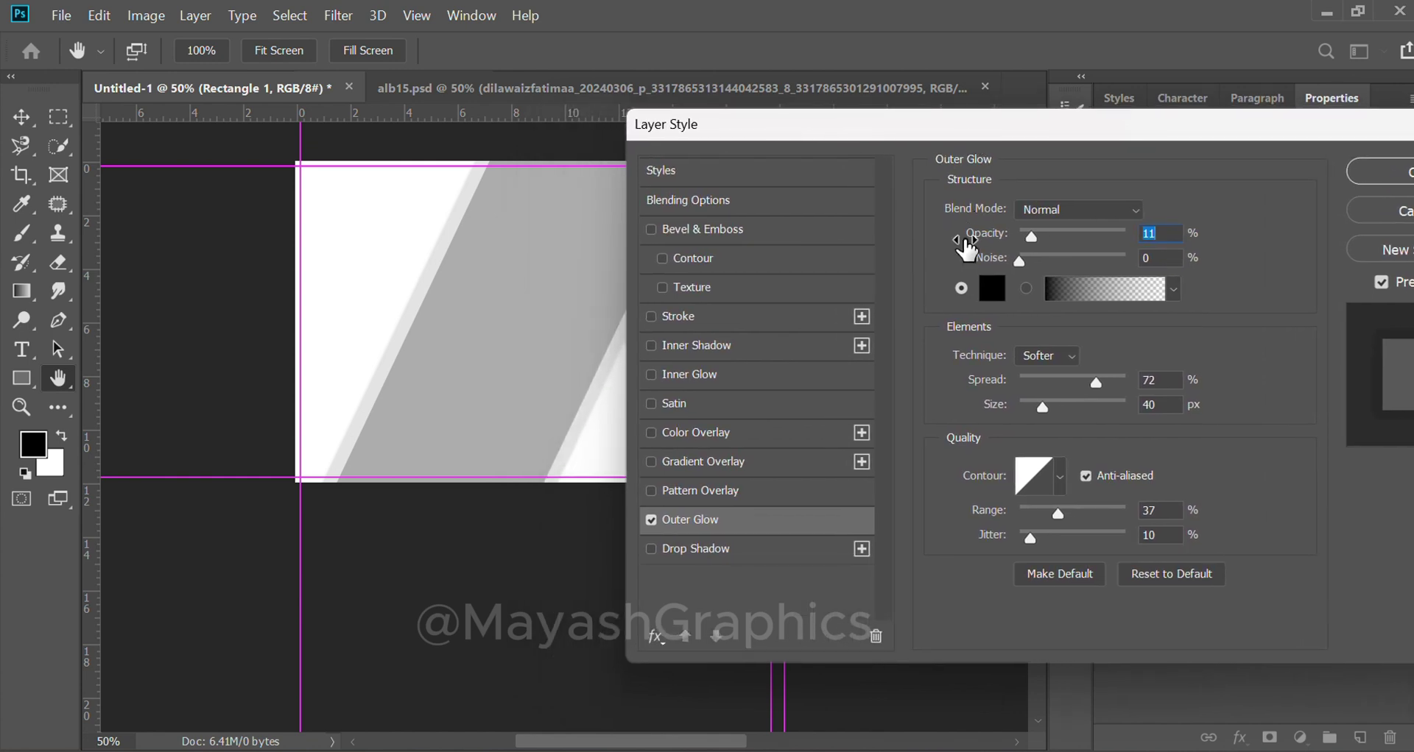
{"action": "left_click", "coordinate": [1069, 361]}
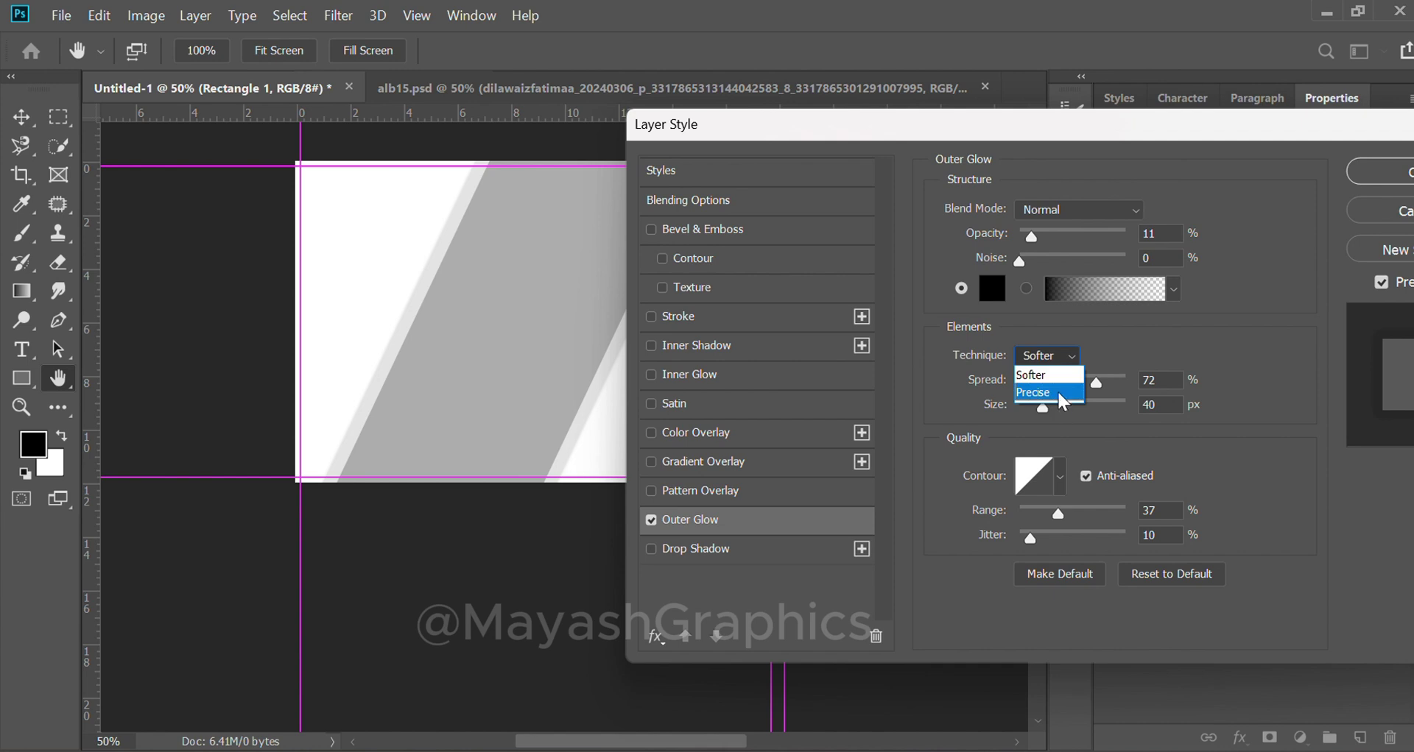
{"action": "left_click", "coordinate": [1060, 396]}
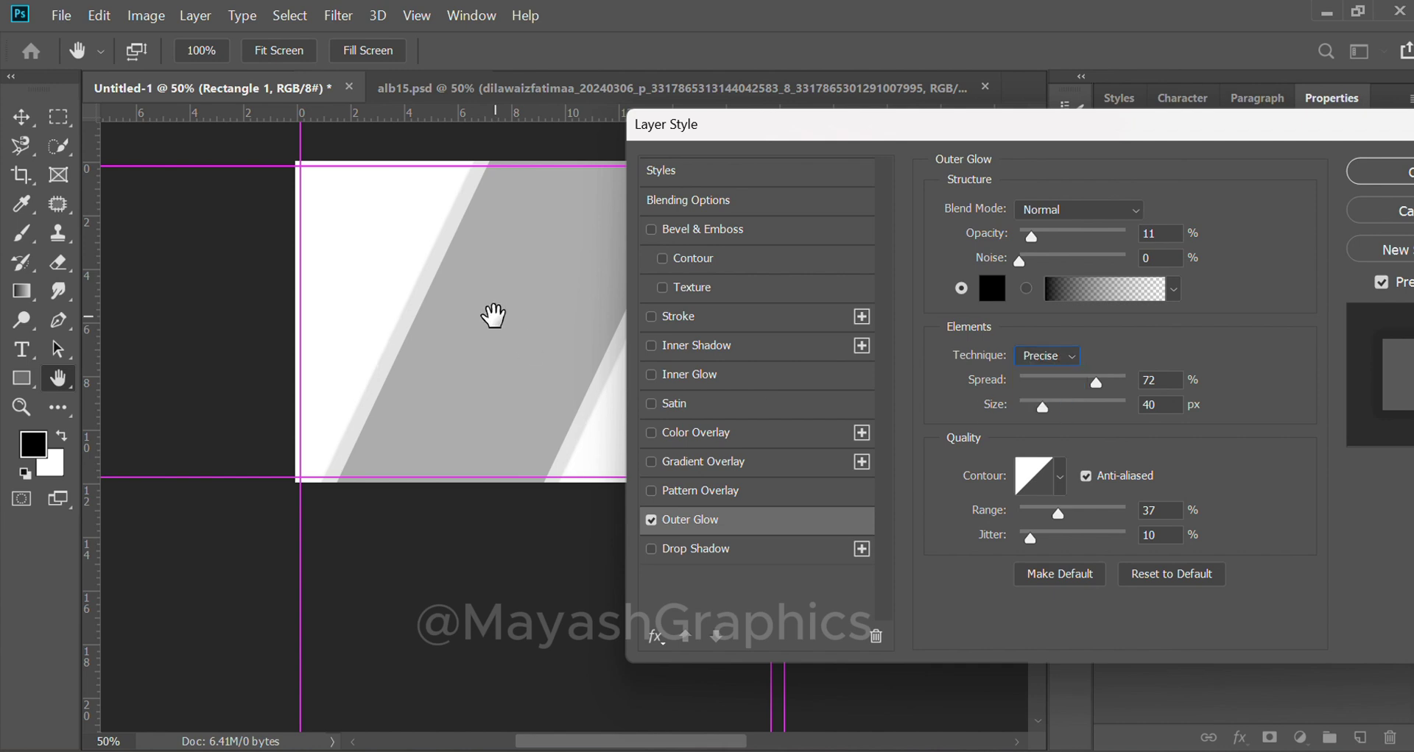
{"action": "scroll", "coordinate": [494, 315], "scroll_direction": "up", "scroll_amount": 3}
{"action": "left_click_drag", "start_coordinate": [294, 338], "coordinate": [627, 482]}
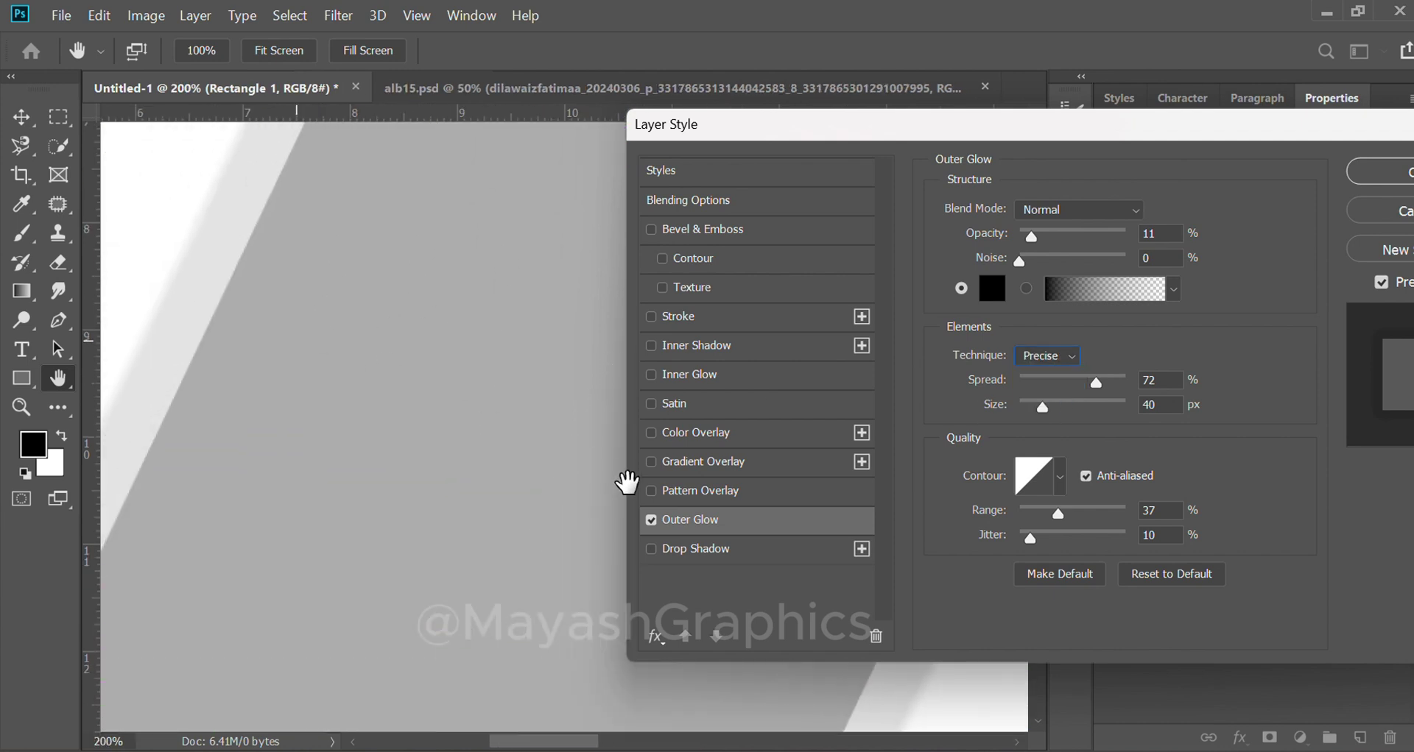
{"action": "mouse_move", "coordinate": [294, 295]}
{"action": "left_mouse_down"}
{"action": "mouse_move", "coordinate": [483, 451]}
{"action": "mouse_move", "coordinate": [589, 515]}
{"action": "left_mouse_up"}
{"action": "left_click", "coordinate": [1021, 259]}
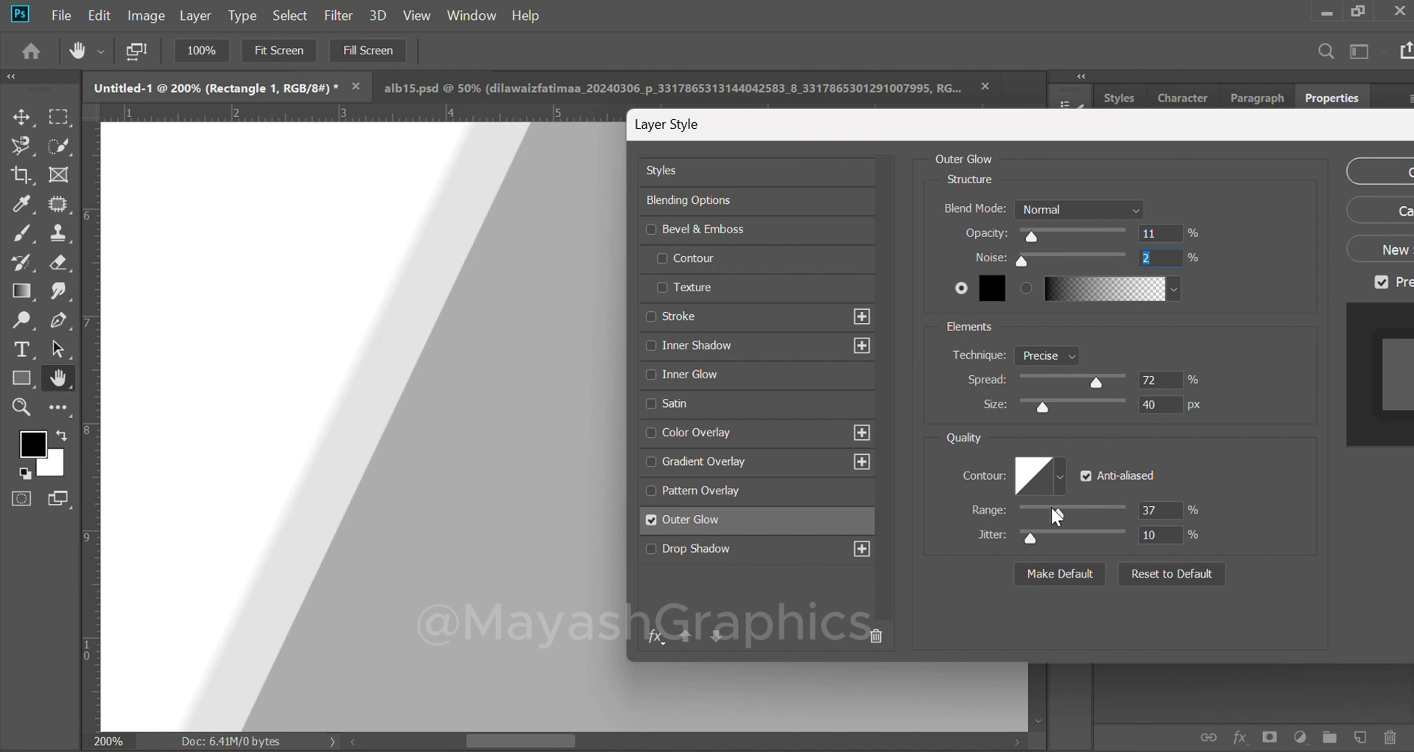
{"action": "left_click_drag", "start_coordinate": [1058, 514], "coordinate": [1127, 516]}
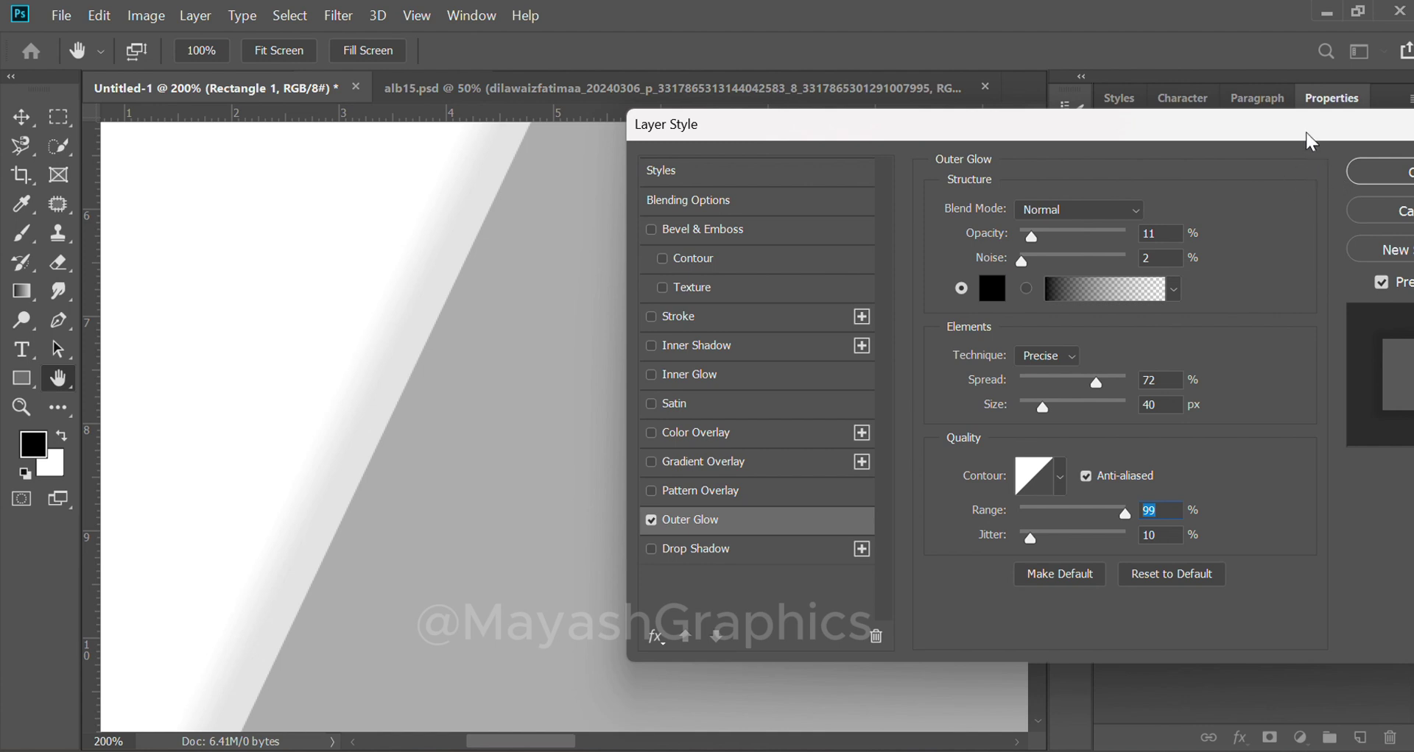
{"action": "left_click_drag", "start_coordinate": [1306, 137], "coordinate": [1248, 88]}
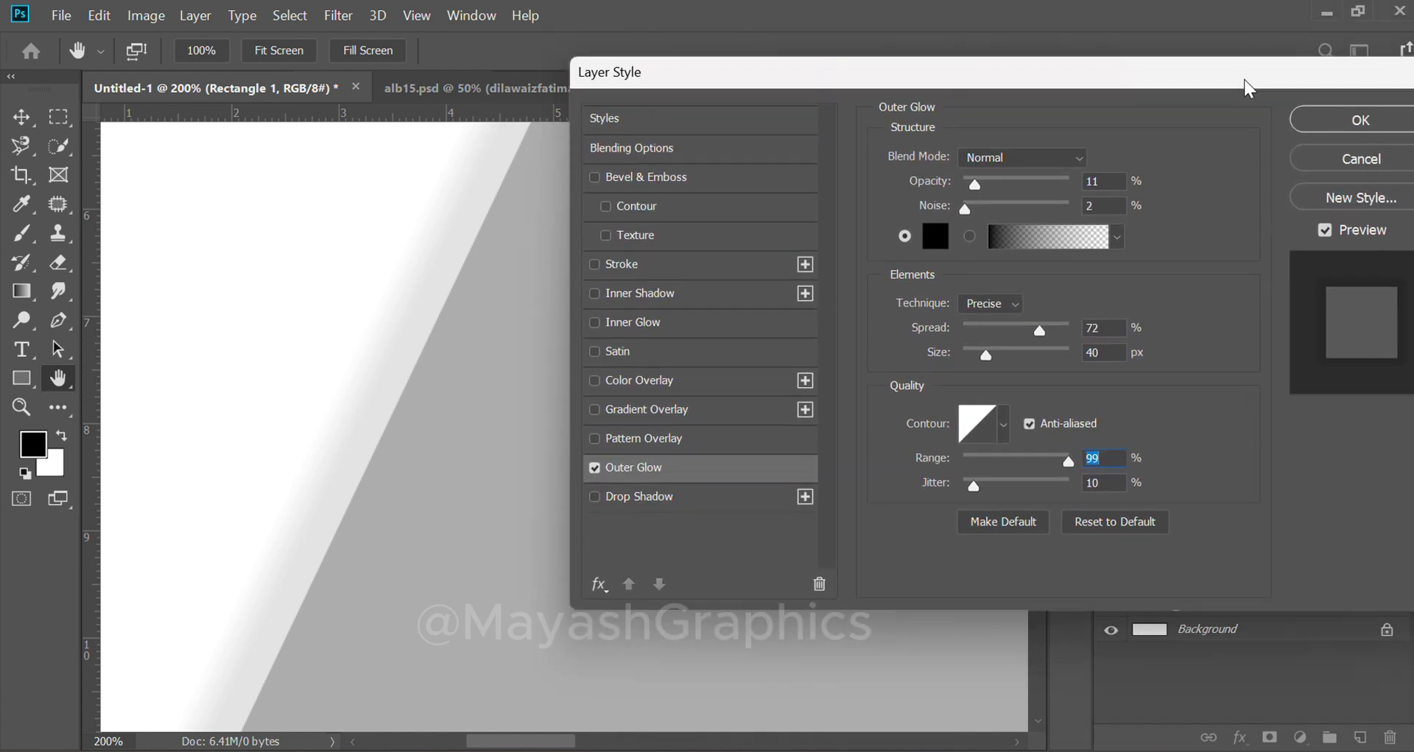
Step: Apply glow opacity 10%, noise 5%, spread 70%, size 50 px, range 100%, jitter 20%
{"action": "double_click", "coordinate": [1096, 185]}
{"action": "type", "text": "10"}
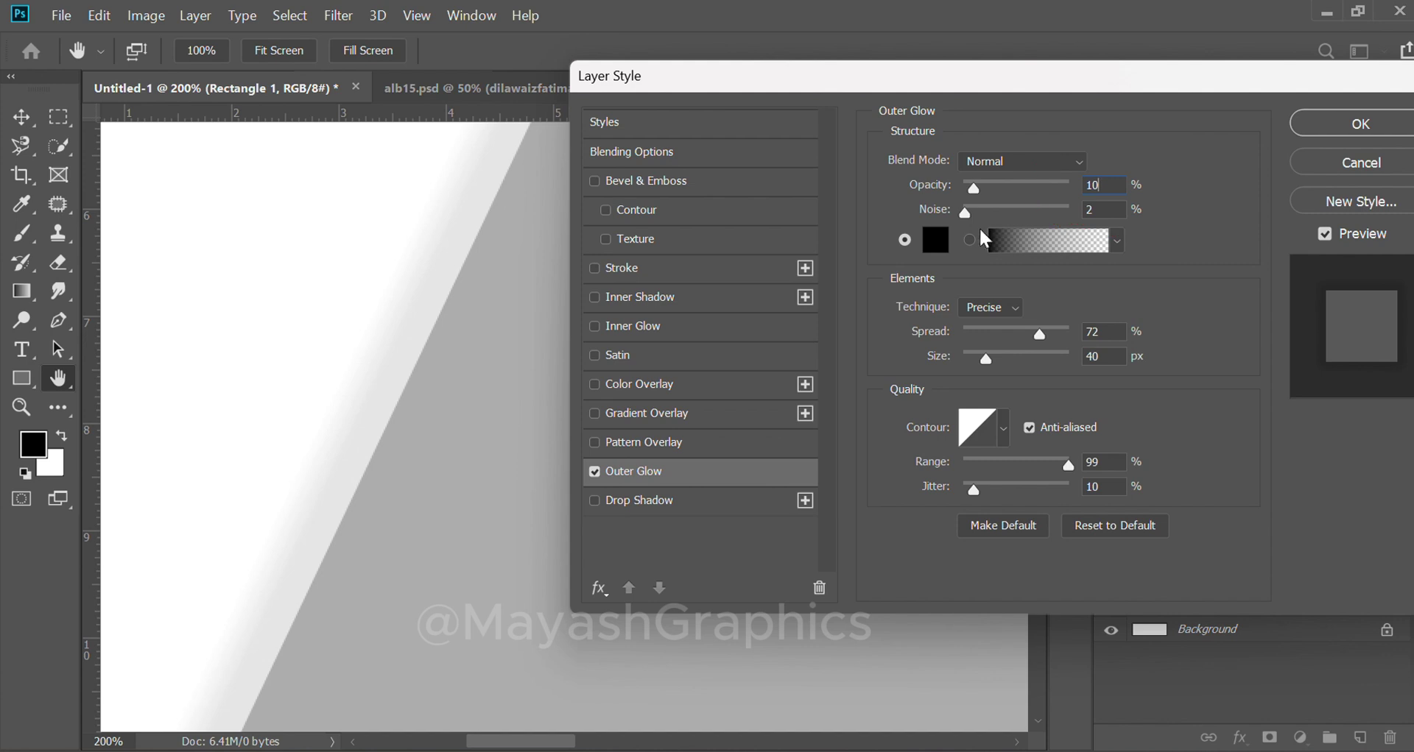
{"action": "double_click", "coordinate": [1105, 211]}
{"action": "type", "text": "5"}
{"action": "type", "text": "70"}
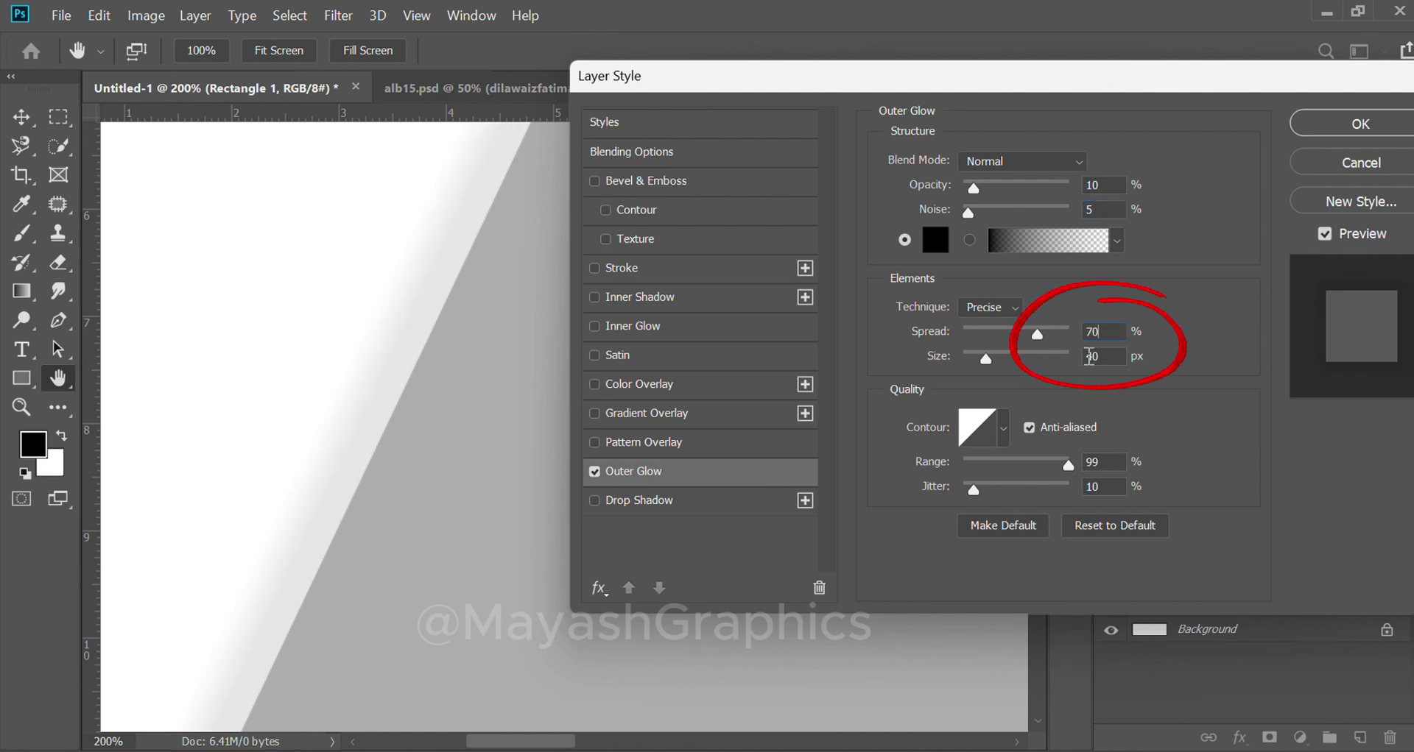
{"action": "double_click", "coordinate": [1089, 358]}
{"action": "type", "text": "5"}
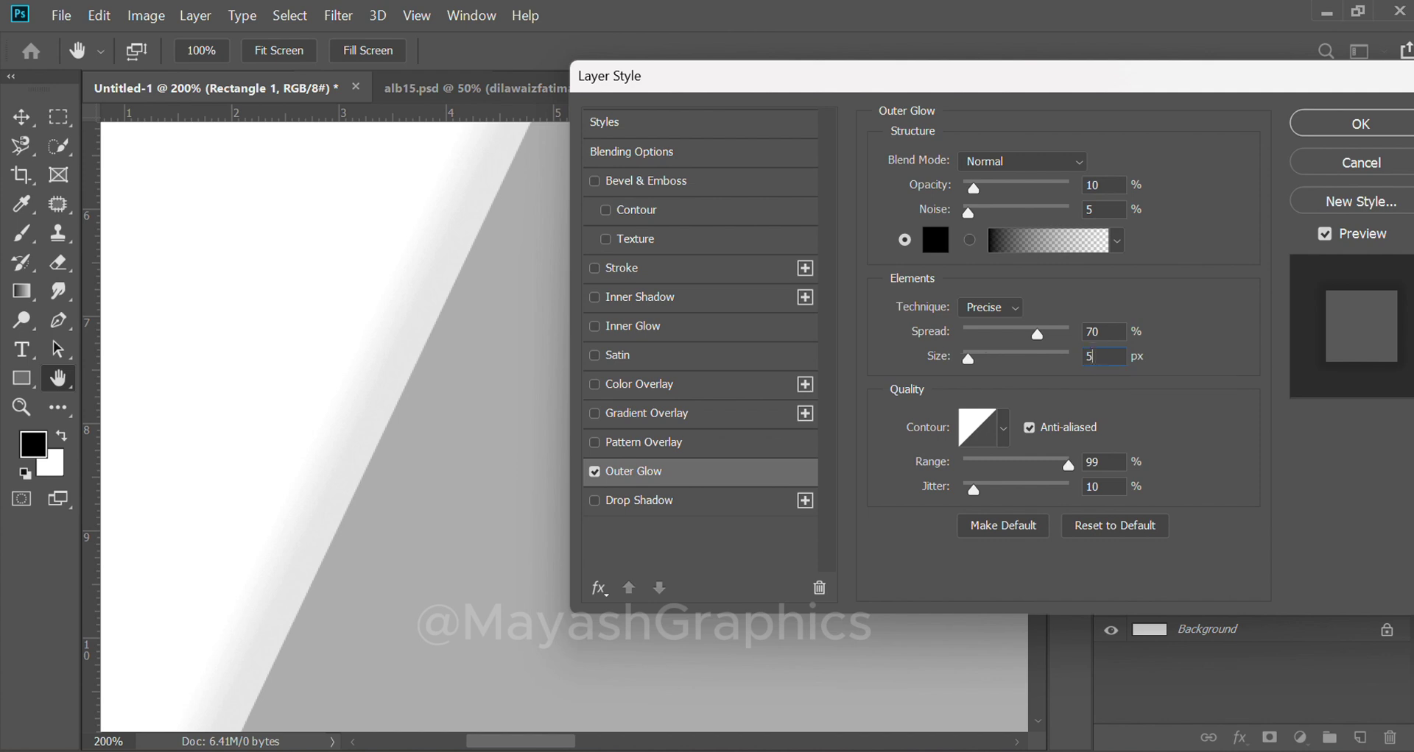
{"action": "type", "text": "0"}
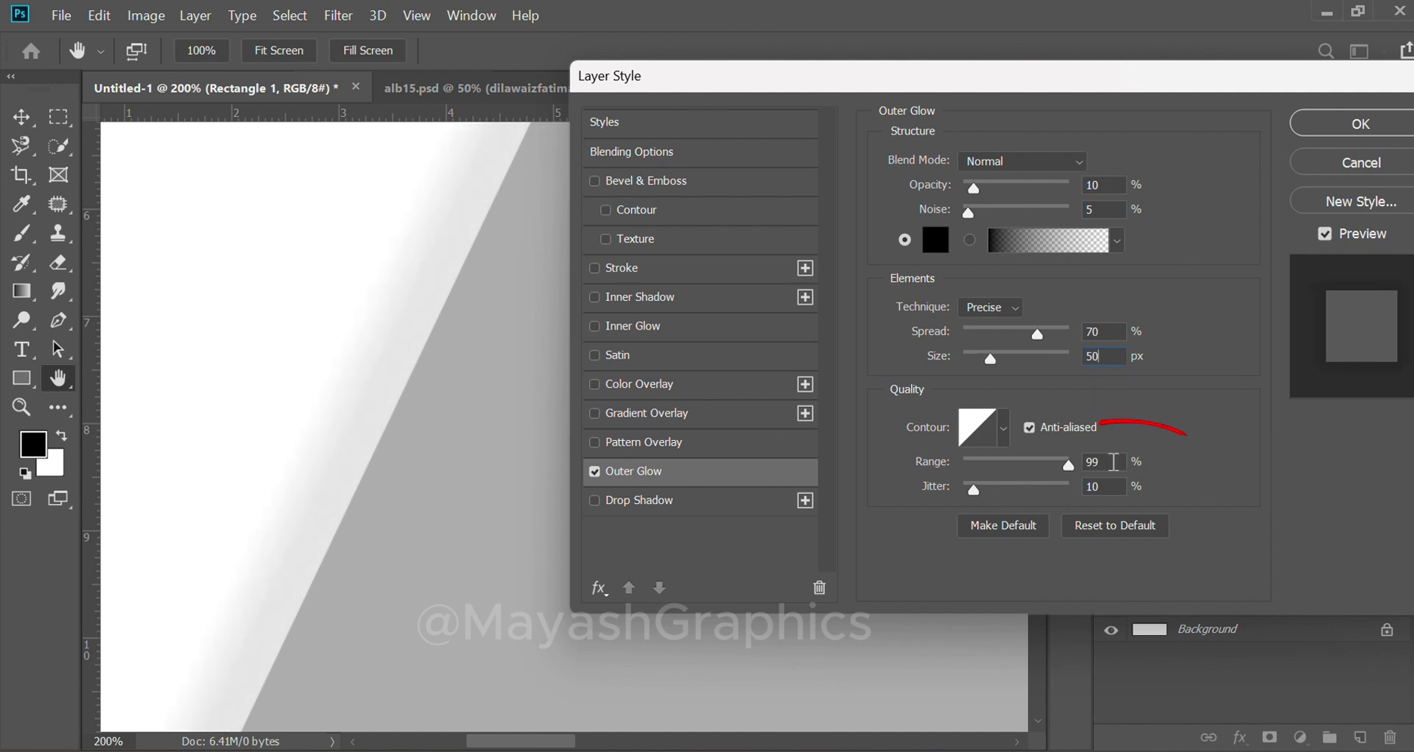
{"action": "double_click", "coordinate": [1113, 462]}
{"action": "key", "text": "Up"}
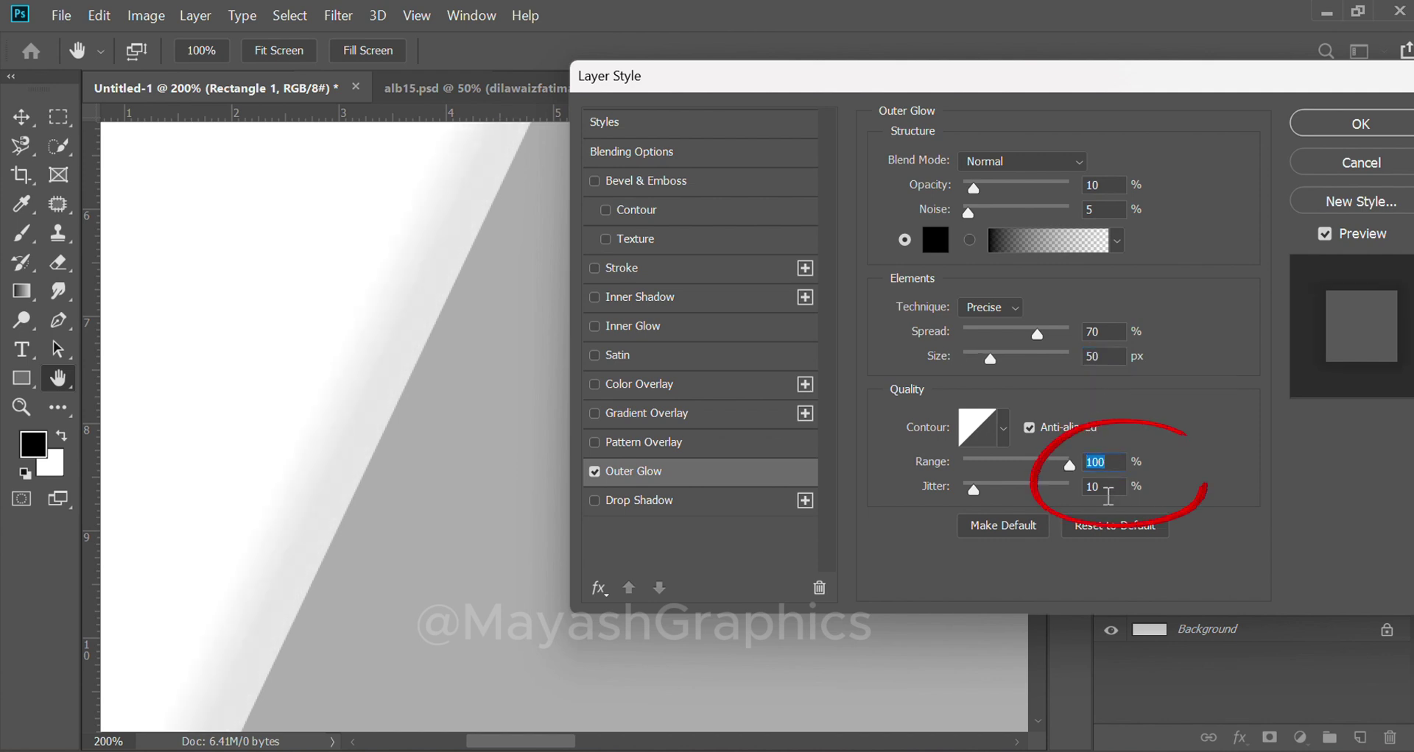
{"action": "double_click", "coordinate": [1108, 492]}
{"action": "type", "text": "17"}
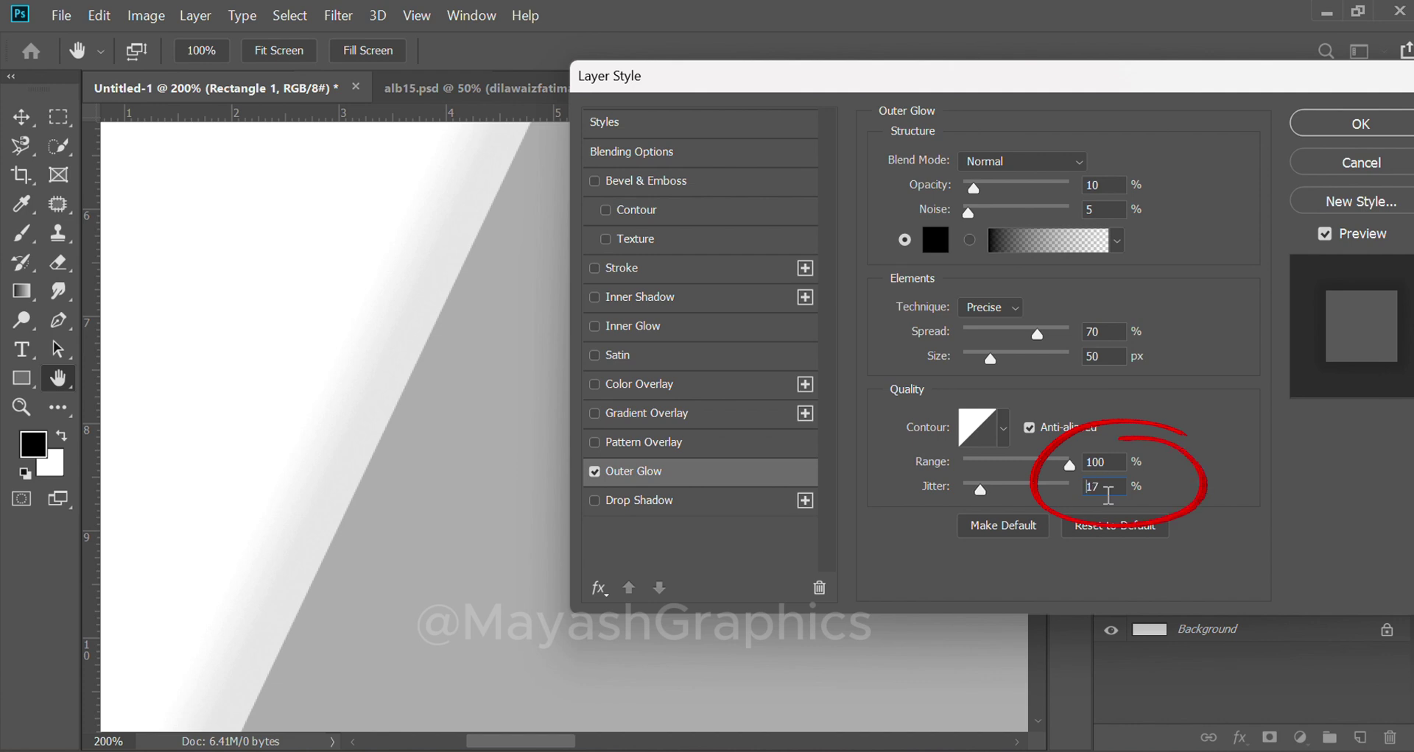
{"action": "key", "text": "Up"}
{"action": "key", "text": "Up"}
{"action": "key", "text": "Up"}
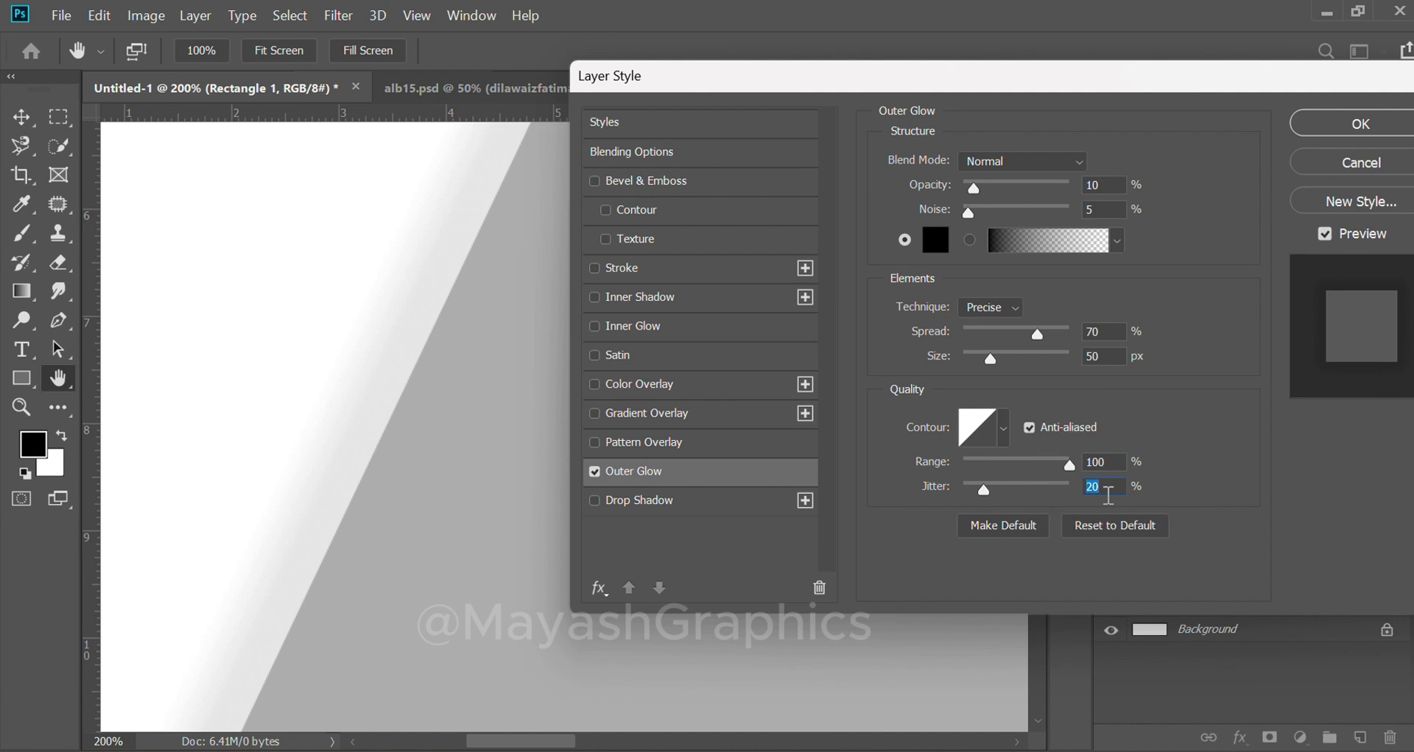
{"action": "key", "text": "Return"}
Step: Fit the banner on screen, deselect the rectangle, and switch to File Explorer
{"action": "key", "text": "ctrl+0"}
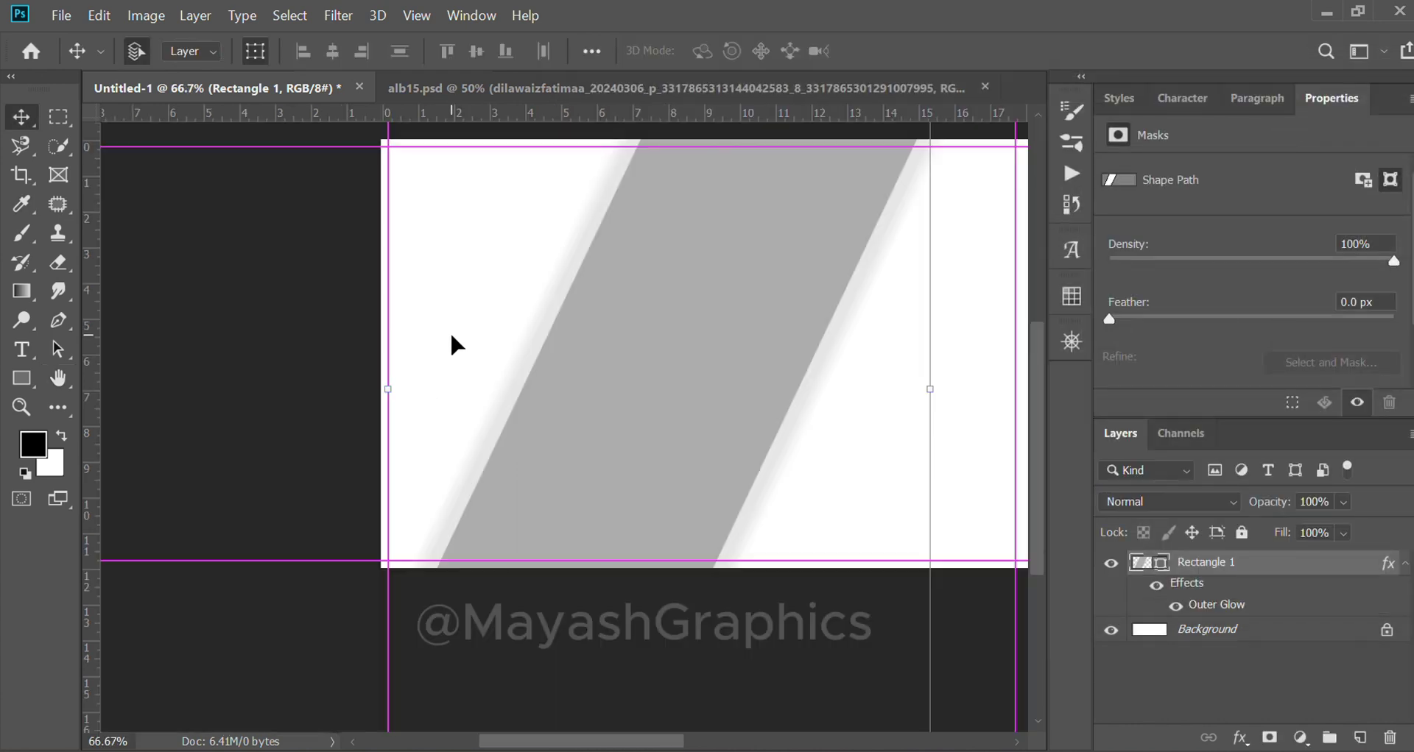
{"action": "scroll", "coordinate": [454, 344], "scroll_direction": "right", "scroll_amount": 5}
{"action": "scroll", "coordinate": [454, 343], "scroll_direction": "right", "scroll_amount": 1}
{"action": "scroll", "coordinate": [454, 344], "scroll_direction": "right", "scroll_amount": 4}
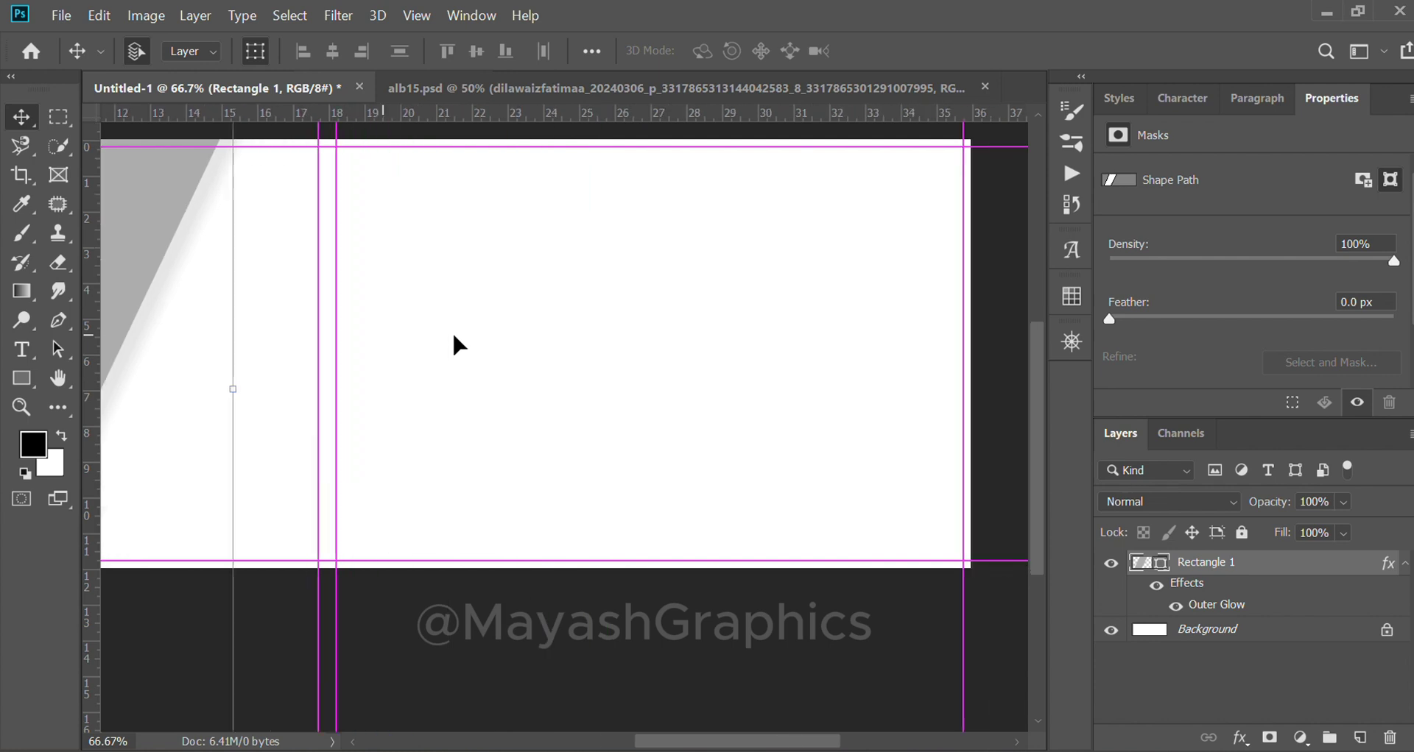
{"action": "scroll", "coordinate": [454, 344], "scroll_direction": "right", "scroll_amount": 1}
{"action": "left_click", "coordinate": [491, 384]}
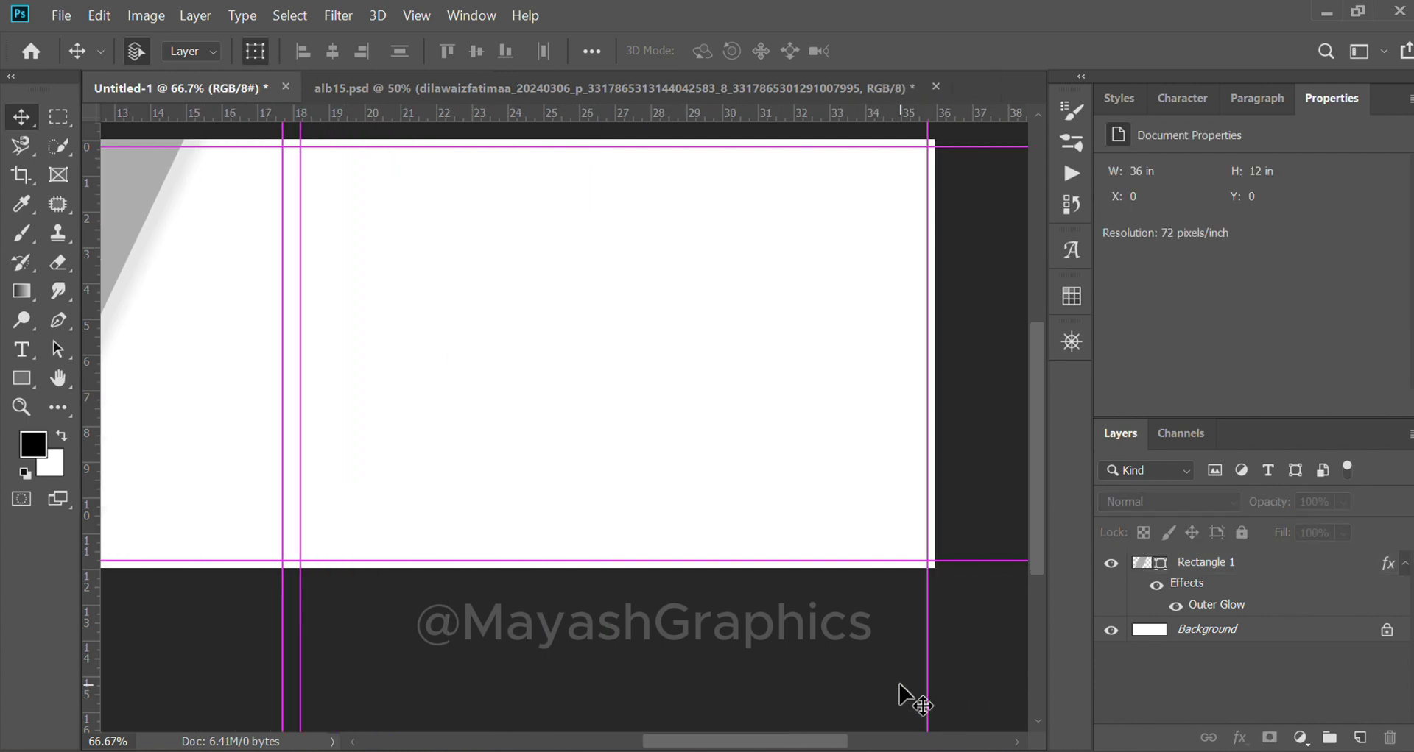
{"action": "key", "text": "super+e"}
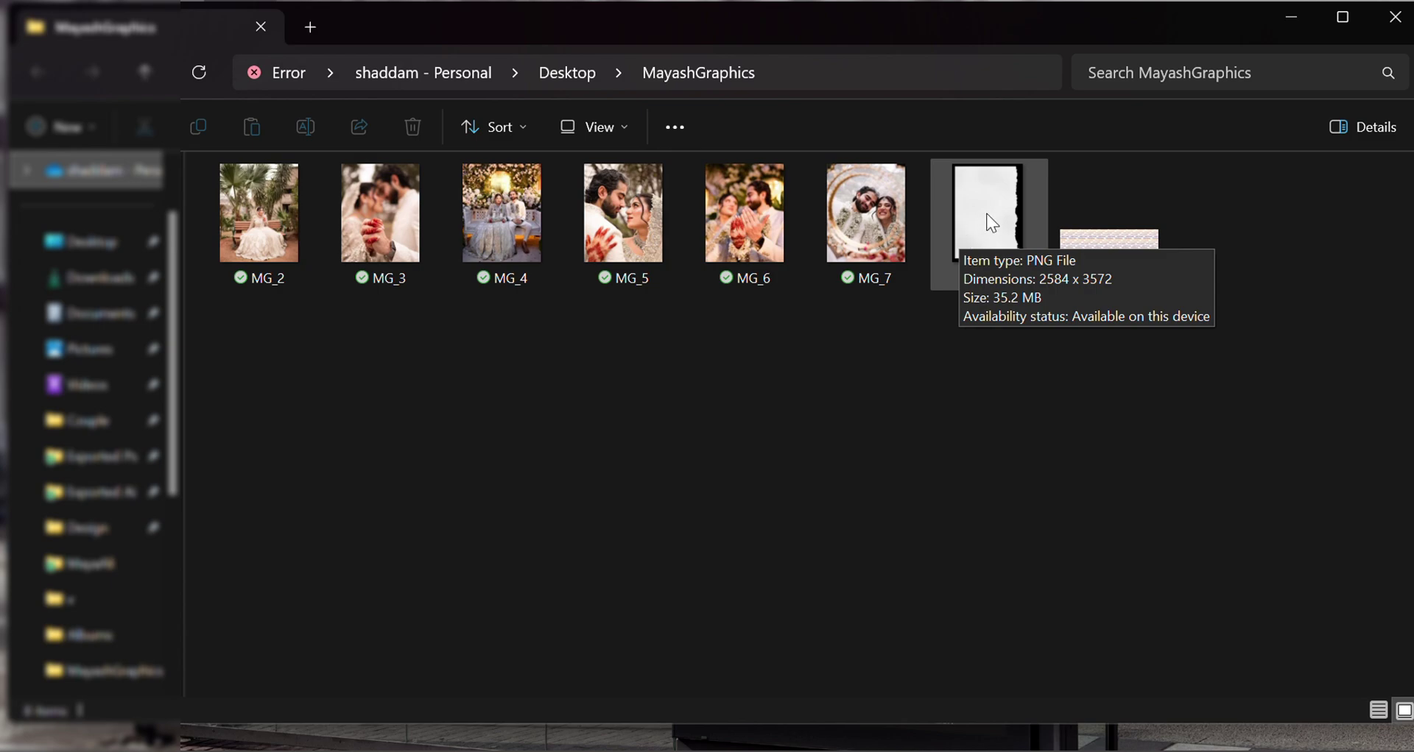
Step: Drag the MG_8 torn-paper image from File Explorer onto the banner canvas
{"action": "mouse_move", "coordinate": [992, 223]}
{"action": "left_mouse_down"}
{"action": "mouse_move", "coordinate": [795, 743]}
{"action": "mouse_move", "coordinate": [647, 316]}
{"action": "left_mouse_up"}
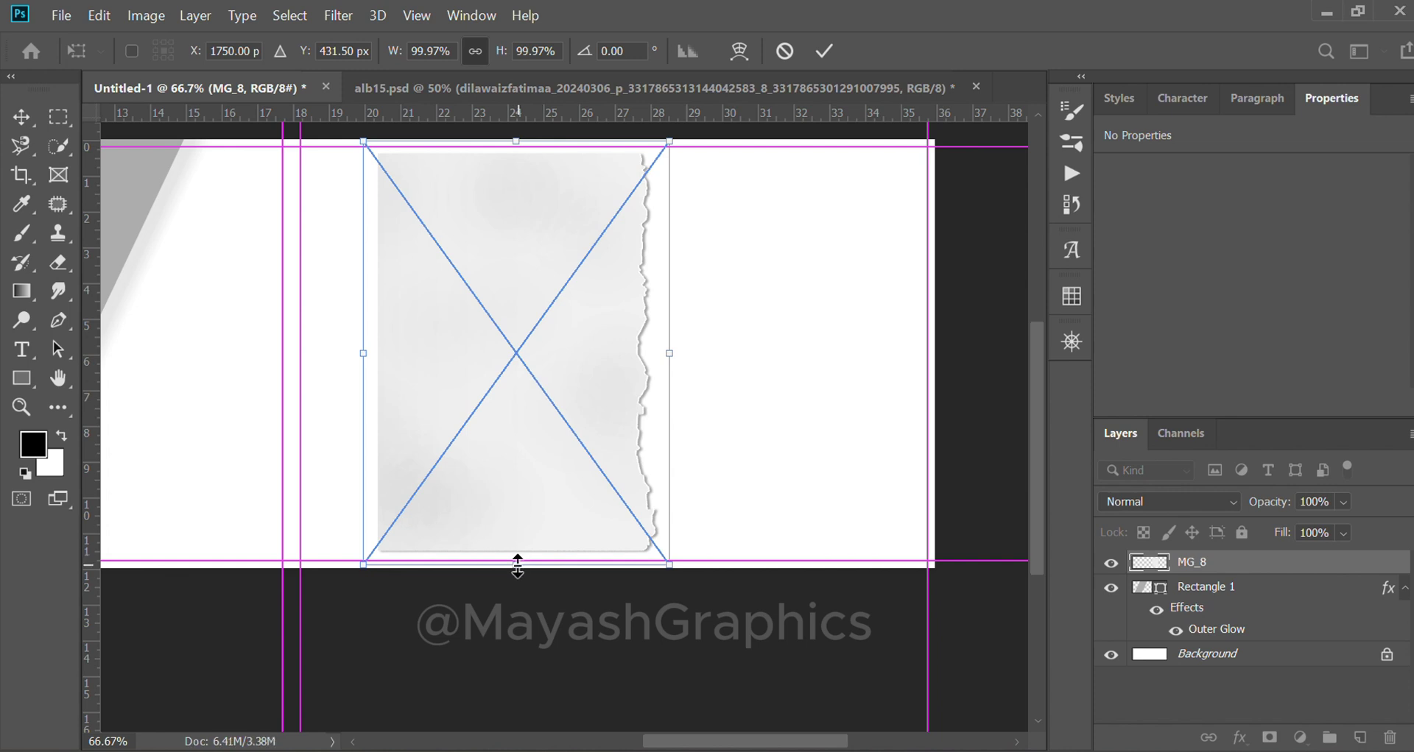
Step: Scale MG_8 to about 121%, snap its left edge to the 18 in guide, and commit
{"action": "left_click_drag", "start_coordinate": [518, 565], "coordinate": [523, 678]}
{"action": "left_click_drag", "start_coordinate": [458, 445], "coordinate": [439, 439]}
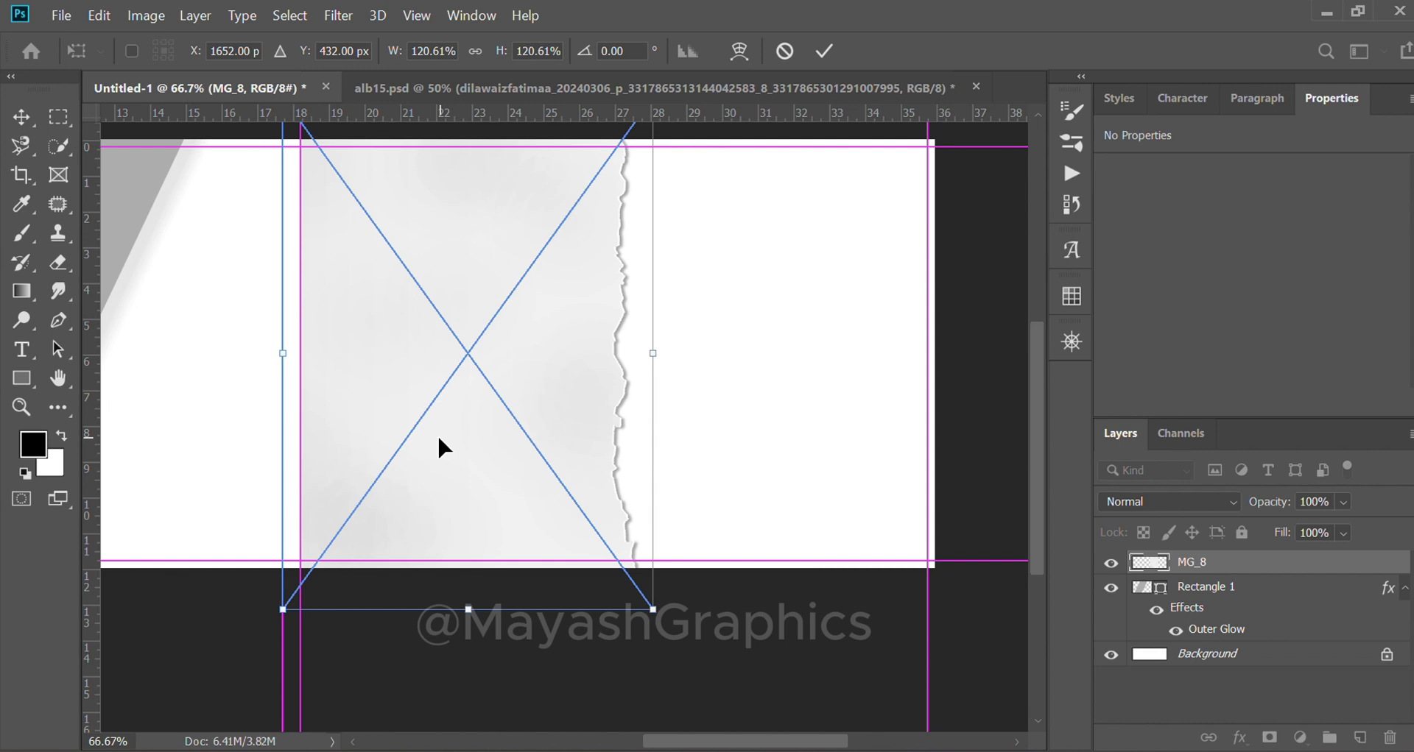
{"action": "key", "text": "Return"}
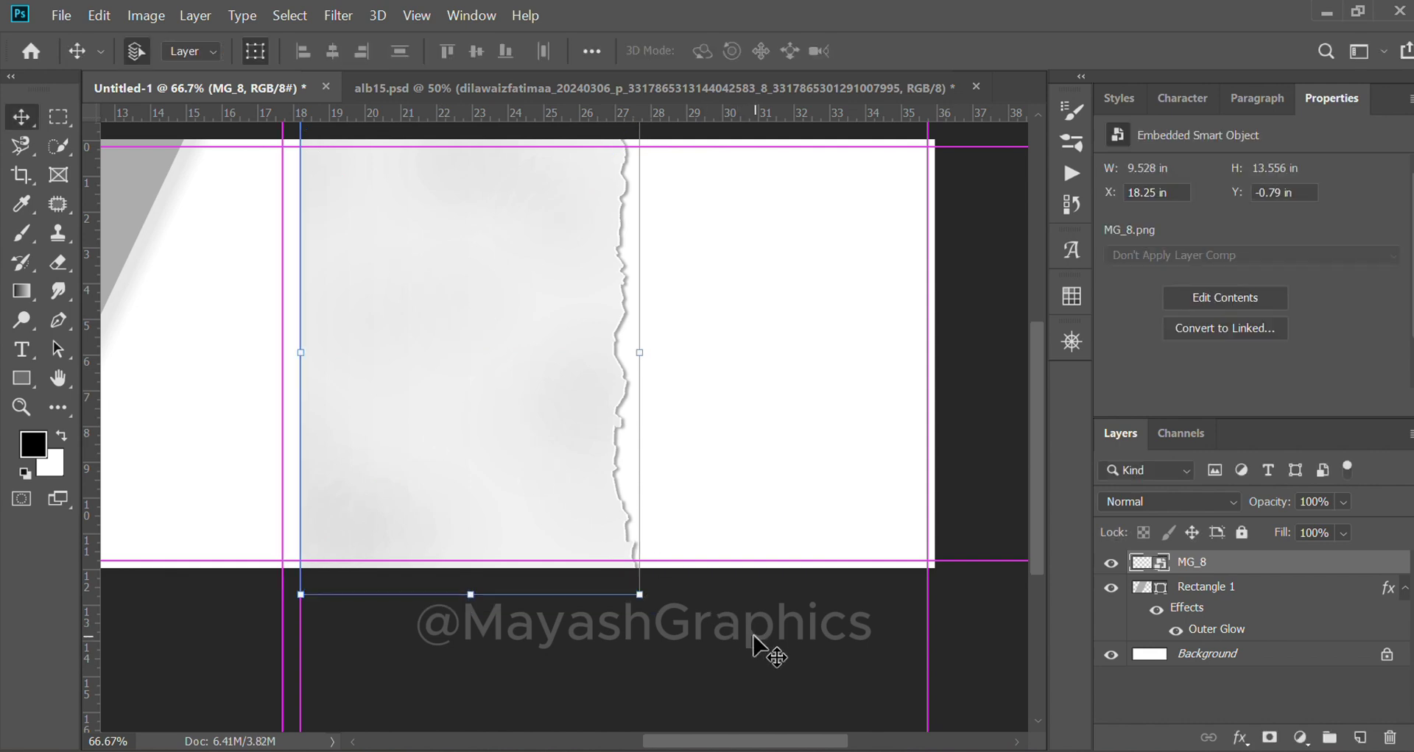
{"action": "left_click", "coordinate": [753, 636]}
{"action": "left_click", "coordinate": [563, 499]}
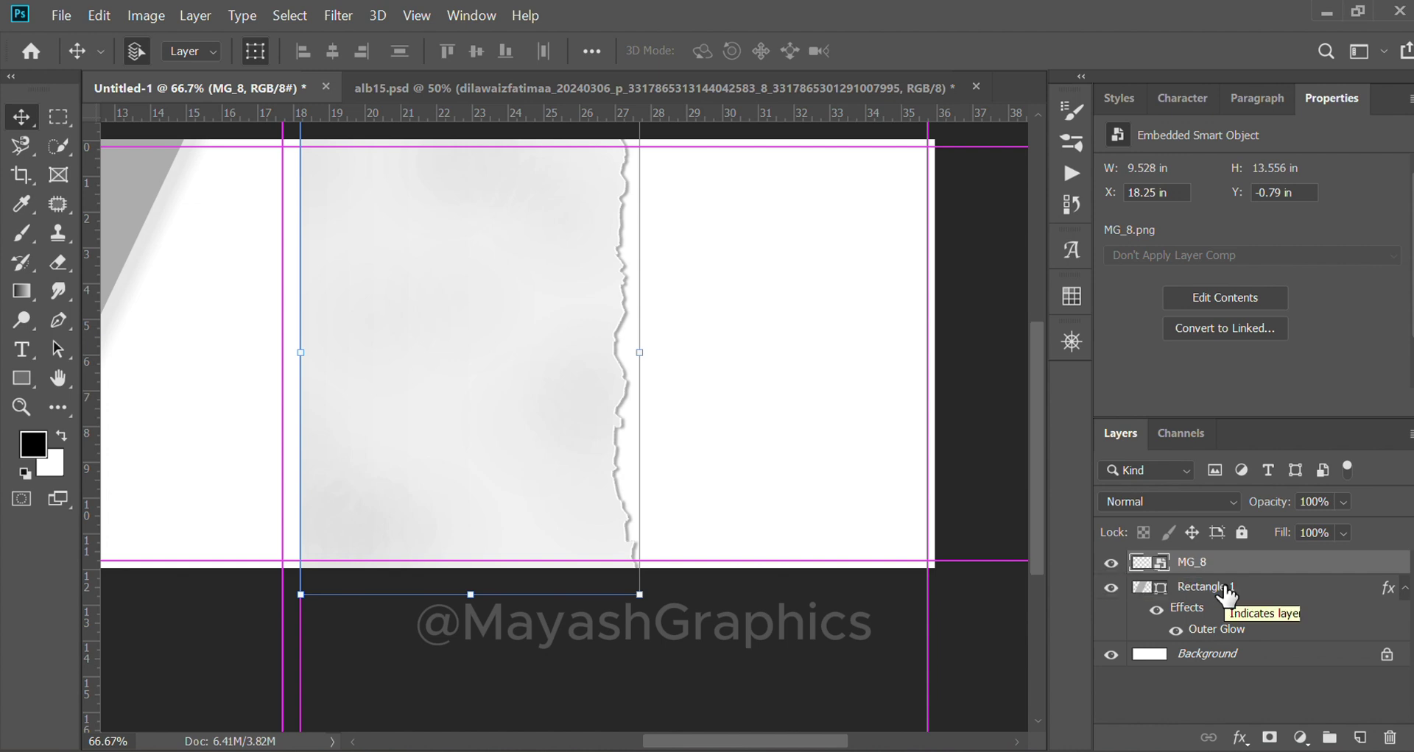
Step: Add a drop shadow to MG_8 with 180° angle, 5% spread and 50 px size
{"action": "left_click", "coordinate": [1241, 744]}
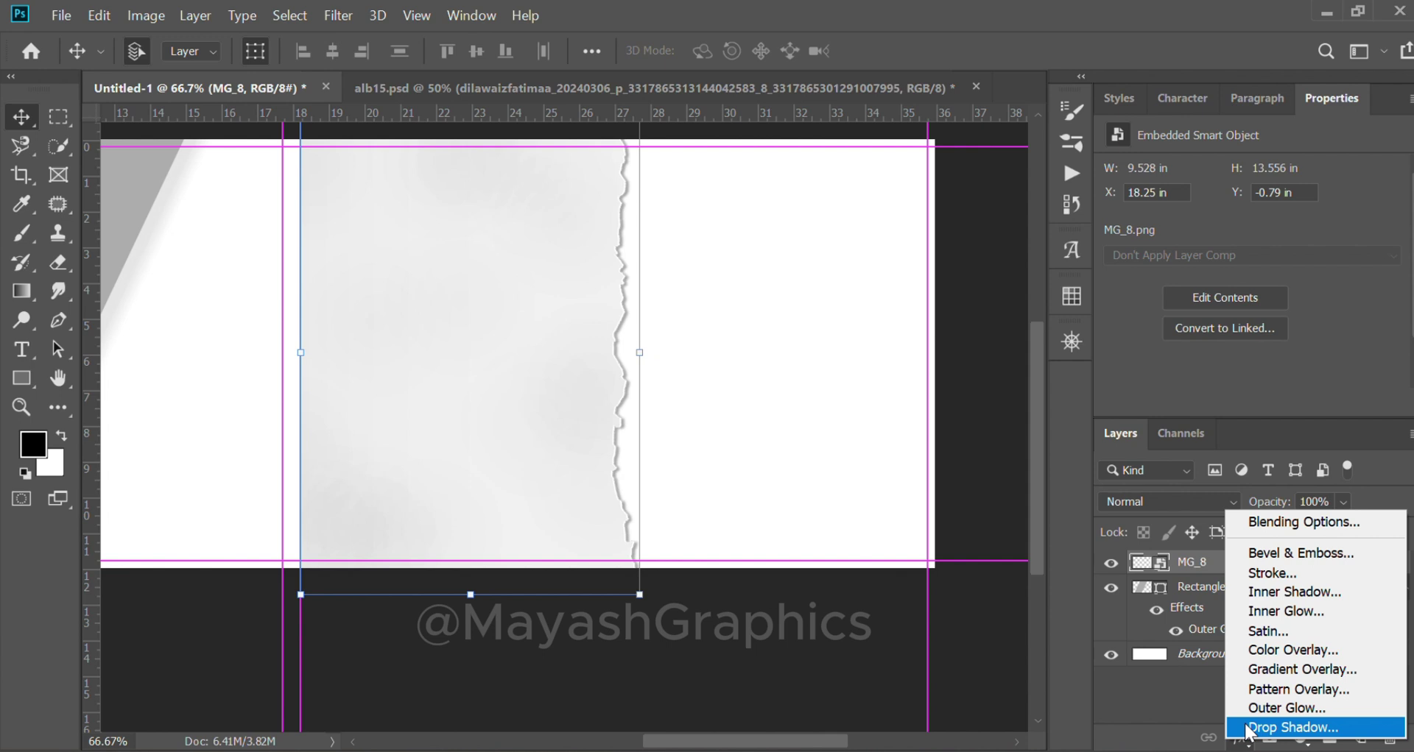
{"action": "left_click", "coordinate": [1249, 727]}
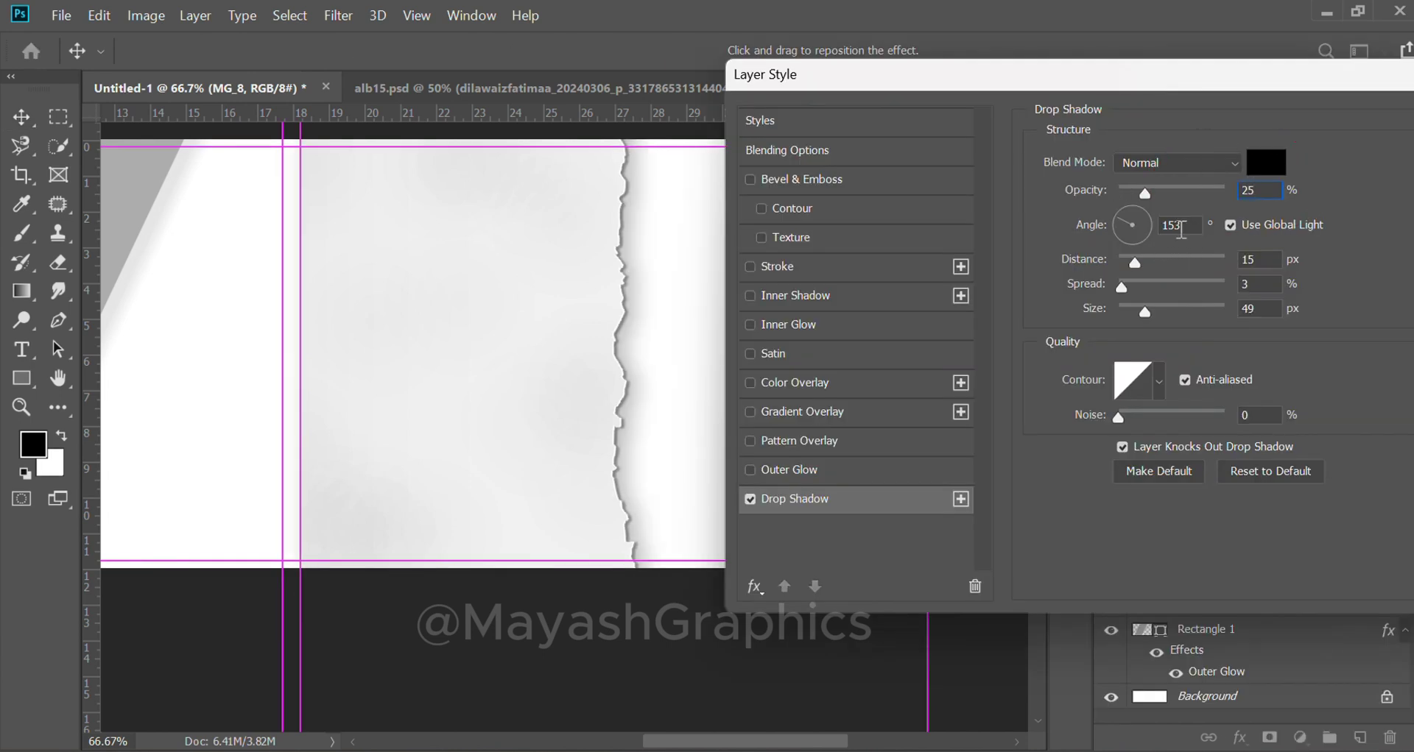
{"action": "left_click", "coordinate": [1116, 227]}
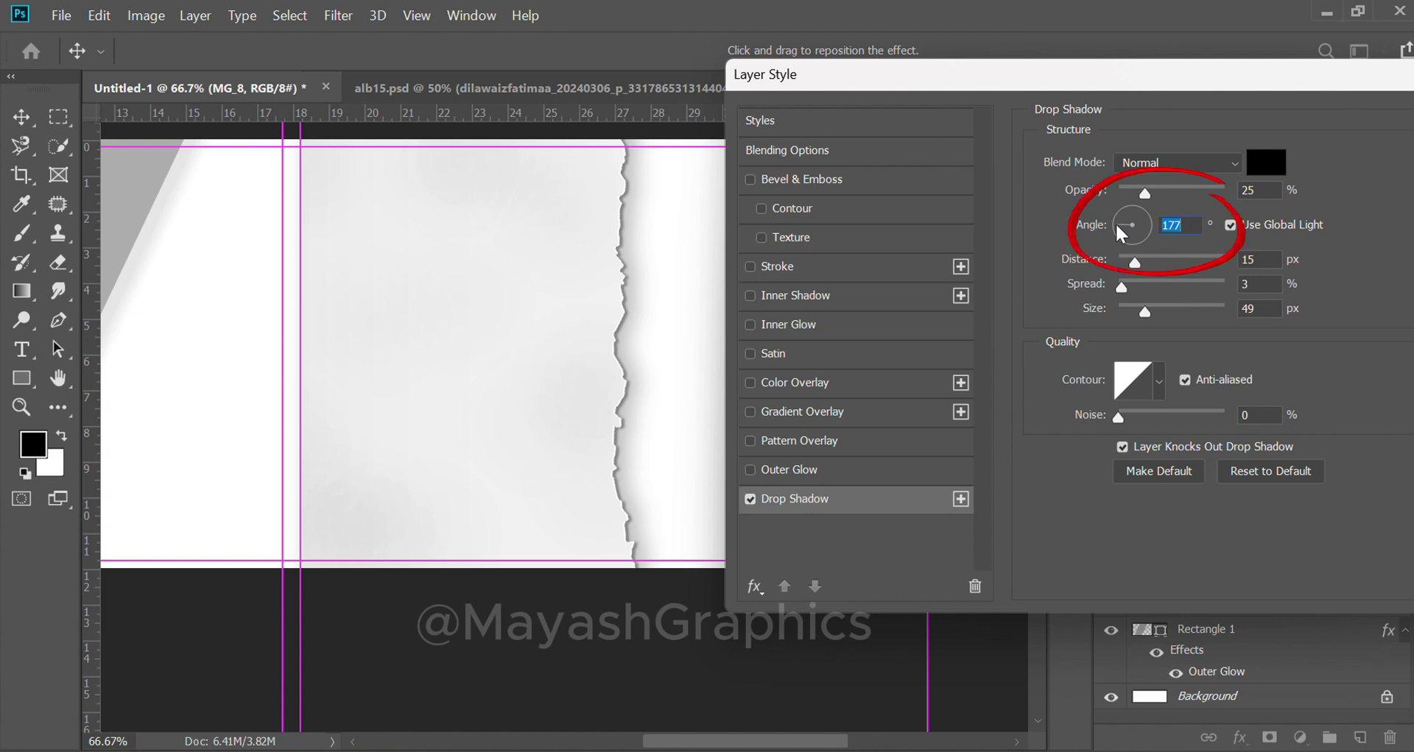
{"action": "left_click", "coordinate": [1115, 226]}
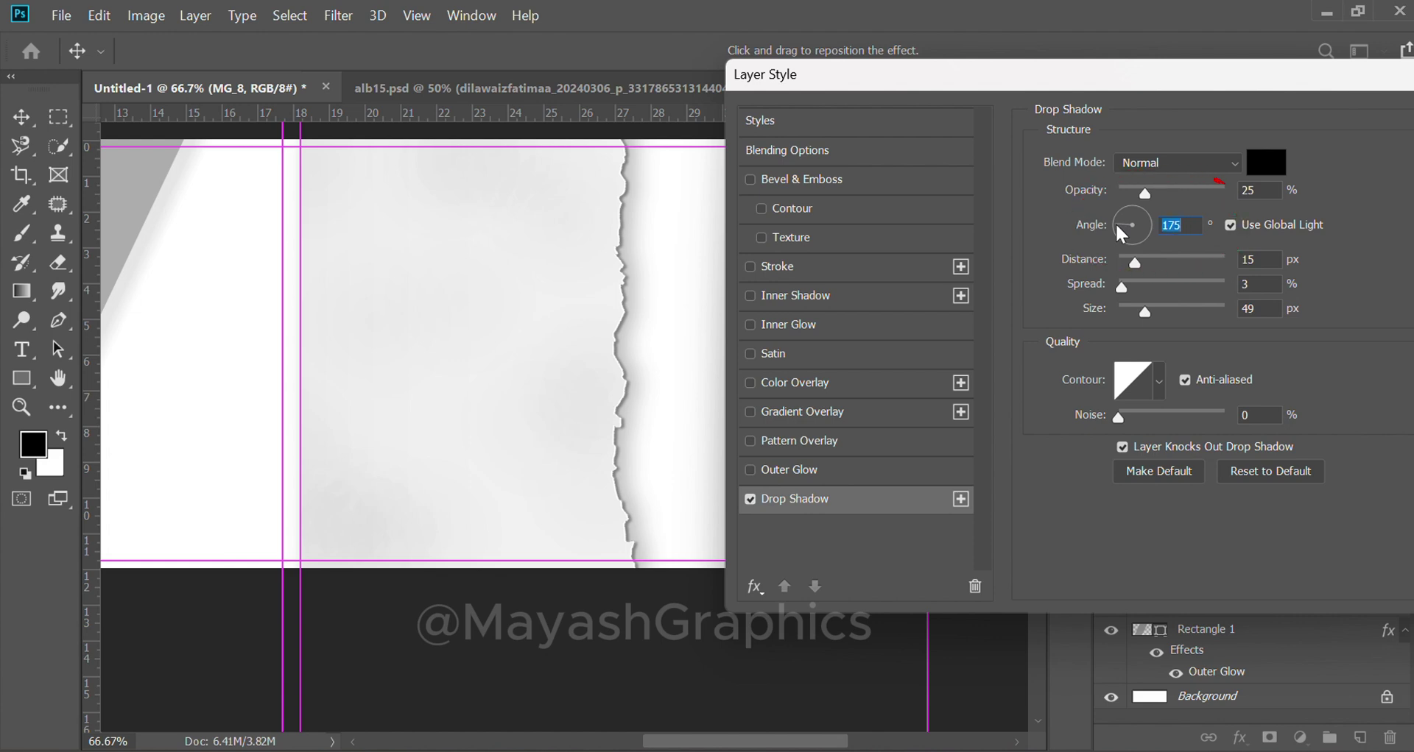
{"action": "left_click", "coordinate": [1115, 224]}
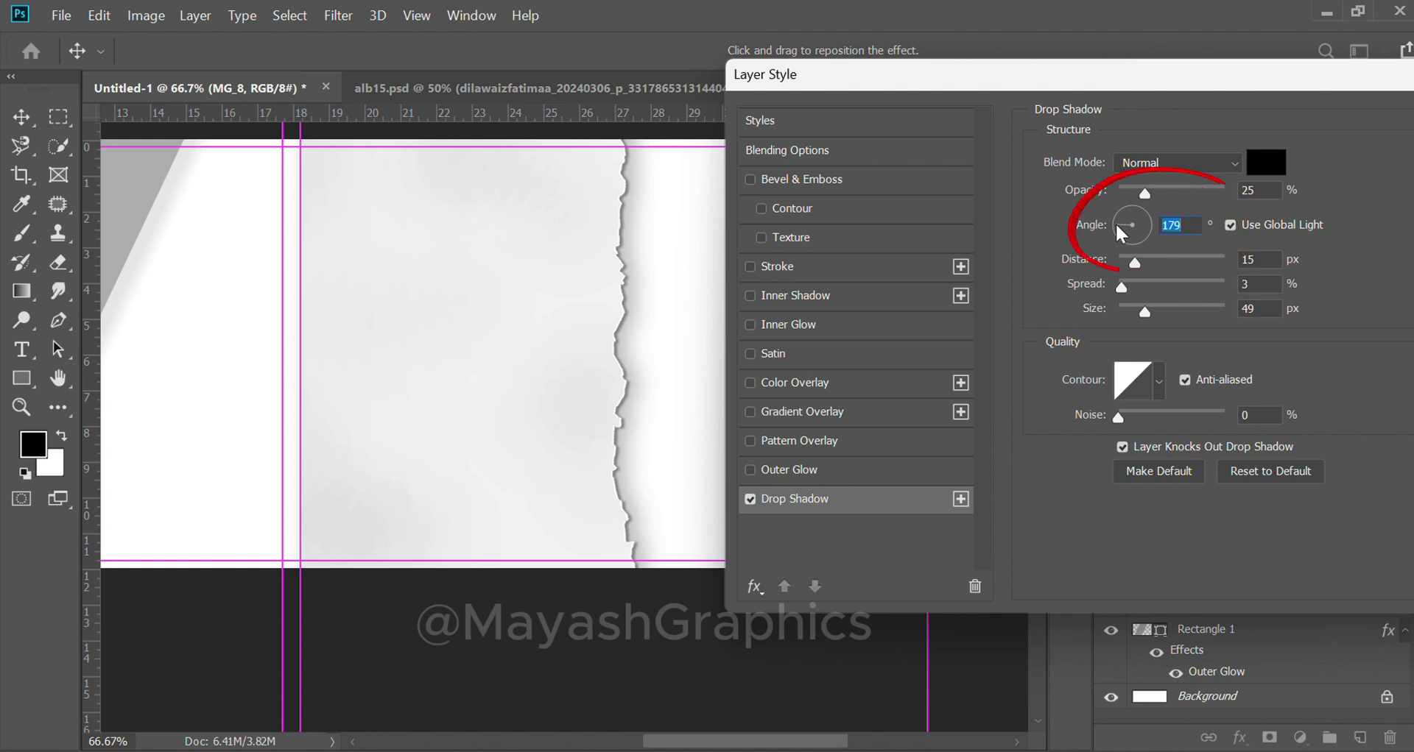
{"action": "left_click", "coordinate": [1115, 224]}
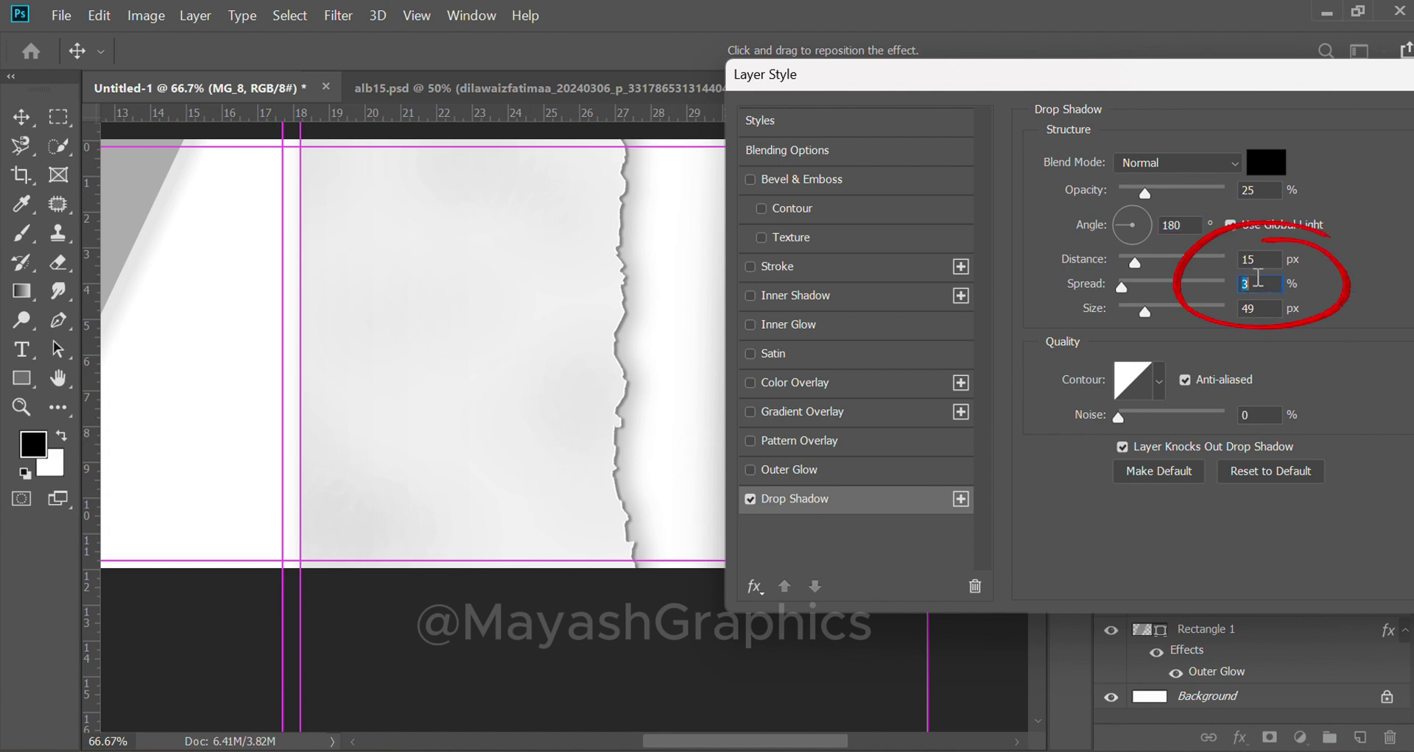
{"action": "double_click", "coordinate": [1257, 283]}
{"action": "type", "text": "5"}
{"action": "left_click", "coordinate": [1249, 309]}
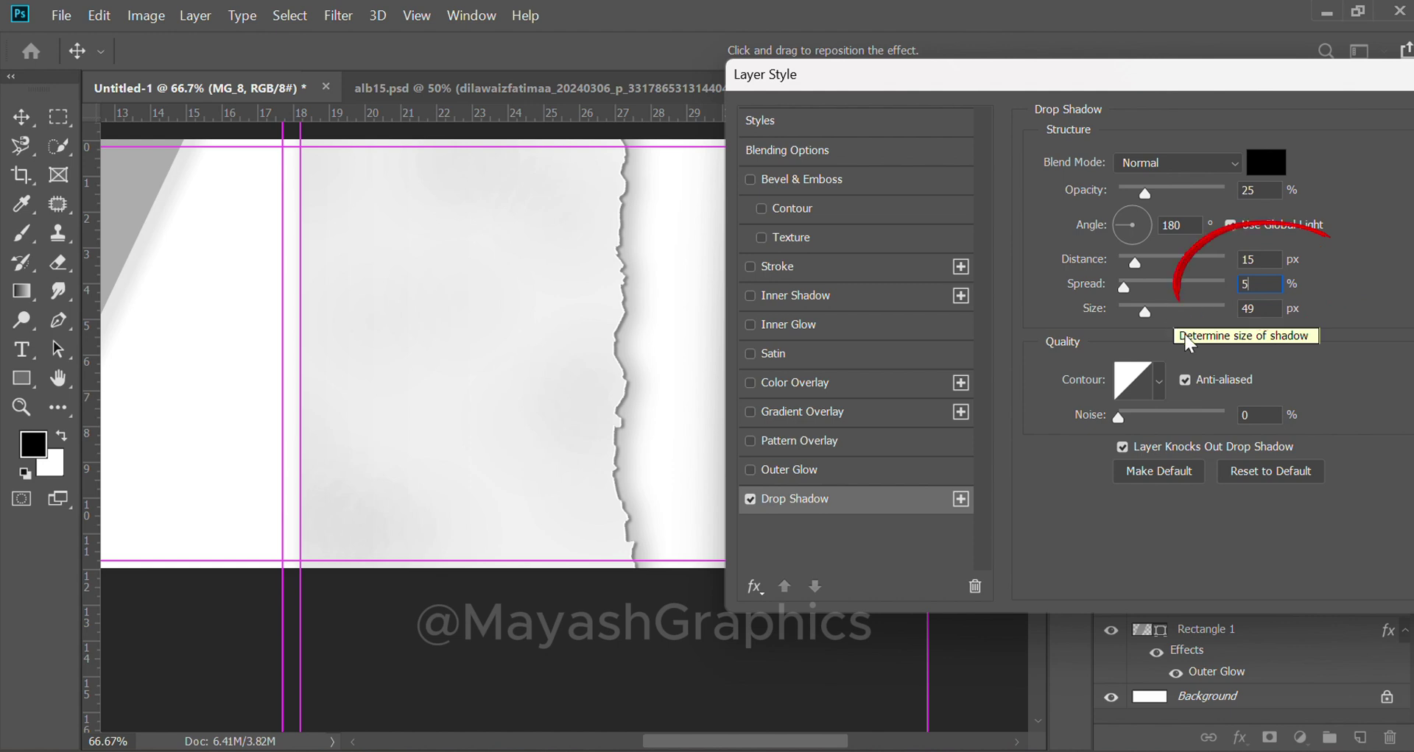
{"action": "key", "text": "shift+Up"}
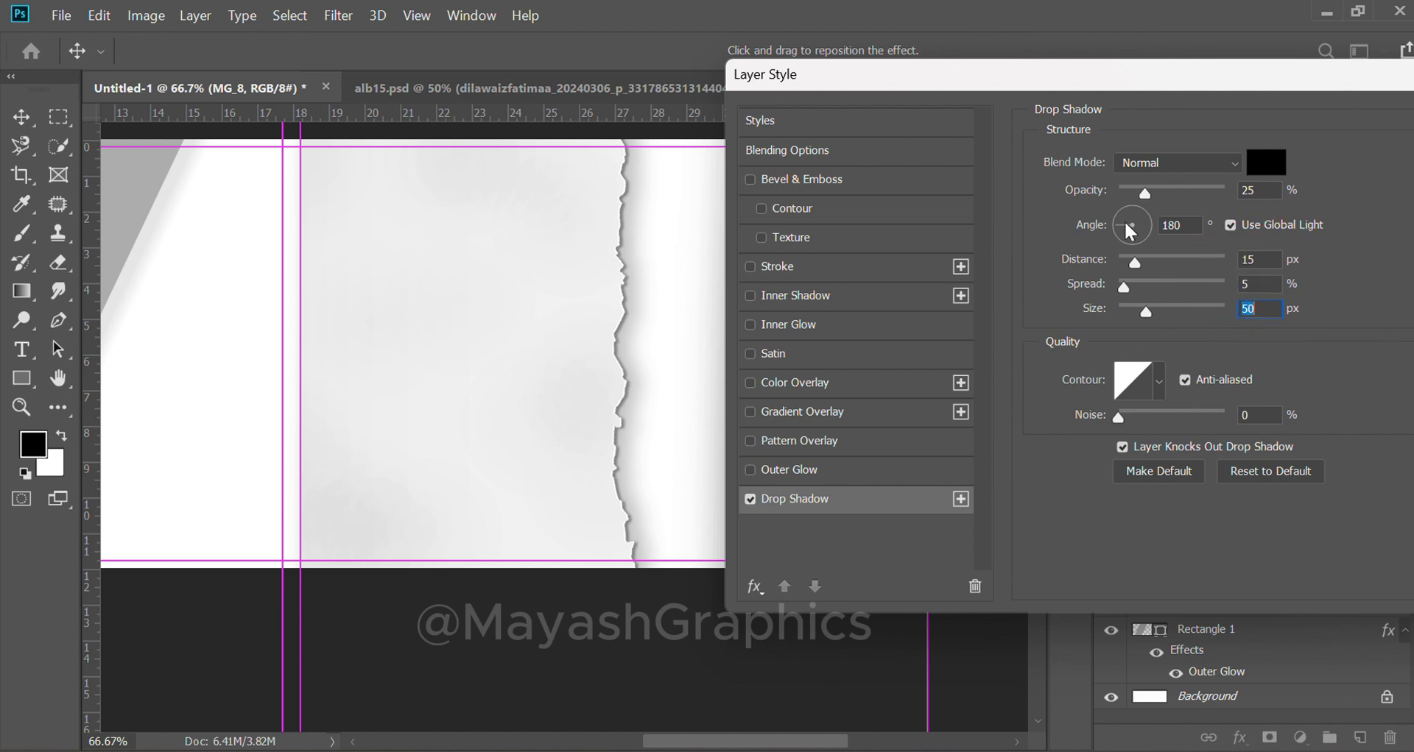
{"action": "key", "text": "Return"}
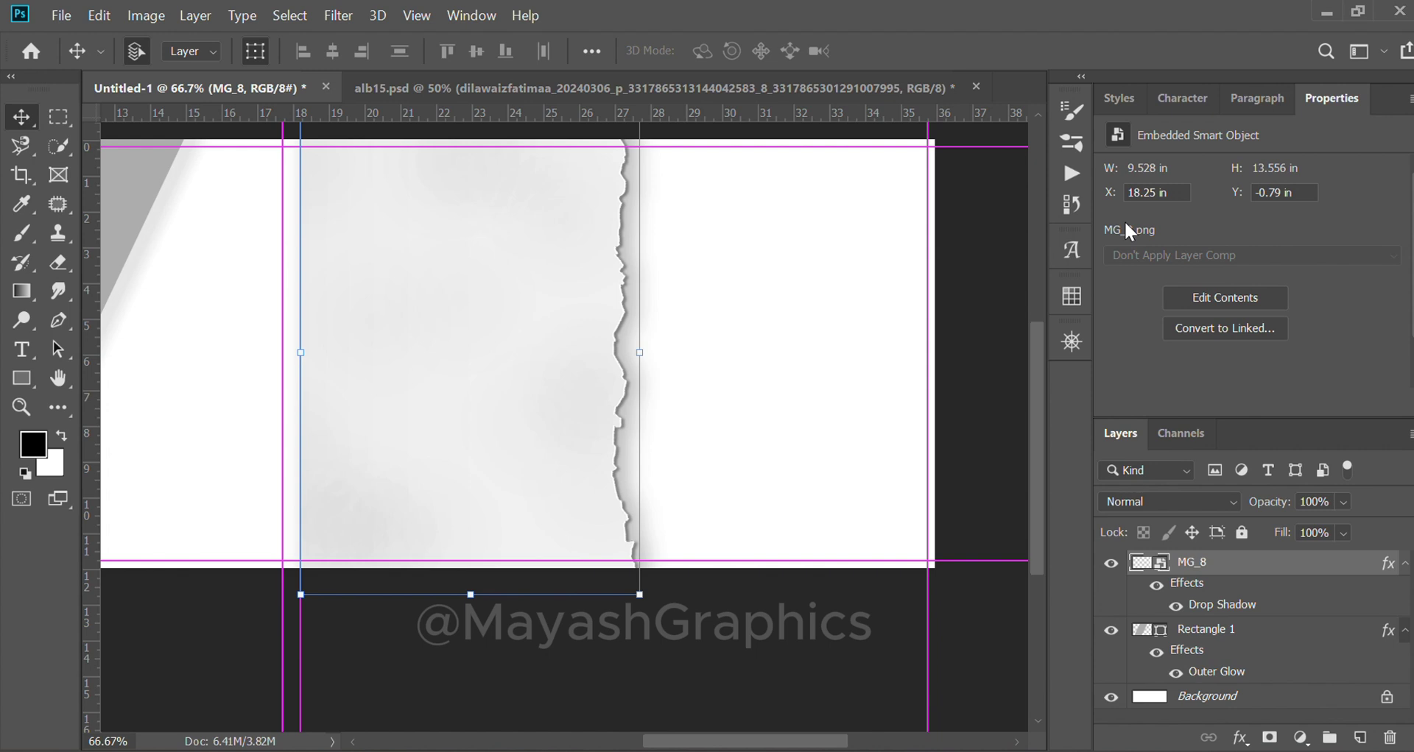
{"action": "left_click", "coordinate": [837, 664]}
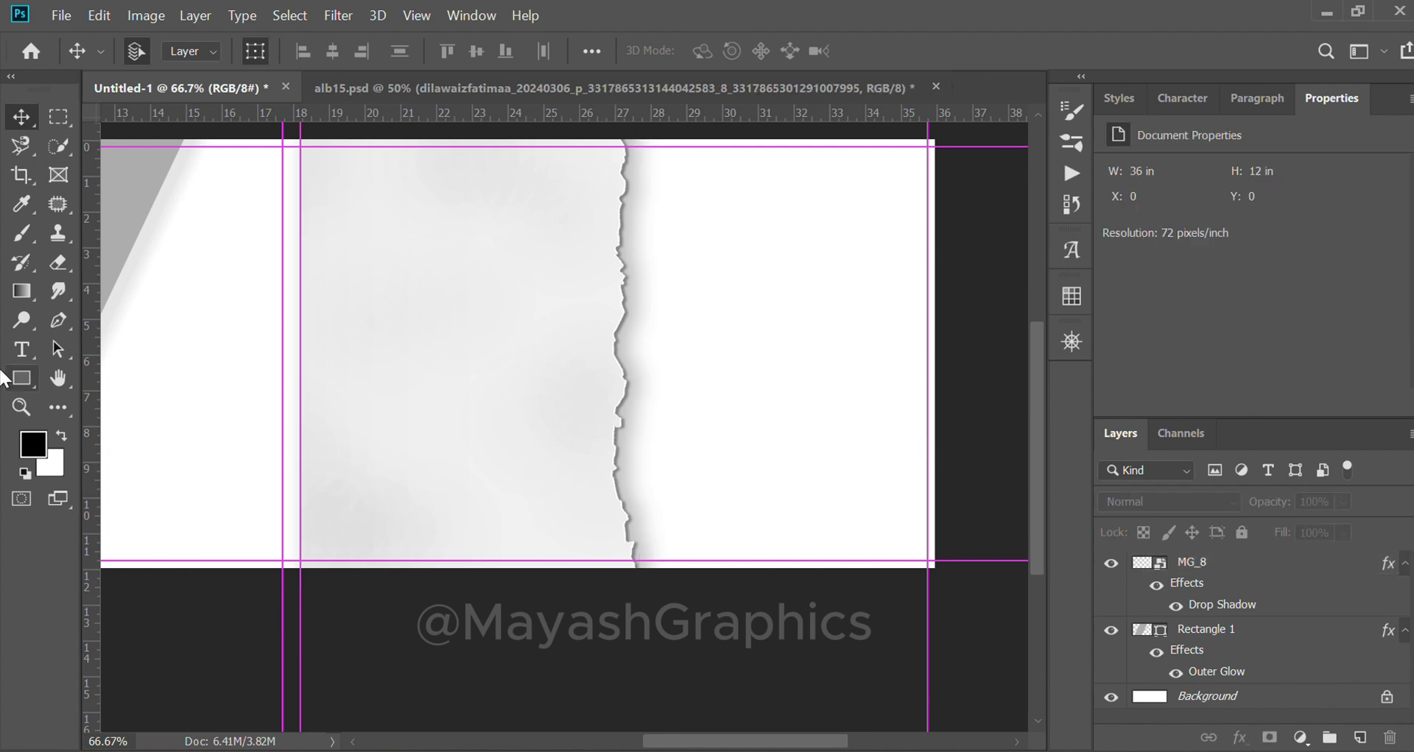
Step: Draw a grey-filled ellipse on the white area right of MG_8
{"action": "left_click", "coordinate": [26, 381]}
{"action": "right_click", "coordinate": [26, 381]}
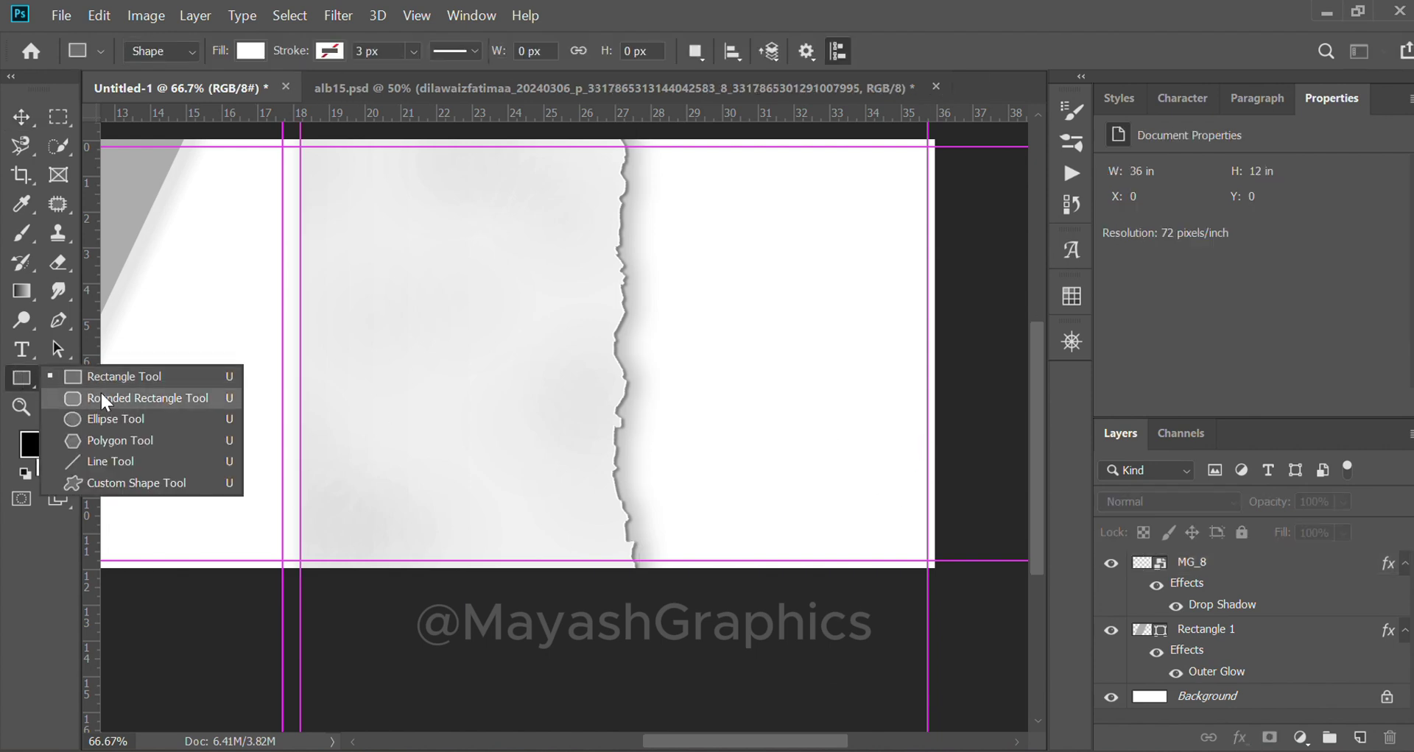
{"action": "left_click", "coordinate": [109, 421]}
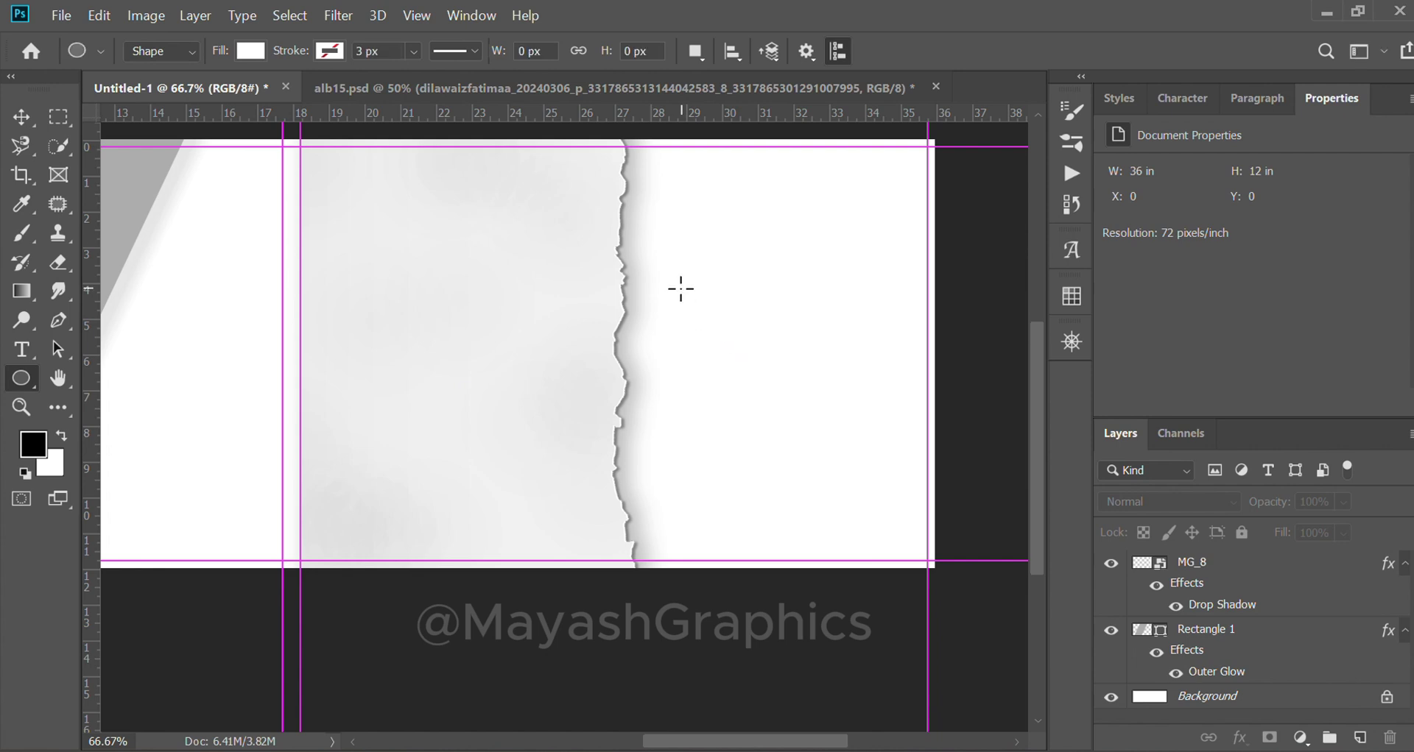
{"action": "left_click_drag", "start_coordinate": [642, 246], "coordinate": [769, 335]}
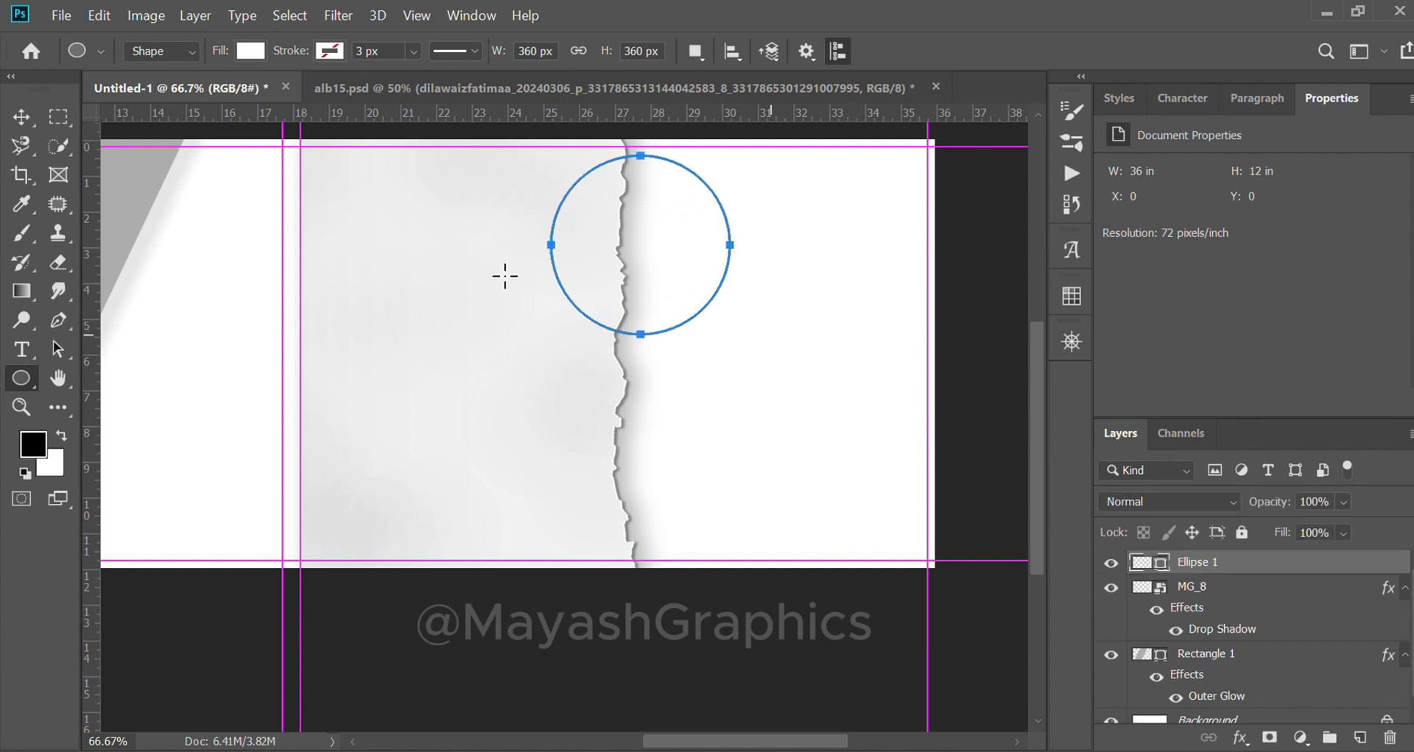
{"action": "left_click", "coordinate": [254, 53]}
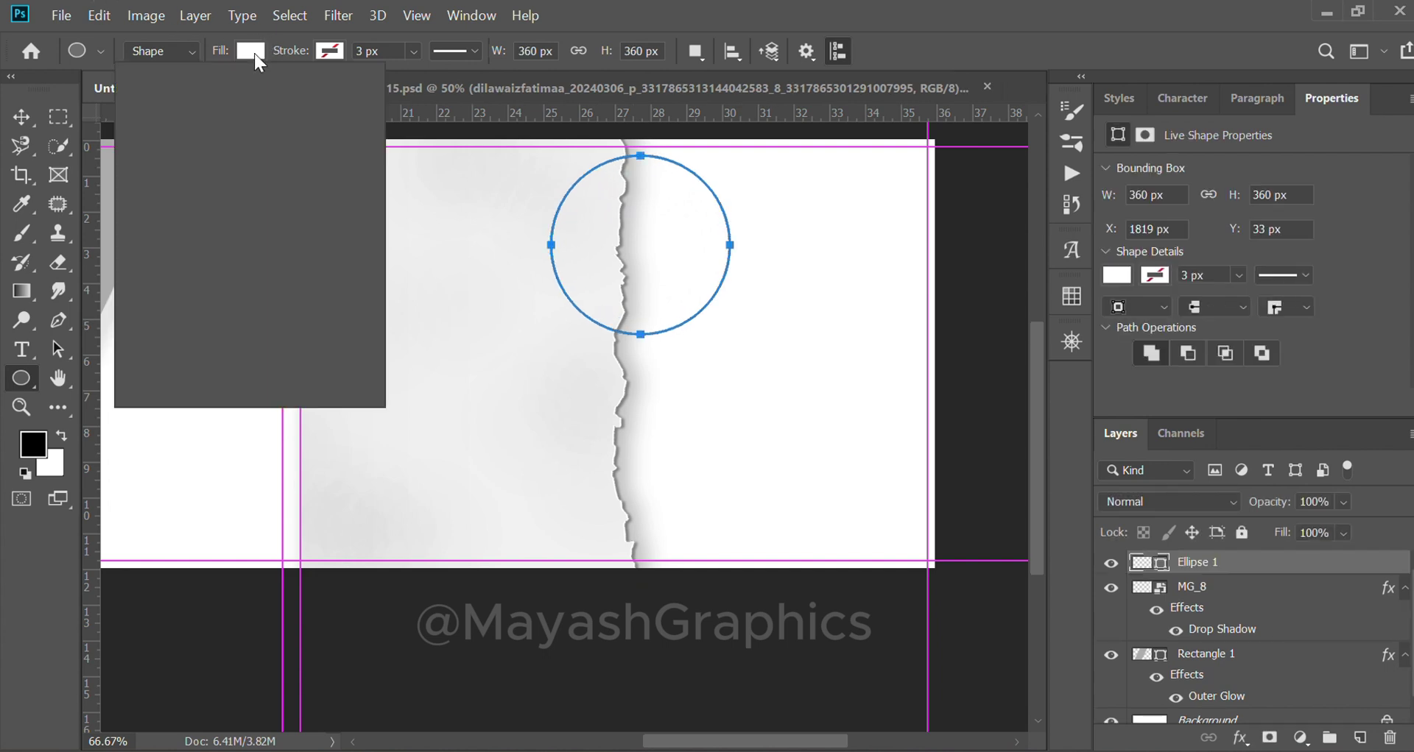
{"action": "left_click", "coordinate": [160, 167]}
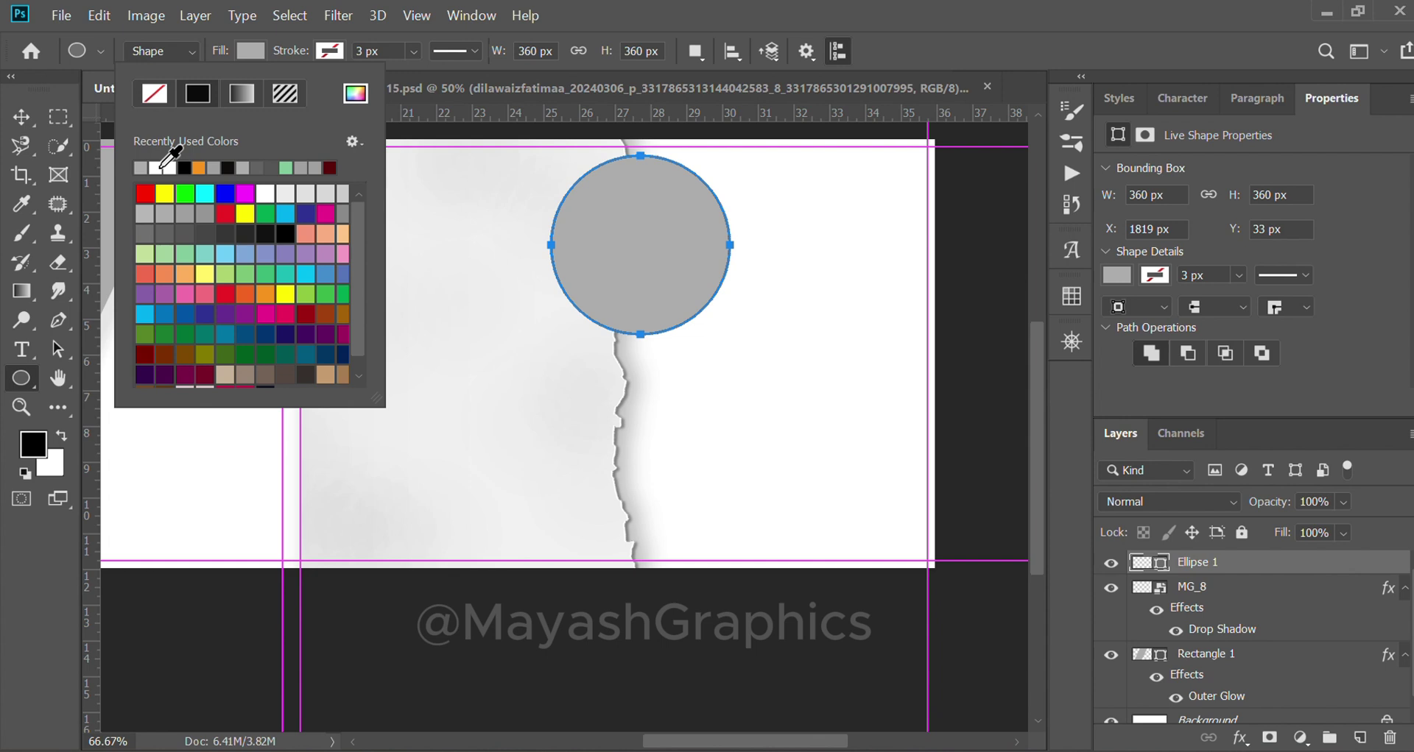
{"action": "key", "text": "Return"}
Step: Move the grey circle down over the torn edge, shrink it slightly, and duplicate it
{"action": "key", "text": "v"}
{"action": "left_click_drag", "start_coordinate": [686, 247], "coordinate": [678, 477]}
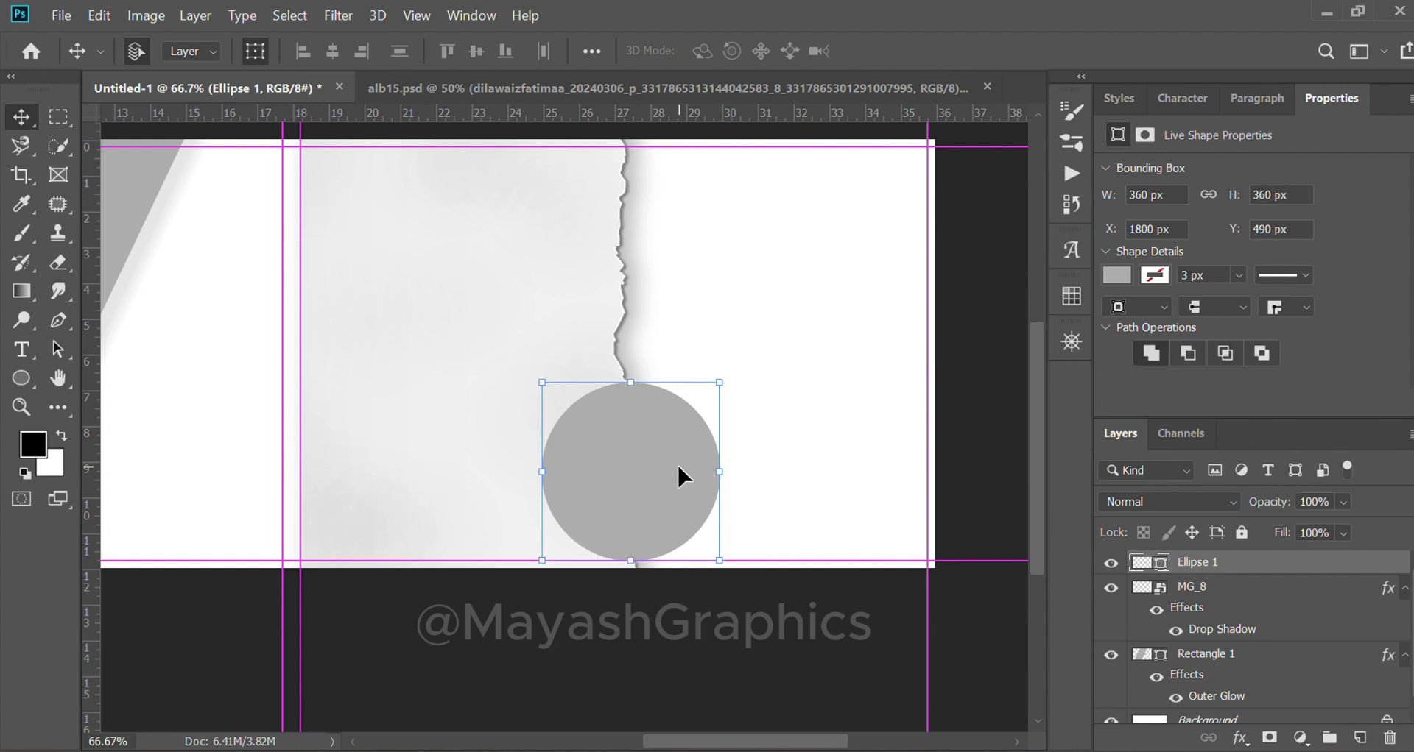
{"action": "left_click_drag", "start_coordinate": [722, 560], "coordinate": [715, 545]}
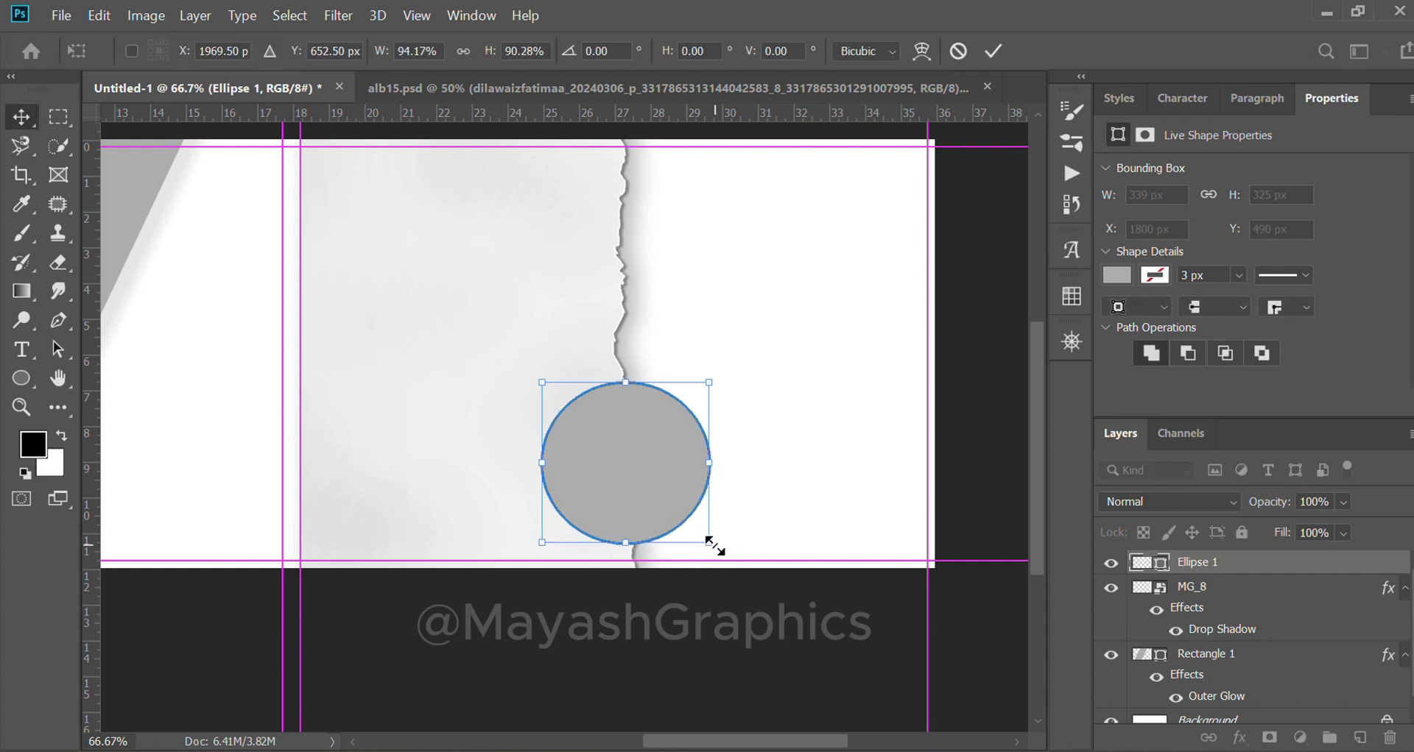
{"action": "key", "text": "Return"}
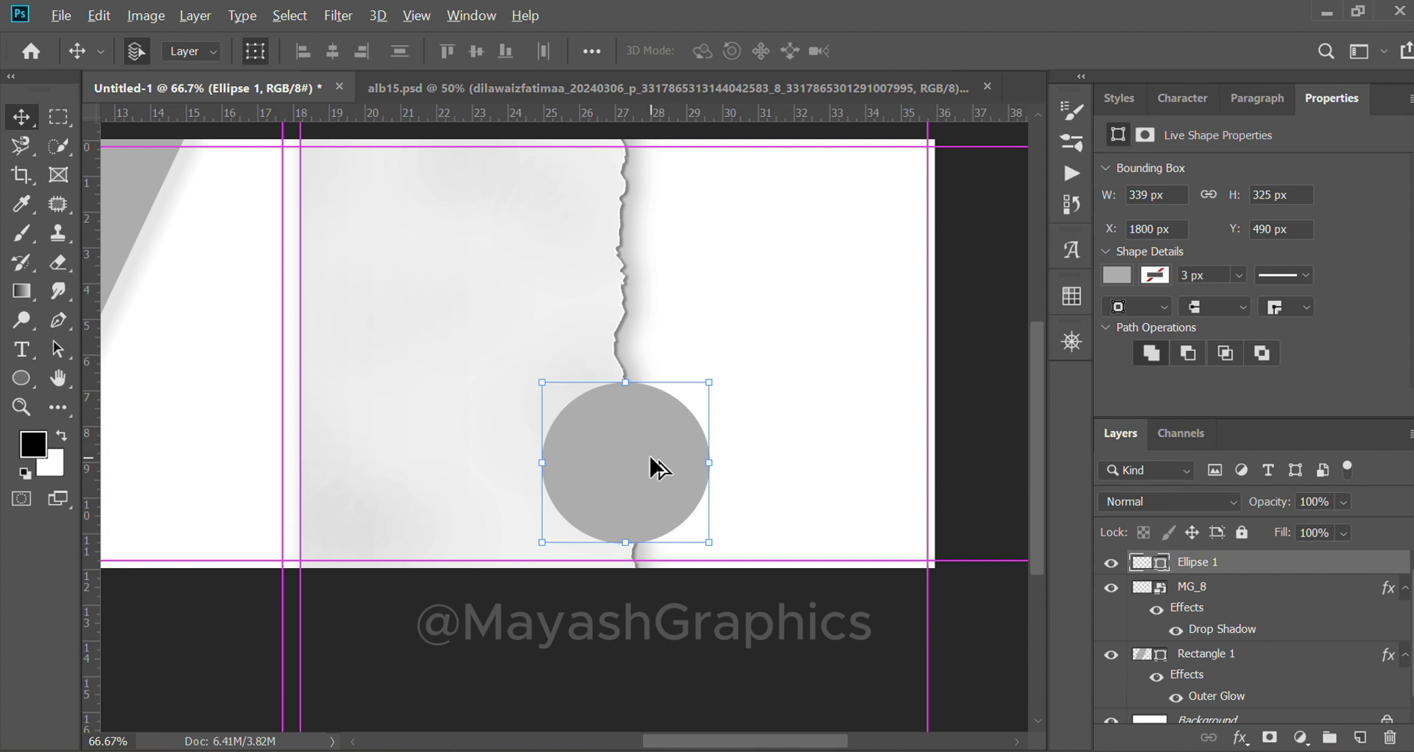
{"action": "mouse_move", "coordinate": [652, 457]}
{"action": "left_mouse_down", "text": "alt"}
{"action": "mouse_move", "coordinate": [667, 457]}
{"action": "mouse_move", "coordinate": [650, 456]}
{"action": "left_mouse_up", "text": "alt"}
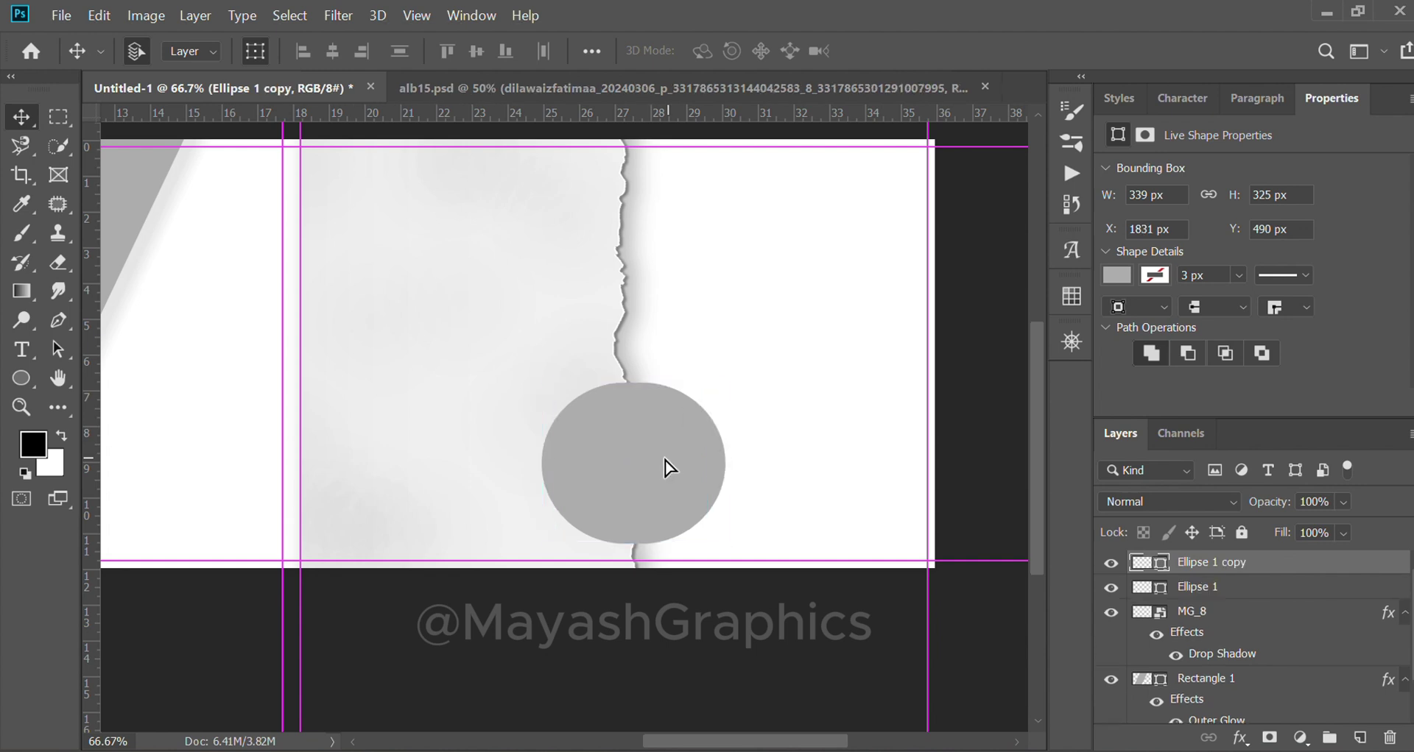
Step: Give the original Ellipse 1 circle a pure white #ffffff fill
{"action": "left_click", "coordinate": [1206, 589]}
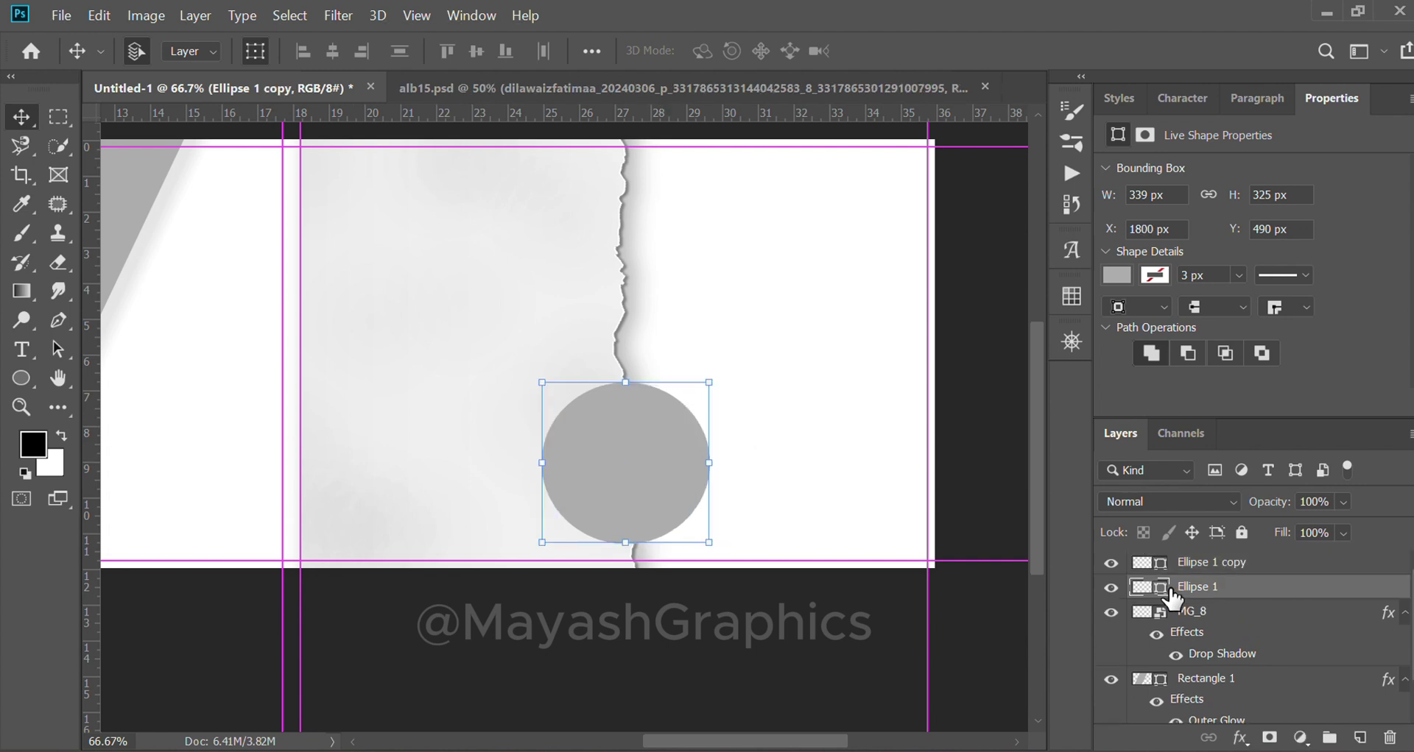
{"action": "left_click", "coordinate": [1116, 273]}
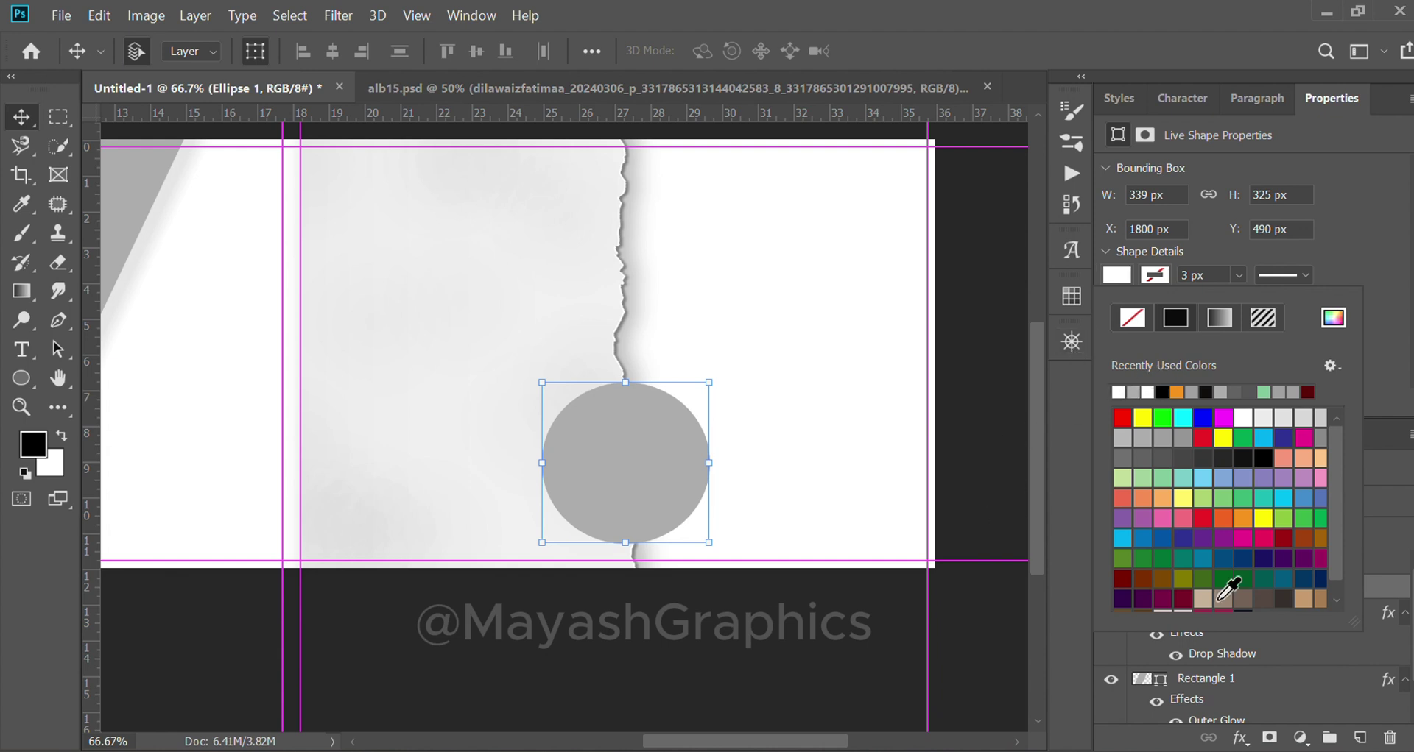
{"action": "left_click", "coordinate": [1207, 563]}
{"action": "left_click", "coordinate": [1157, 592]}
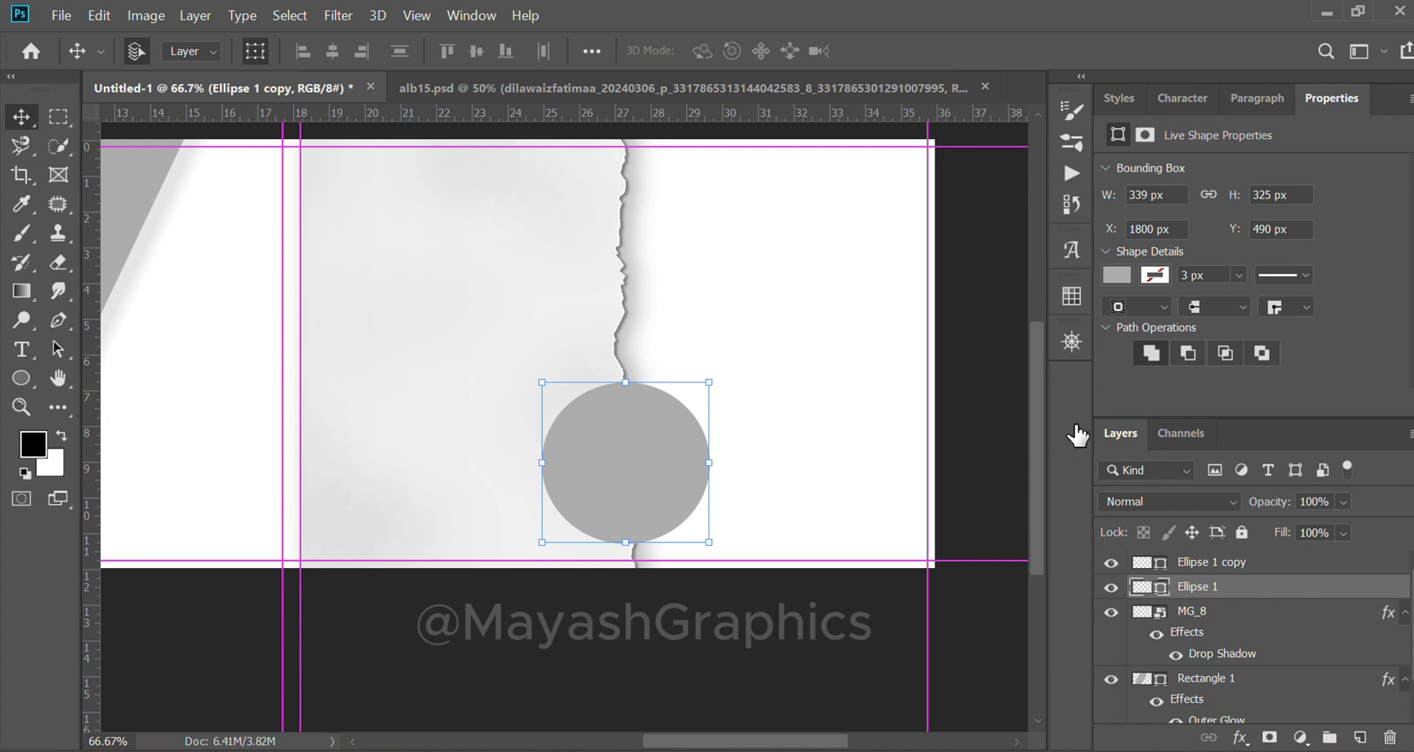
{"action": "double_click", "coordinate": [1150, 587]}
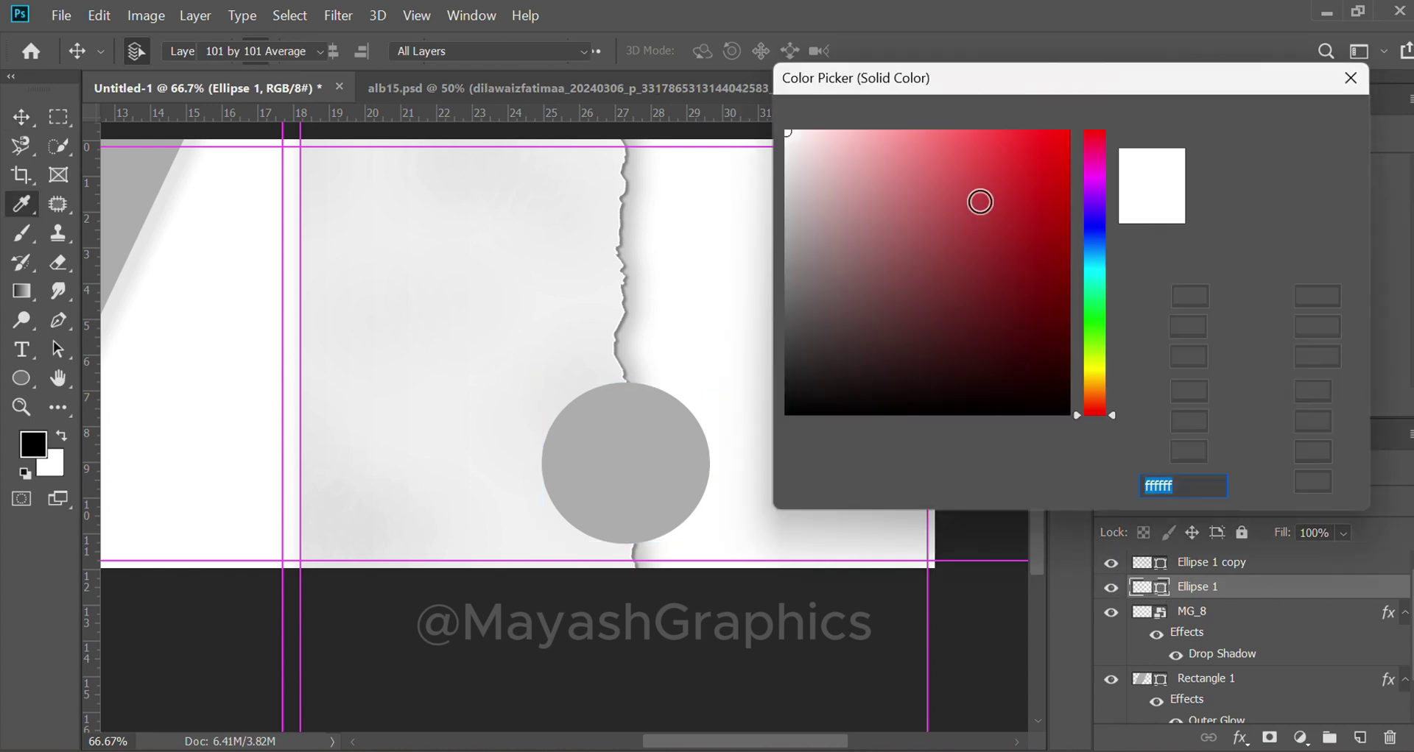
{"action": "left_click_drag", "start_coordinate": [867, 183], "coordinate": [763, 118]}
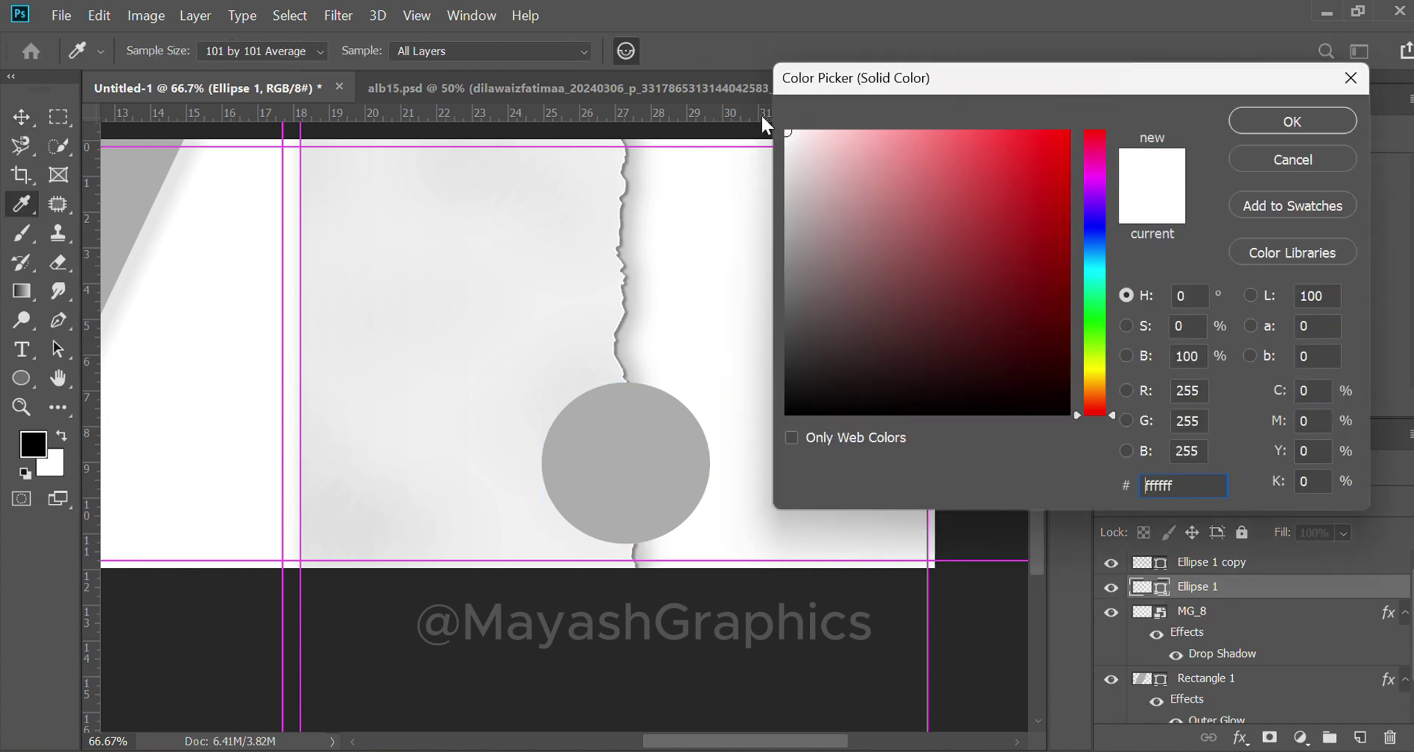
{"action": "left_click", "coordinate": [1312, 125]}
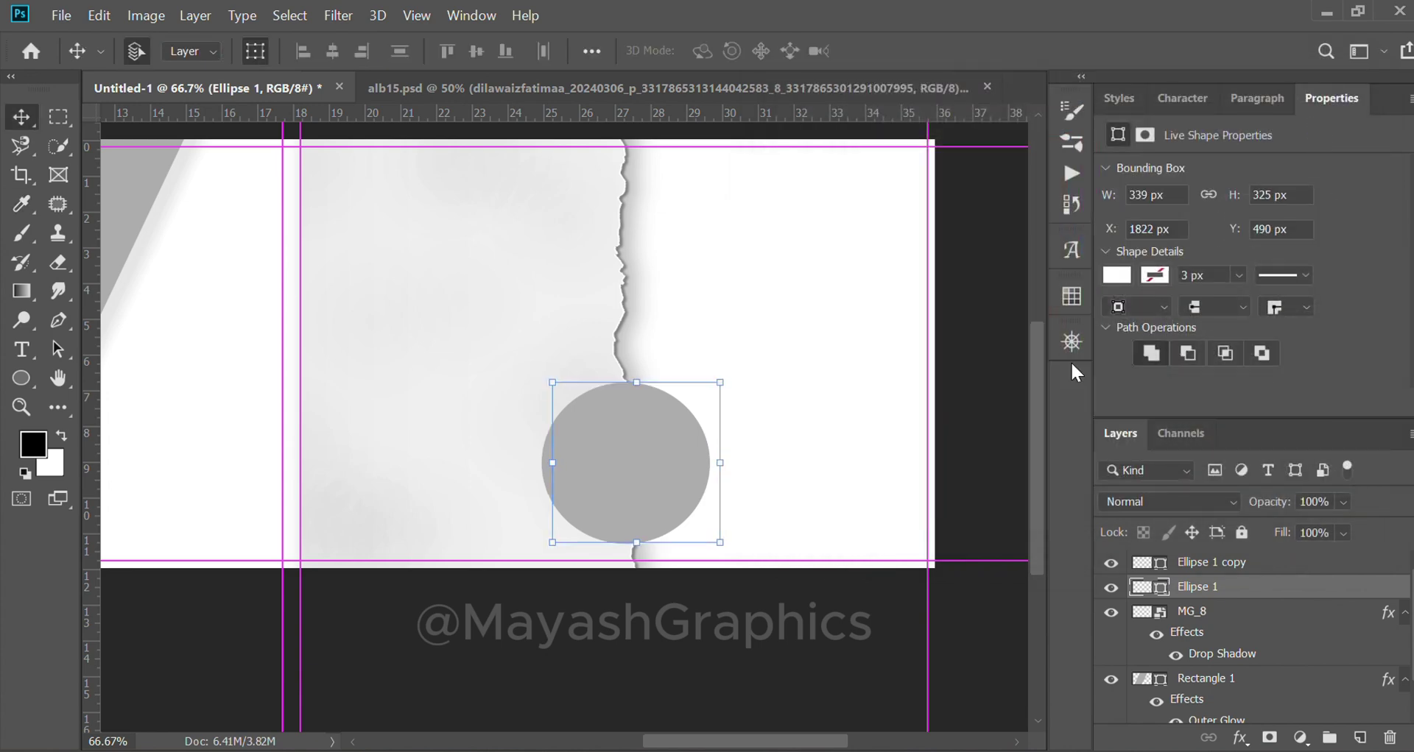
Step: Nudge the white circle to sit at X 1825 px, Y 500 px under the grey copy, then deselect
{"action": "key", "text": "Up"}
{"action": "key", "text": "Up"}
{"action": "key", "text": "Up"}
{"action": "key", "text": "Up"}
{"action": "key", "text": "Up"}
{"action": "key", "text": "Up"}
{"action": "key", "text": "Up"}
{"action": "key", "text": "Up"}
{"action": "key", "text": "Up"}
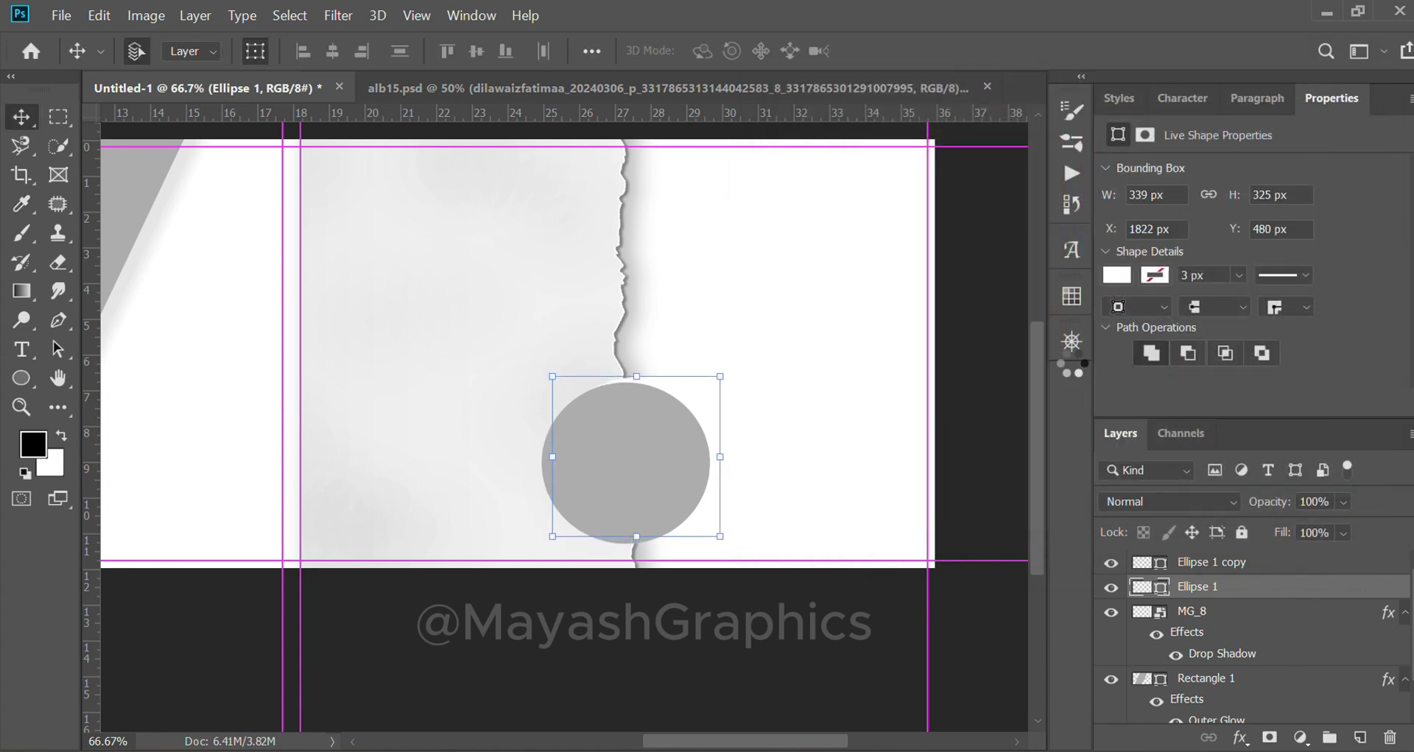
{"action": "key", "text": "Up"}
{"action": "key", "text": "Up"}
{"action": "key", "text": "Up"}
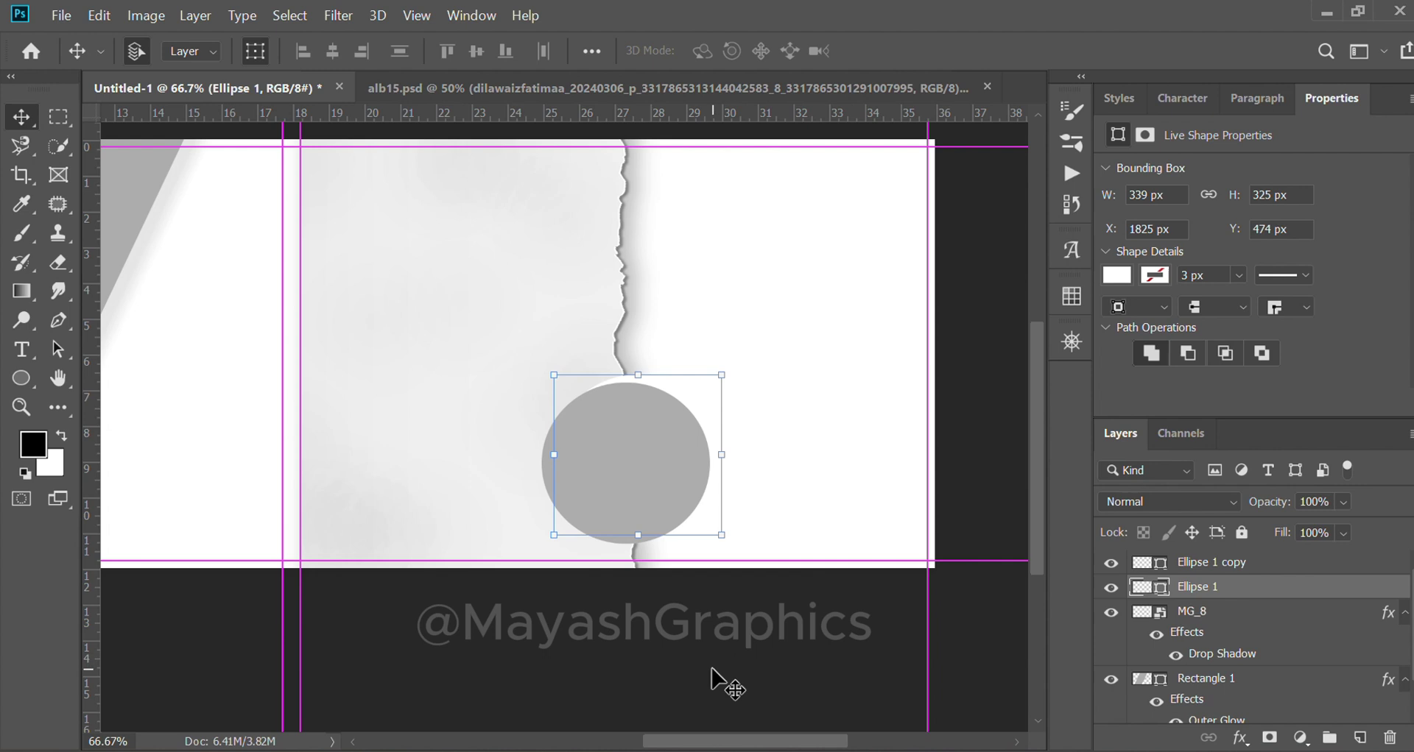
{"action": "key", "text": "Down"}
{"action": "key", "text": "Down"}
{"action": "key", "text": "Down"}
{"action": "key", "text": "Down"}
{"action": "key", "text": "Down"}
{"action": "key", "text": "Down"}
{"action": "key", "text": "Down"}
{"action": "key", "text": "Down"}
{"action": "key", "text": "Down"}
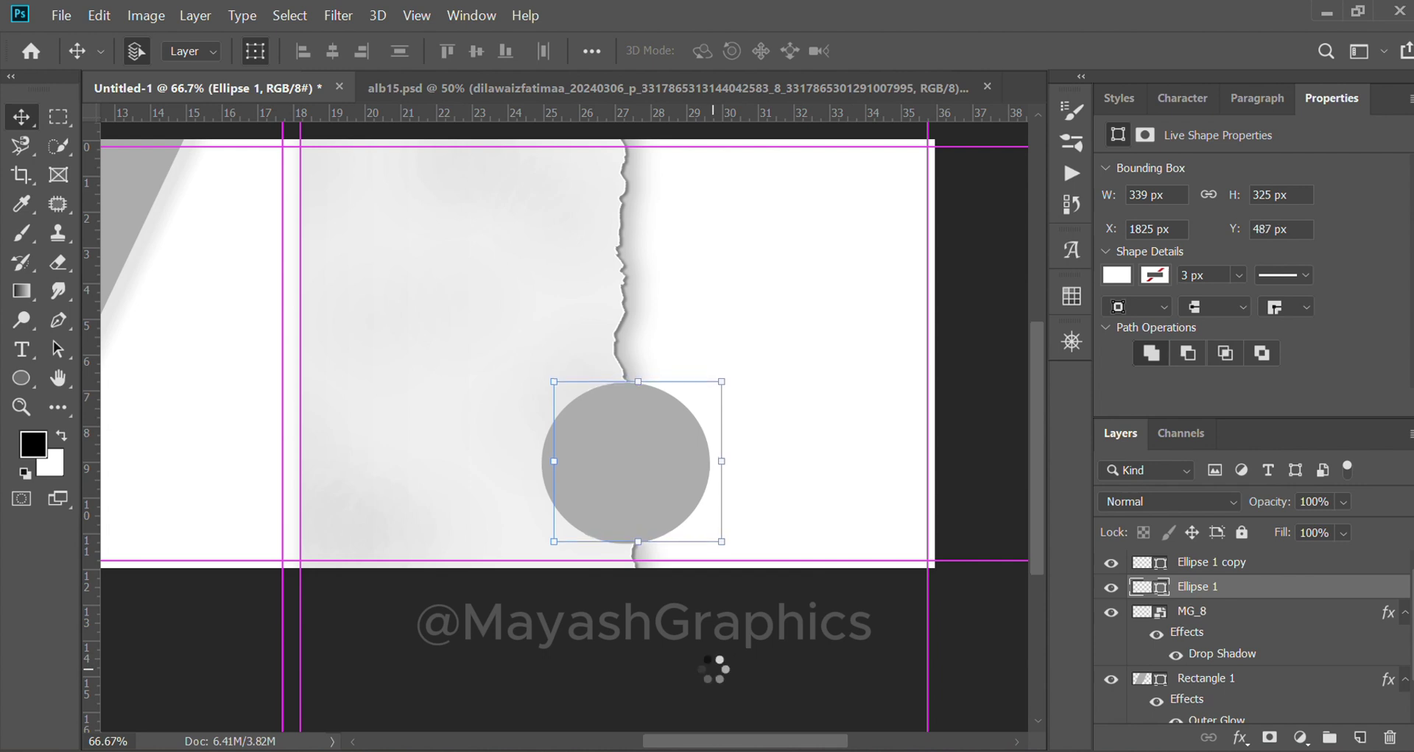
{"action": "key", "text": "Down"}
{"action": "key", "text": "Down"}
{"action": "key", "text": "Down"}
{"action": "key", "text": "Down"}
{"action": "key", "text": "Down"}
{"action": "key", "text": "Down"}
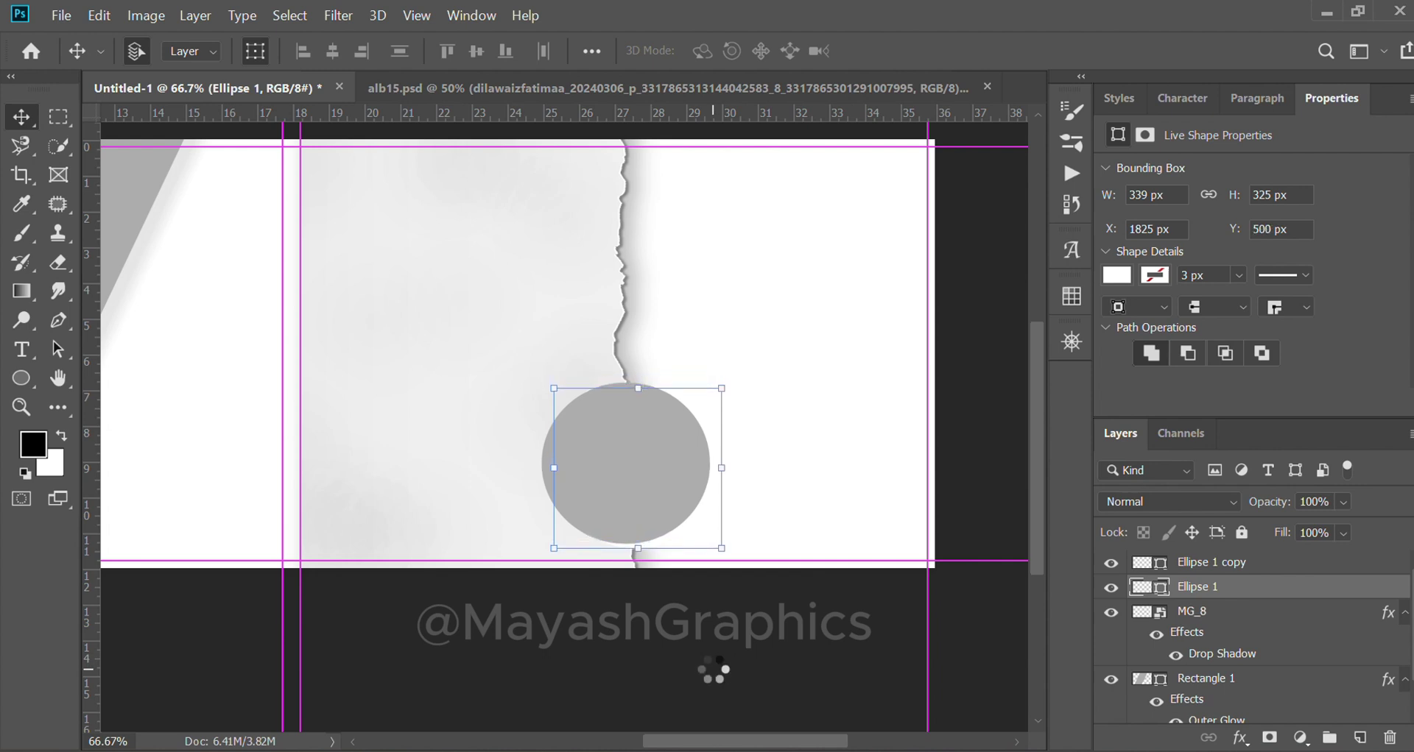
{"action": "left_click", "coordinate": [712, 670]}
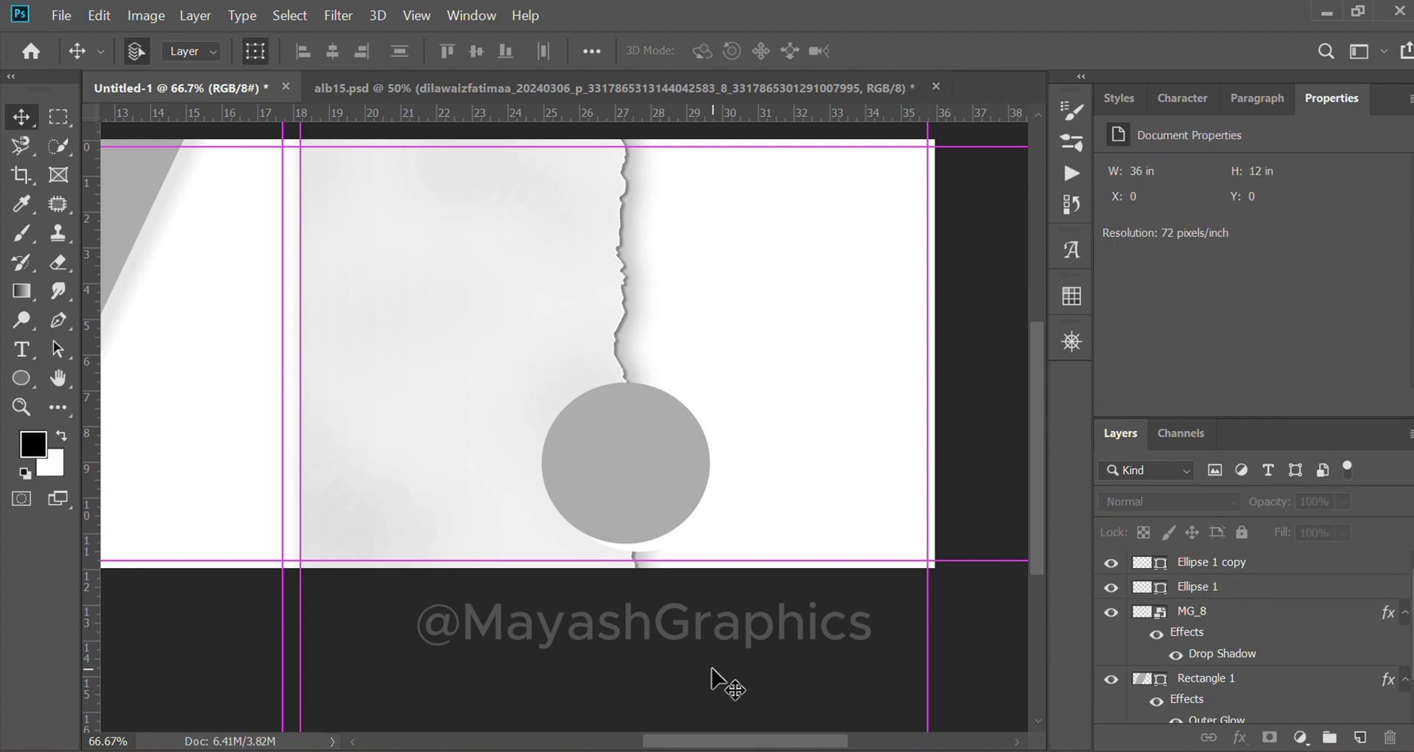
Step: Place the MG_4 photo from the wedding folder on the right side of the banner
{"action": "scroll", "coordinate": [711, 670], "scroll_direction": "left", "scroll_amount": 3}
{"action": "scroll", "coordinate": [712, 670], "scroll_direction": "left", "scroll_amount": 5}
{"action": "scroll", "coordinate": [711, 670], "scroll_direction": "right", "scroll_amount": 5}
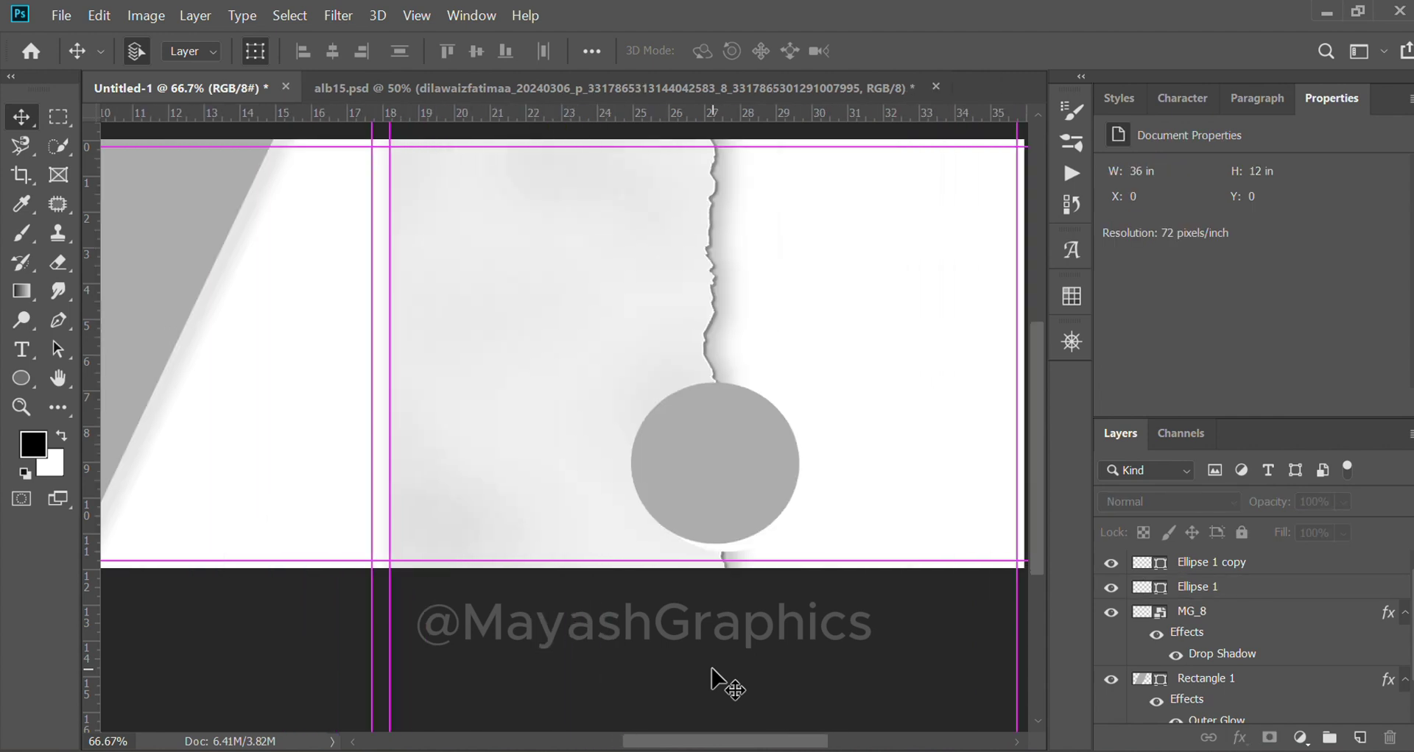
{"action": "scroll", "coordinate": [711, 670], "scroll_direction": "right", "scroll_amount": 4}
{"action": "scroll", "coordinate": [717, 383], "scroll_direction": "up", "scroll_amount": 2}
{"action": "key", "text": "alt+Tab"}
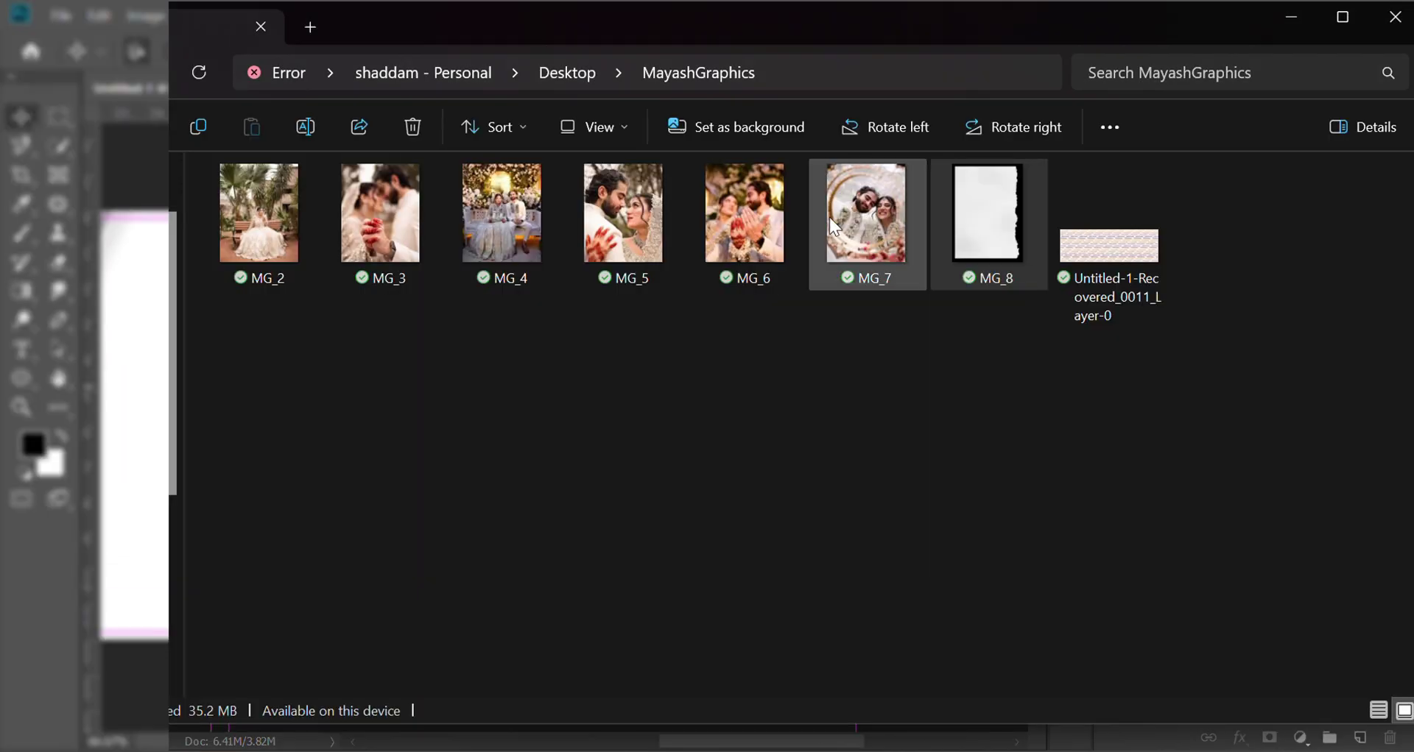
{"action": "left_click_drag", "start_coordinate": [497, 232], "coordinate": [820, 641]}
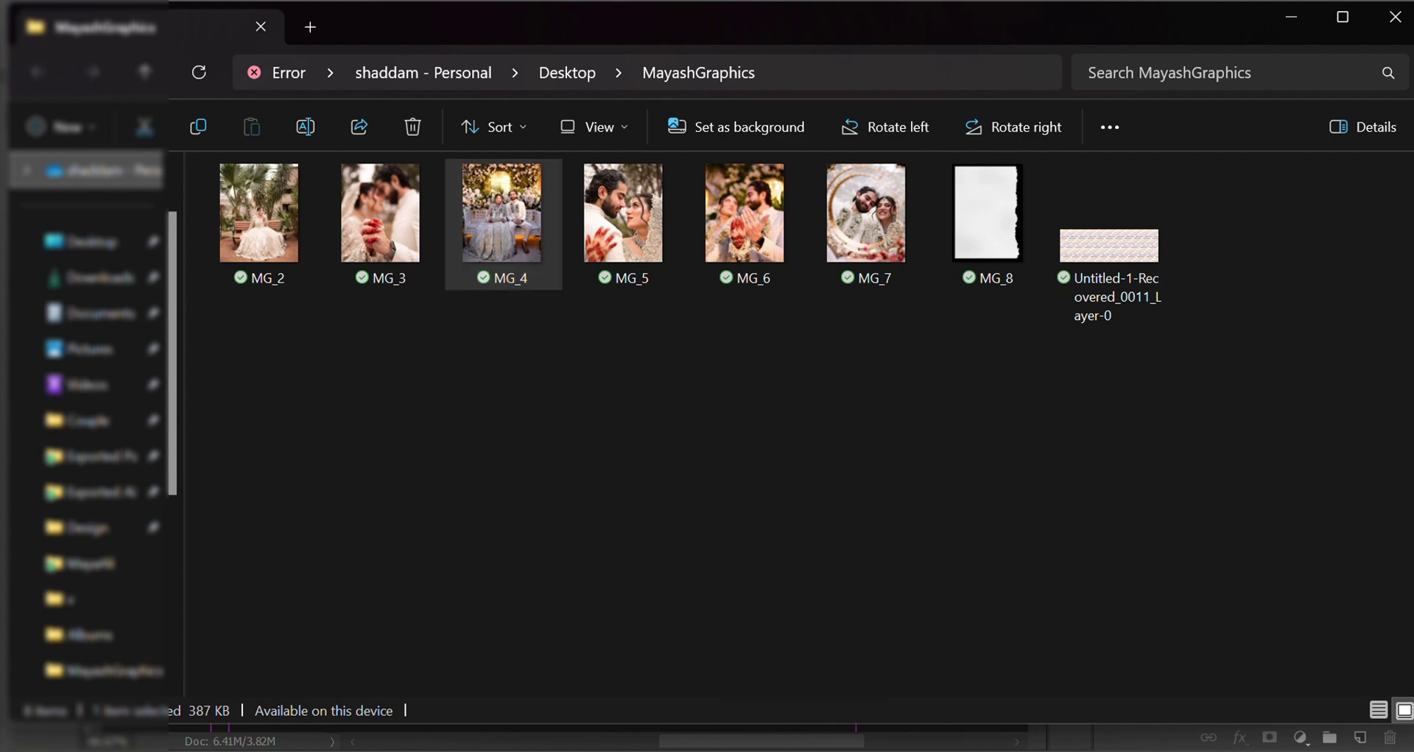
{"action": "key", "text": "alt+Tab"}
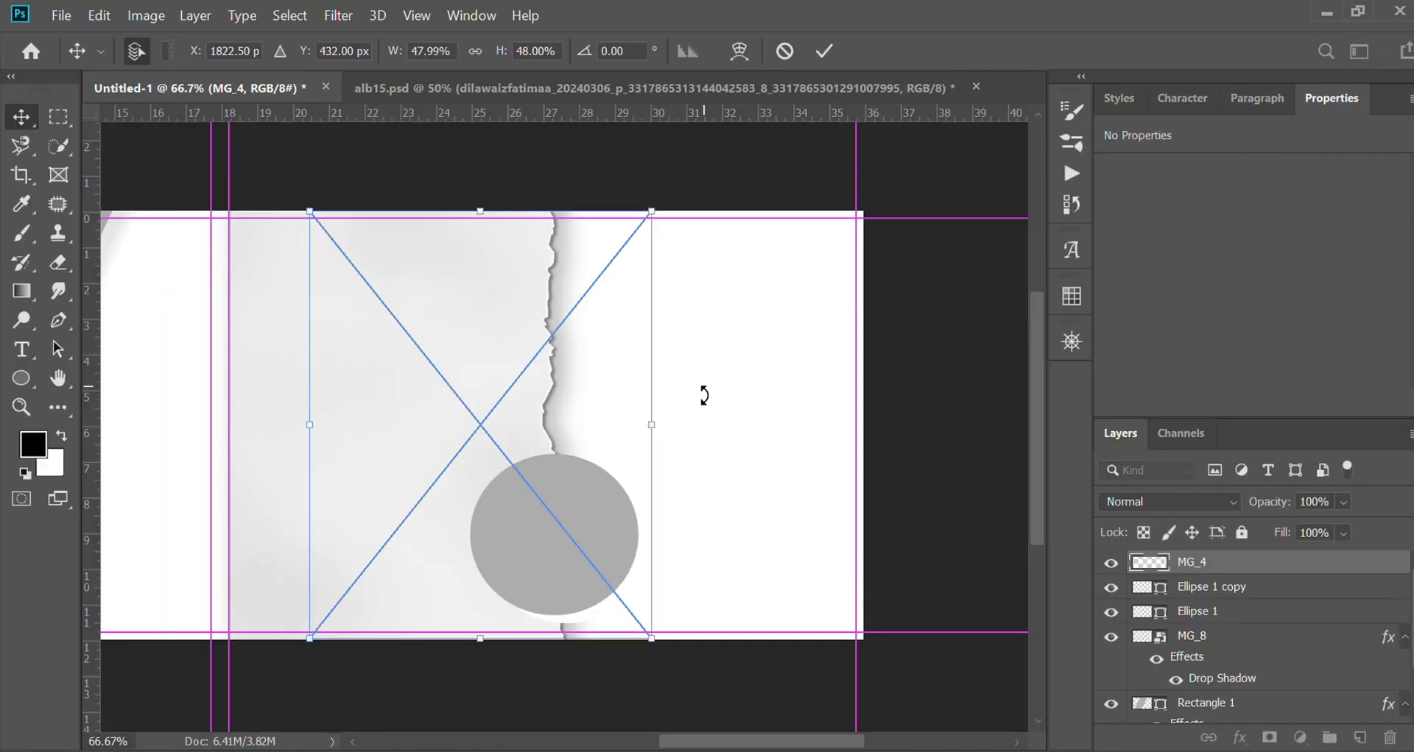
{"action": "mouse_move", "coordinate": [487, 412]}
{"action": "left_mouse_down"}
{"action": "mouse_move", "coordinate": [750, 409]}
{"action": "mouse_move", "coordinate": [720, 420]}
{"action": "left_mouse_up"}
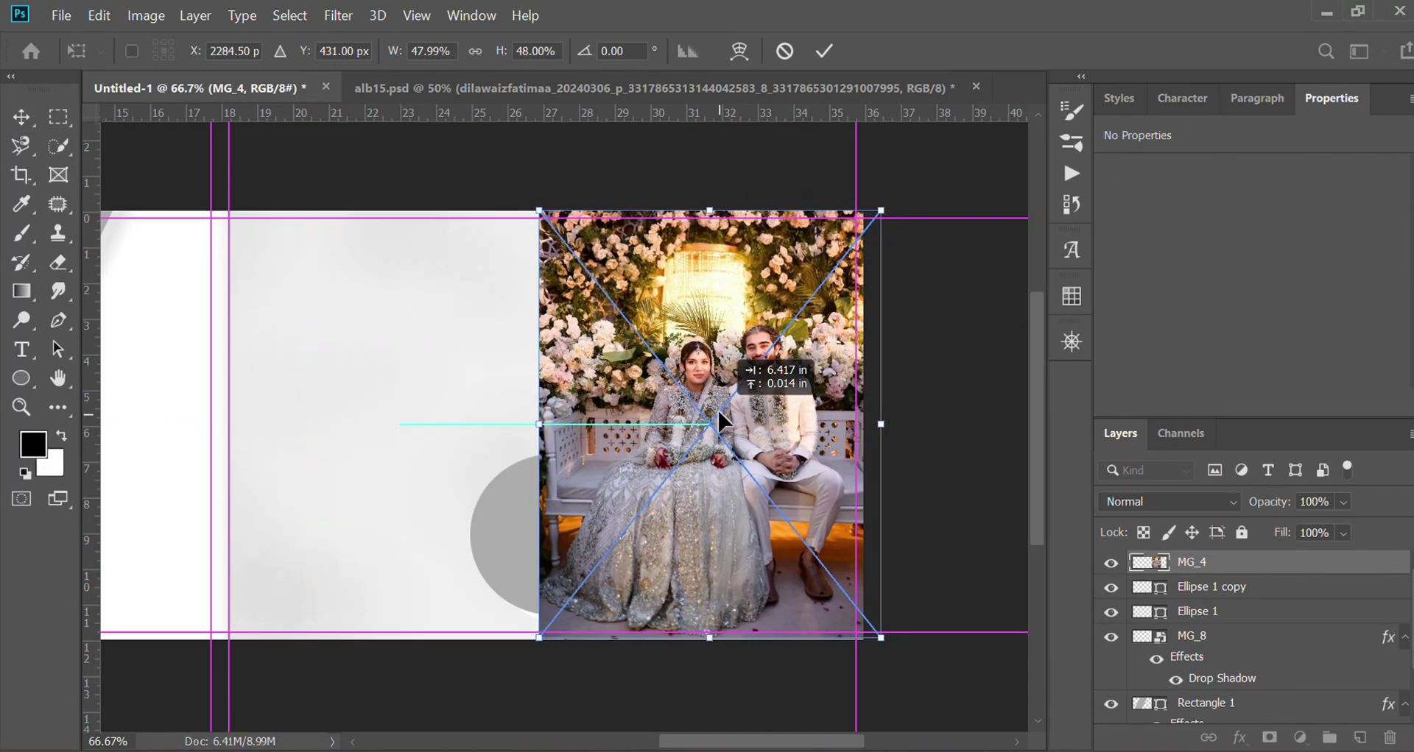
{"action": "key", "text": "Return"}
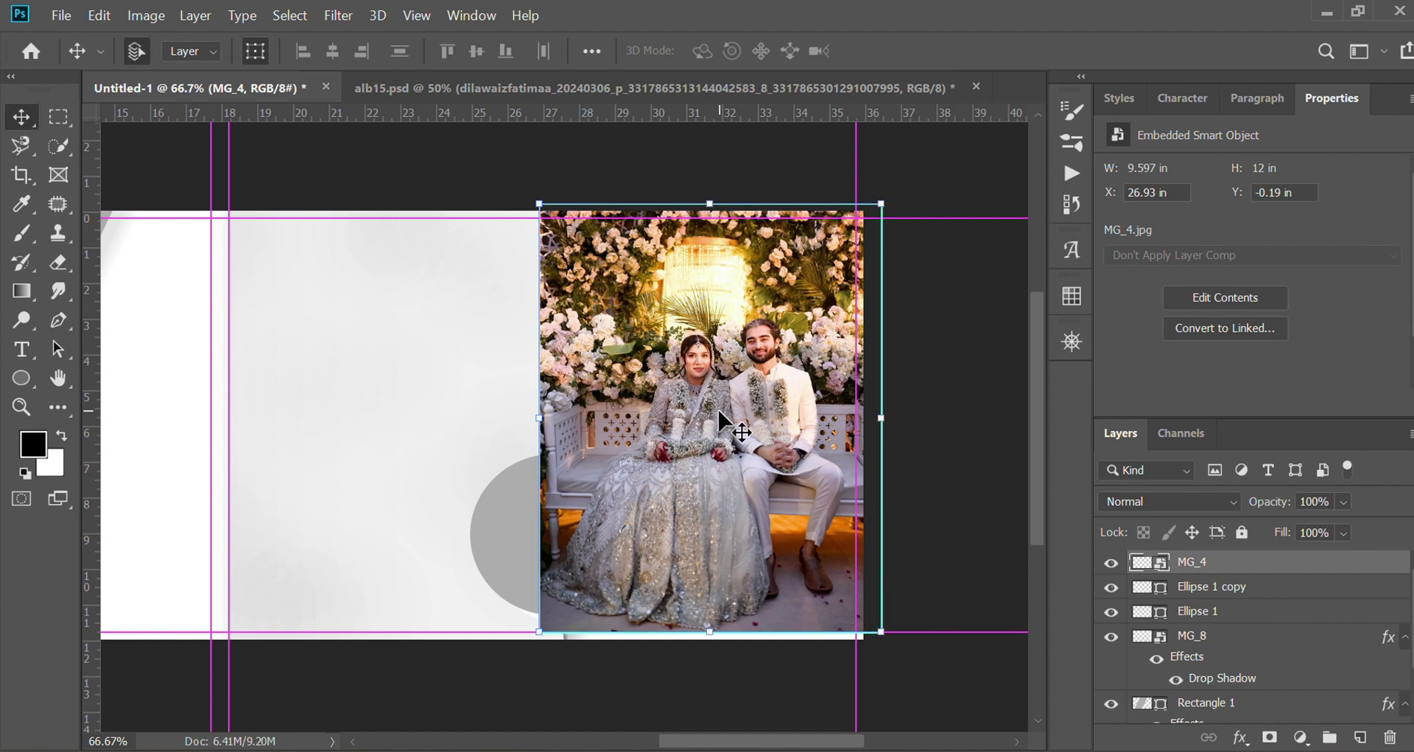
Step: Send MG_4 to the bottom of the stack and stretch it to full height (10.208 × 12.764 in)
{"action": "key", "text": "ctrl+shift+bracketleft"}
{"action": "left_click_drag", "start_coordinate": [705, 508], "coordinate": [705, 542]}
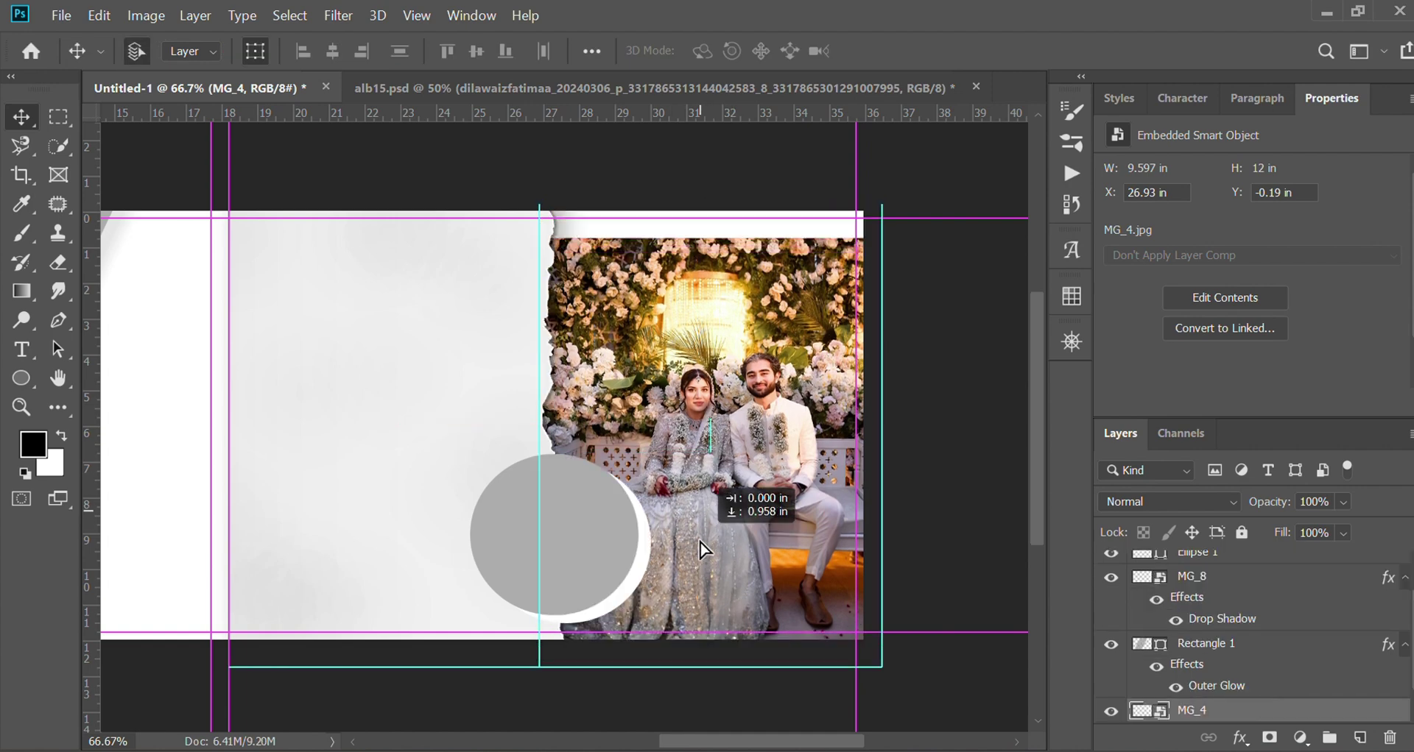
{"action": "left_click_drag", "start_coordinate": [715, 234], "coordinate": [714, 199]}
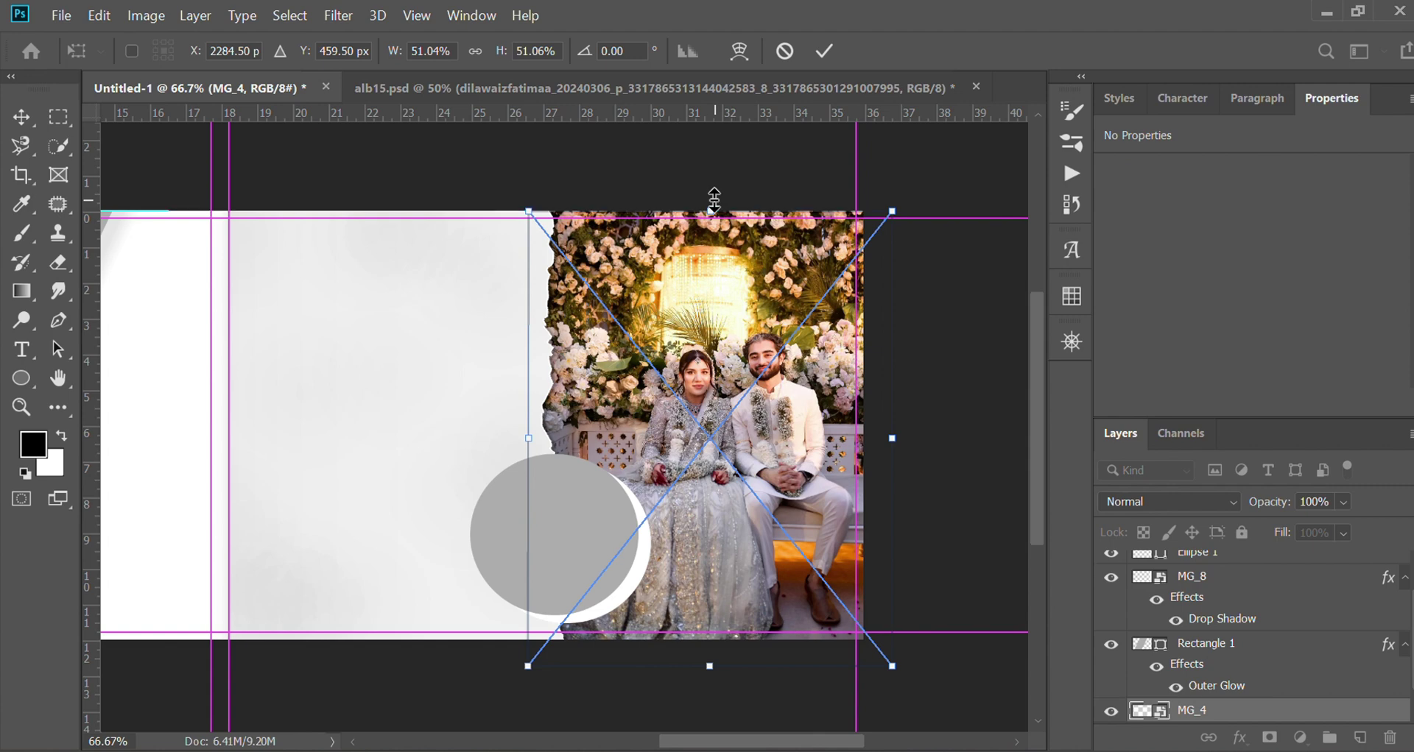
{"action": "key", "text": "Return"}
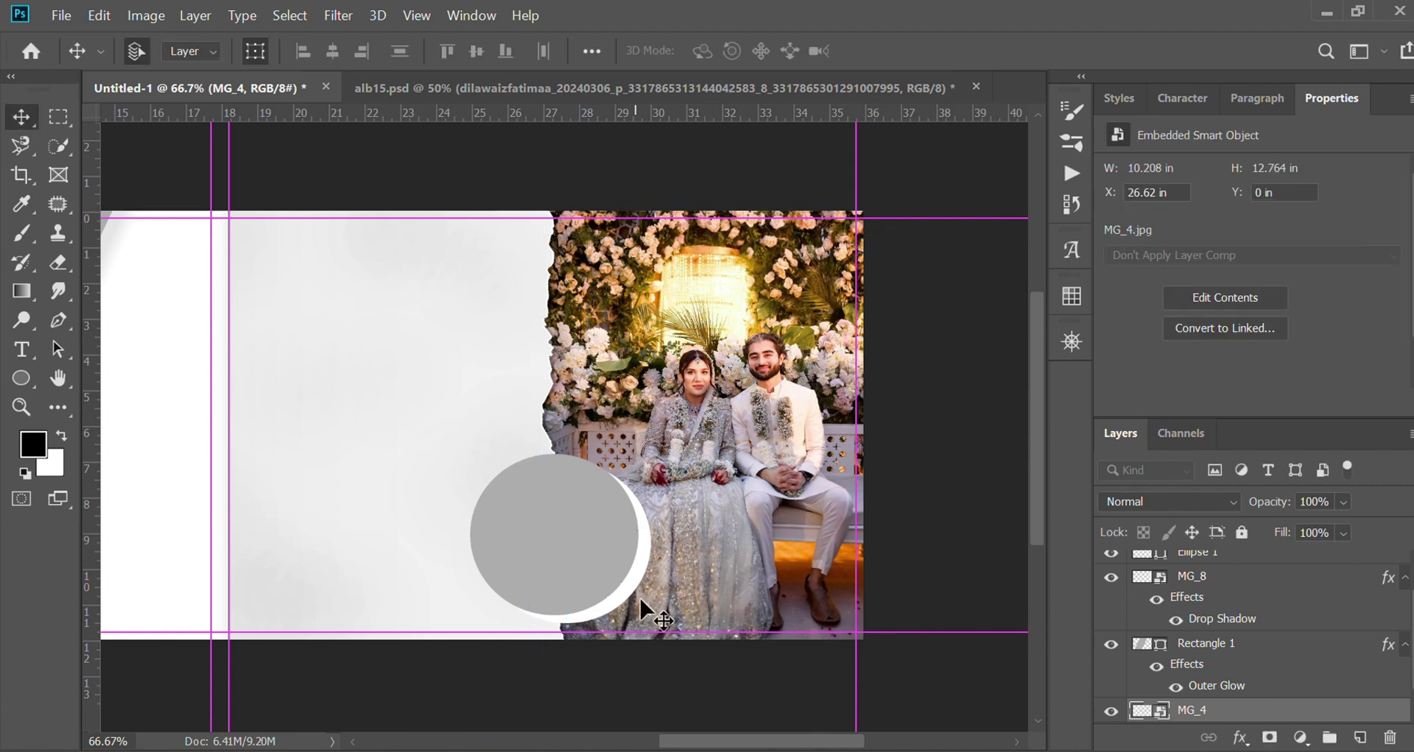
{"action": "left_click", "coordinate": [640, 589]}
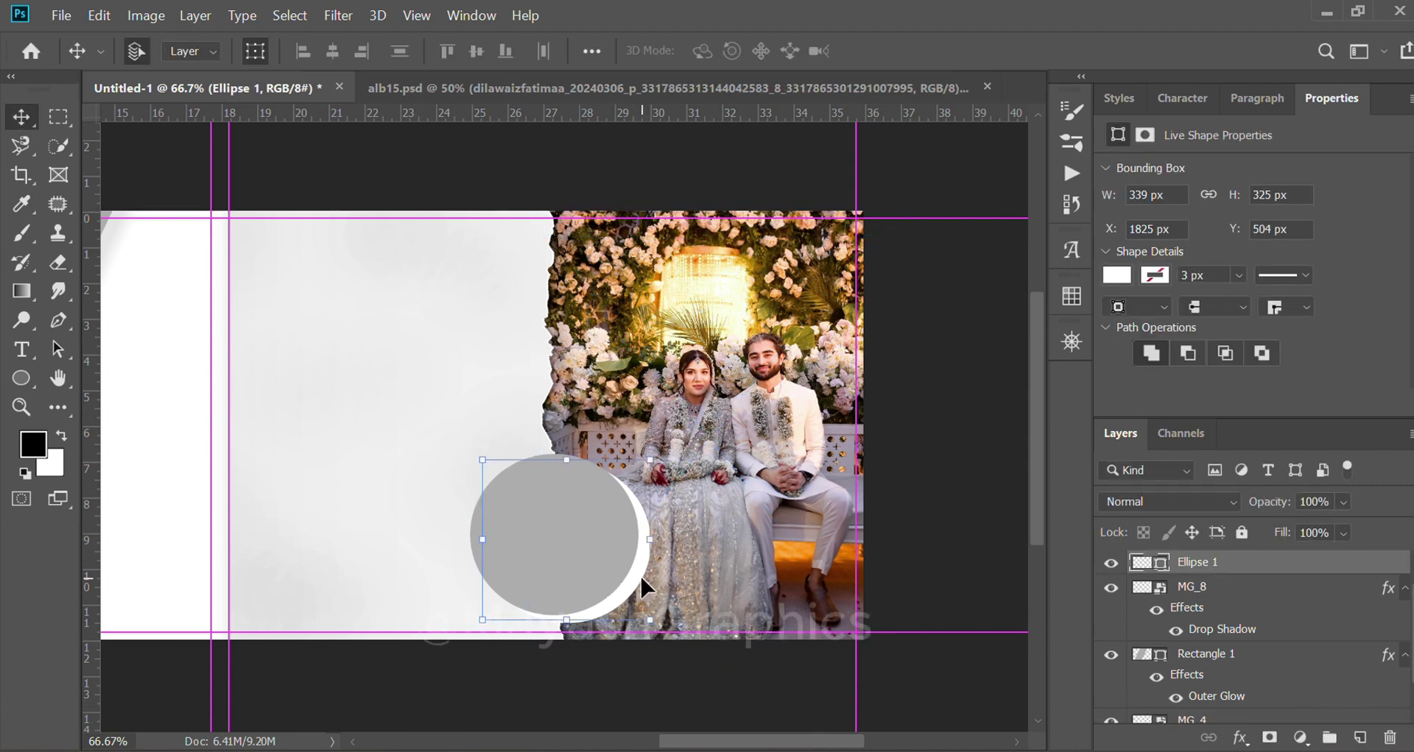
Step: Move Ellipse 1 slightly up and to the left
{"action": "left_click_drag", "start_coordinate": [641, 579], "coordinate": [666, 534]}
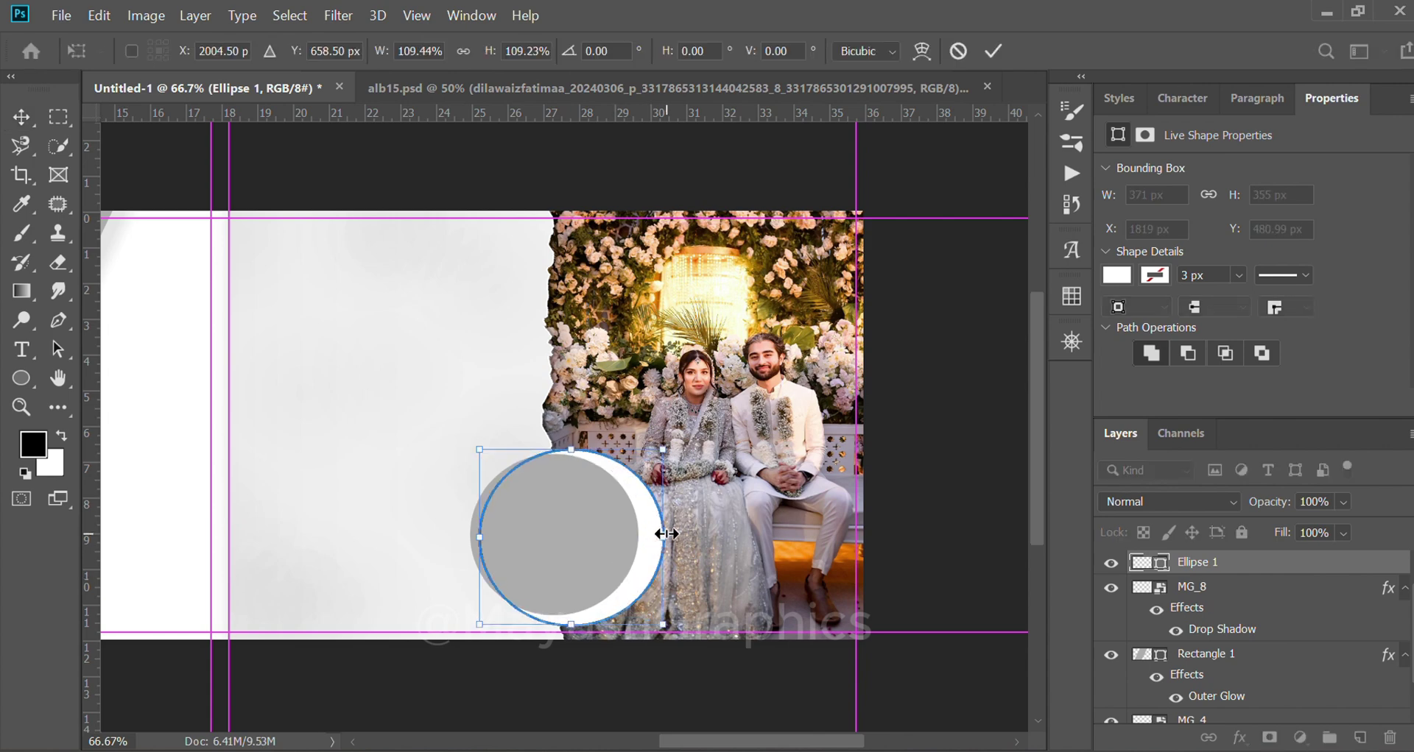
{"action": "key", "text": "Left"}
{"action": "key", "text": "Left"}
{"action": "key", "text": "Left"}
{"action": "key", "text": "Left"}
{"action": "key", "text": "Left"}
{"action": "key", "text": "Left"}
{"action": "key", "text": "Left"}
{"action": "key", "text": "Left"}
{"action": "key", "text": "Left"}
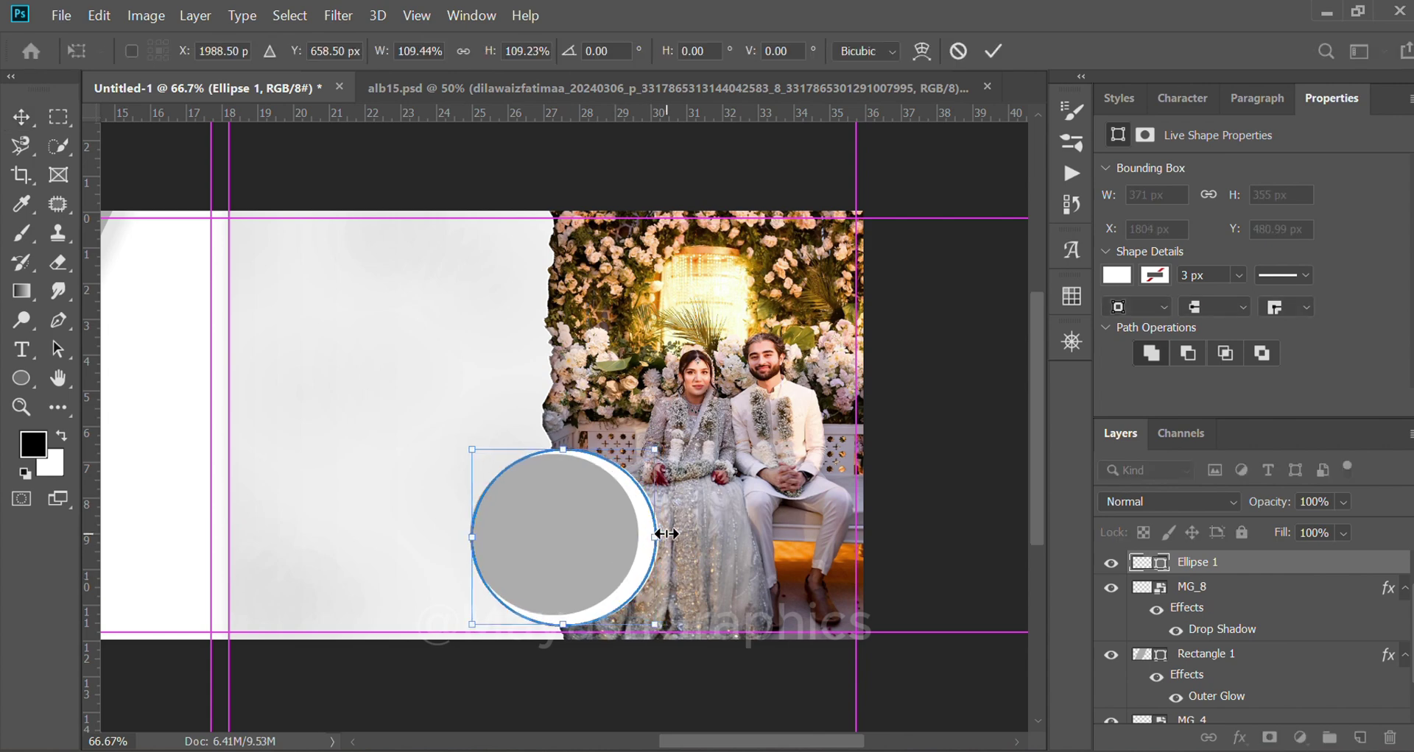
{"action": "key", "text": "Left"}
{"action": "key", "text": "Left"}
{"action": "key", "text": "Left"}
{"action": "key", "text": "Left"}
{"action": "key", "text": "Left"}
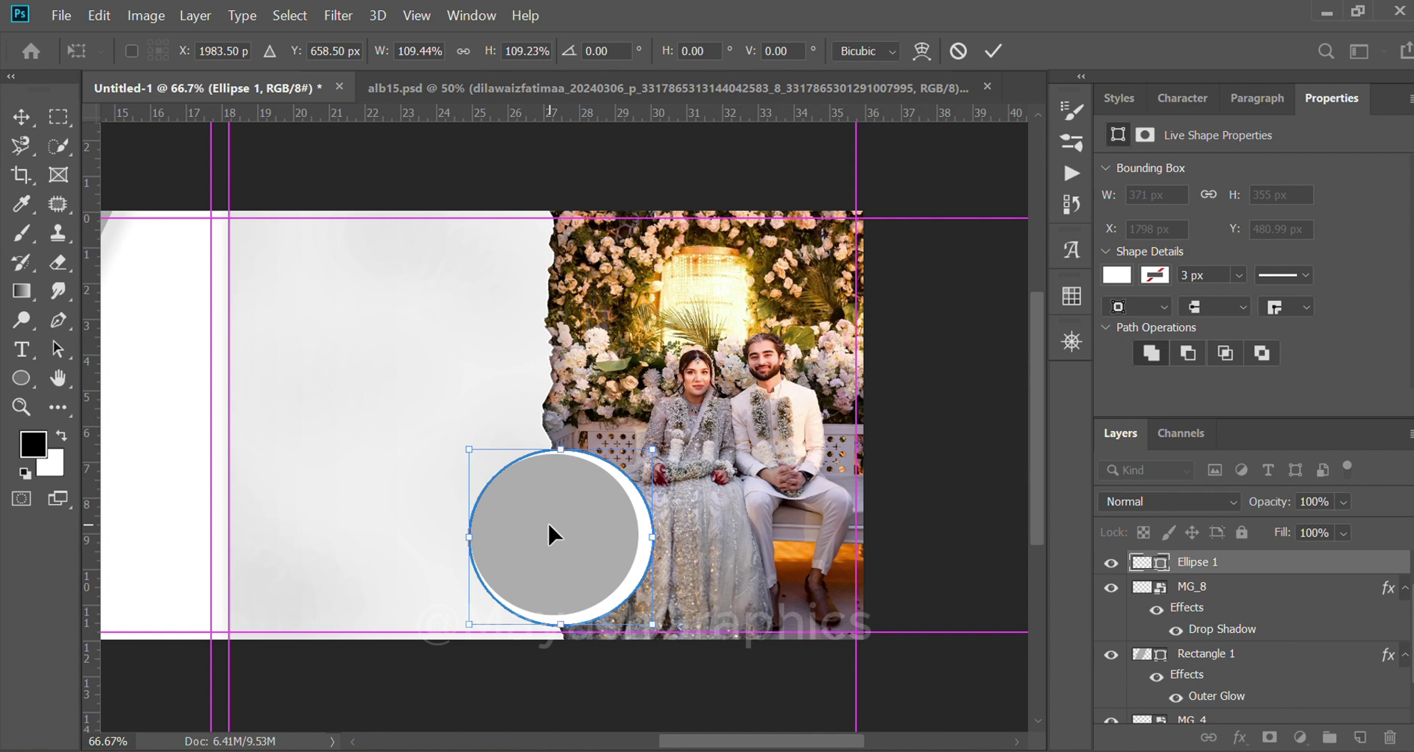
{"action": "key", "text": "Return"}
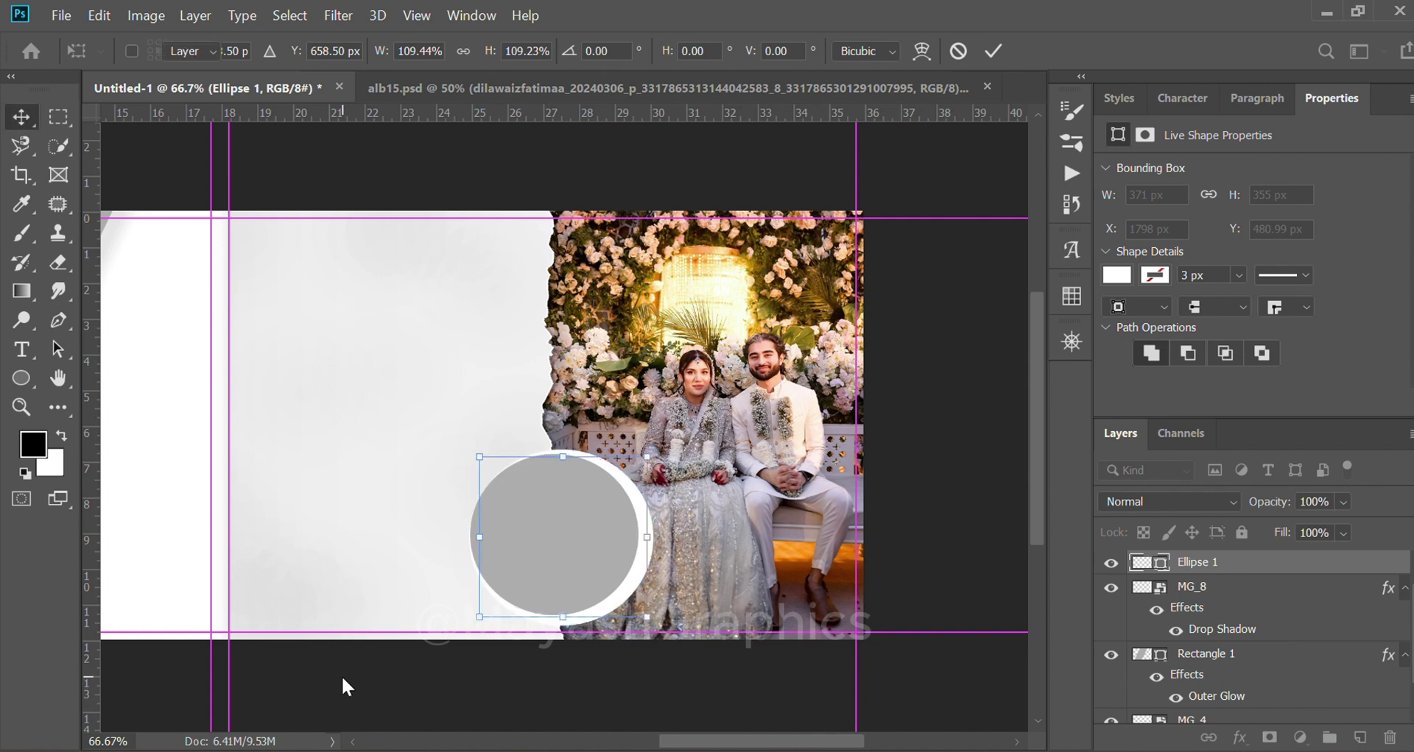
Step: Duplicate the circle, nudge the copy down and widen it to about 349 × 329 px
{"action": "key", "text": "ctrl+j"}
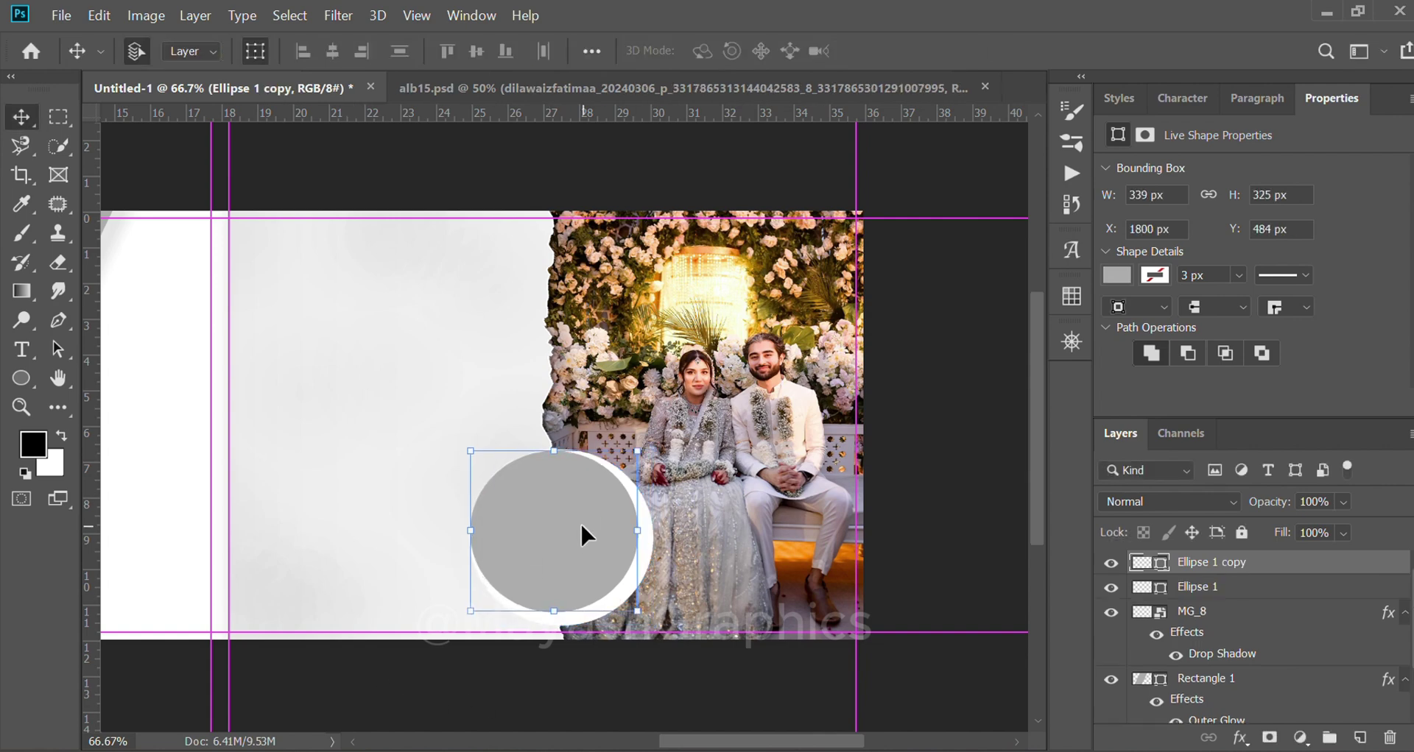
{"action": "key", "text": "Down"}
{"action": "key", "text": "Down"}
{"action": "key", "text": "Down"}
{"action": "key", "text": "Down"}
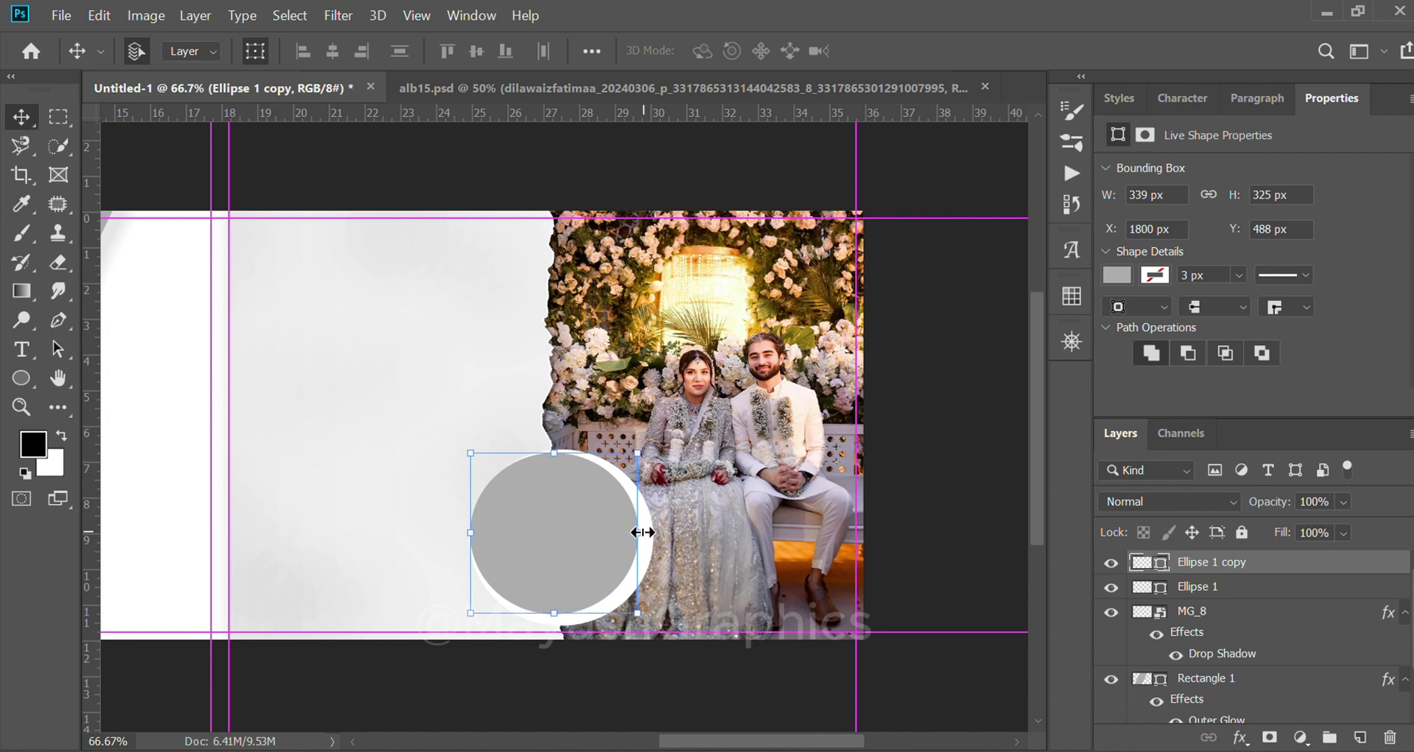
{"action": "key", "text": "ctrl+t"}
{"action": "left_click_drag", "start_coordinate": [639, 532], "coordinate": [644, 532]}
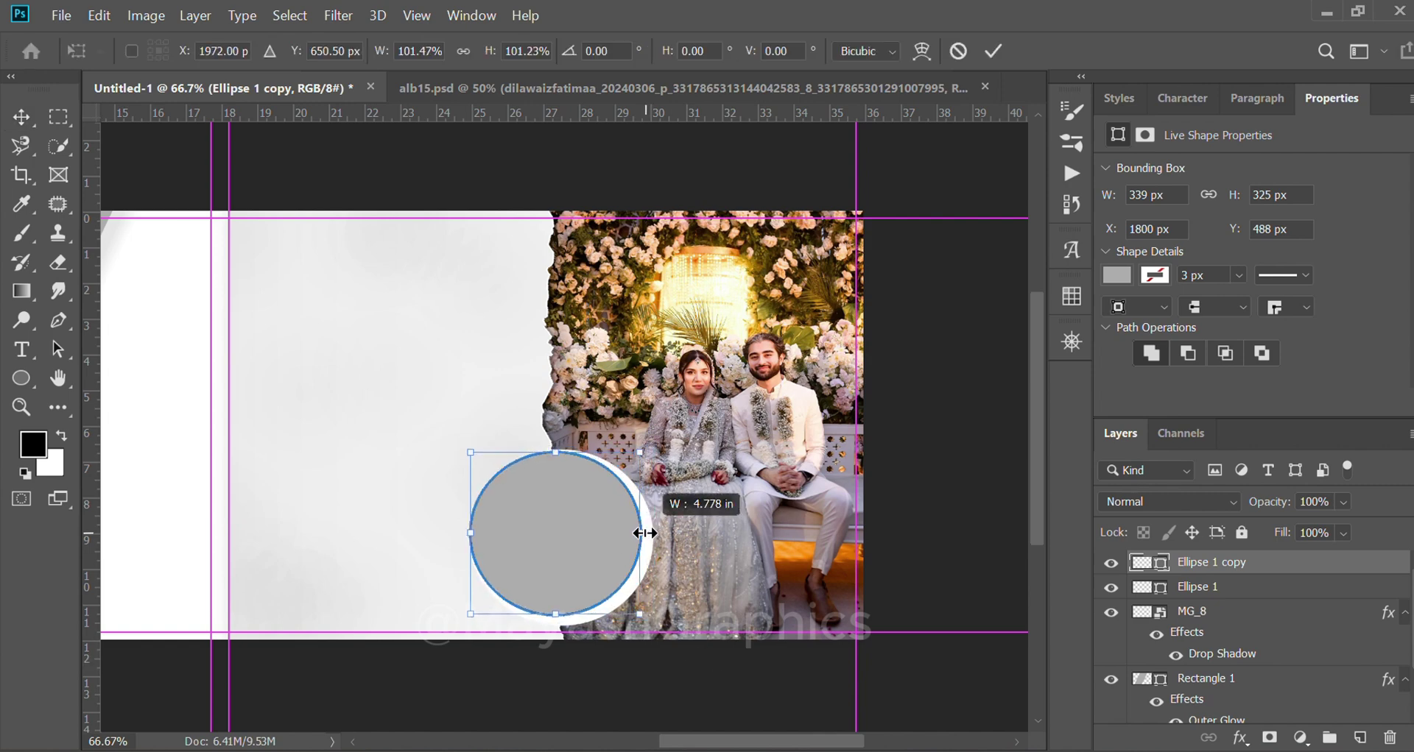
{"action": "key", "text": "Return"}
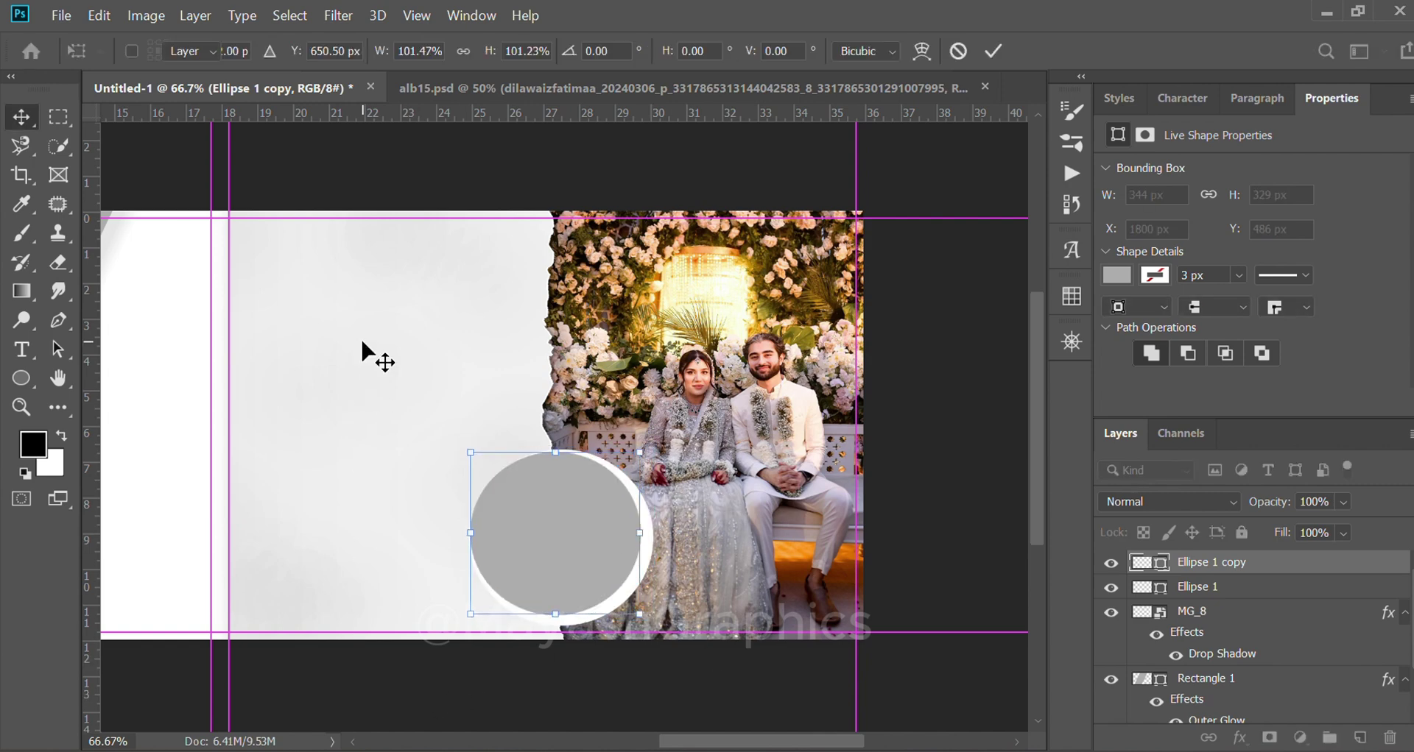
{"action": "left_click", "coordinate": [361, 342]}
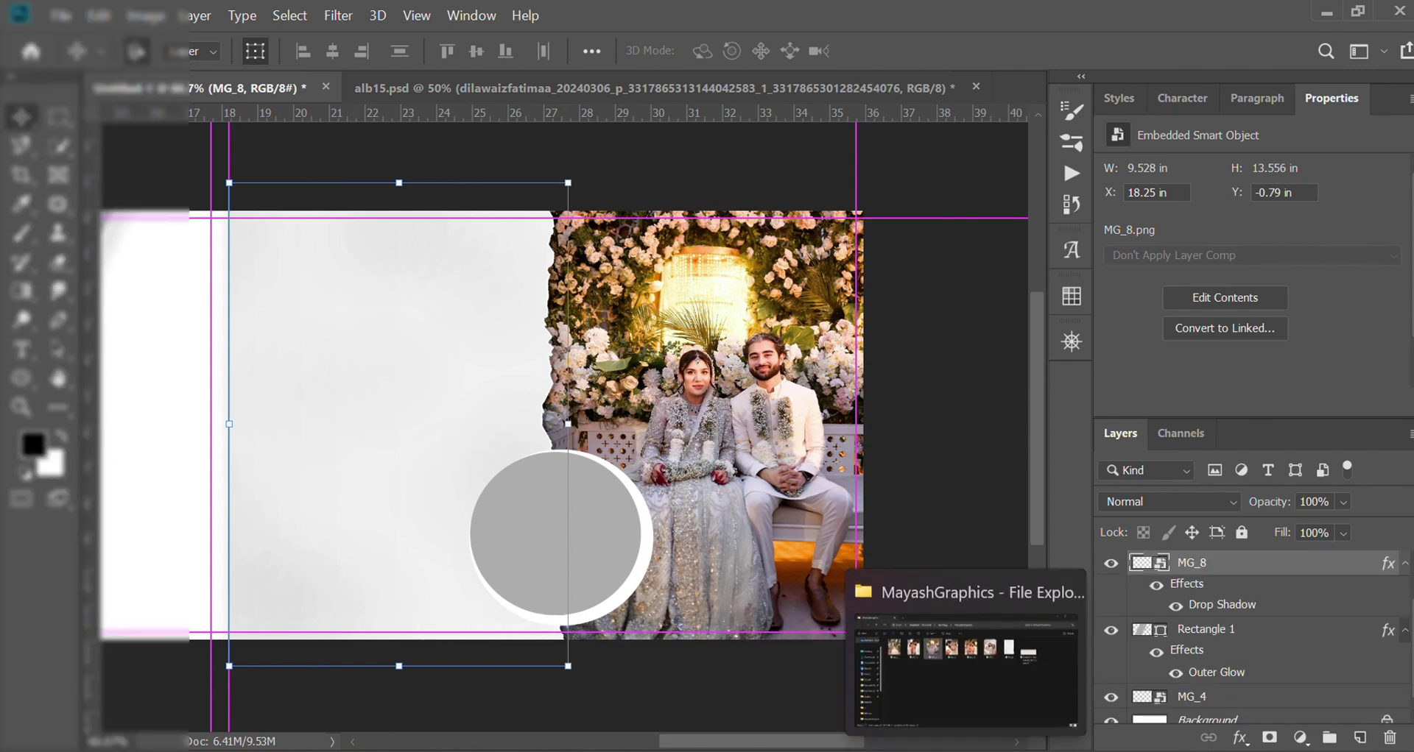
Step: Place MG_7 clipped inside the torn paper MG_8, scaled to about 72%
{"action": "left_click", "coordinate": [933, 650]}
{"action": "left_click", "coordinate": [872, 210]}
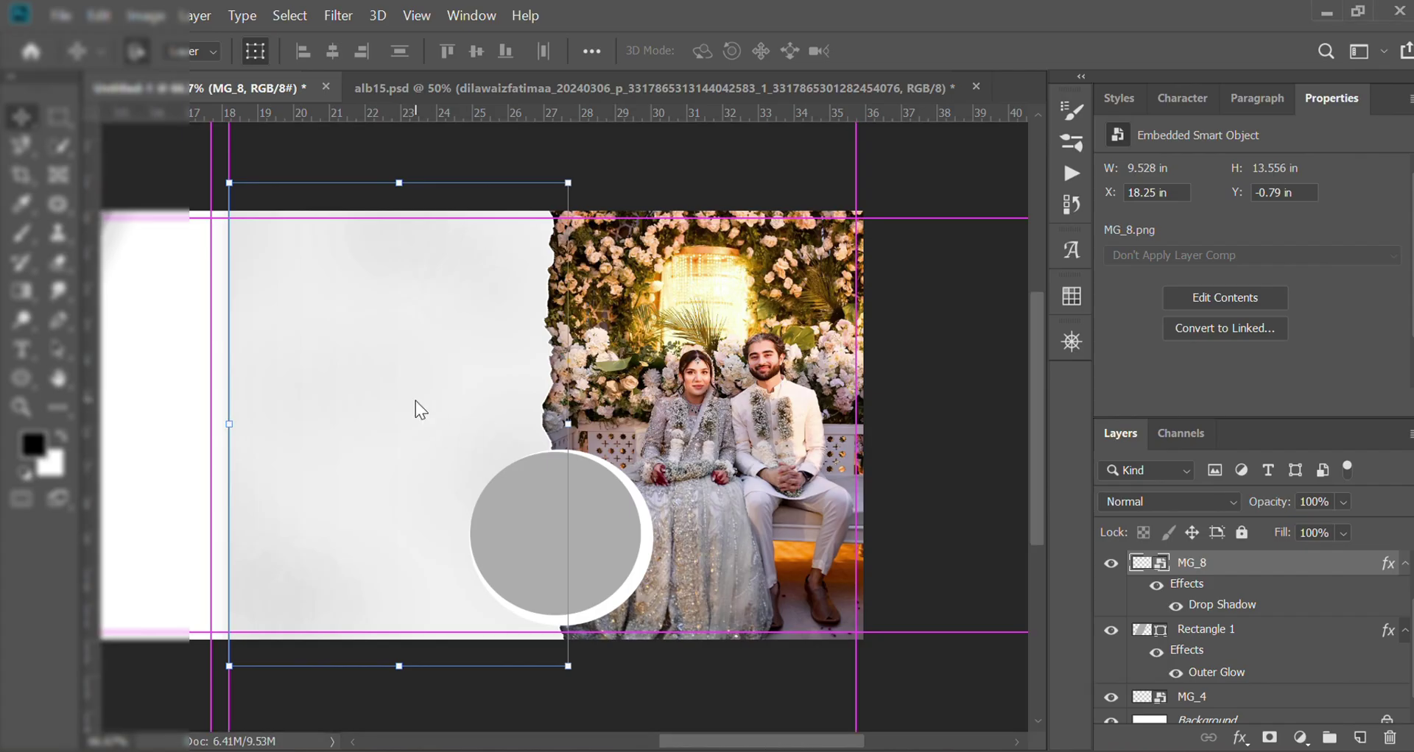
{"action": "mouse_move", "coordinate": [873, 210]}
{"action": "left_mouse_down"}
{"action": "mouse_move", "coordinate": [416, 401]}
{"action": "mouse_move", "coordinate": [364, 397]}
{"action": "left_mouse_up"}
{"action": "key", "text": "Return"}
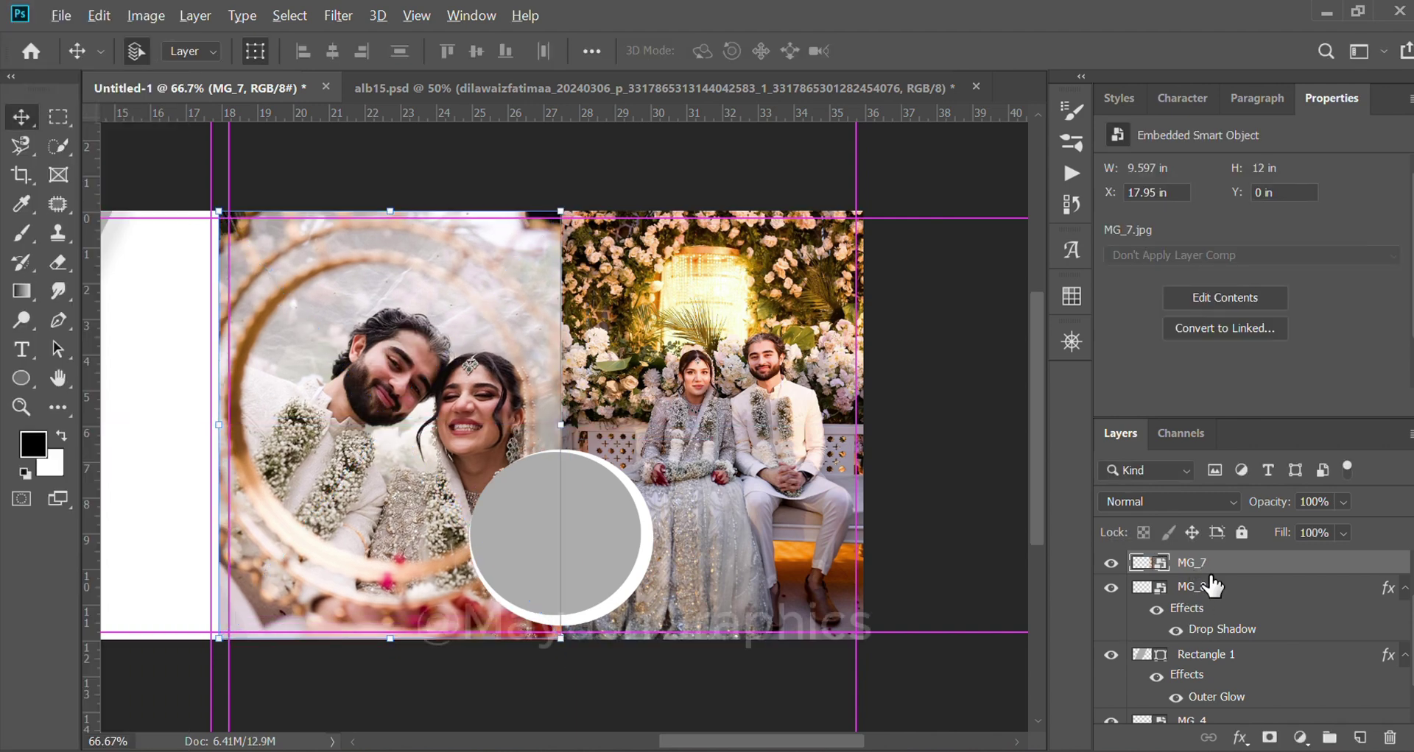
{"action": "left_click", "coordinate": [1209, 573], "text": "alt"}
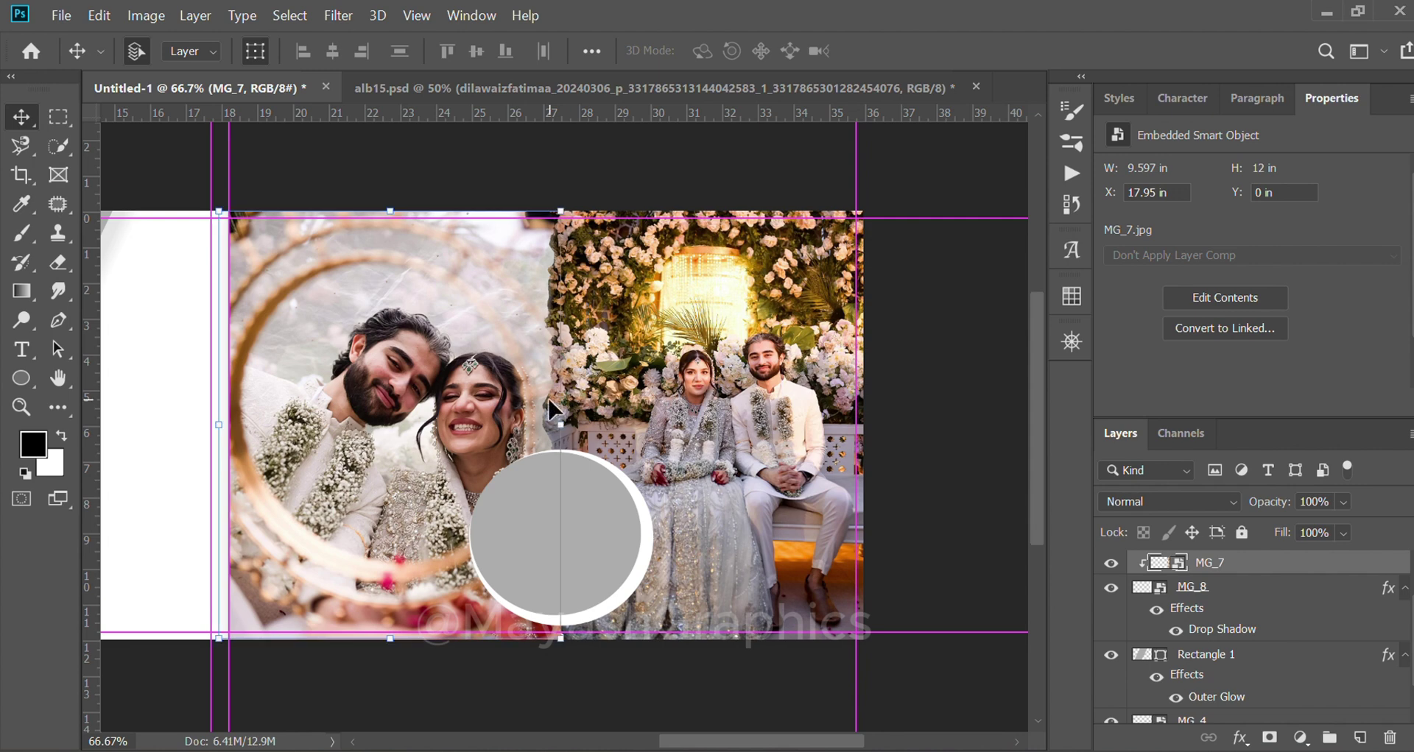
{"action": "mouse_move", "coordinate": [556, 423]}
{"action": "left_mouse_down"}
{"action": "mouse_move", "coordinate": [434, 456]}
{"action": "mouse_move", "coordinate": [297, 441]}
{"action": "left_mouse_up"}
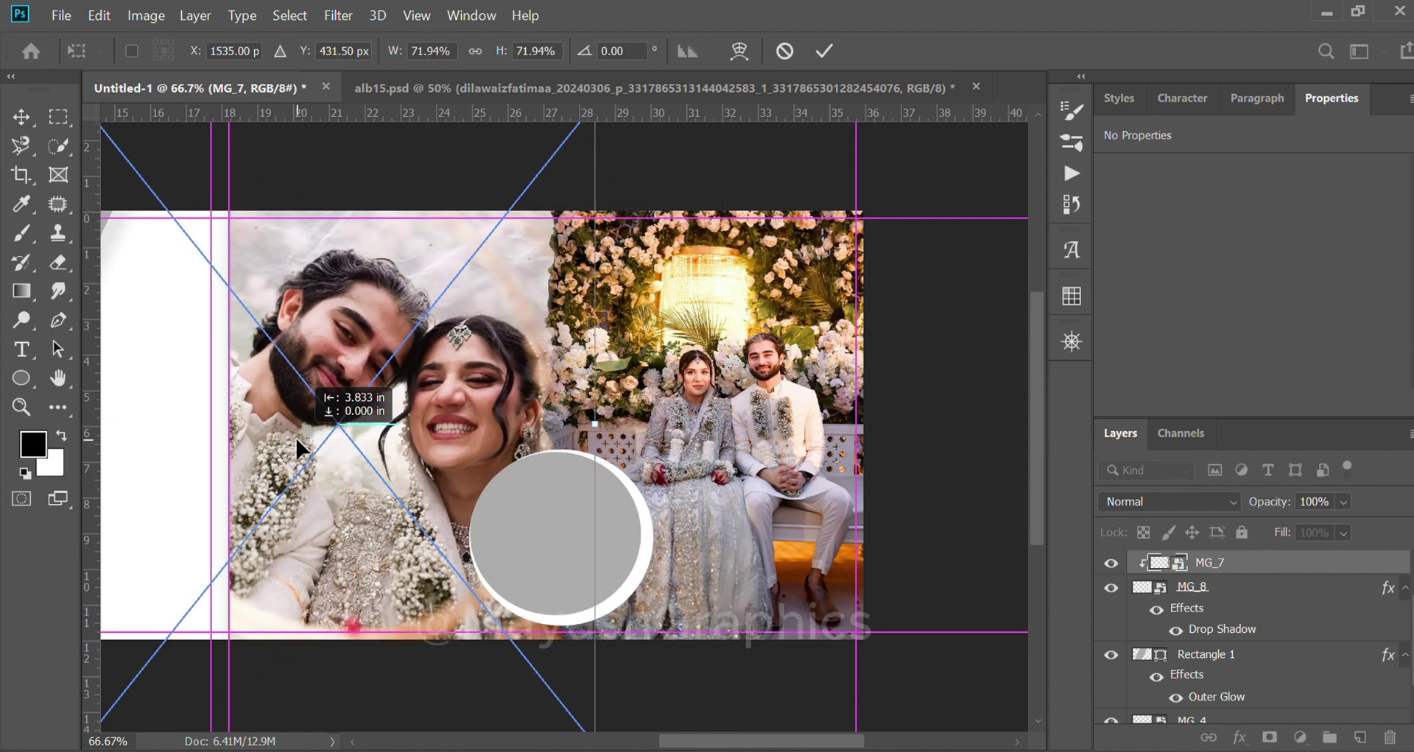
{"action": "key", "text": "Return"}
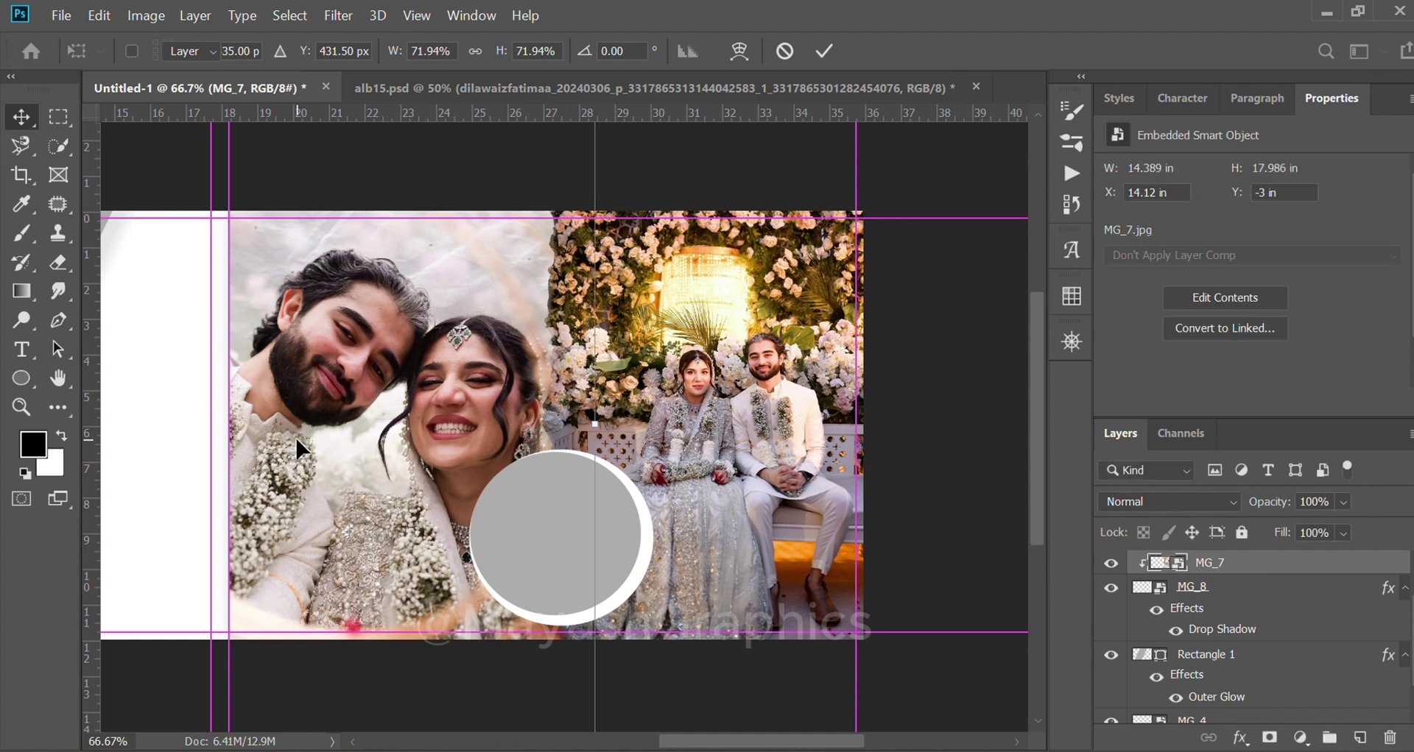
Step: Duplicate the torn paper layer MG_8 and nudge the copy slightly right
{"action": "left_click_drag", "start_coordinate": [1174, 642], "coordinate": [824, 600]}
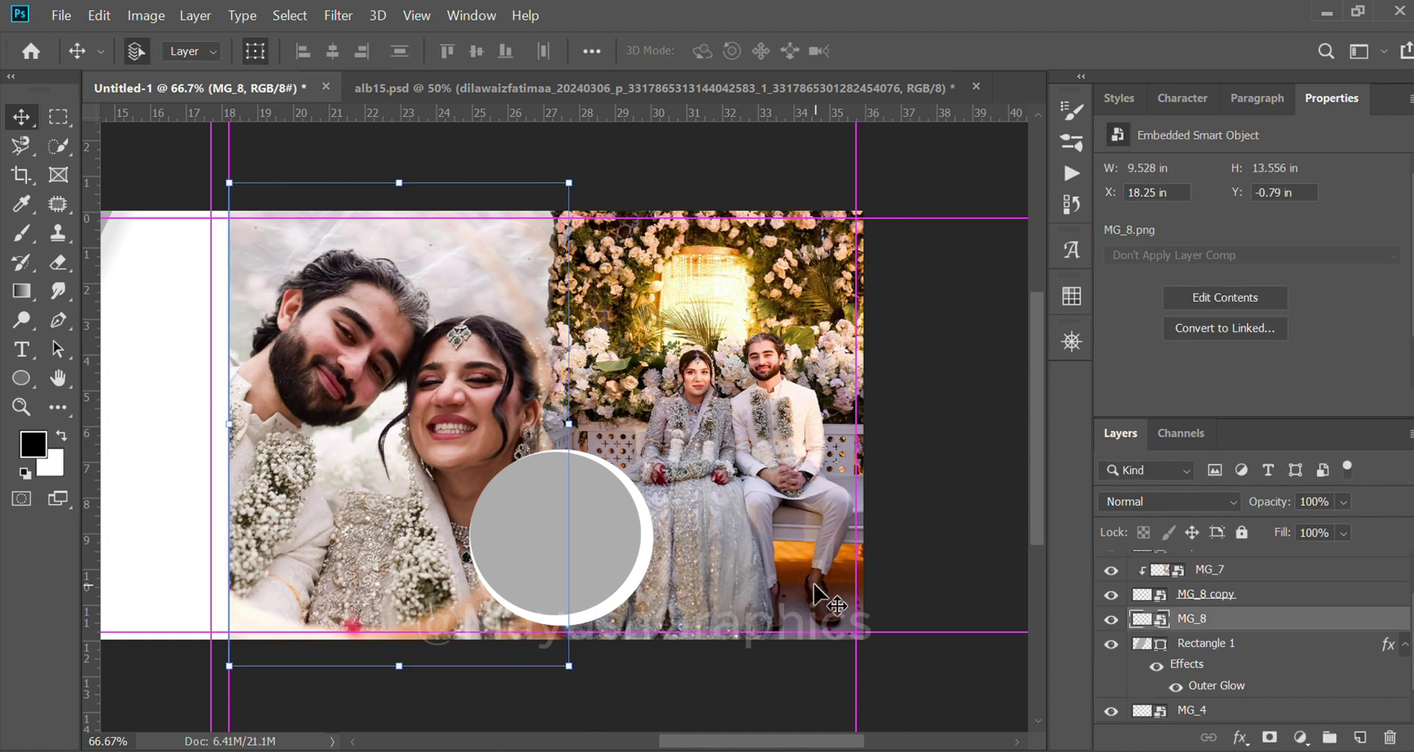
{"action": "key", "text": "Right"}
{"action": "key", "text": "Right"}
{"action": "key", "text": "Right"}
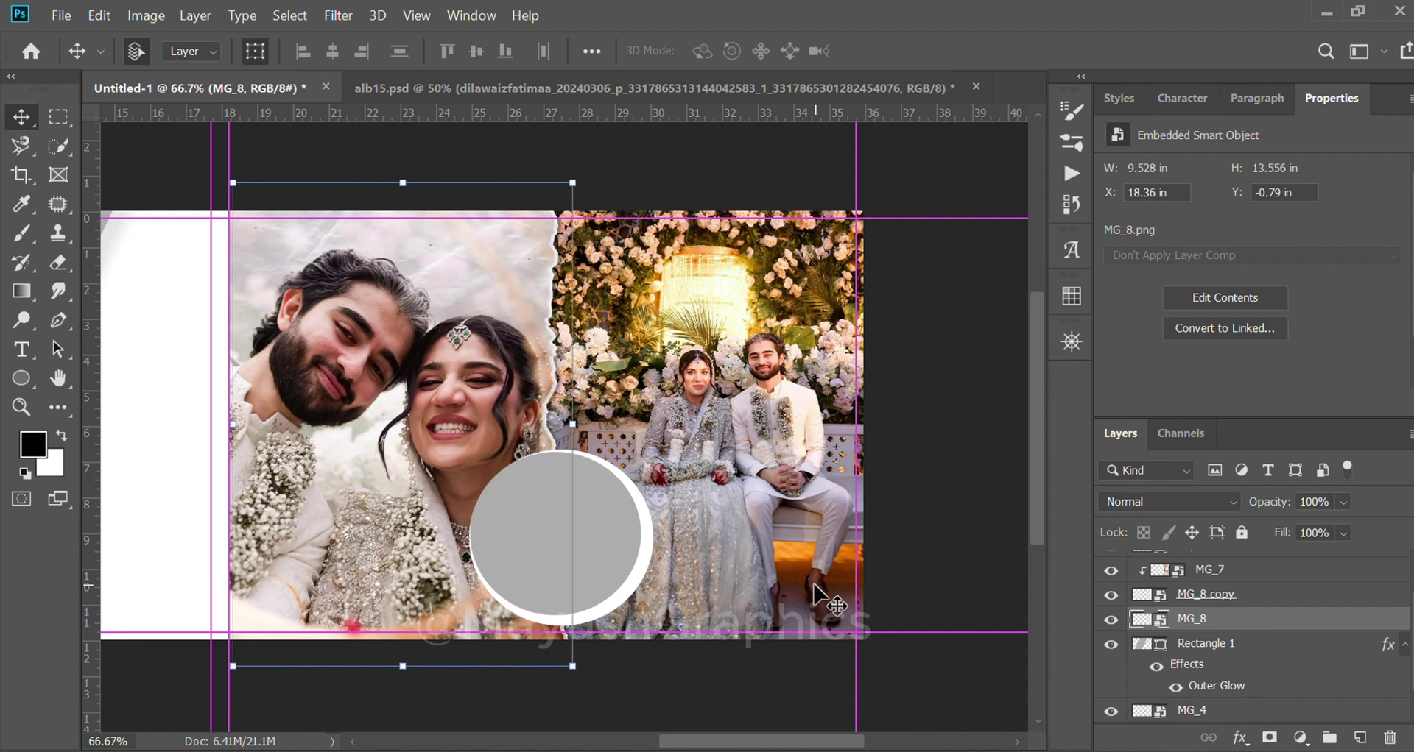
{"action": "left_click", "coordinate": [770, 674]}
{"action": "scroll", "coordinate": [725, 710], "scroll_direction": "left", "scroll_amount": 1}
{"action": "scroll", "coordinate": [725, 711], "scroll_direction": "left", "scroll_amount": 2}
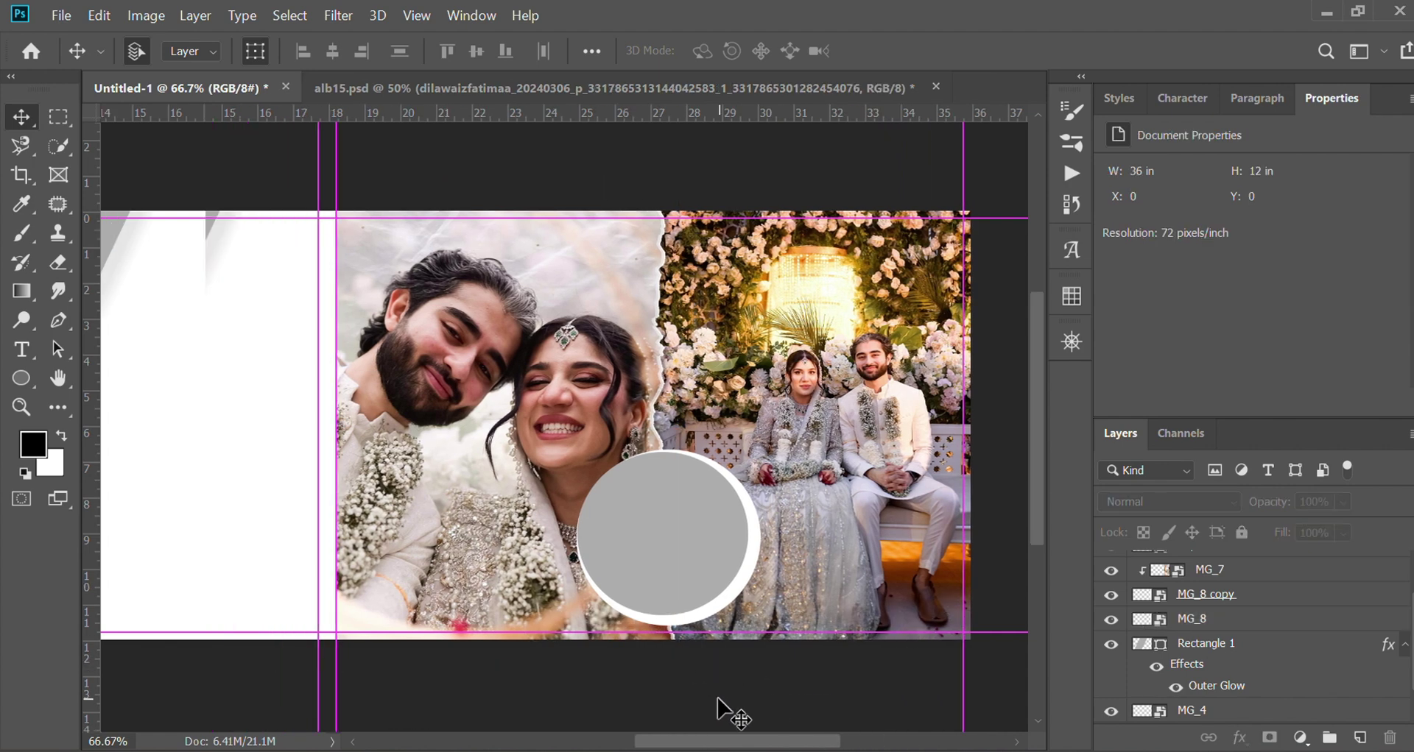
{"action": "left_click", "coordinate": [687, 560]}
{"action": "key", "text": "ctrl+j"}
Step: Clip MG_6 into the grey circle, scaled to about 27% (5.375 × 6.736 in) and centred
{"action": "key", "text": "alt+Tab"}
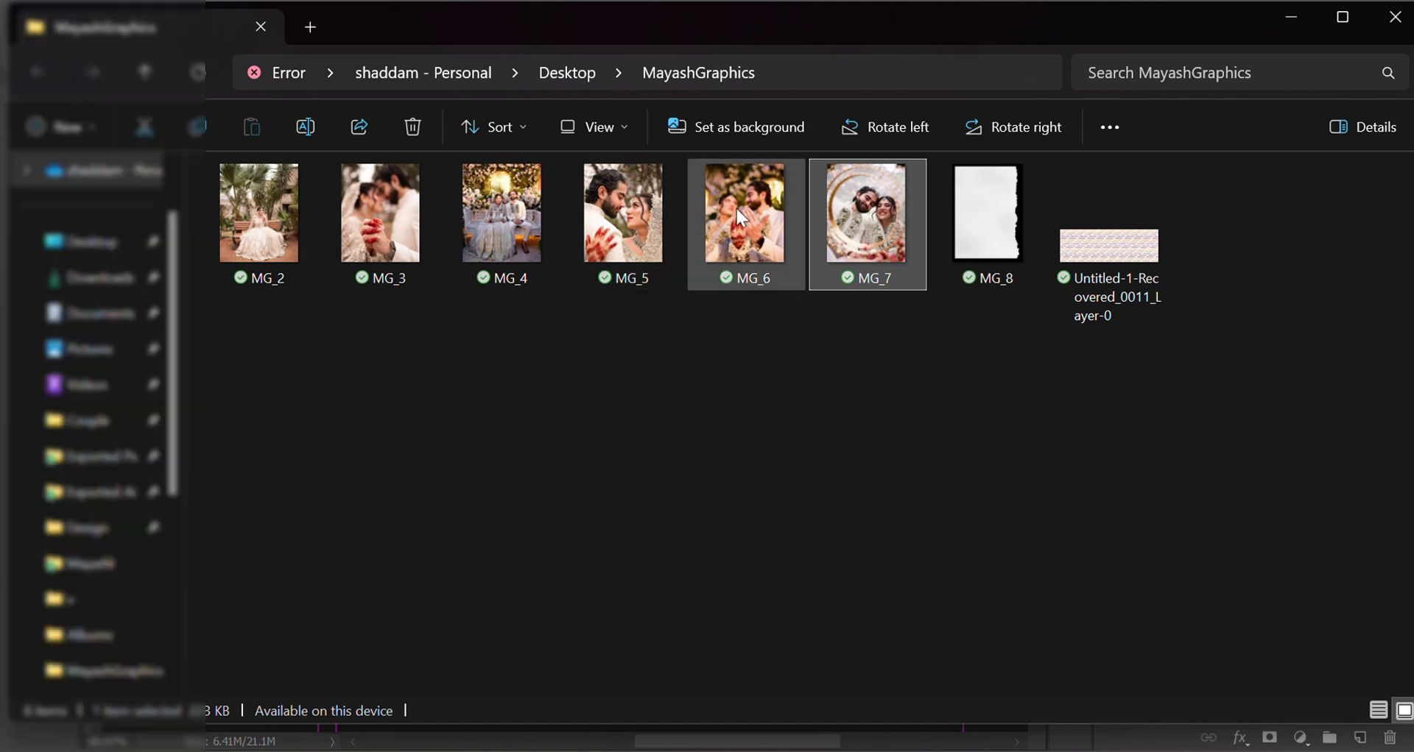
{"action": "mouse_move", "coordinate": [735, 207]}
{"action": "left_mouse_down"}
{"action": "mouse_move", "coordinate": [773, 747]}
{"action": "mouse_move", "coordinate": [713, 501]}
{"action": "left_mouse_up"}
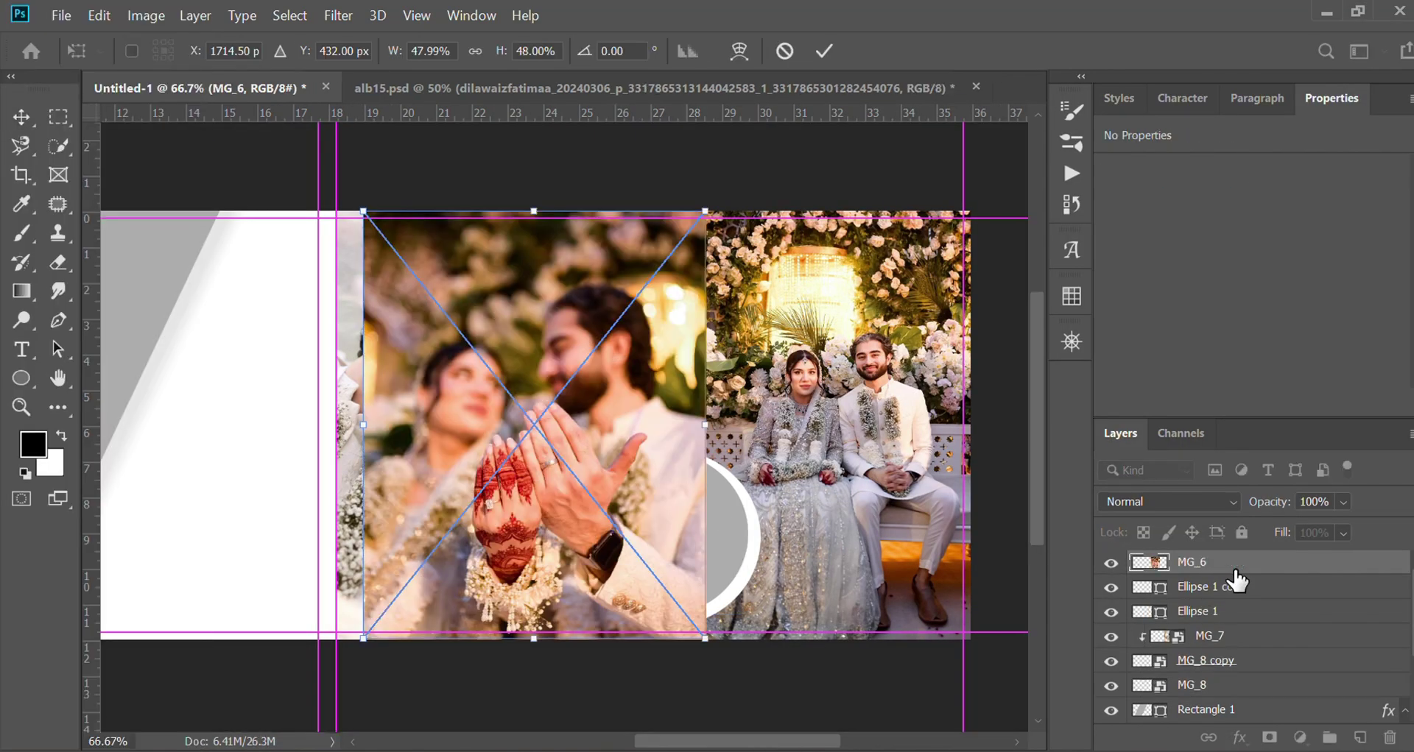
{"action": "left_click", "coordinate": [1234, 568], "text": "alt"}
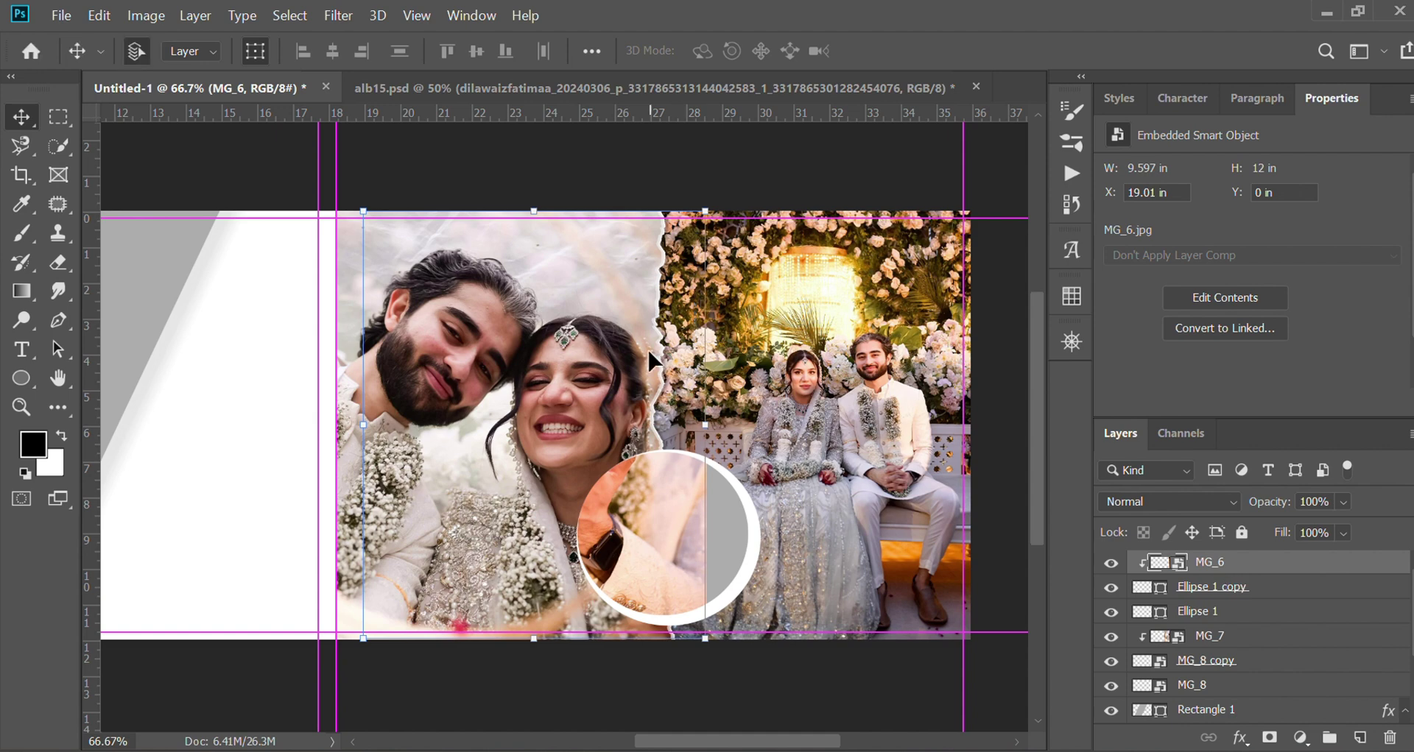
{"action": "left_click_drag", "start_coordinate": [536, 206], "coordinate": [536, 363]}
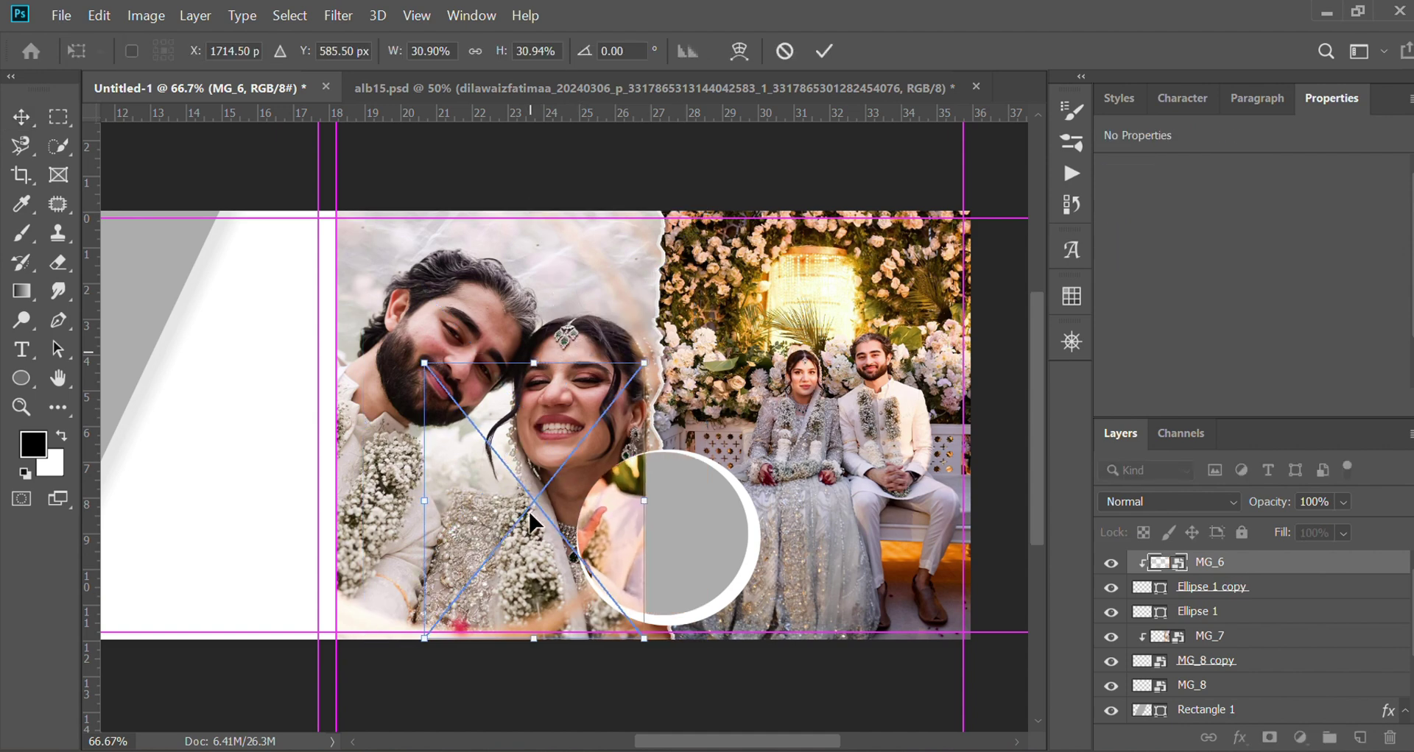
{"action": "left_click_drag", "start_coordinate": [542, 519], "coordinate": [671, 529]}
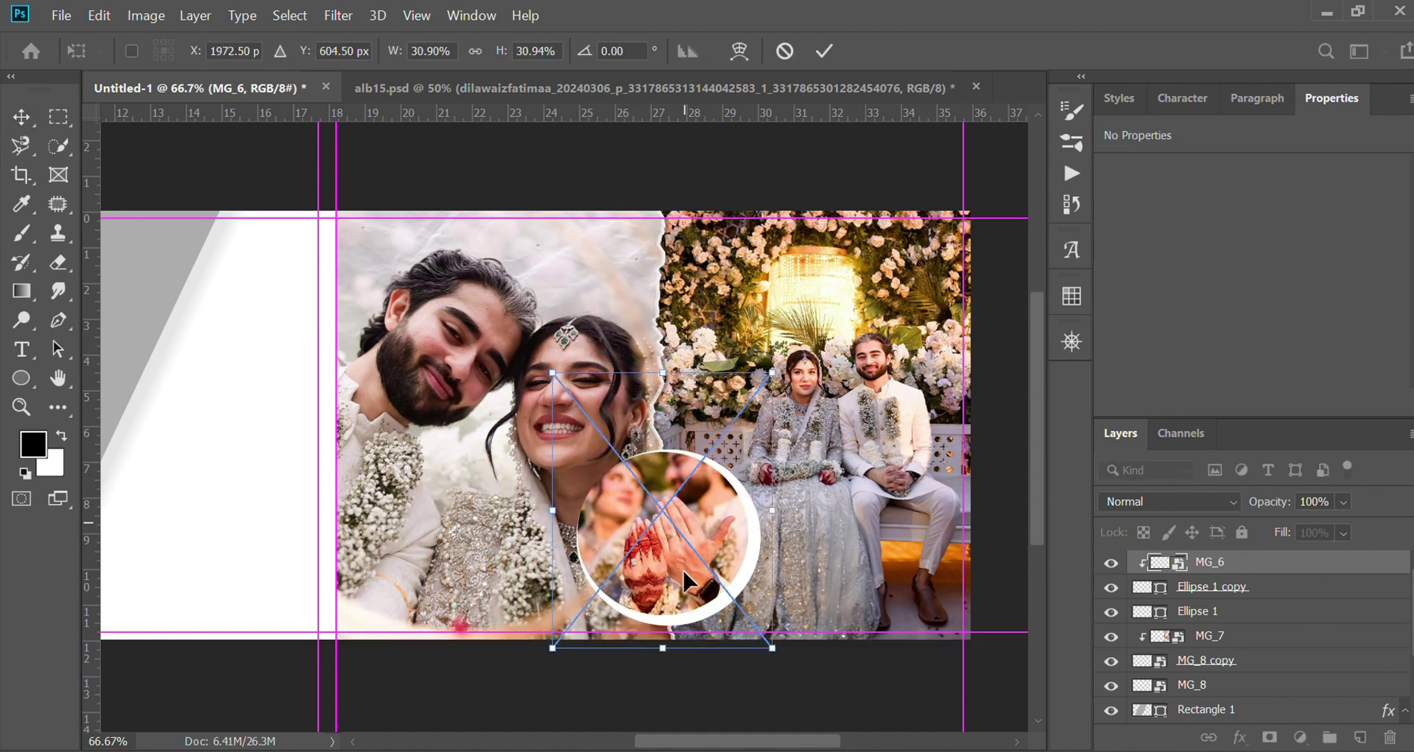
{"action": "left_click_drag", "start_coordinate": [663, 373], "coordinate": [668, 407]}
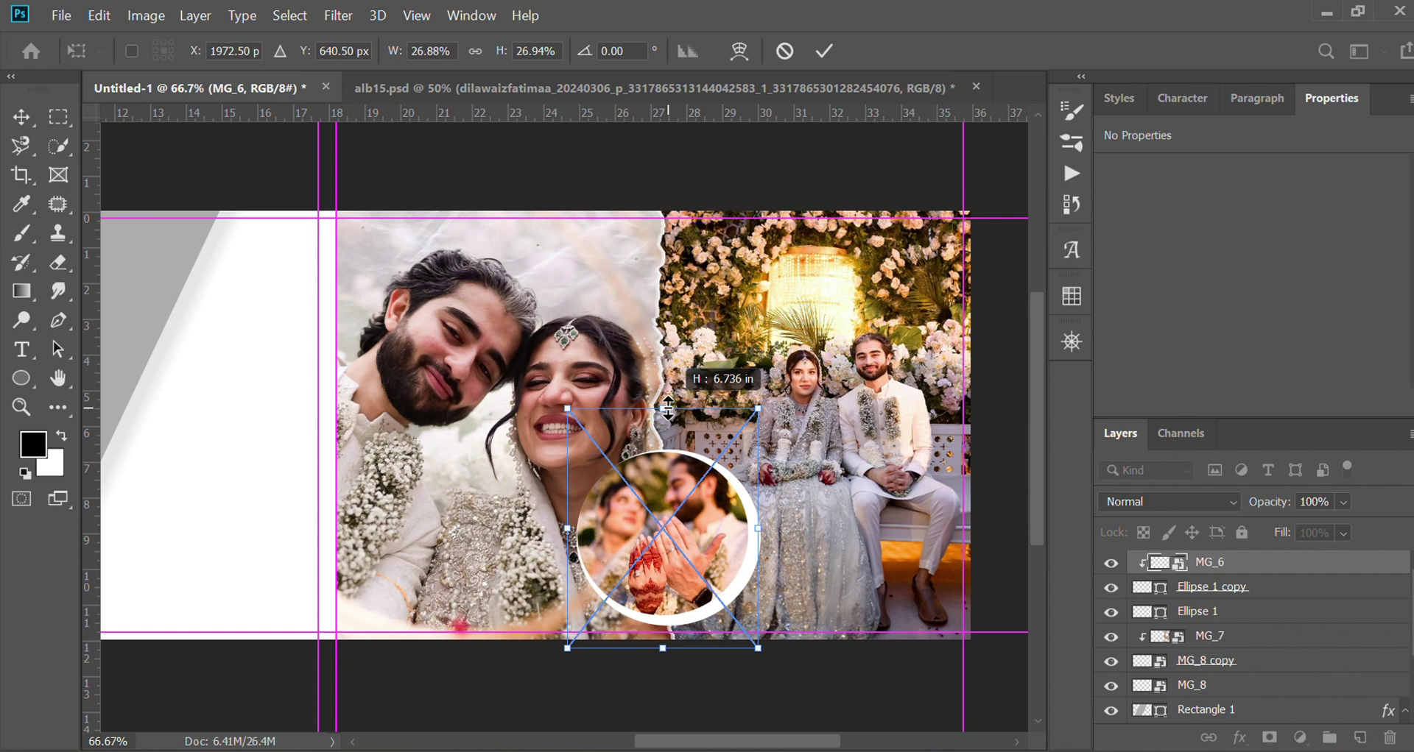
{"action": "left_click_drag", "start_coordinate": [676, 509], "coordinate": [676, 516]}
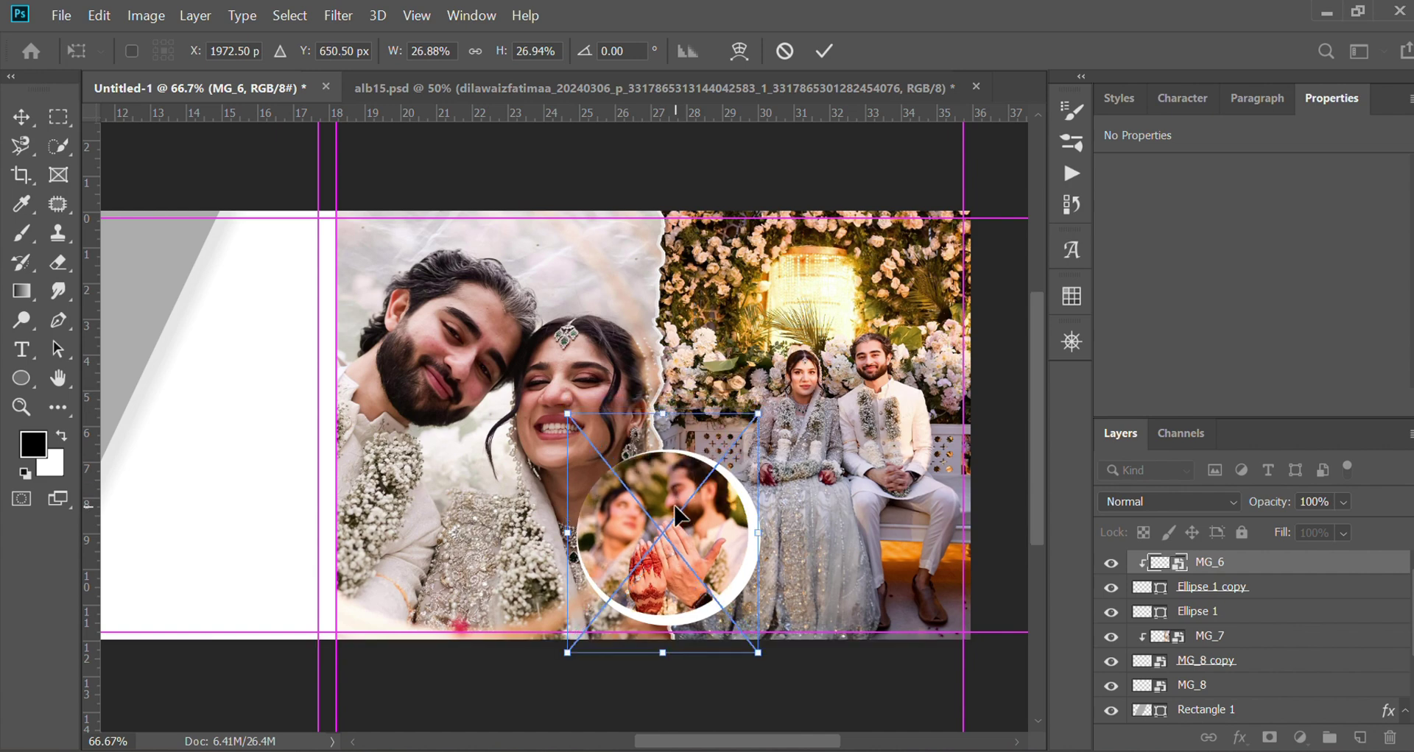
{"action": "key", "text": "Left"}
{"action": "key", "text": "Return"}
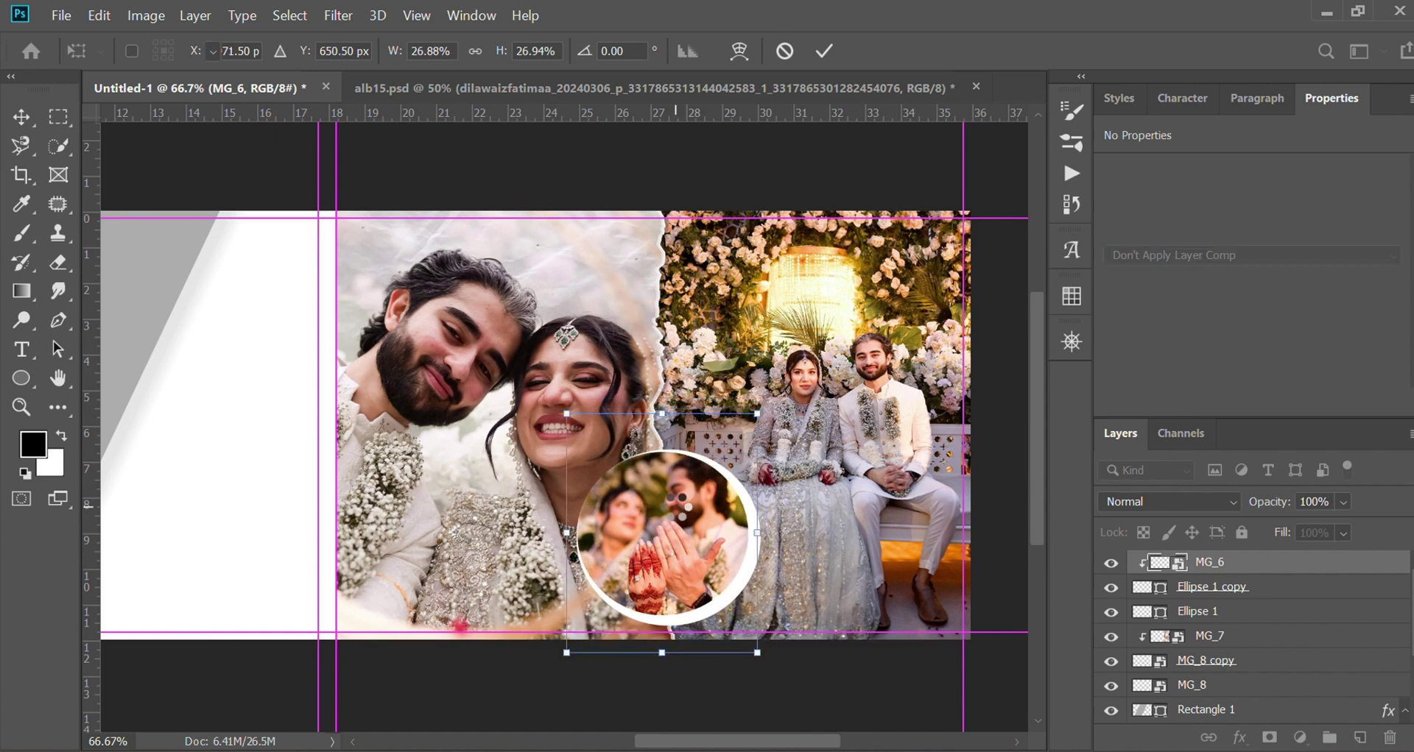
{"action": "scroll", "coordinate": [232, 455], "scroll_direction": "left", "scroll_amount": 2}
Step: Select Rectangle 1 and place the MG_5 photo over the slanted band
{"action": "scroll", "coordinate": [231, 455], "scroll_direction": "left", "scroll_amount": 5}
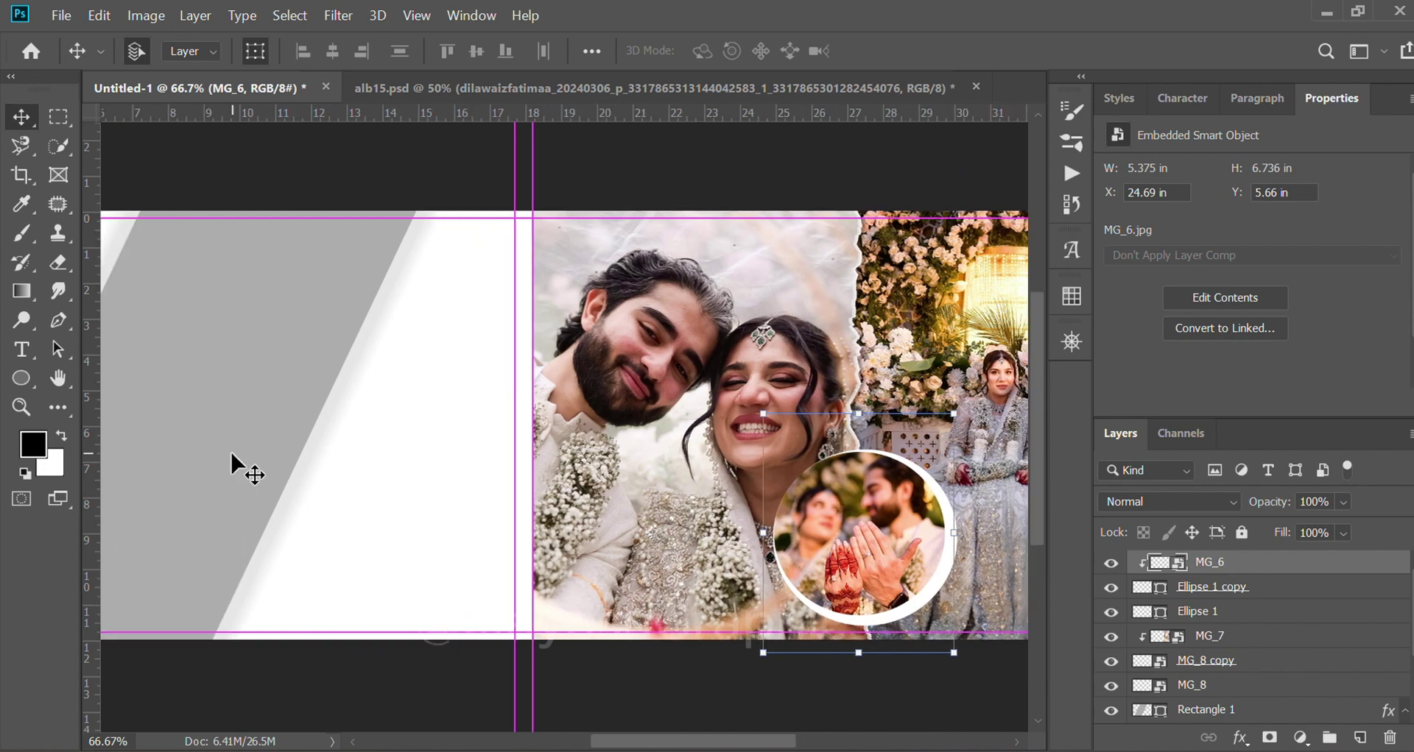
{"action": "scroll", "coordinate": [231, 455], "scroll_direction": "left", "scroll_amount": 3}
{"action": "scroll", "coordinate": [148, 467], "scroll_direction": "left", "scroll_amount": 4}
{"action": "scroll", "coordinate": [388, 460], "scroll_direction": "left", "scroll_amount": 1}
{"action": "left_click", "coordinate": [493, 458], "text": "ctrl"}
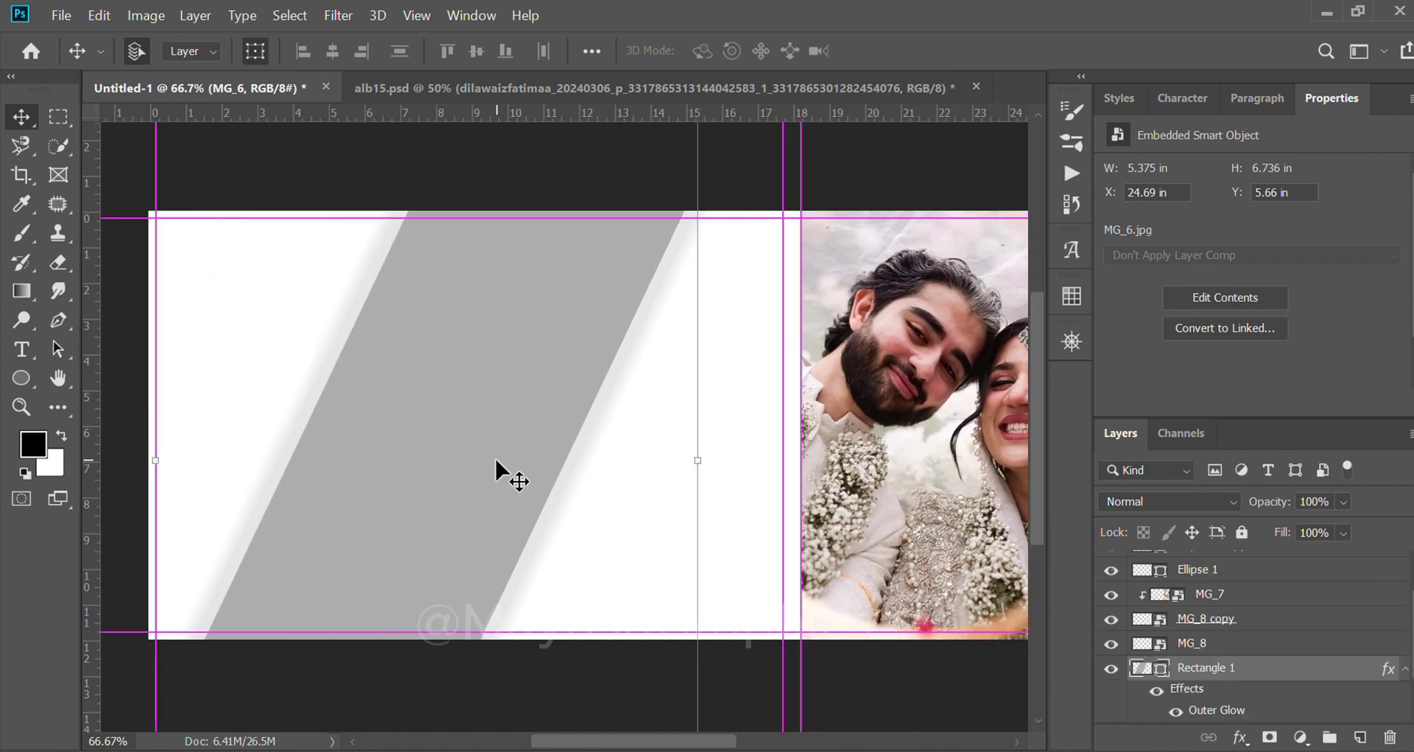
{"action": "key", "text": "alt+Tab"}
{"action": "left_click_drag", "start_coordinate": [630, 249], "coordinate": [525, 492]}
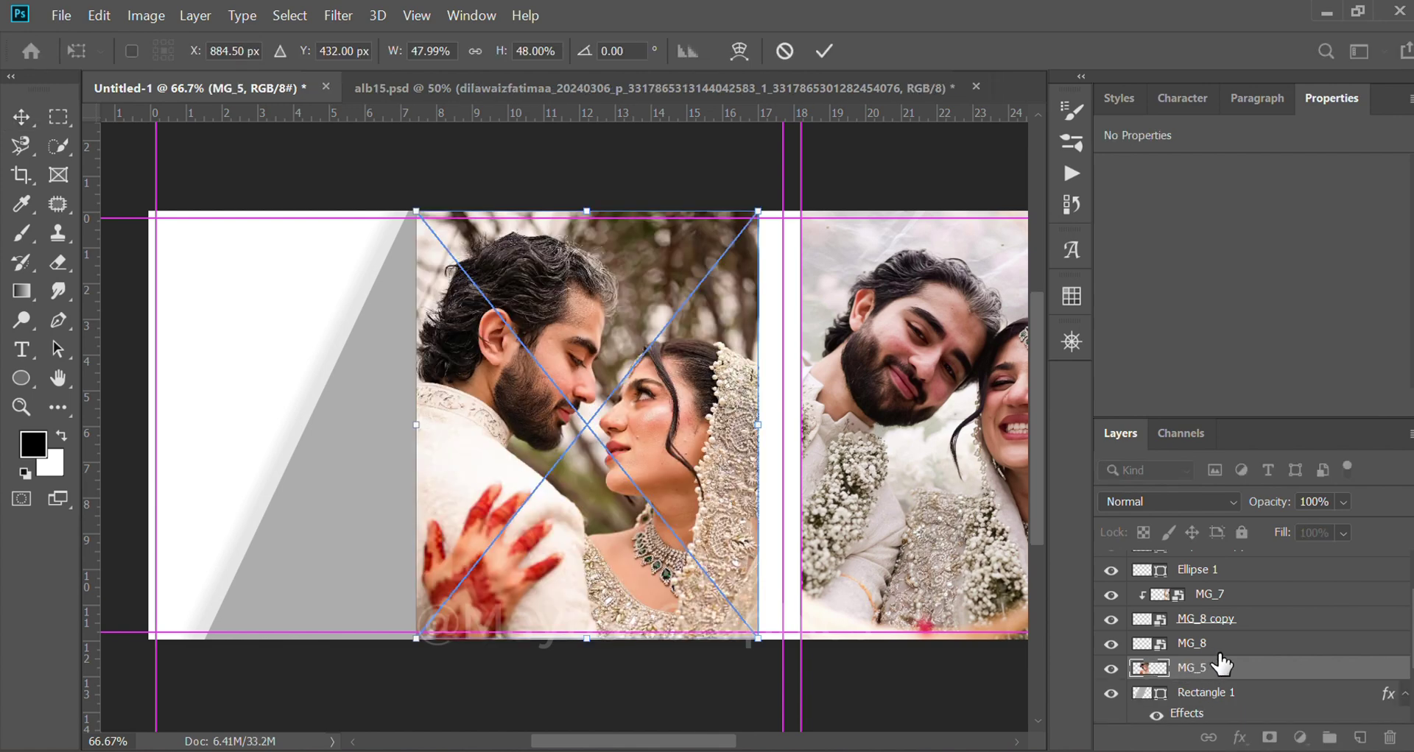
{"action": "key", "text": "Return"}
Step: Clip MG_5 into Rectangle 1 at 14.028 × 17.542 in, then drop MG_3 onto the banner
{"action": "left_click", "coordinate": [1224, 679], "text": "alt"}
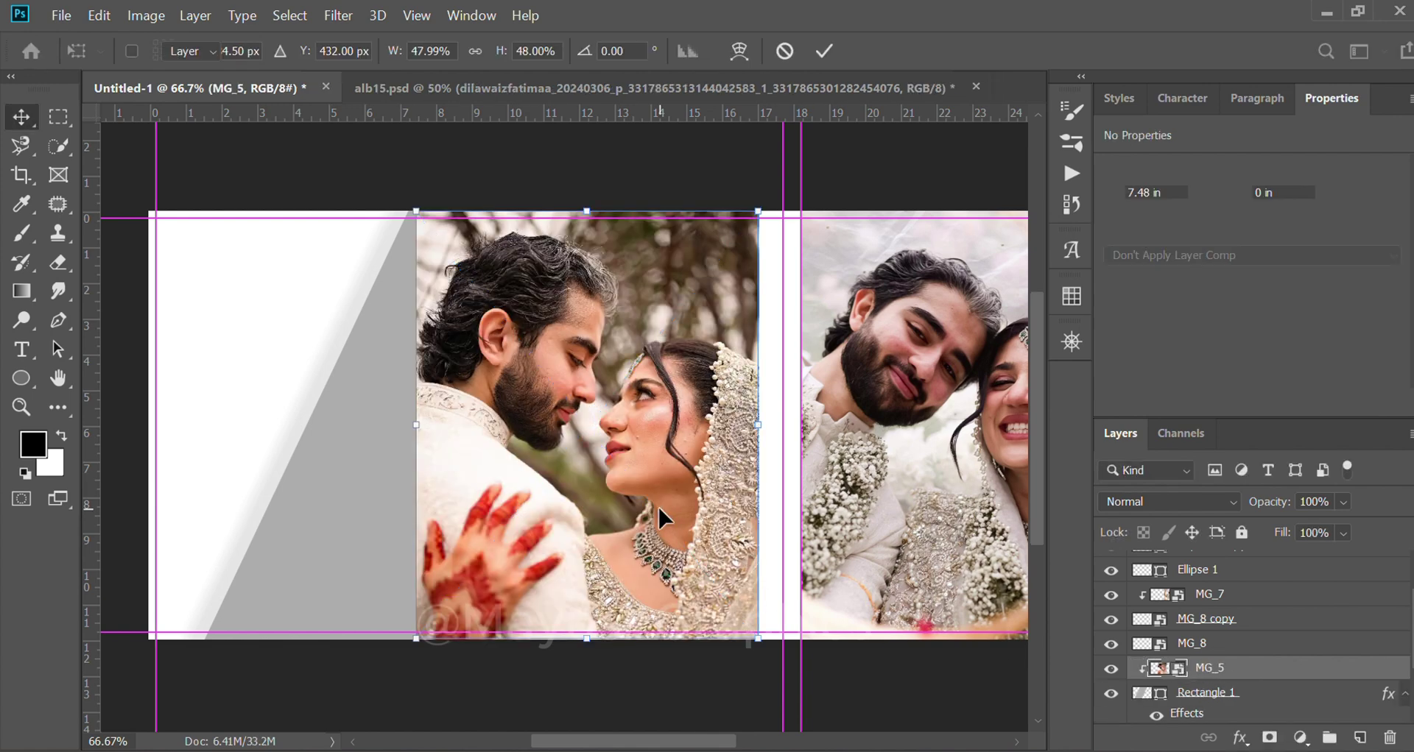
{"action": "mouse_move", "coordinate": [581, 462]}
{"action": "left_mouse_down"}
{"action": "mouse_move", "coordinate": [349, 402]}
{"action": "mouse_move", "coordinate": [544, 400]}
{"action": "left_mouse_up"}
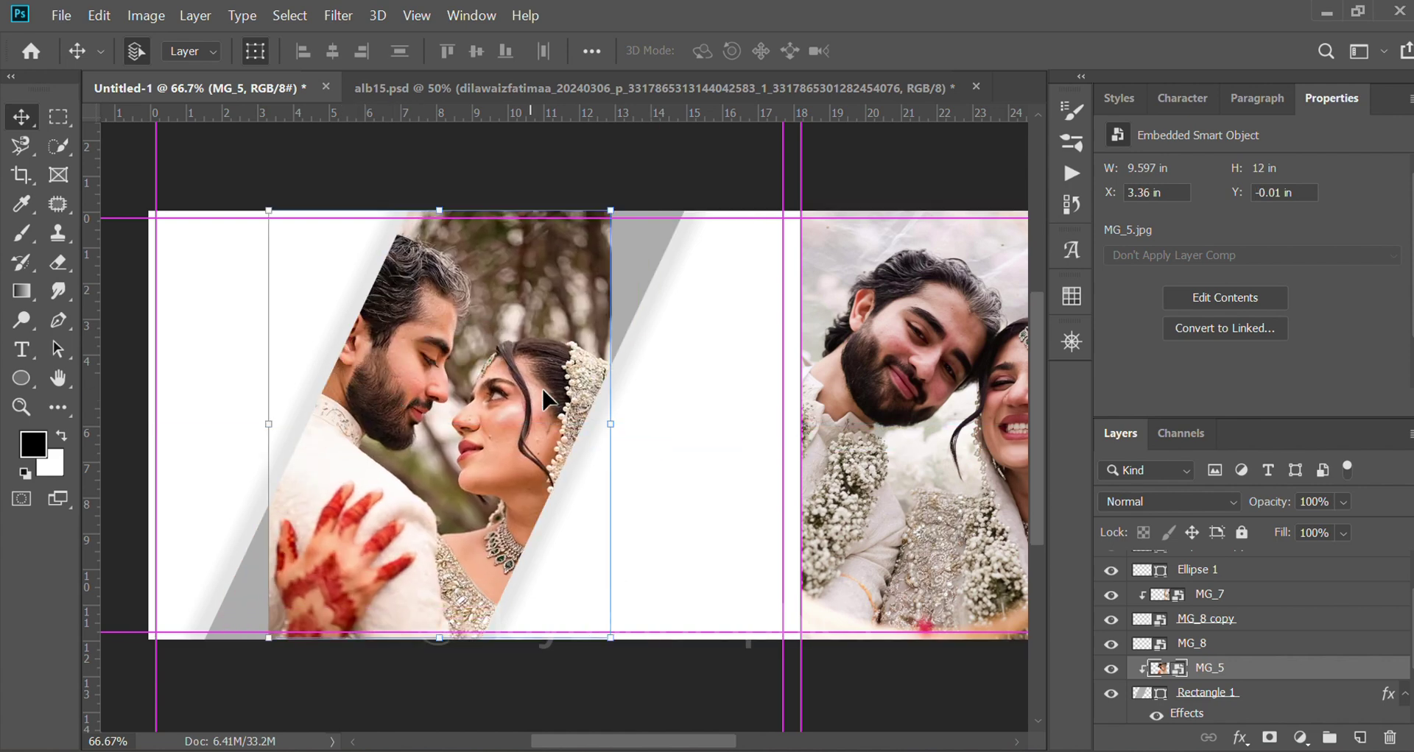
{"action": "left_click_drag", "start_coordinate": [660, 419], "coordinate": [697, 420]}
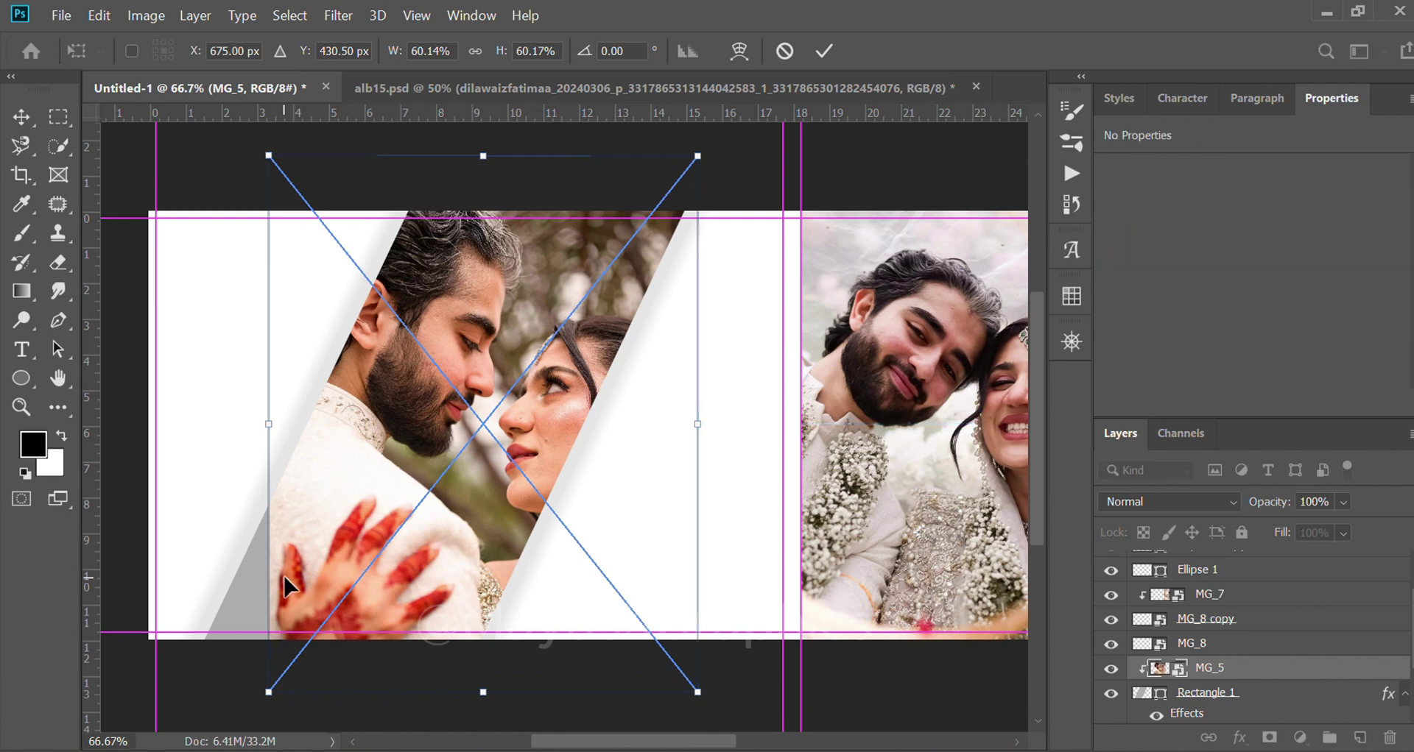
{"action": "left_click_drag", "start_coordinate": [268, 425], "coordinate": [196, 442]}
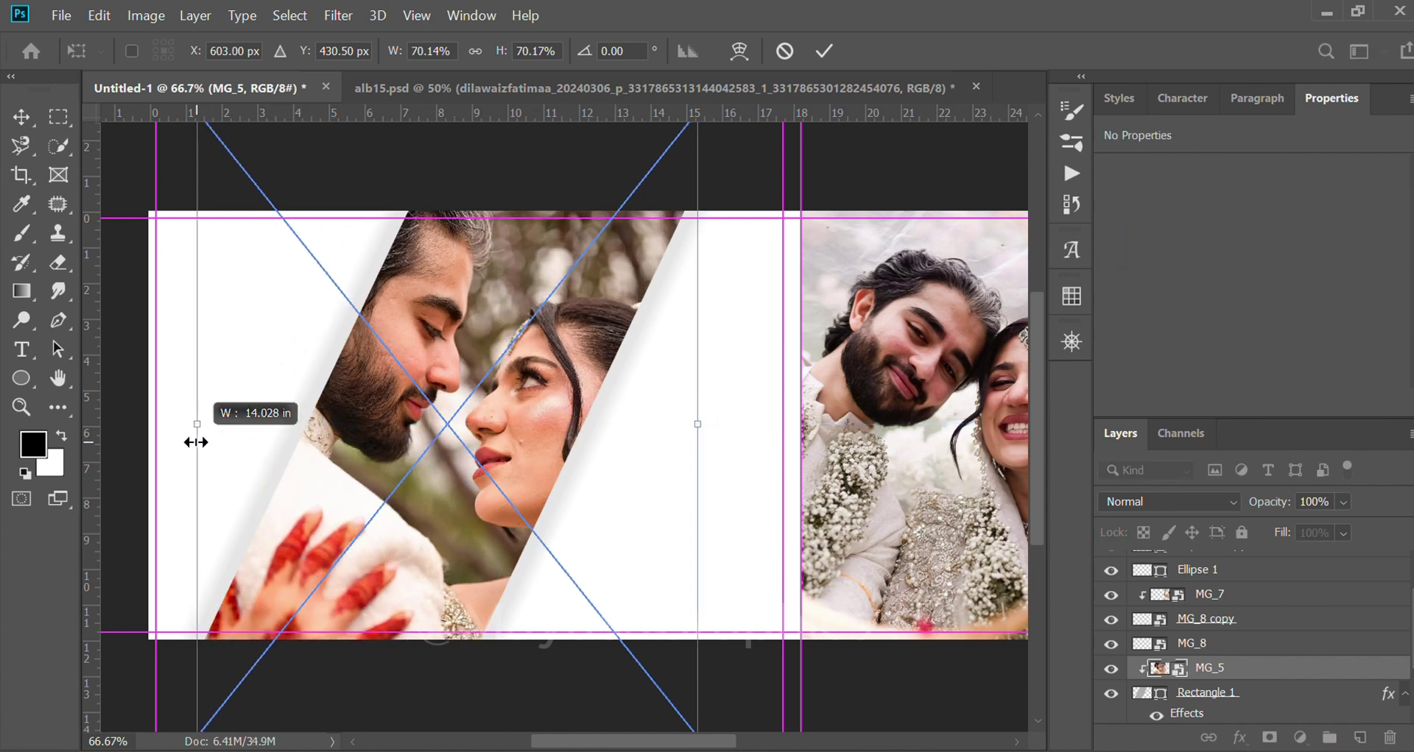
{"action": "left_click_drag", "start_coordinate": [196, 443], "coordinate": [196, 443]}
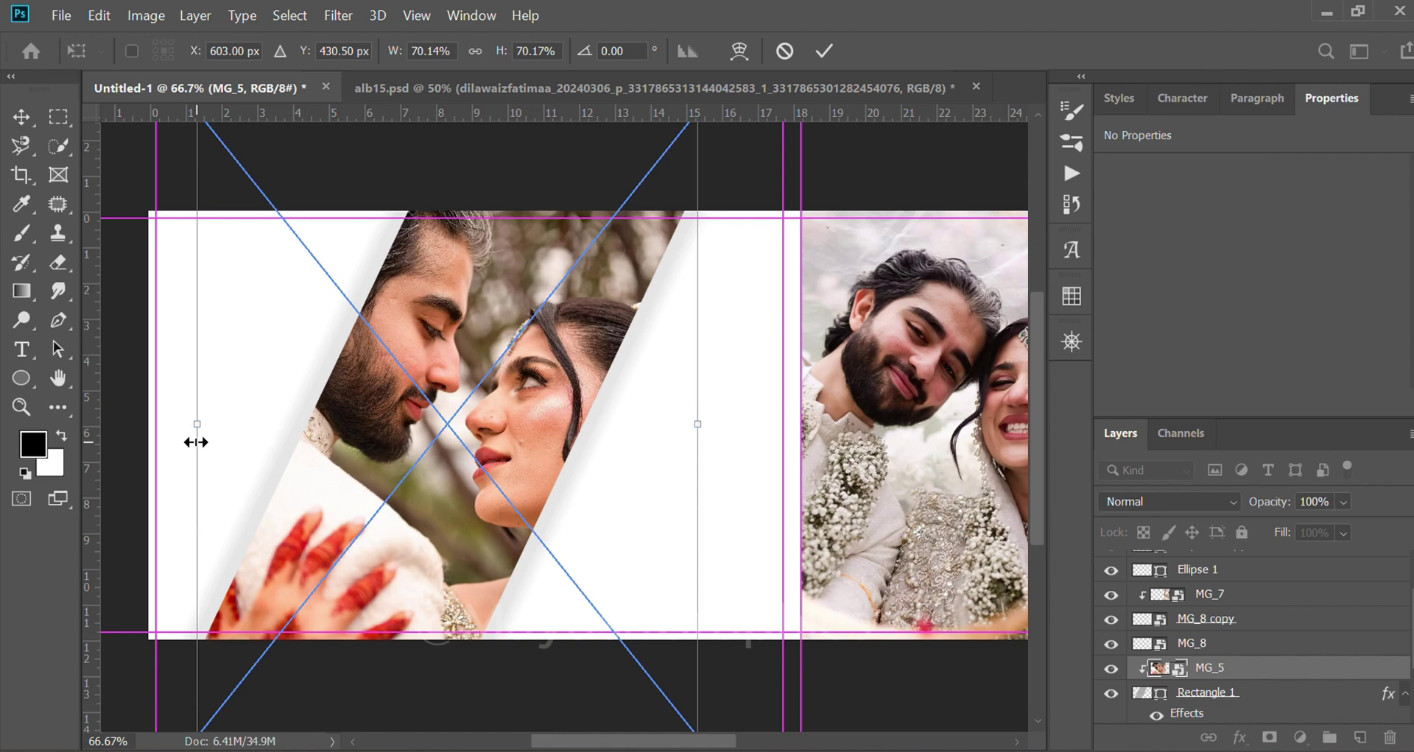
{"action": "key", "text": "Return"}
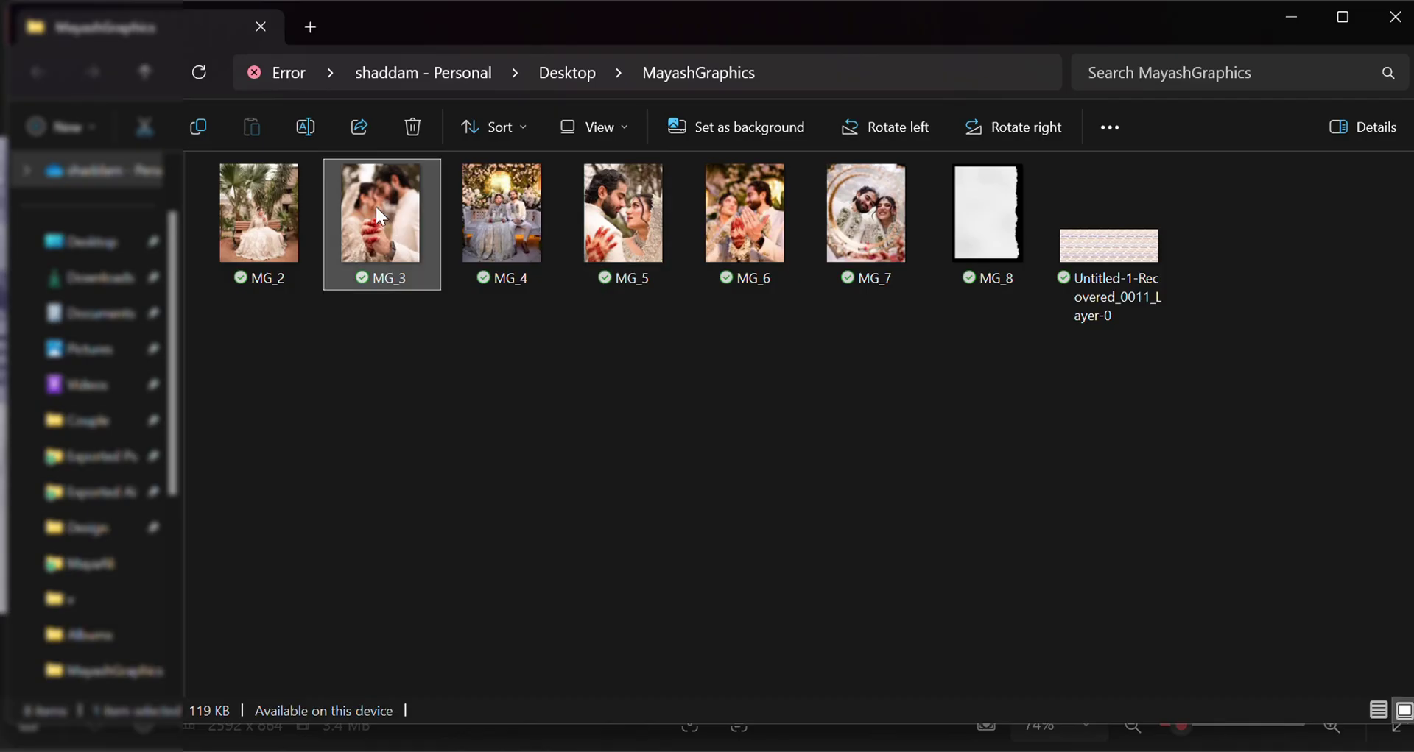
{"action": "left_click_drag", "start_coordinate": [374, 205], "coordinate": [737, 641]}
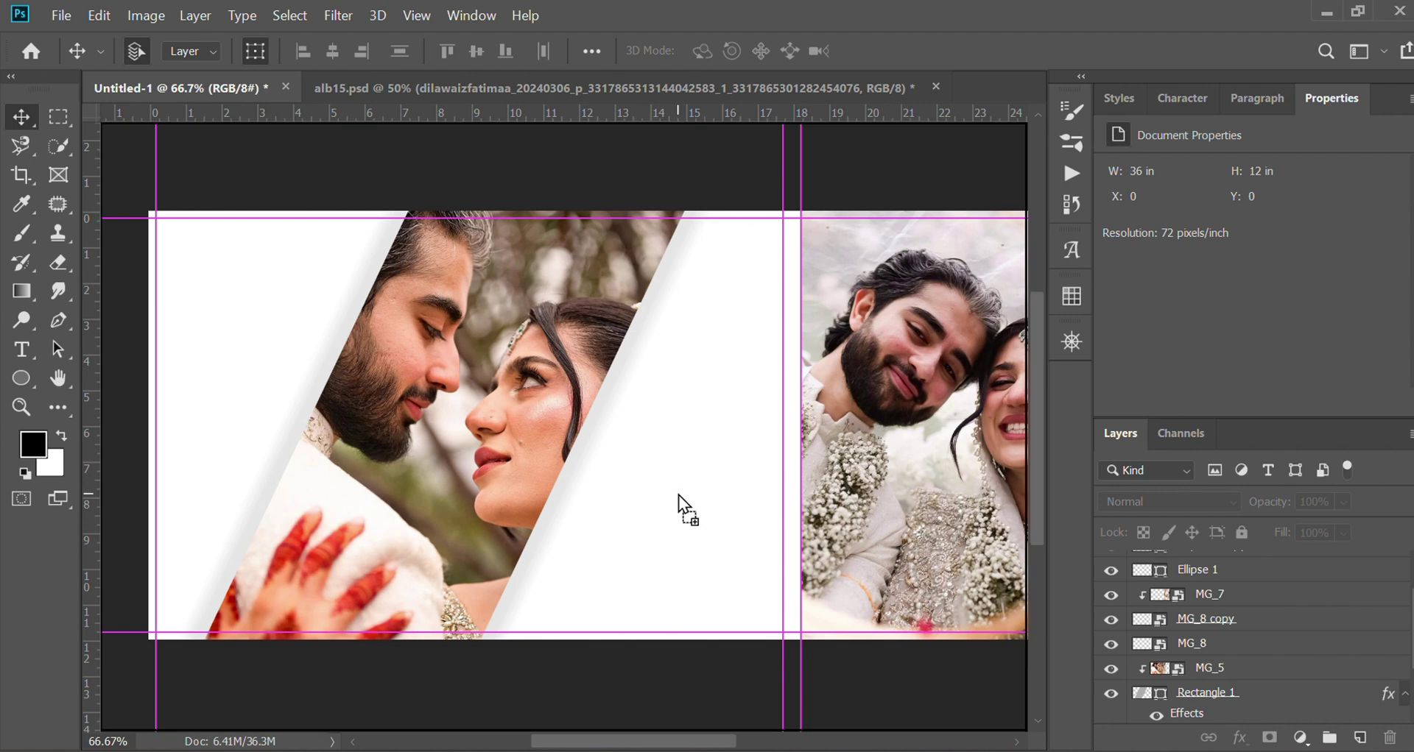
{"action": "left_click_drag", "start_coordinate": [757, 718], "coordinate": [680, 495]}
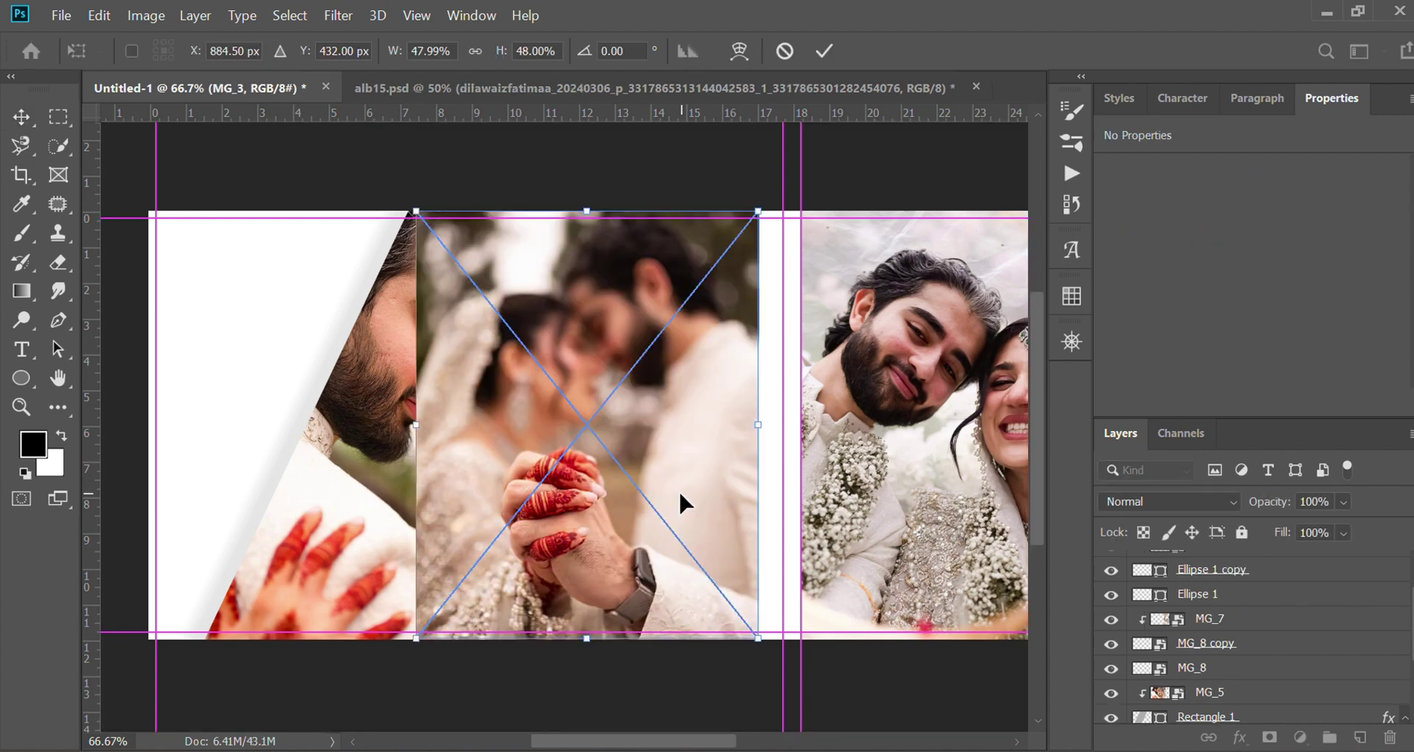
Step: Scale MG_3 to about 36% (7.292 × 9.125 in) beside the slanted photo and lower its layer
{"action": "left_click_drag", "start_coordinate": [657, 460], "coordinate": [690, 498]}
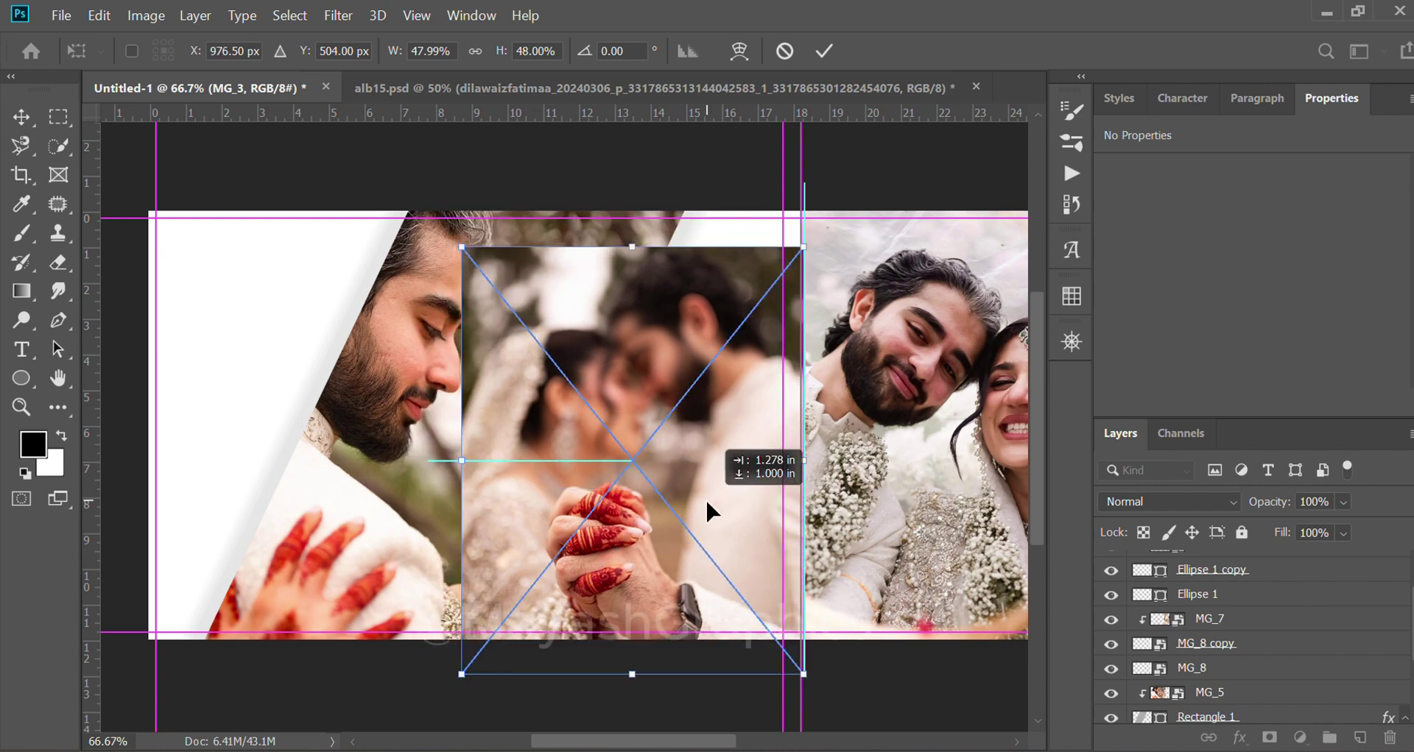
{"action": "left_click_drag", "start_coordinate": [634, 245], "coordinate": [661, 345]}
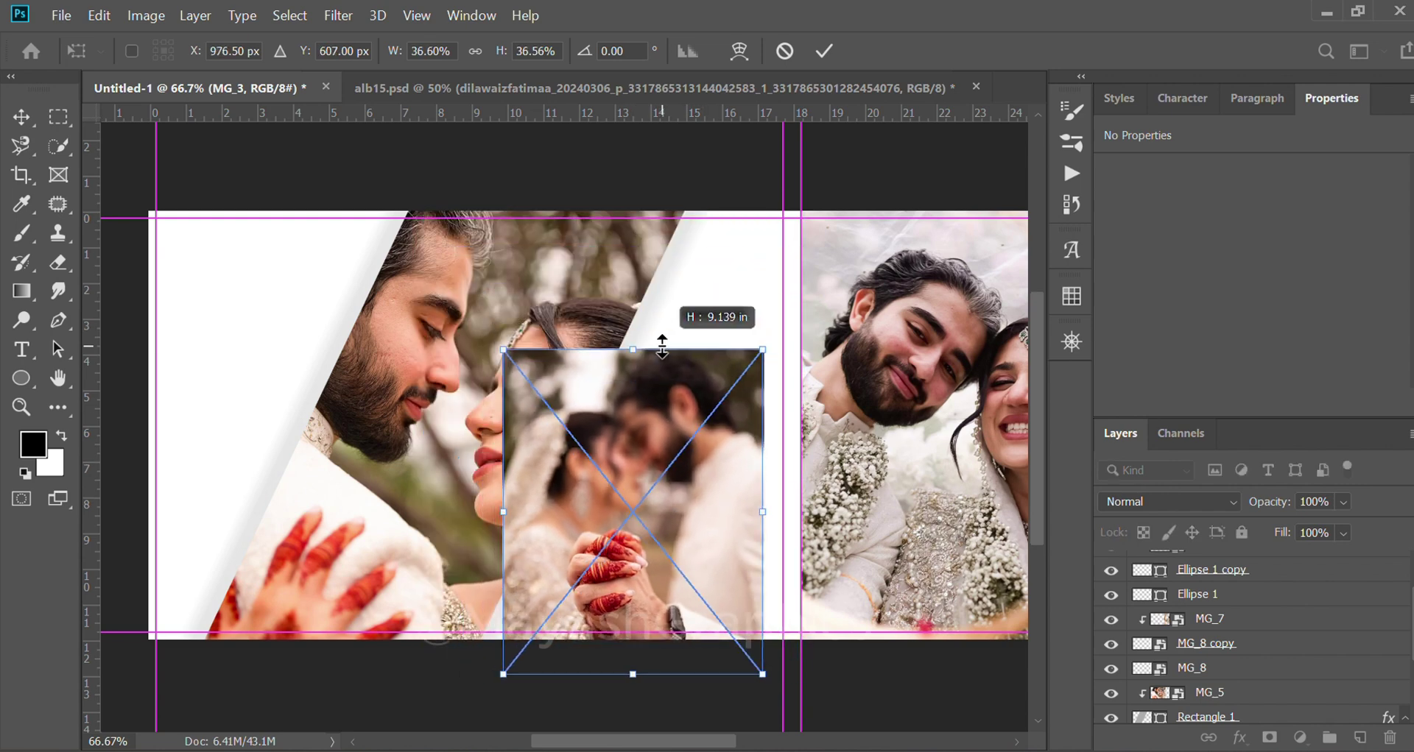
{"action": "left_click_drag", "start_coordinate": [627, 492], "coordinate": [666, 475]}
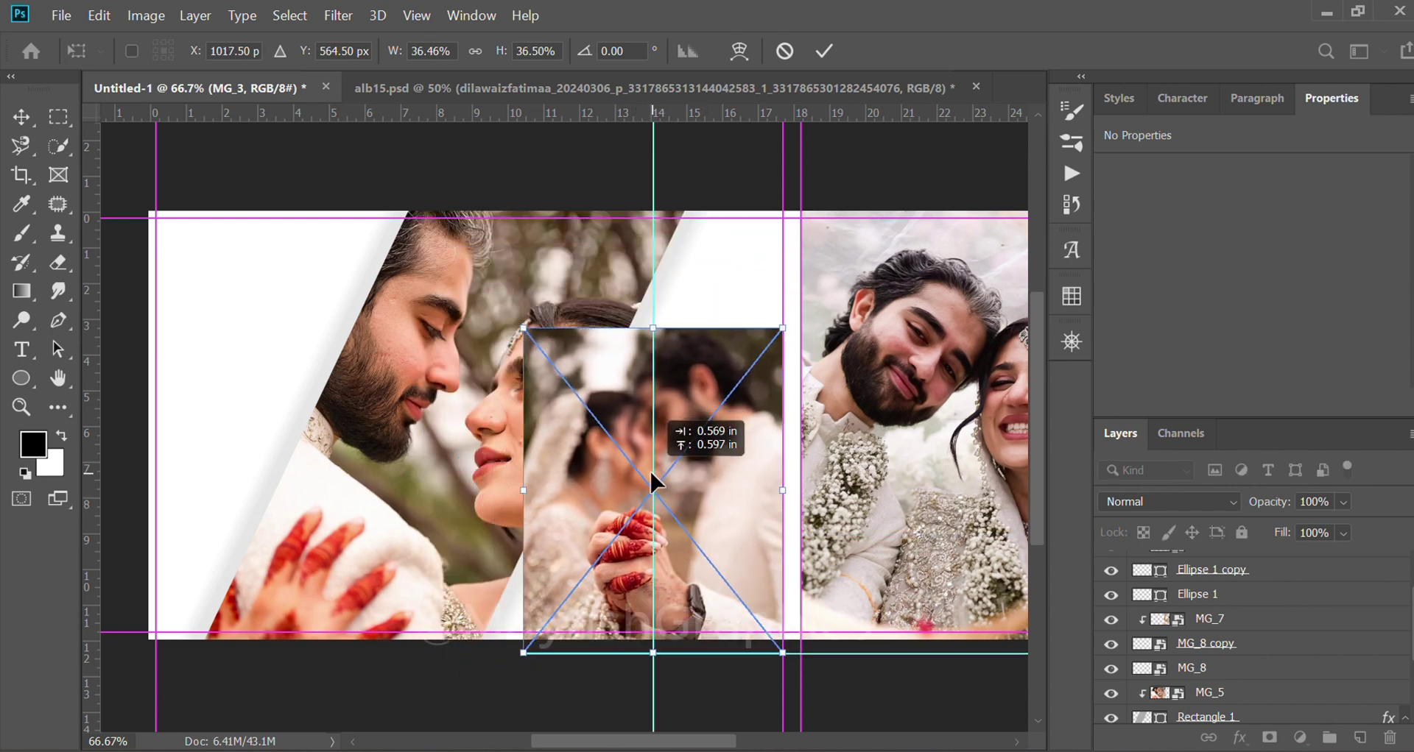
{"action": "key", "text": "Return"}
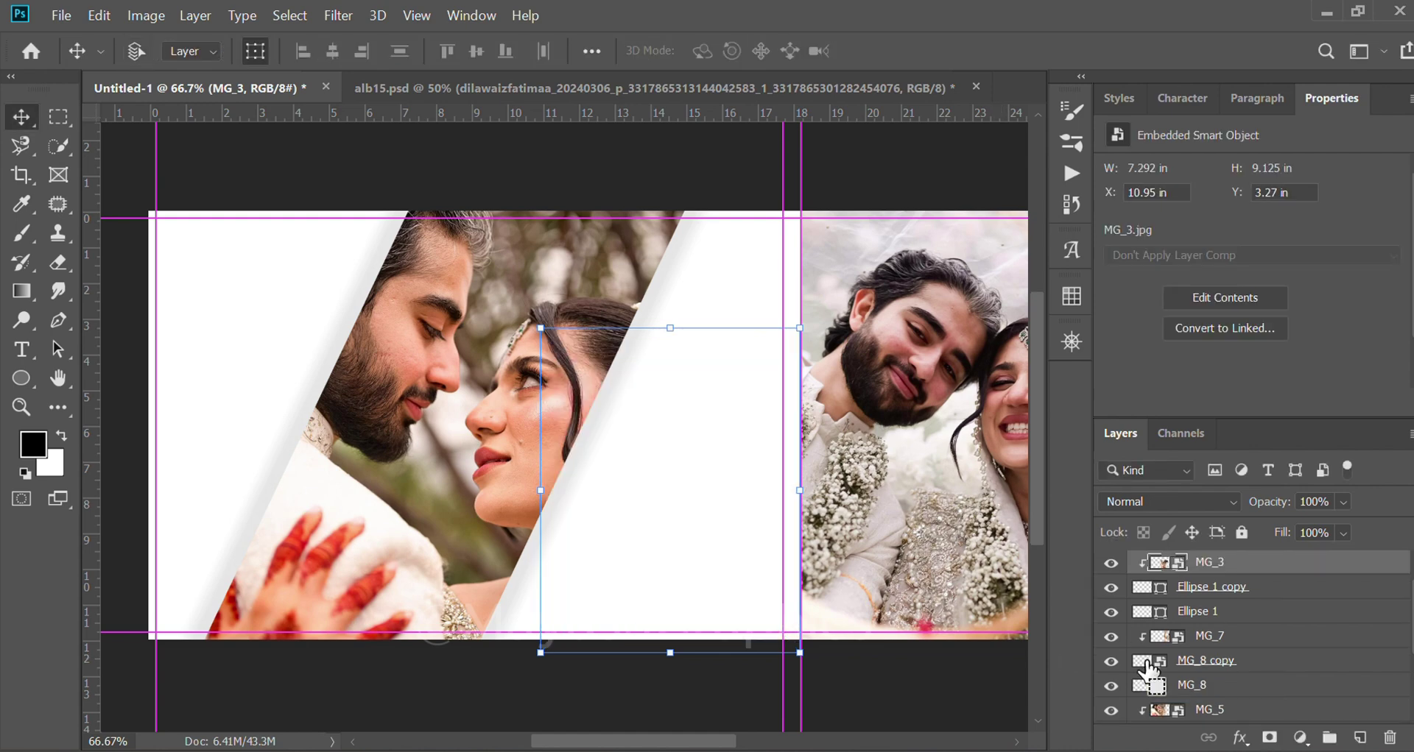
{"action": "left_click_drag", "start_coordinate": [1149, 670], "coordinate": [1149, 671]}
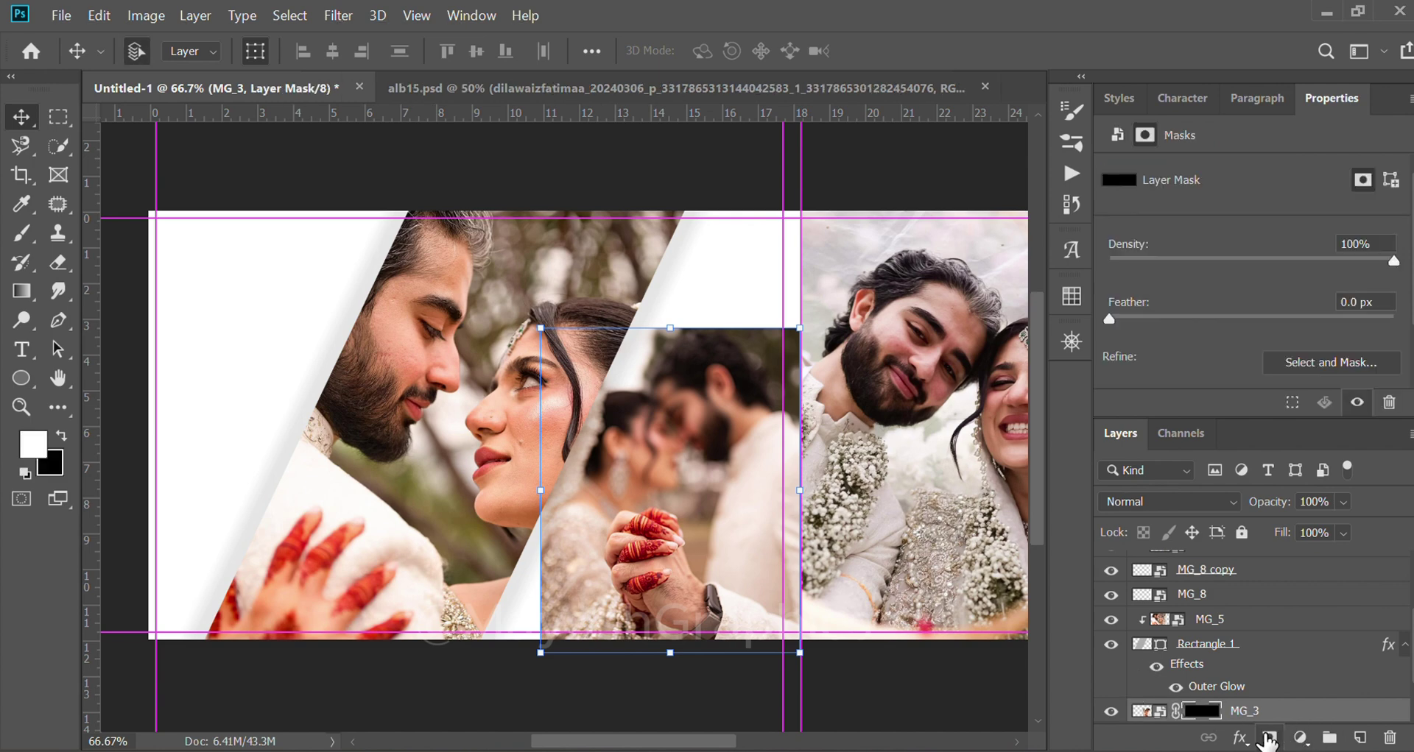
Step: Paint MG_3's mask with a small soft brush so the couple's faces and hands appear faded
{"action": "key", "text": "b"}
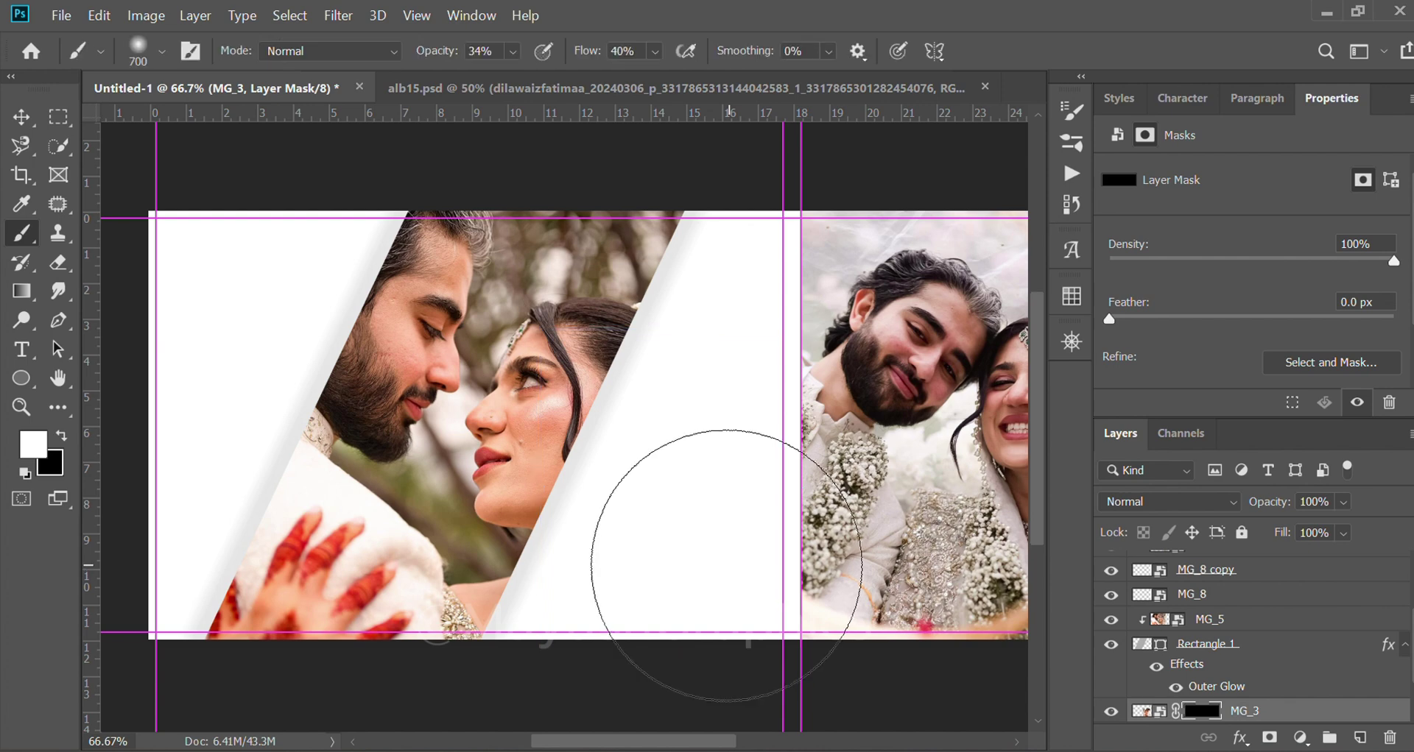
{"action": "key", "text": "bracketleft"}
{"action": "key", "text": "bracketleft"}
{"action": "key", "text": "bracketleft"}
{"action": "scroll", "coordinate": [655, 515], "scroll_direction": "up", "scroll_amount": 1}
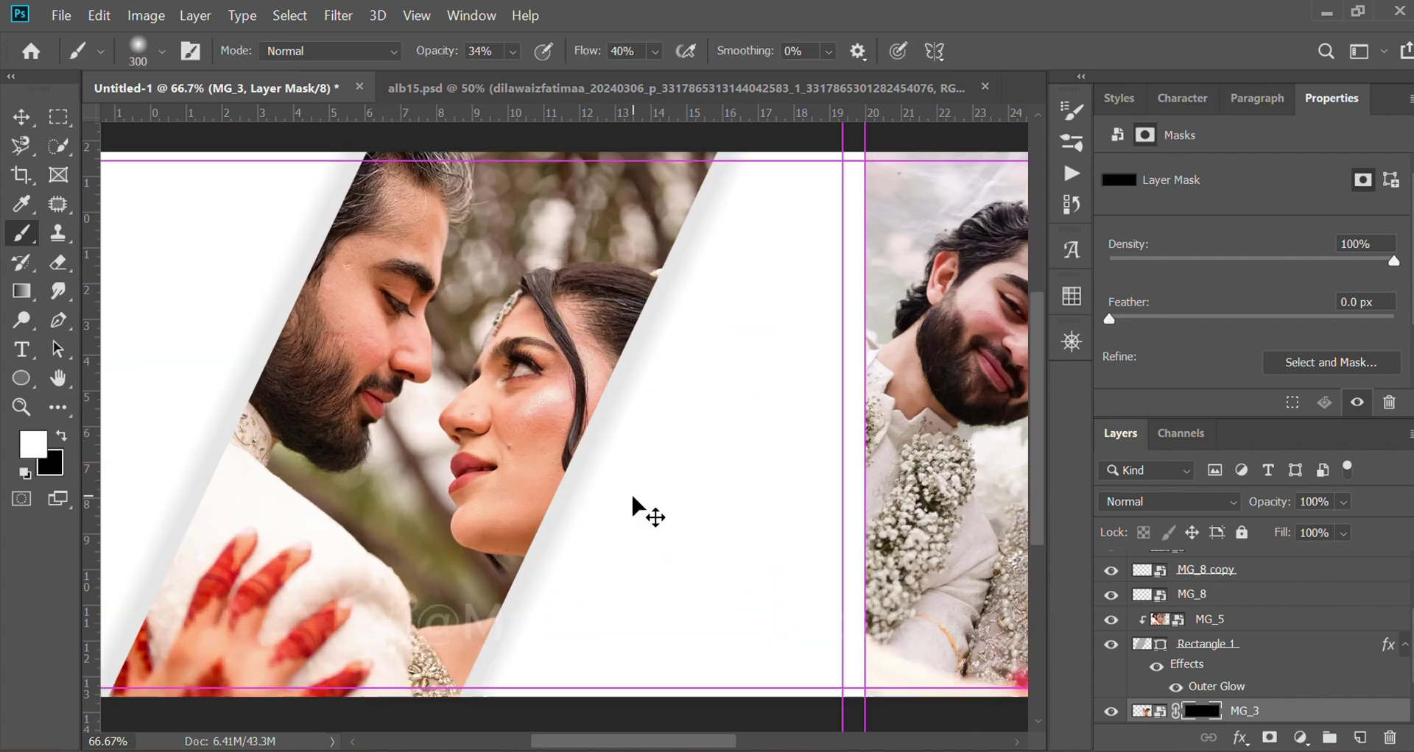
{"action": "scroll", "coordinate": [647, 511], "scroll_direction": "up", "scroll_amount": 1}
{"action": "mouse_move", "coordinate": [633, 495]}
{"action": "left_mouse_down"}
{"action": "mouse_move", "coordinate": [735, 463]}
{"action": "mouse_move", "coordinate": [839, 395]}
{"action": "mouse_move", "coordinate": [660, 459]}
{"action": "left_mouse_up"}
{"action": "scroll", "coordinate": [742, 464], "scroll_direction": "down", "scroll_amount": 3}
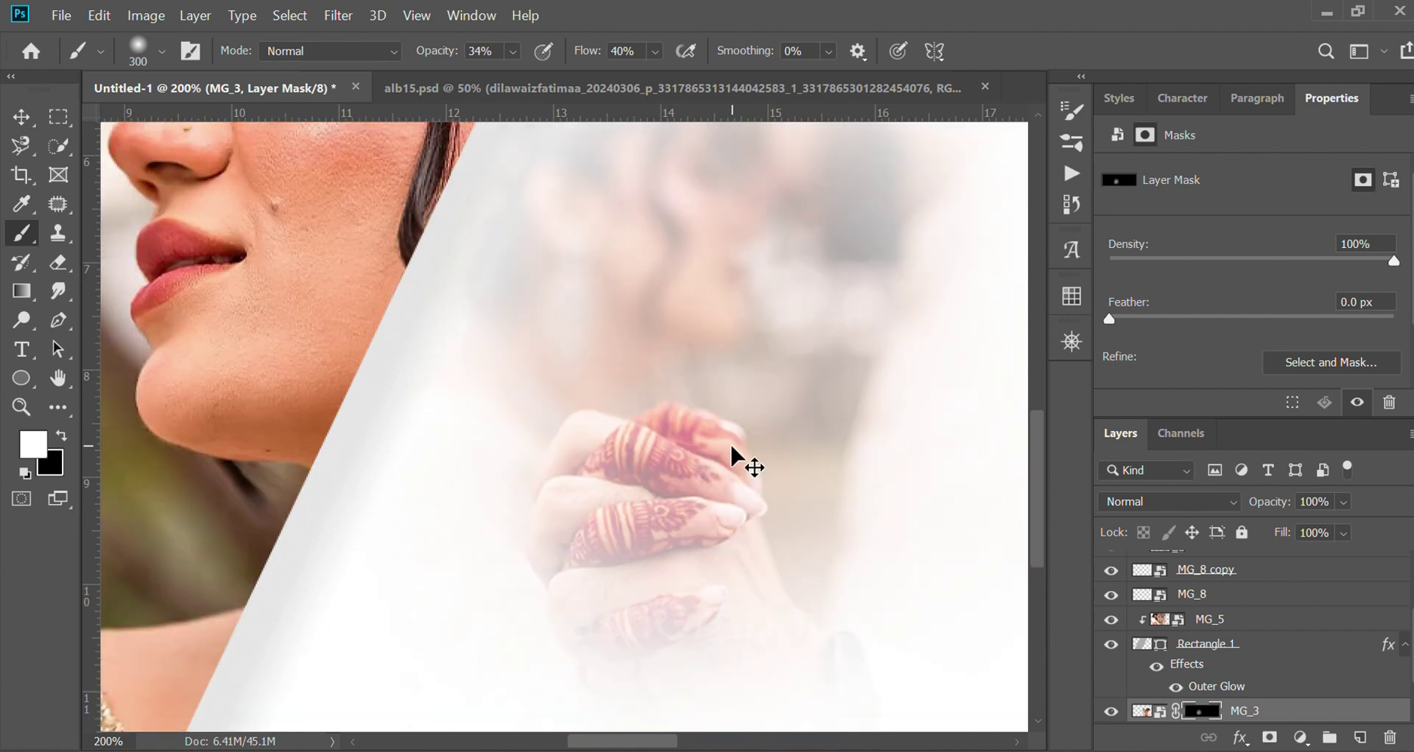
{"action": "key", "text": "ctrl+minus"}
{"action": "mouse_move", "coordinate": [719, 291]}
{"action": "left_mouse_down"}
{"action": "mouse_move", "coordinate": [757, 427]}
{"action": "mouse_move", "coordinate": [751, 521]}
{"action": "mouse_move", "coordinate": [641, 467]}
{"action": "mouse_move", "coordinate": [601, 653]}
{"action": "left_mouse_up"}
{"action": "mouse_move", "coordinate": [577, 578]}
{"action": "left_mouse_down"}
{"action": "mouse_move", "coordinate": [748, 243]}
{"action": "mouse_move", "coordinate": [748, 647]}
{"action": "left_mouse_up"}
{"action": "scroll", "coordinate": [706, 528], "scroll_direction": "up", "scroll_amount": 2}
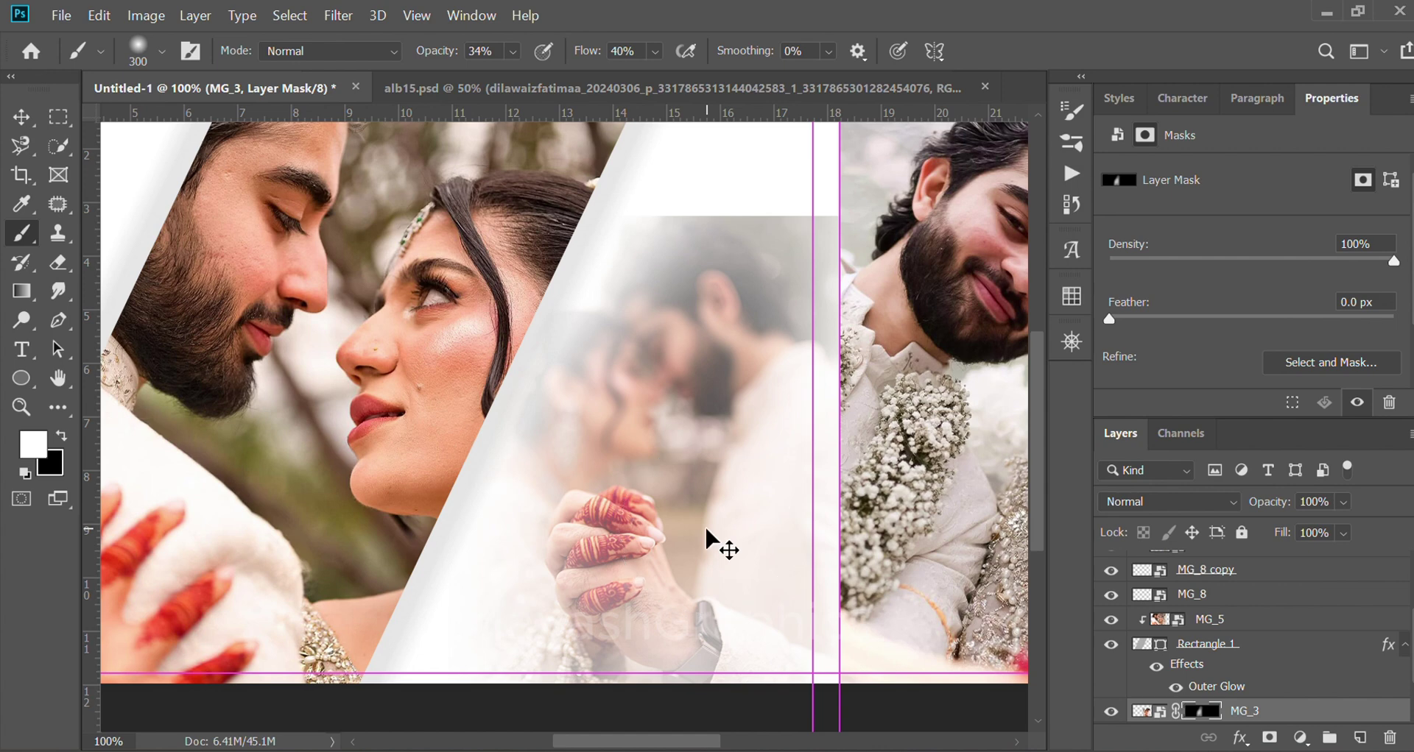
{"action": "key", "text": "ctrl+z"}
{"action": "key", "text": "ctrl+z"}
{"action": "mouse_move", "coordinate": [691, 347]}
{"action": "left_mouse_down"}
{"action": "mouse_move", "coordinate": [661, 503]}
{"action": "mouse_move", "coordinate": [663, 631]}
{"action": "mouse_move", "coordinate": [757, 599]}
{"action": "mouse_move", "coordinate": [627, 608]}
{"action": "mouse_move", "coordinate": [694, 583]}
{"action": "mouse_move", "coordinate": [802, 353]}
{"action": "mouse_move", "coordinate": [764, 677]}
{"action": "left_mouse_up"}
Step: Move MG_3 above MG_4 and drop the MG_2 photo onto the banner at about 48%
{"action": "key", "text": "x"}
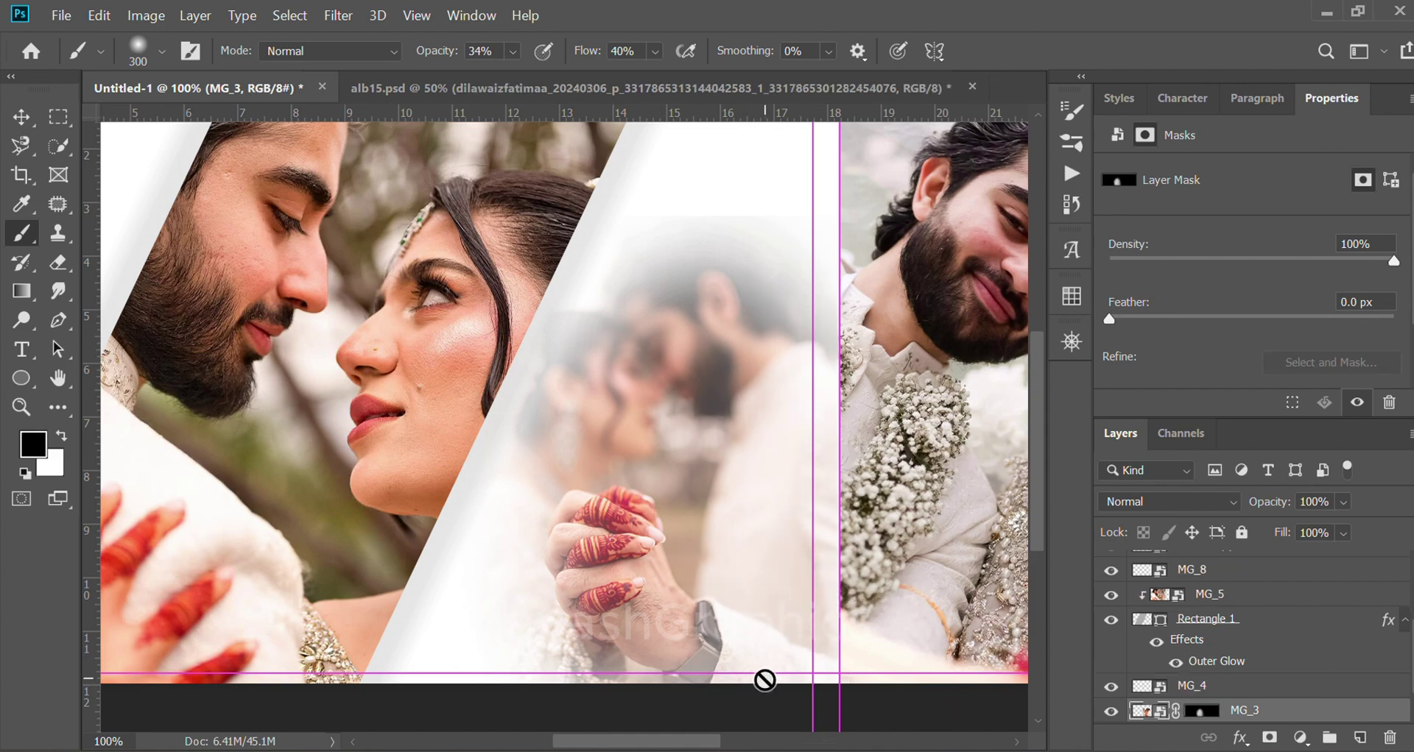
{"action": "key", "text": "ctrl+bracketright"}
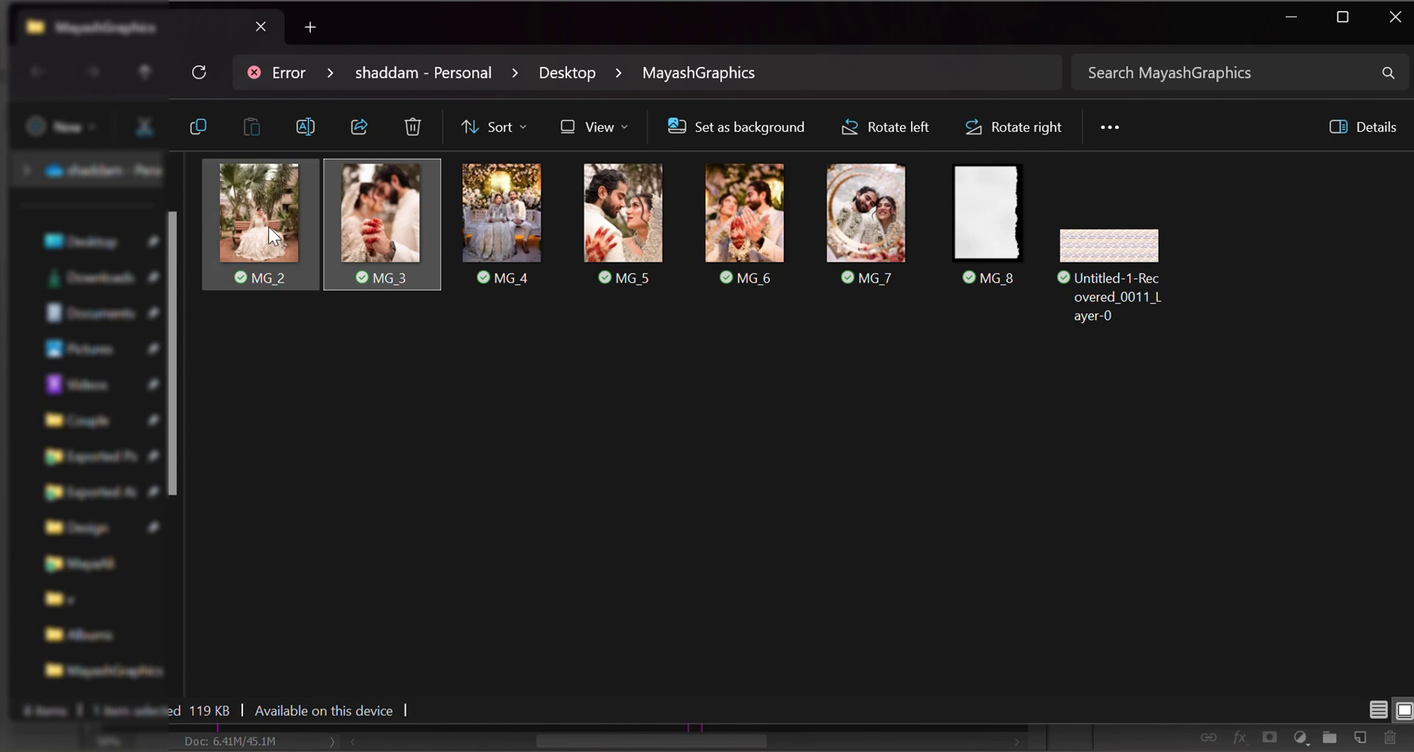
{"action": "double_click", "coordinate": [268, 227]}
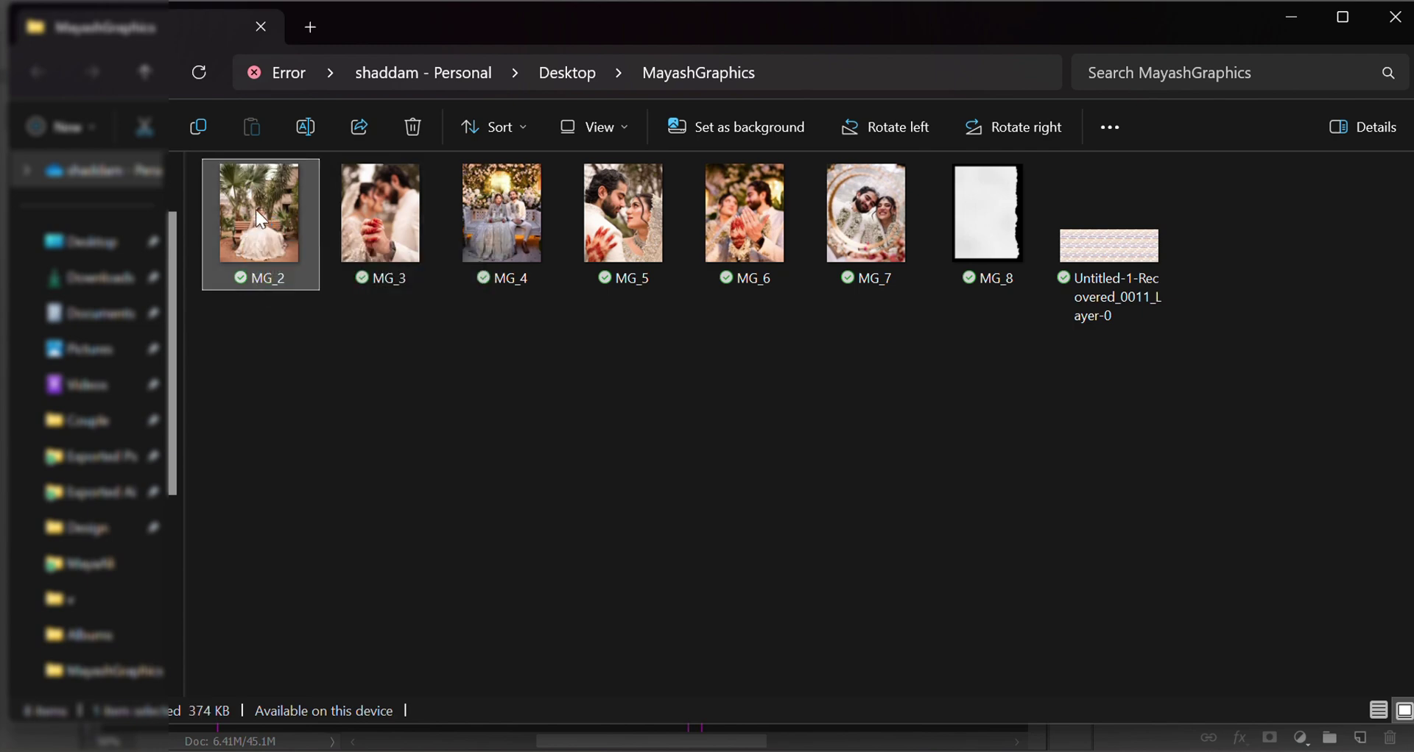
{"action": "left_click_drag", "start_coordinate": [255, 209], "coordinate": [758, 743]}
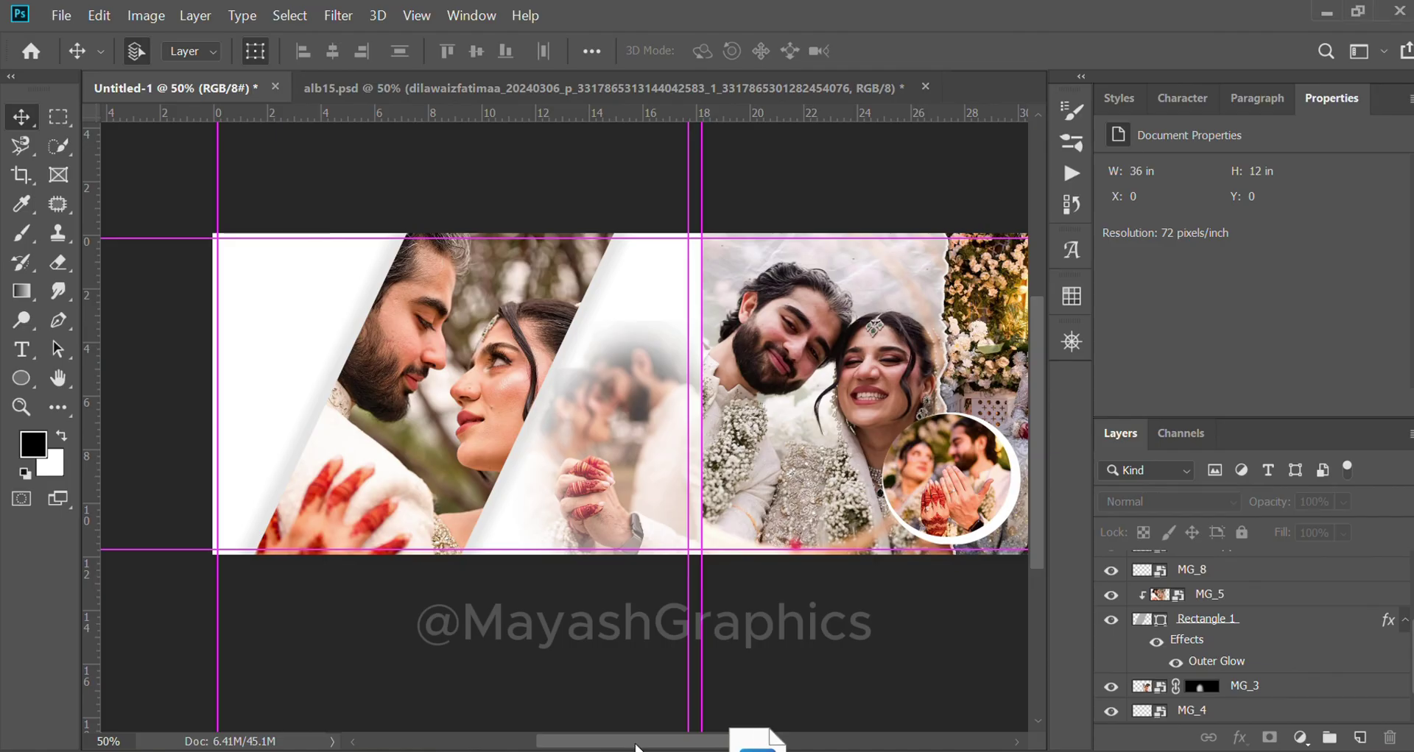
{"action": "left_click_drag", "start_coordinate": [636, 745], "coordinate": [267, 345]}
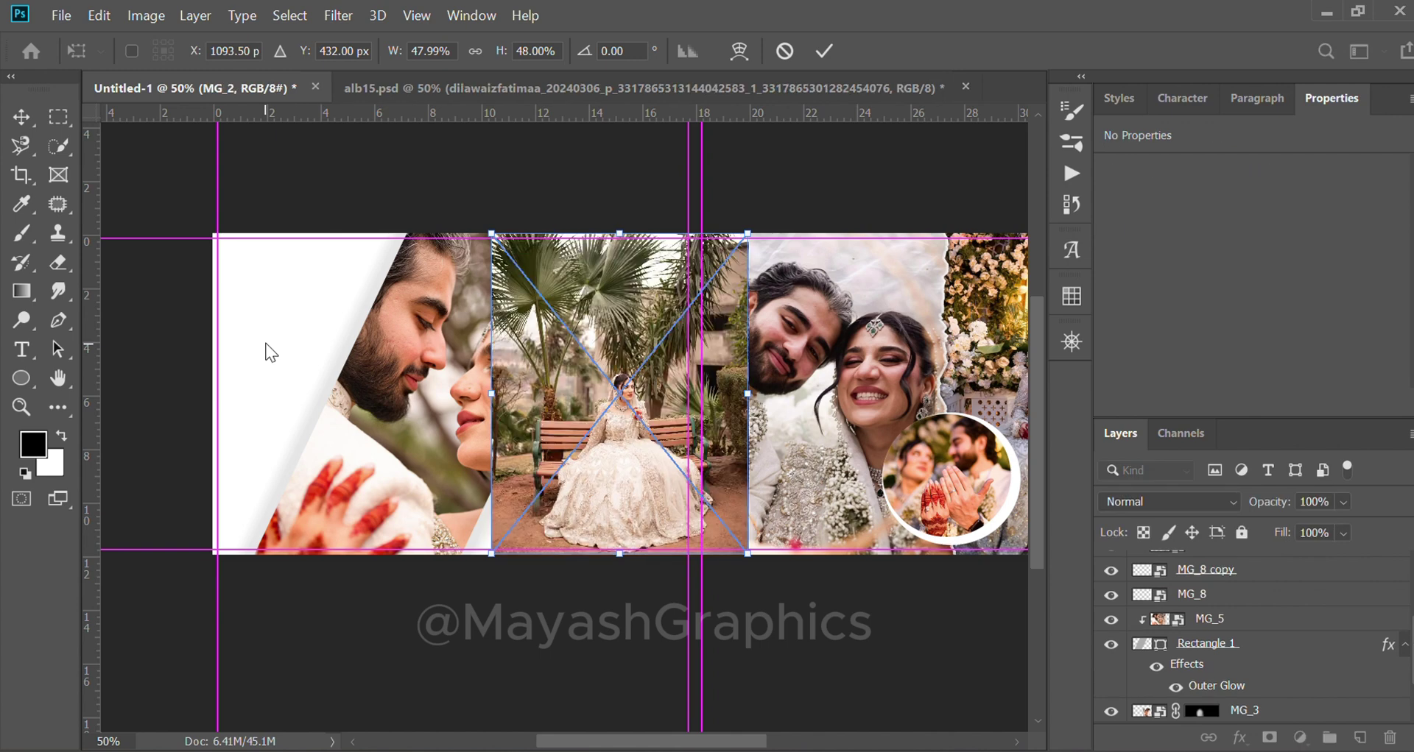
Step: Send MG_2 to the back and enlarge it to 13.681 × 17.125 in across the left end
{"action": "left_click_drag", "start_coordinate": [623, 400], "coordinate": [312, 343]}
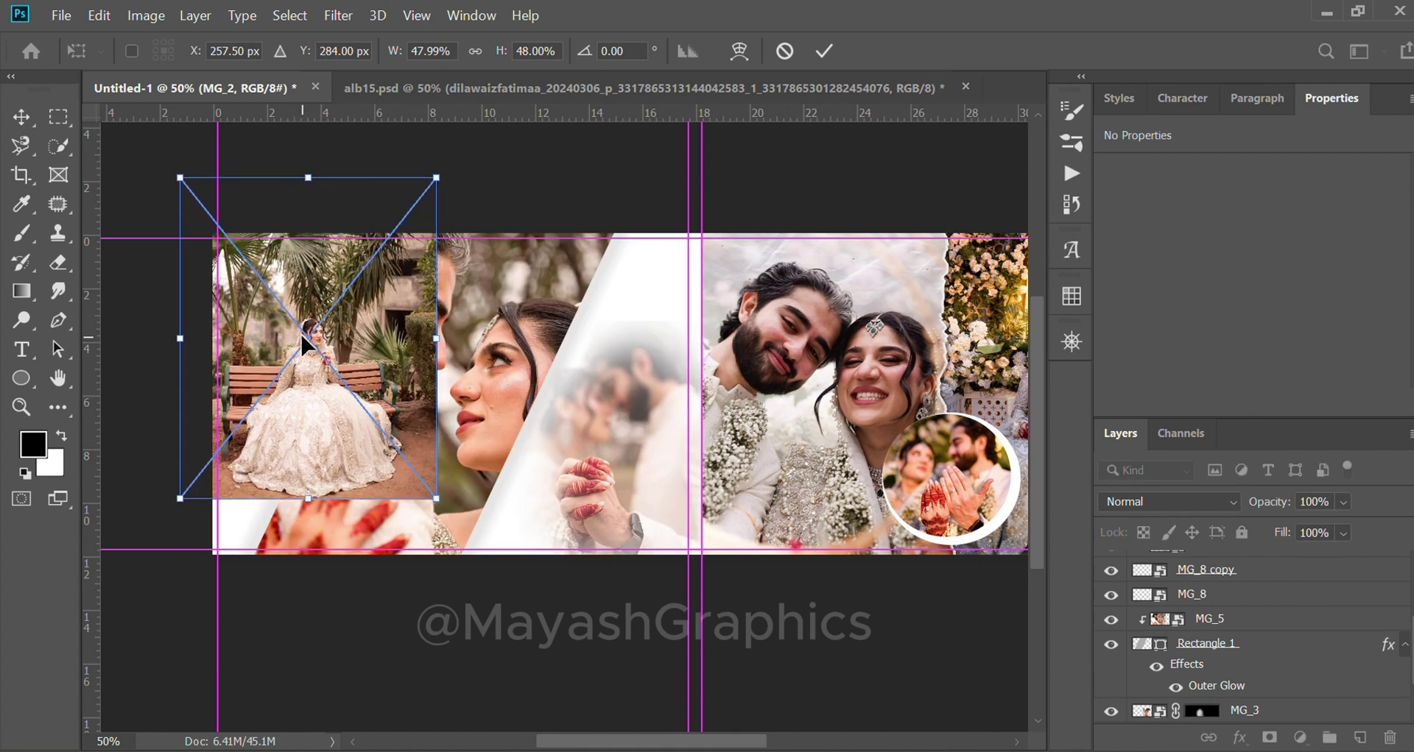
{"action": "key", "text": "Return"}
{"action": "key", "text": "ctrl+shift+bracketleft"}
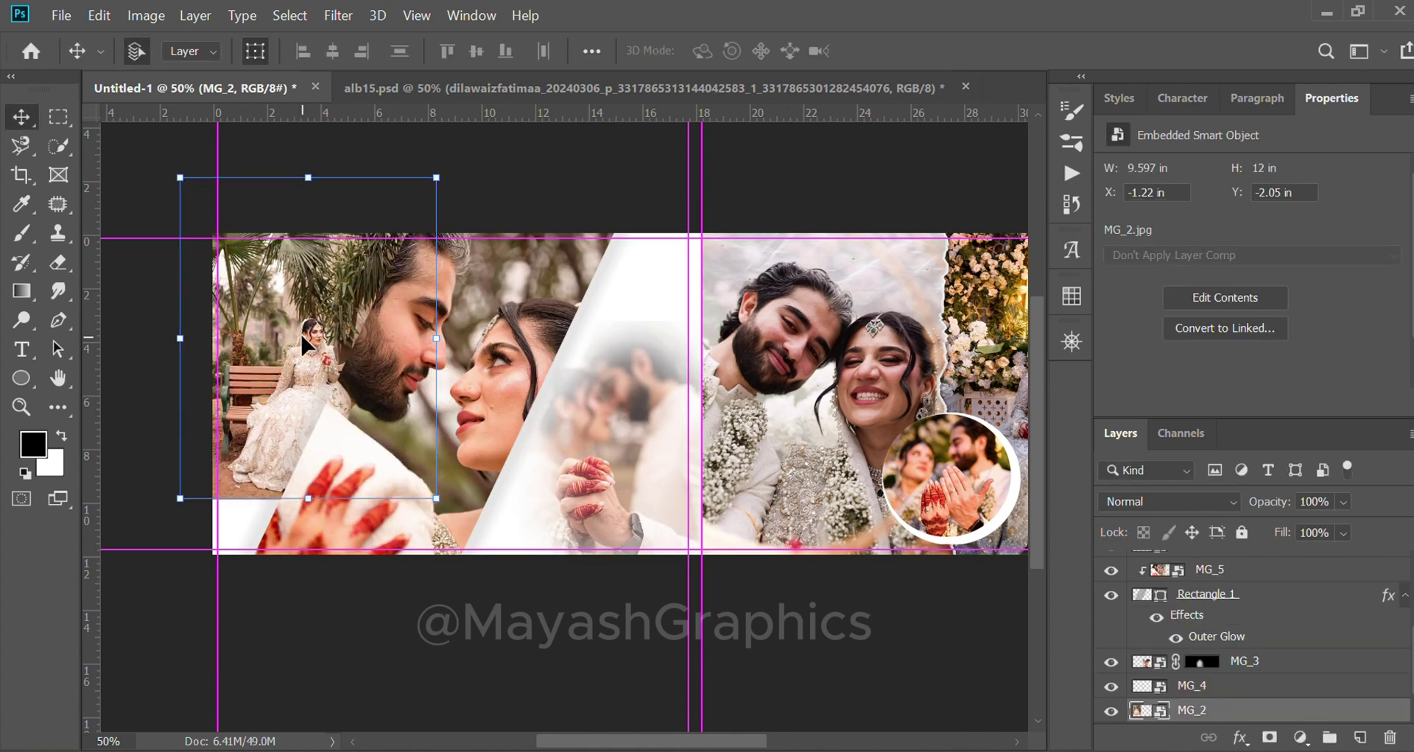
{"action": "left_click_drag", "start_coordinate": [266, 404], "coordinate": [193, 327]}
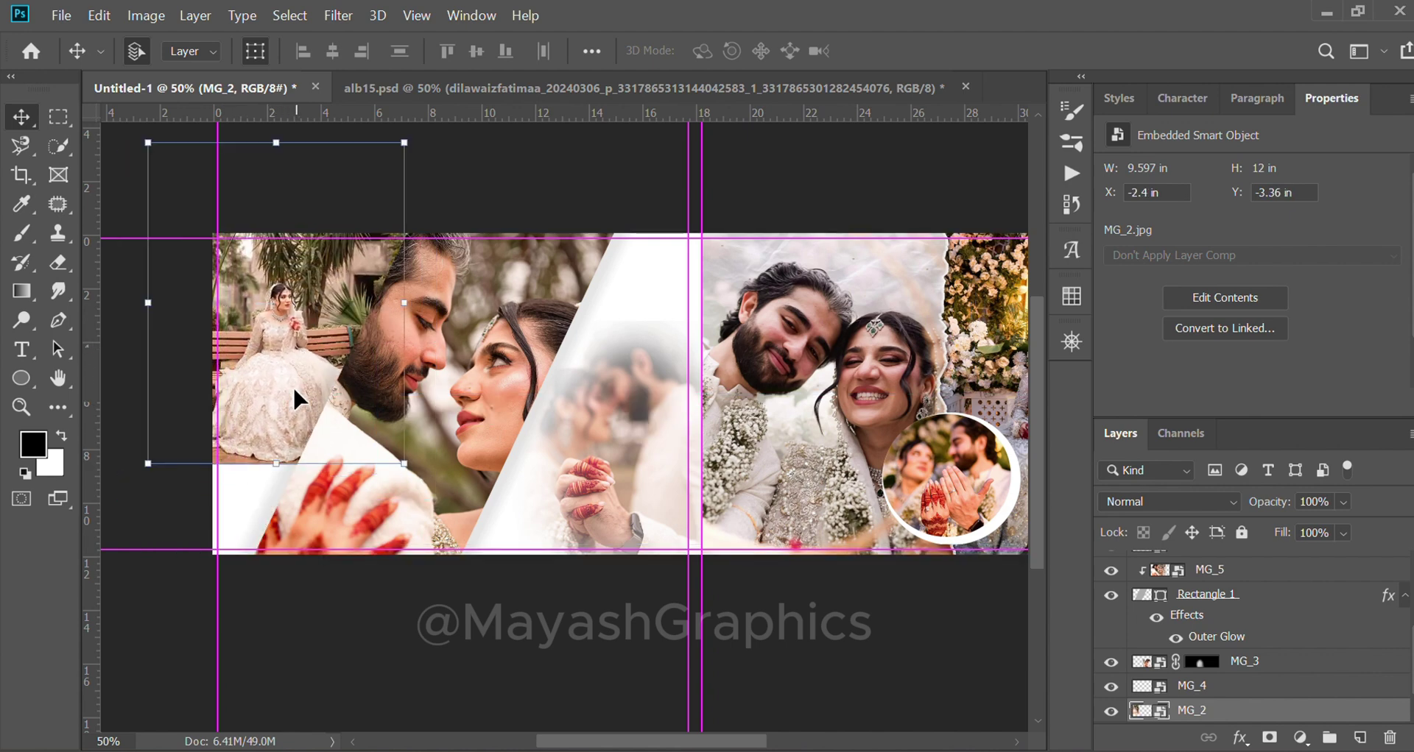
{"action": "left_click_drag", "start_coordinate": [275, 508], "coordinate": [280, 601]}
{"action": "left_click_drag", "start_coordinate": [264, 443], "coordinate": [264, 352]}
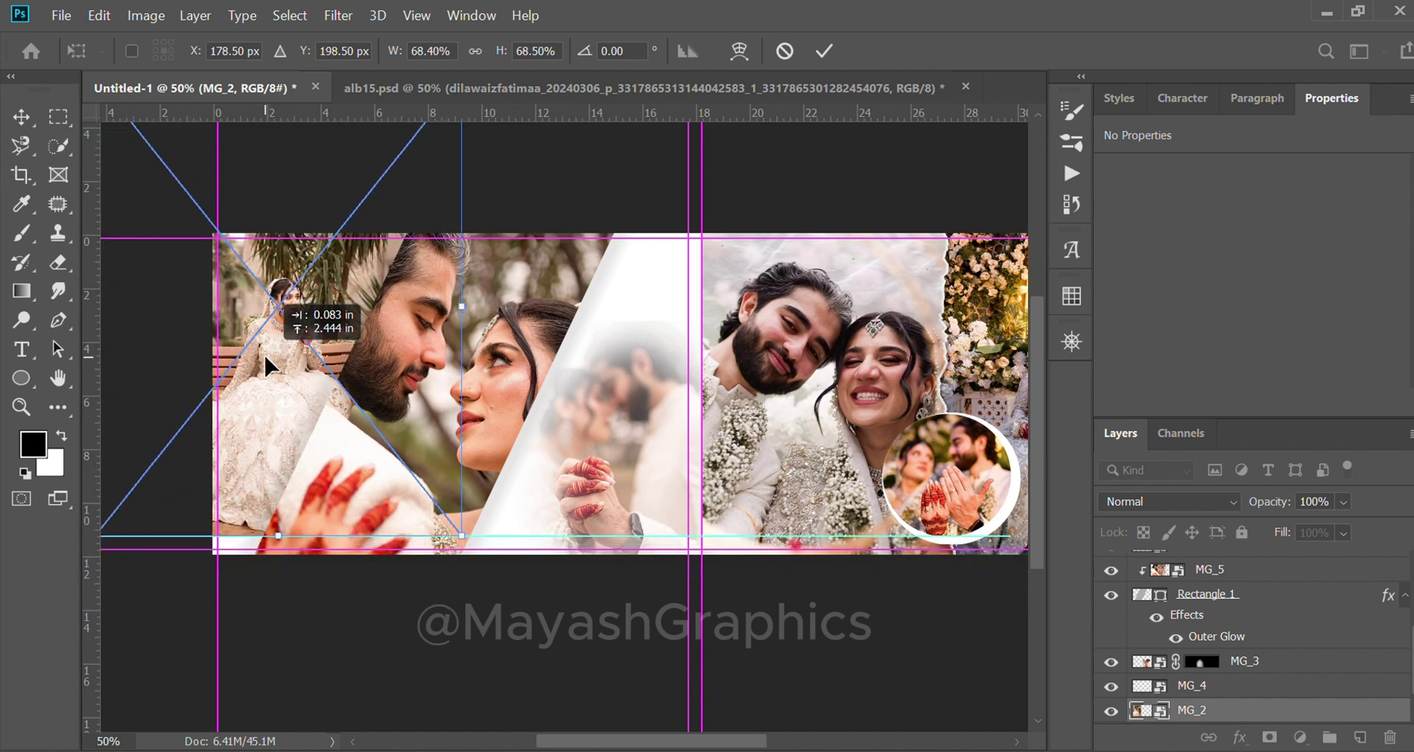
{"action": "key", "text": "Return"}
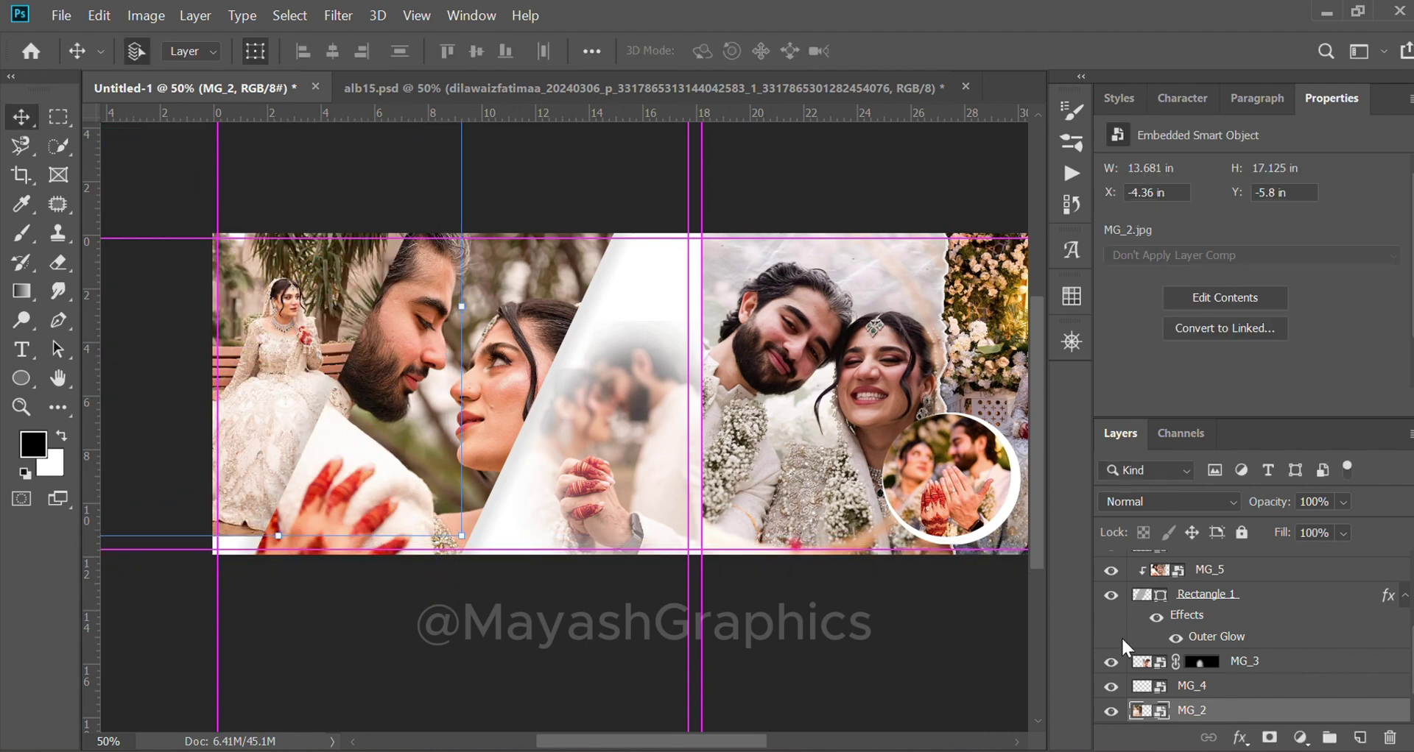
Step: Add a black mask to MG_2 and brush the bride in softly at the far left
{"action": "left_click", "coordinate": [1269, 738], "text": "alt"}
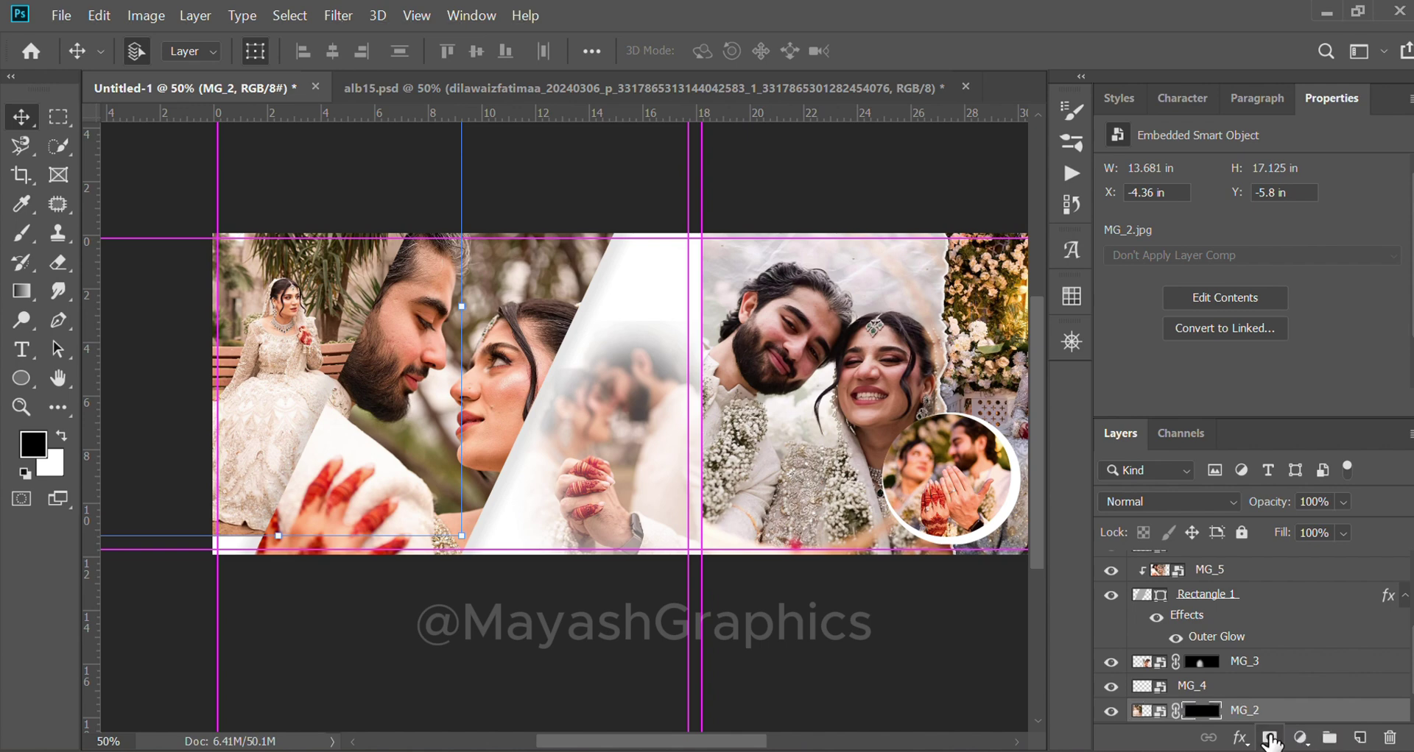
{"action": "key", "text": "x"}
{"action": "key", "text": "b"}
{"action": "mouse_move", "coordinate": [294, 280]}
{"action": "left_mouse_down"}
{"action": "mouse_move", "coordinate": [284, 306]}
{"action": "mouse_move", "coordinate": [300, 278]}
{"action": "mouse_move", "coordinate": [285, 285]}
{"action": "mouse_move", "coordinate": [328, 253]}
{"action": "mouse_move", "coordinate": [255, 426]}
{"action": "mouse_move", "coordinate": [278, 268]}
{"action": "mouse_move", "coordinate": [247, 435]}
{"action": "mouse_move", "coordinate": [268, 315]}
{"action": "mouse_move", "coordinate": [277, 395]}
{"action": "mouse_move", "coordinate": [285, 323]}
{"action": "mouse_move", "coordinate": [268, 388]}
{"action": "mouse_move", "coordinate": [278, 410]}
{"action": "left_mouse_up"}
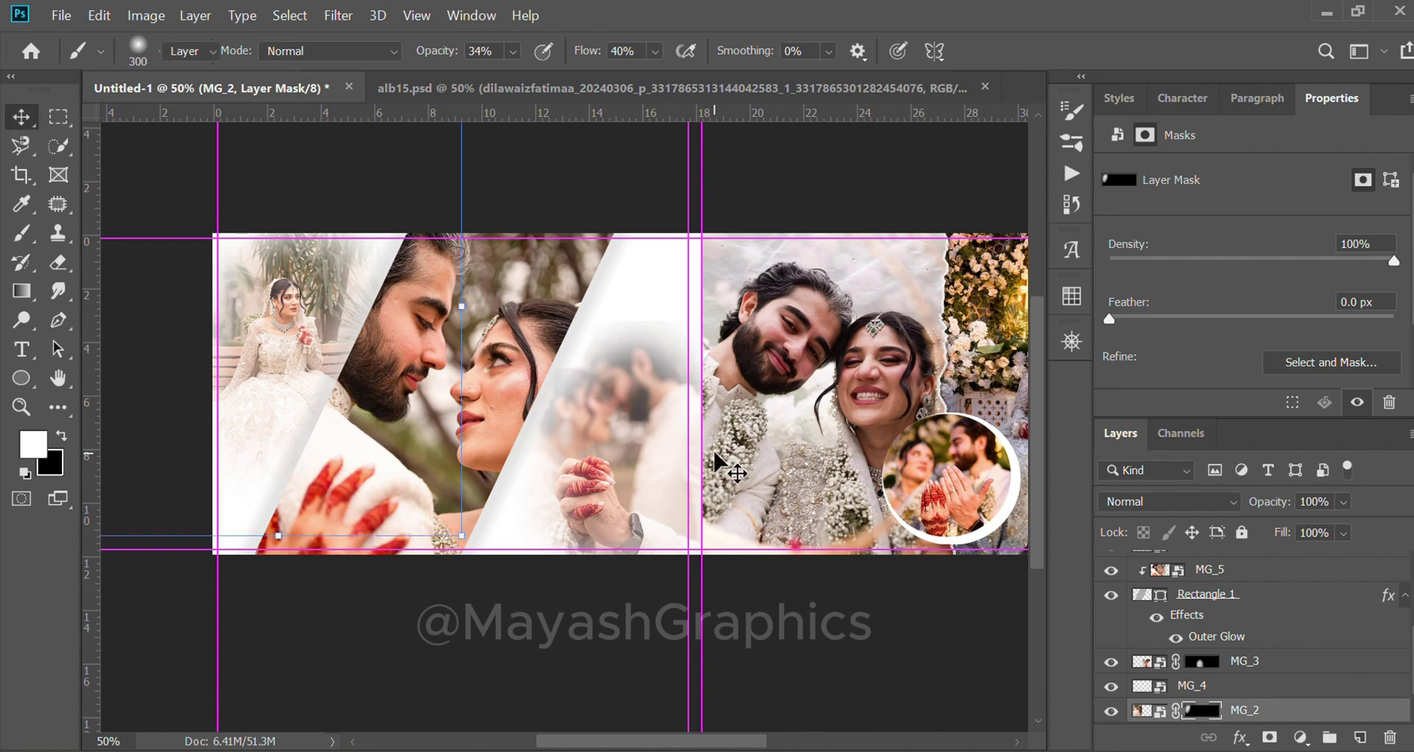
Step: Nudge Rectangle 1 and its clipped photo two pixels right, then reselect MG_2
{"action": "key", "text": "v"}
{"action": "left_click", "coordinate": [511, 386]}
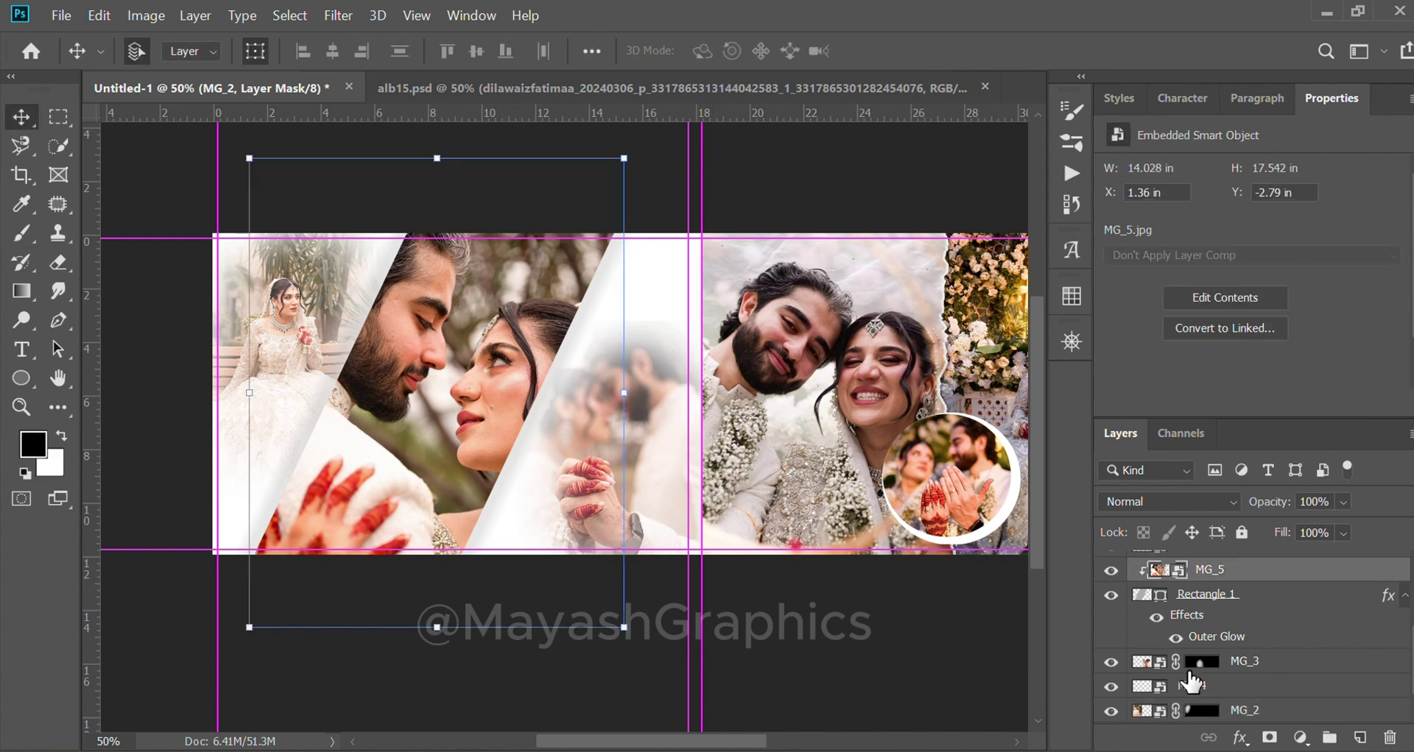
{"action": "left_click", "coordinate": [1170, 596]}
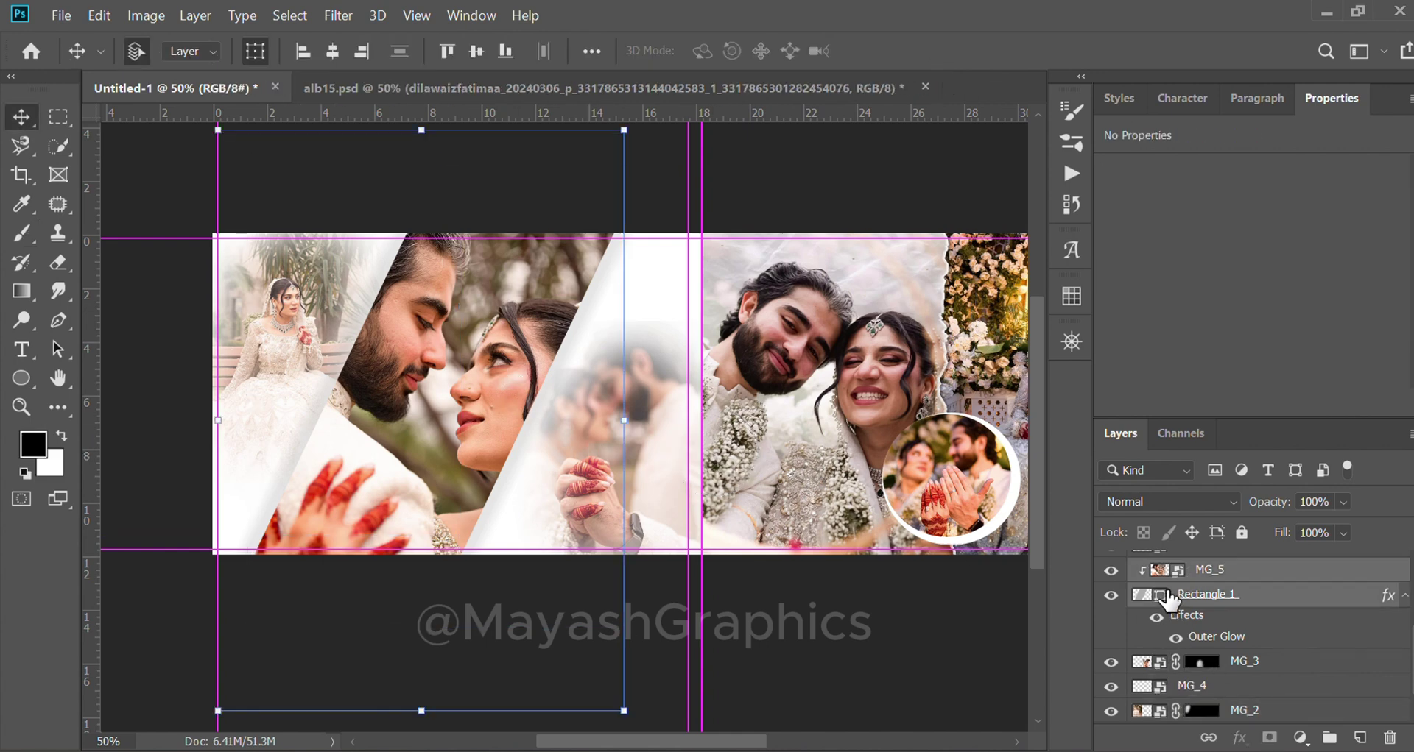
{"action": "key", "text": "Right"}
{"action": "key", "text": "Right"}
{"action": "key", "text": "Right"}
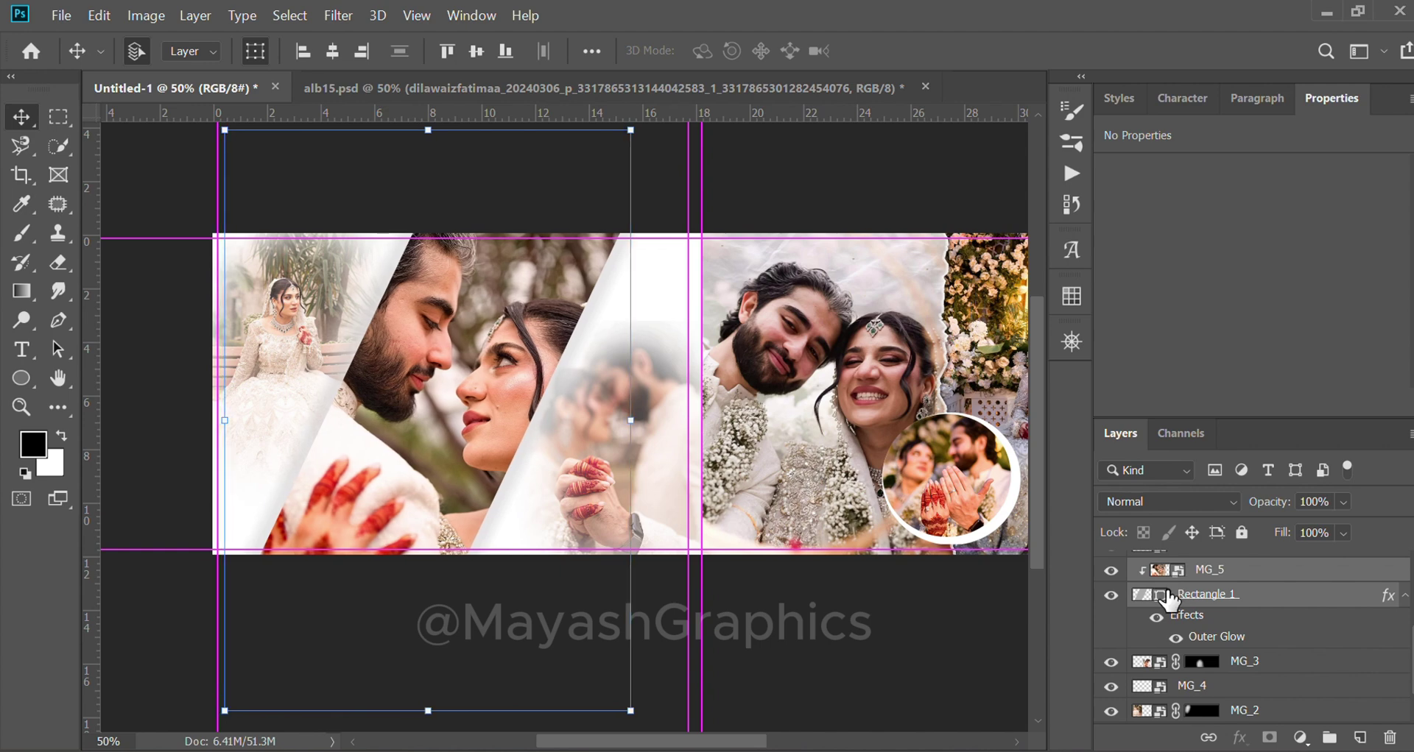
{"action": "key", "text": "Right"}
{"action": "key", "text": "Right"}
{"action": "key", "text": "Right"}
{"action": "key", "text": "Right"}
{"action": "key", "text": "Right"}
{"action": "key", "text": "Right"}
{"action": "key", "text": "Right"}
{"action": "key", "text": "Right"}
{"action": "key", "text": "Right"}
{"action": "key", "text": "Right"}
{"action": "key", "text": "Right"}
{"action": "key", "text": "Right"}
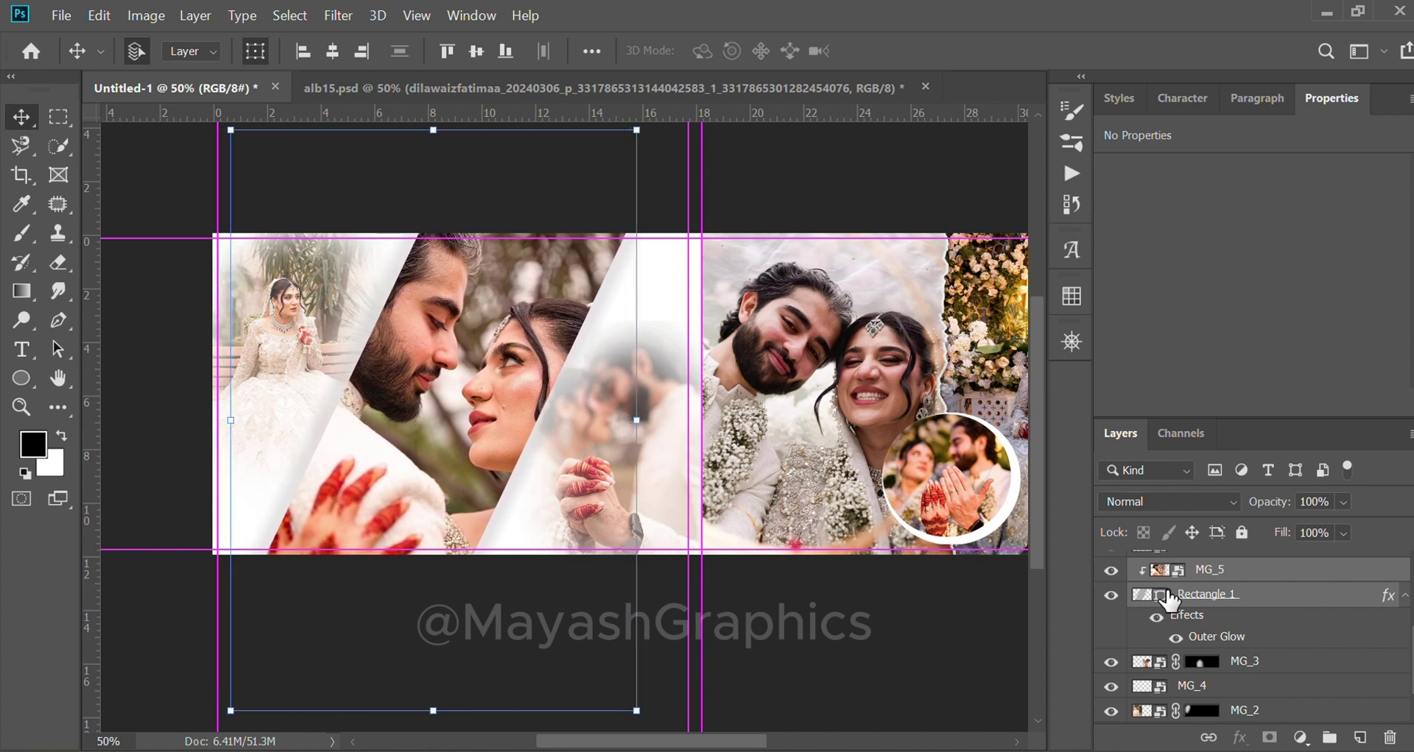
{"action": "left_click", "coordinate": [891, 681]}
{"action": "left_click", "coordinate": [276, 318]}
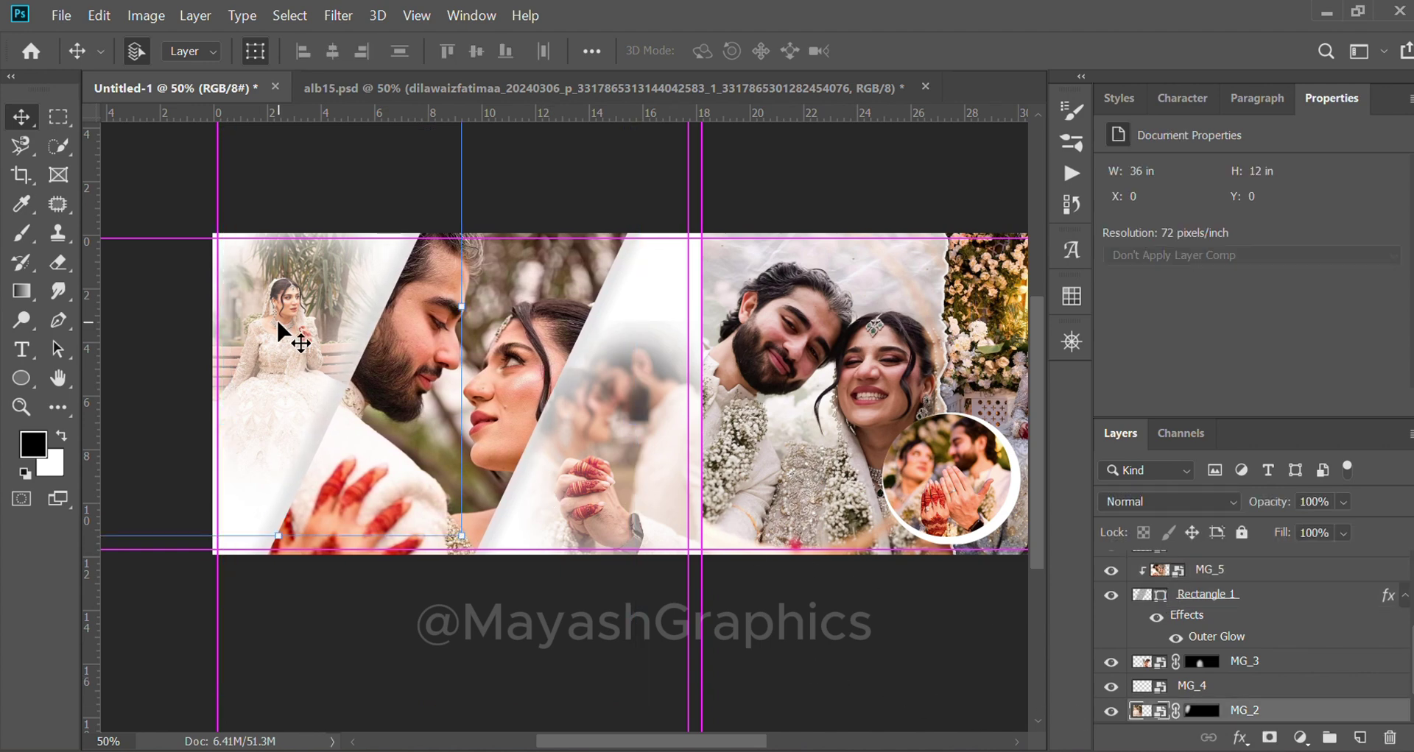
Step: Nudge the middle MG_7 couple photo slightly upward
{"action": "left_click", "coordinate": [672, 672]}
{"action": "scroll", "coordinate": [672, 671], "scroll_direction": "right", "scroll_amount": 3}
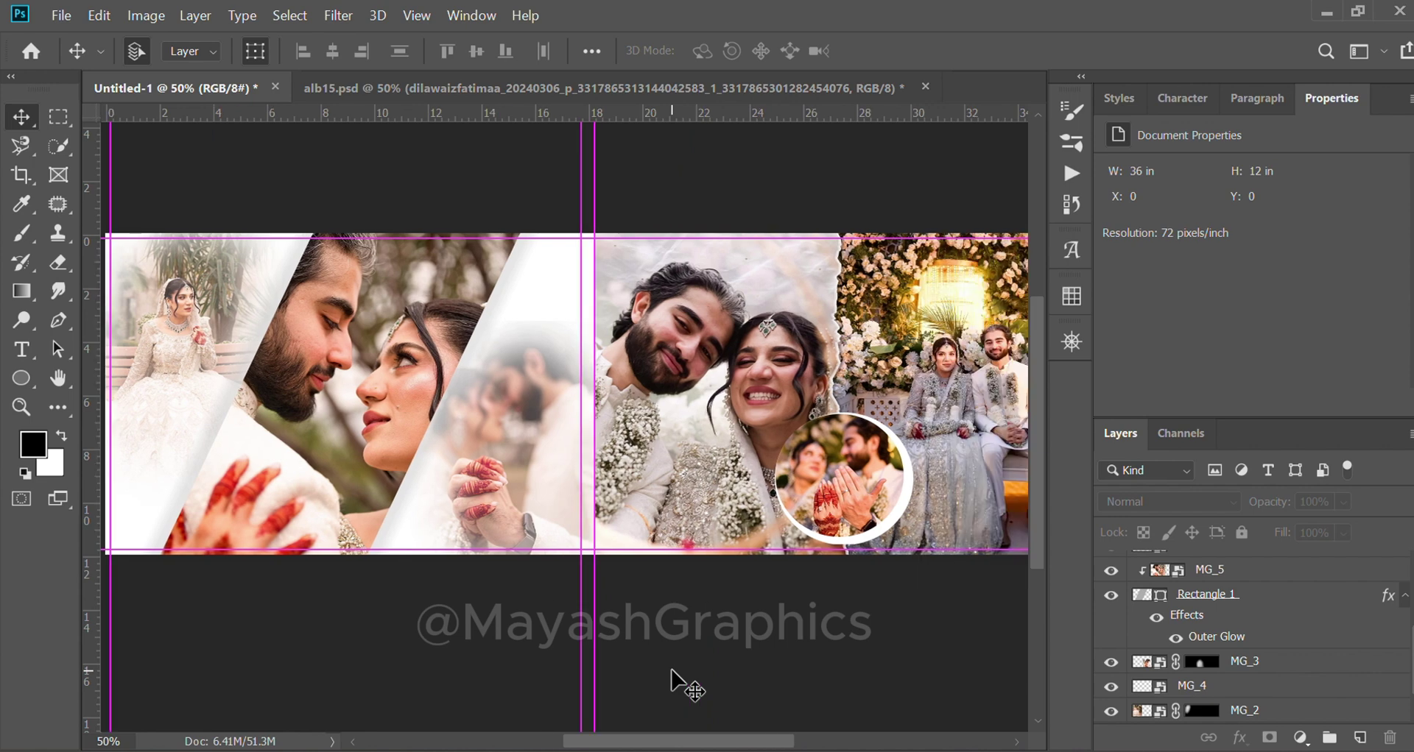
{"action": "scroll", "coordinate": [671, 672], "scroll_direction": "right", "scroll_amount": 3}
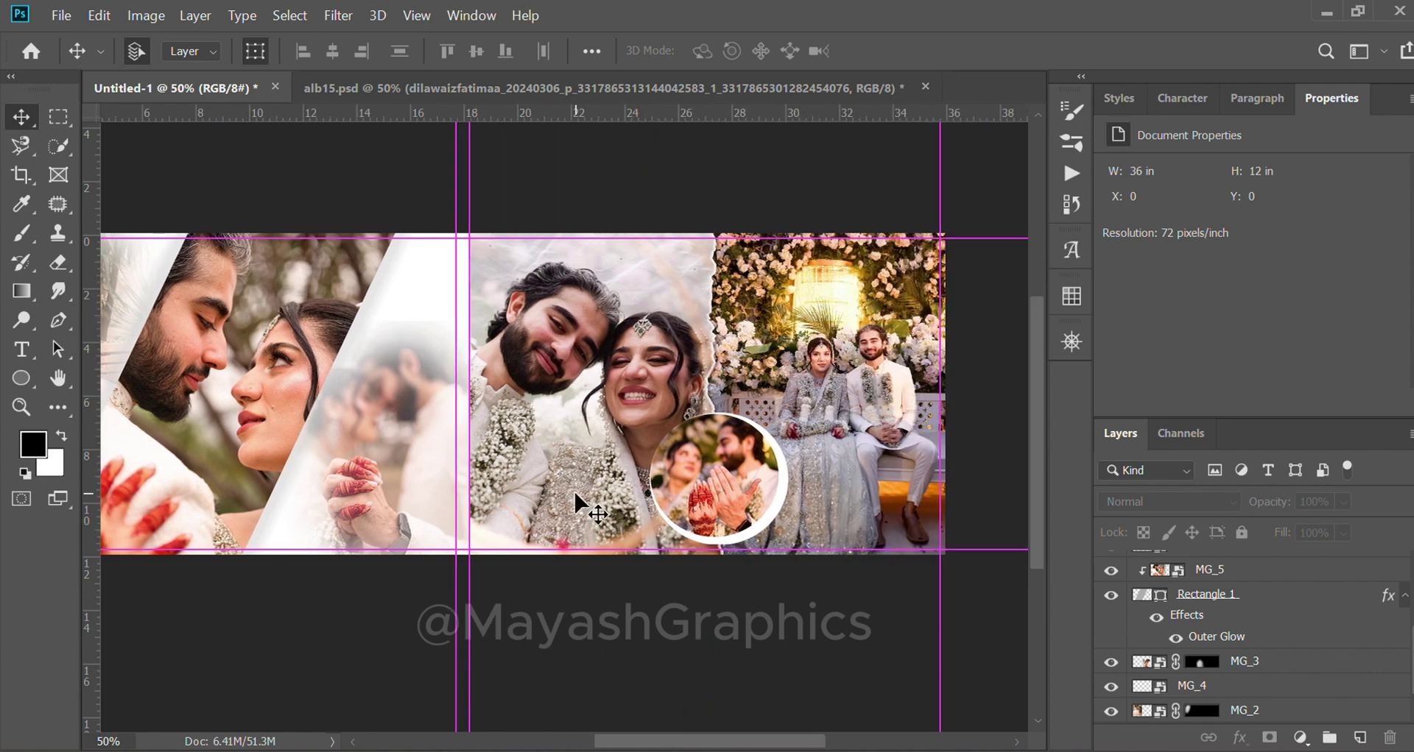
{"action": "left_click_drag", "start_coordinate": [573, 489], "coordinate": [573, 465]}
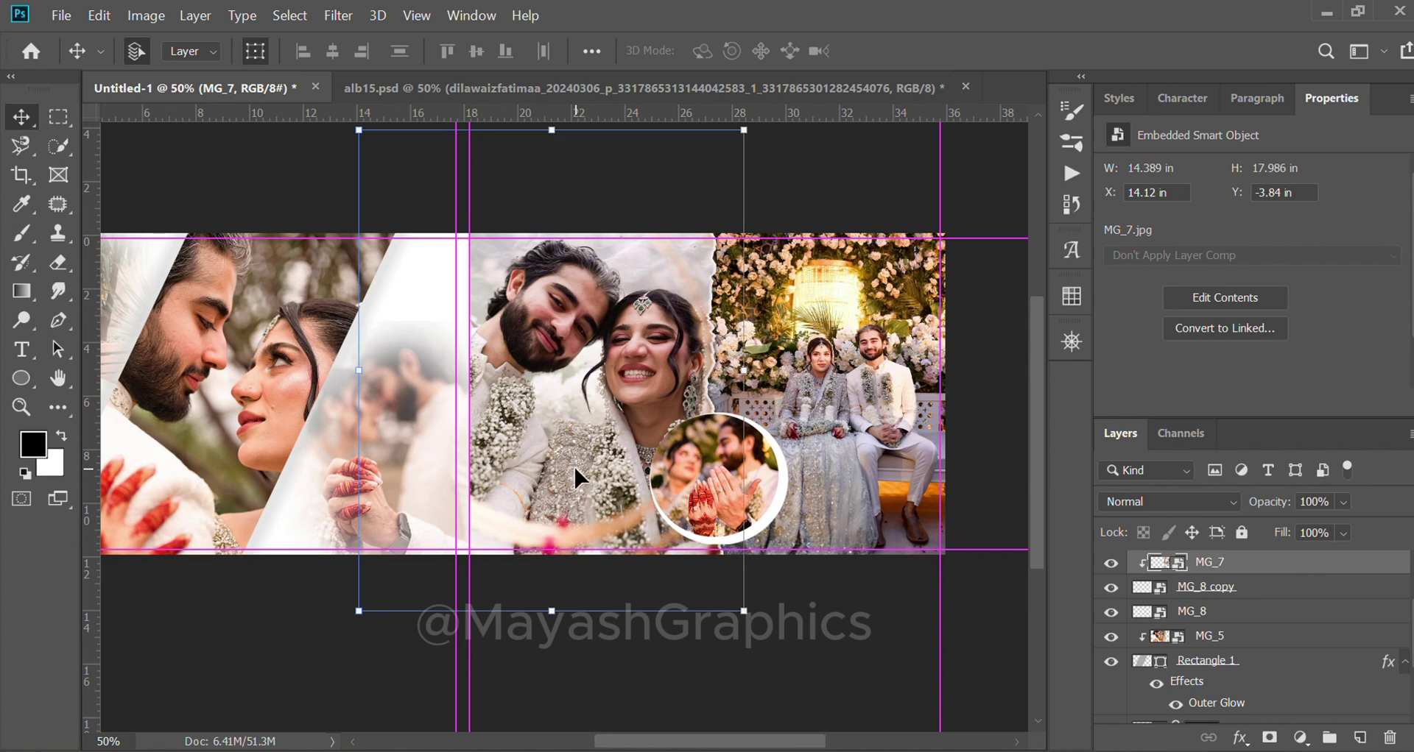
{"action": "left_click", "coordinate": [830, 672]}
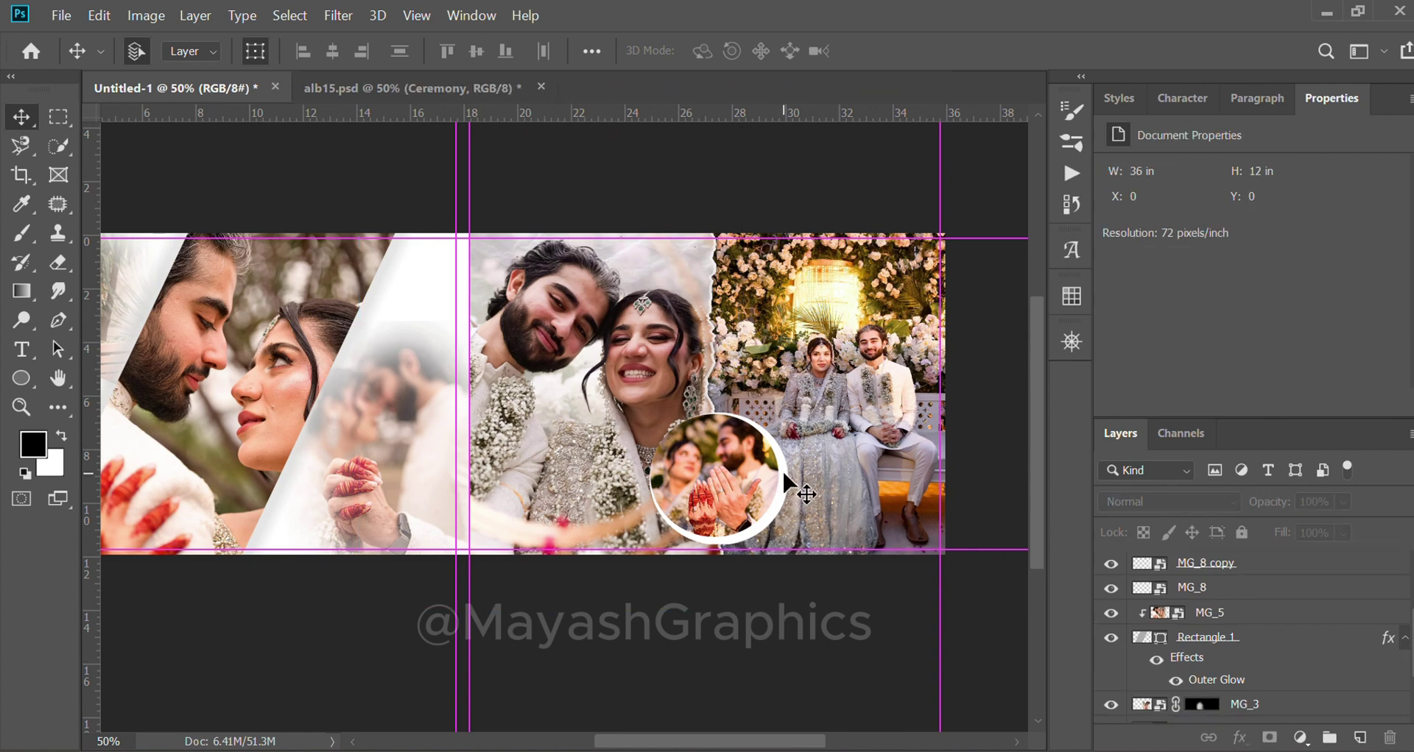
Step: Add a 'Nikaah' text layer below the couple
{"action": "key", "text": "t"}
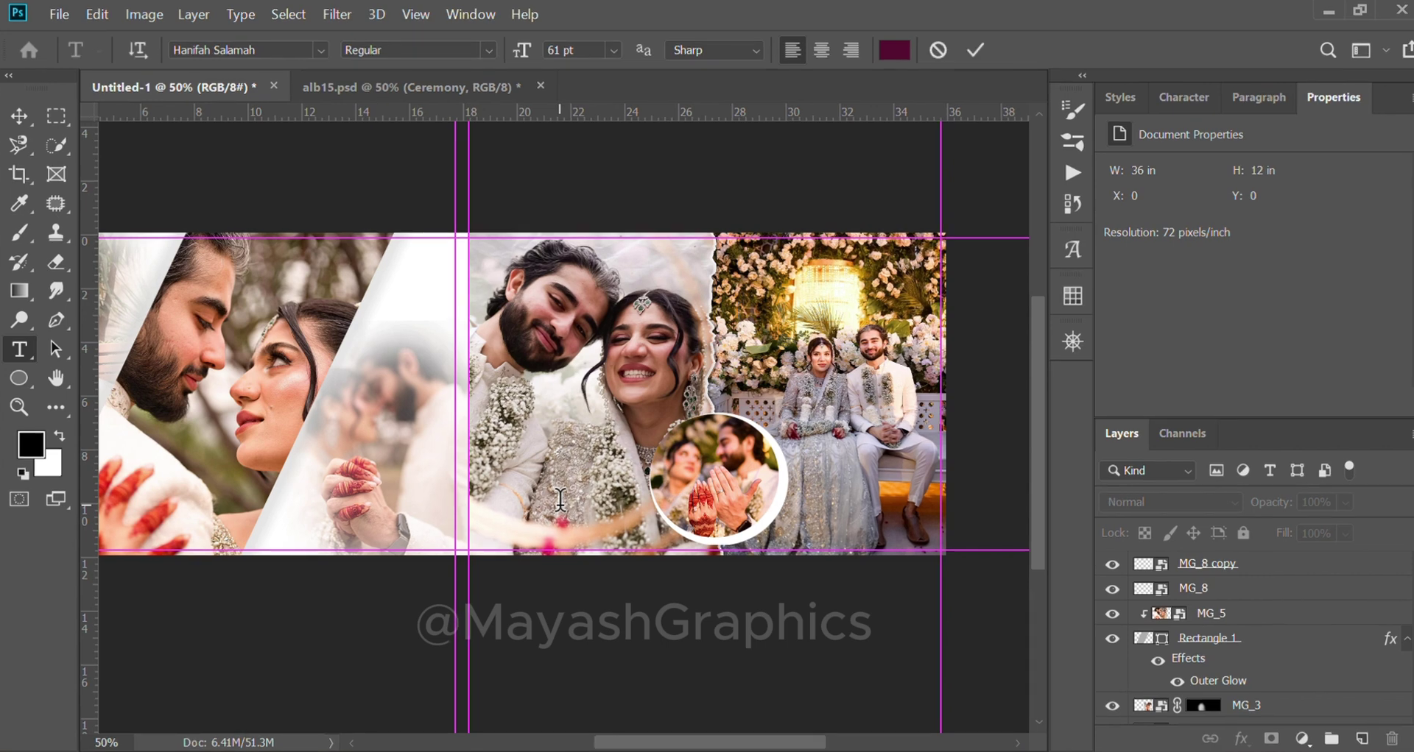
{"action": "left_click", "coordinate": [561, 499]}
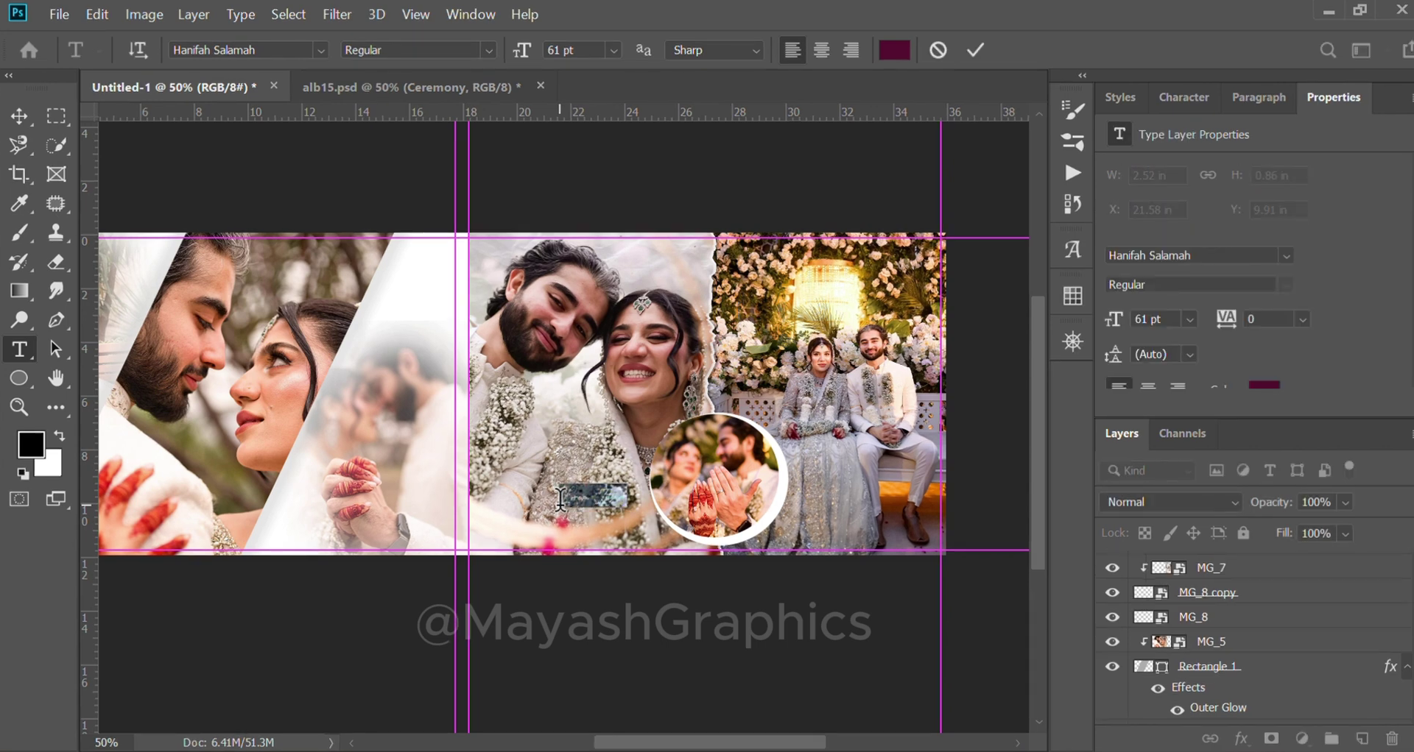
{"action": "key", "text": "BackSpace"}
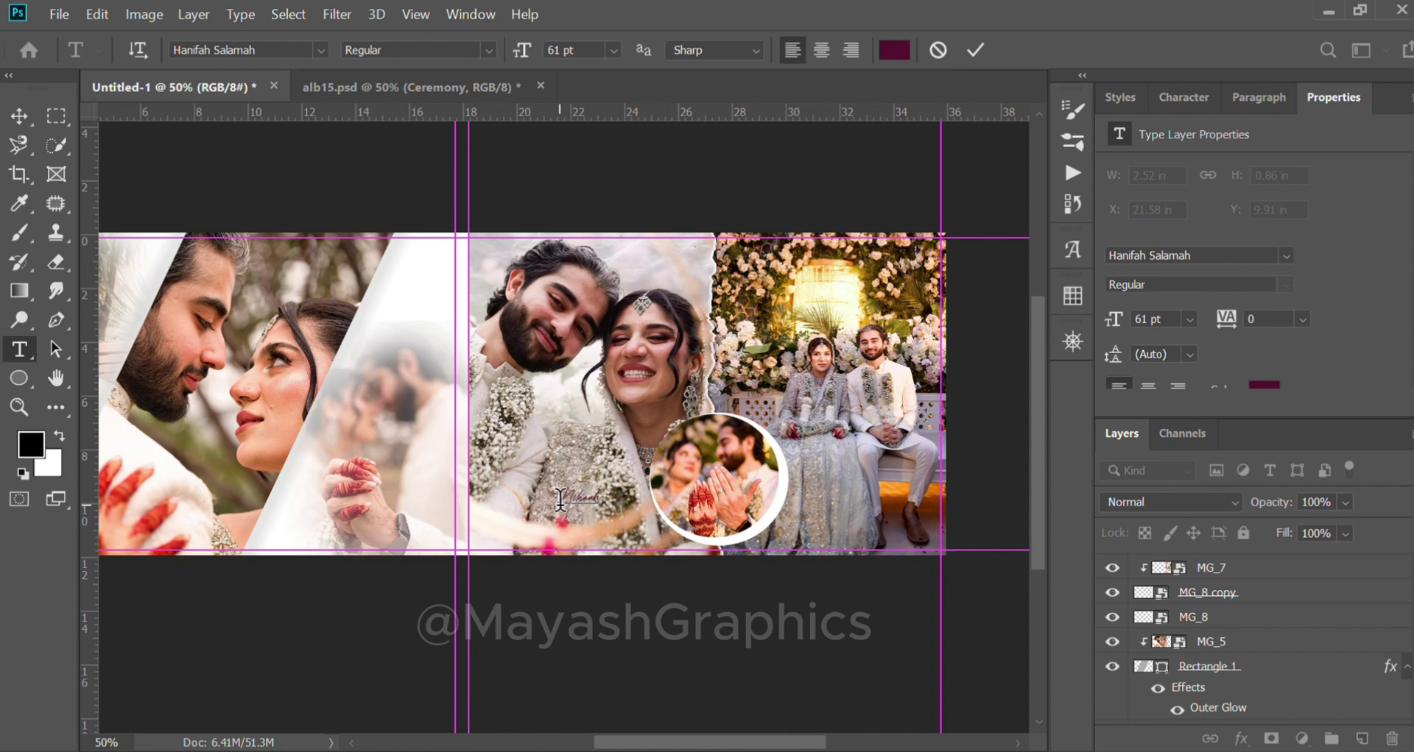
{"action": "left_click", "coordinate": [561, 508]}
{"action": "key", "text": "ctrl+Return"}
{"action": "key", "text": "v"}
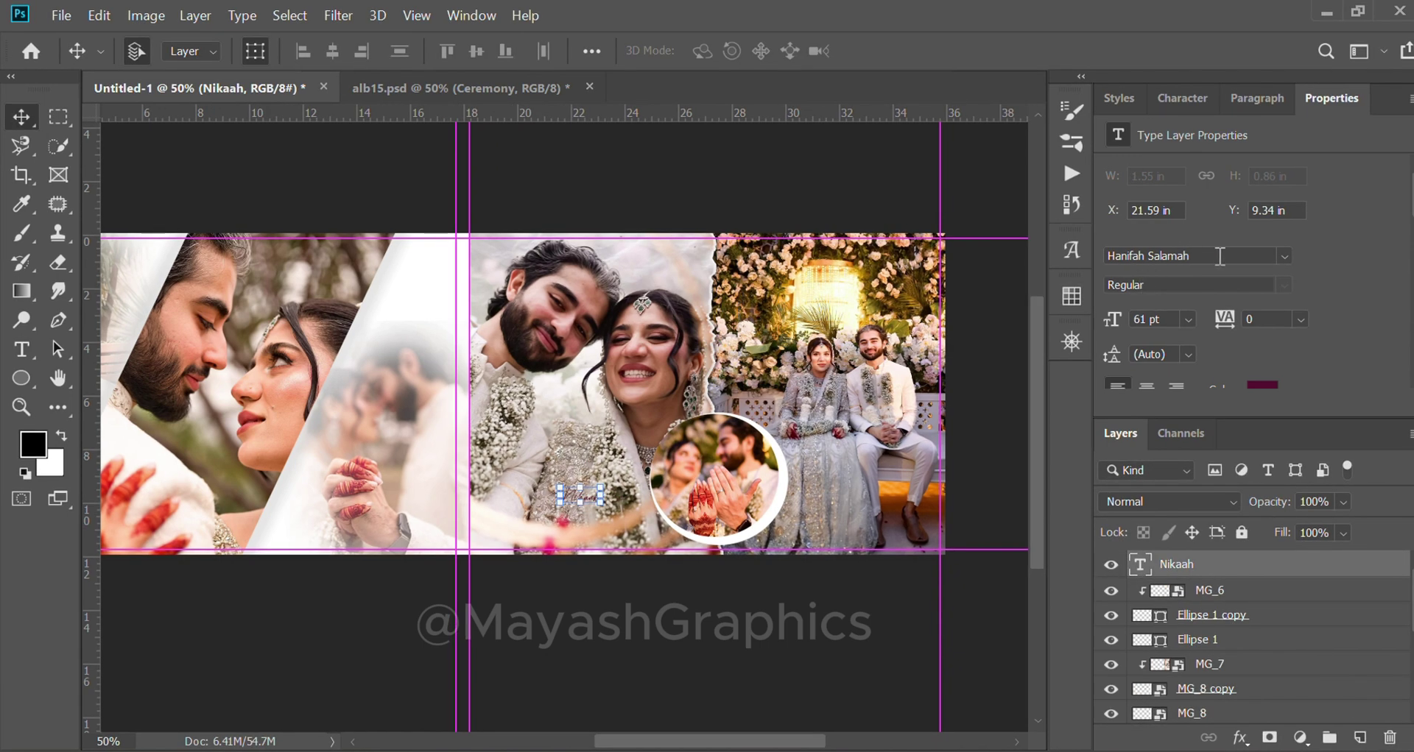
Step: Set Nikaah in the Alkia font at 88 pt and shift it left and slightly down
{"action": "left_click", "coordinate": [1178, 103]}
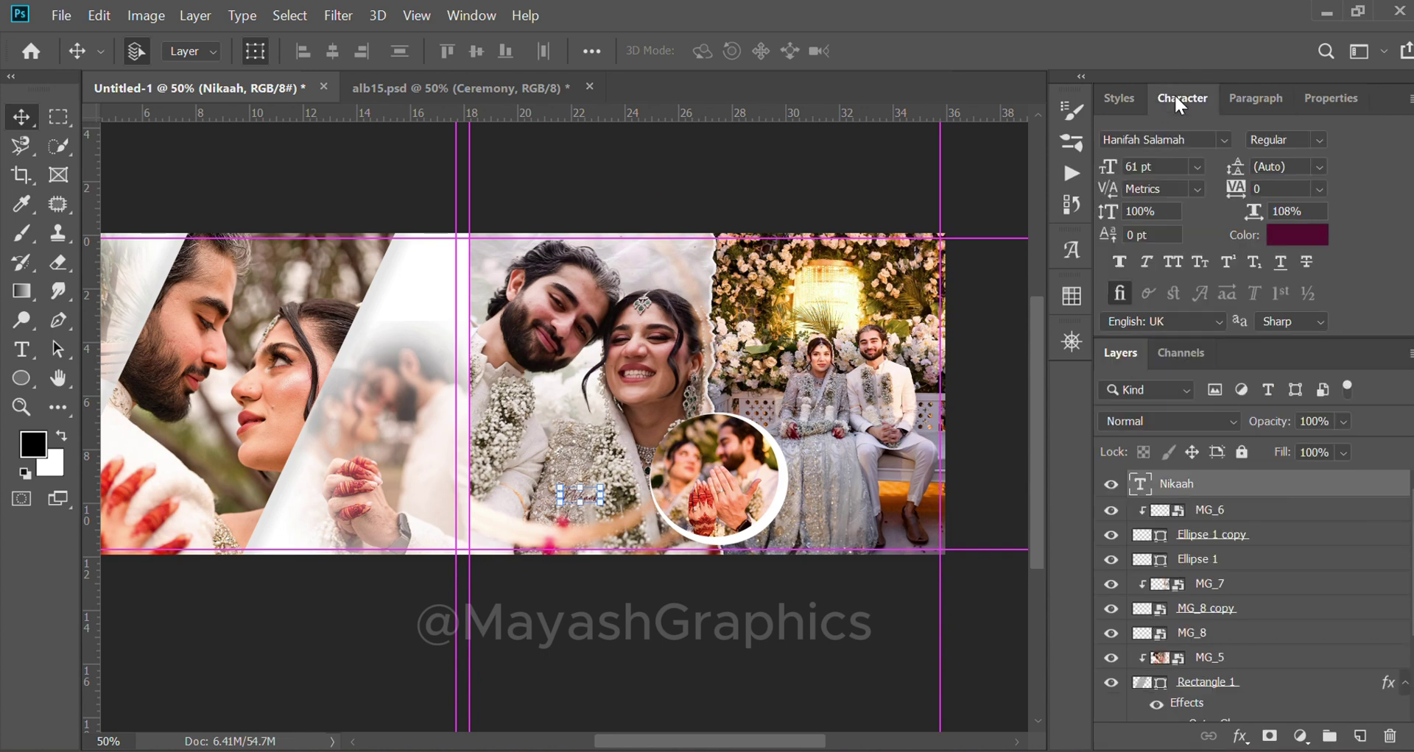
{"action": "left_click", "coordinate": [1224, 140]}
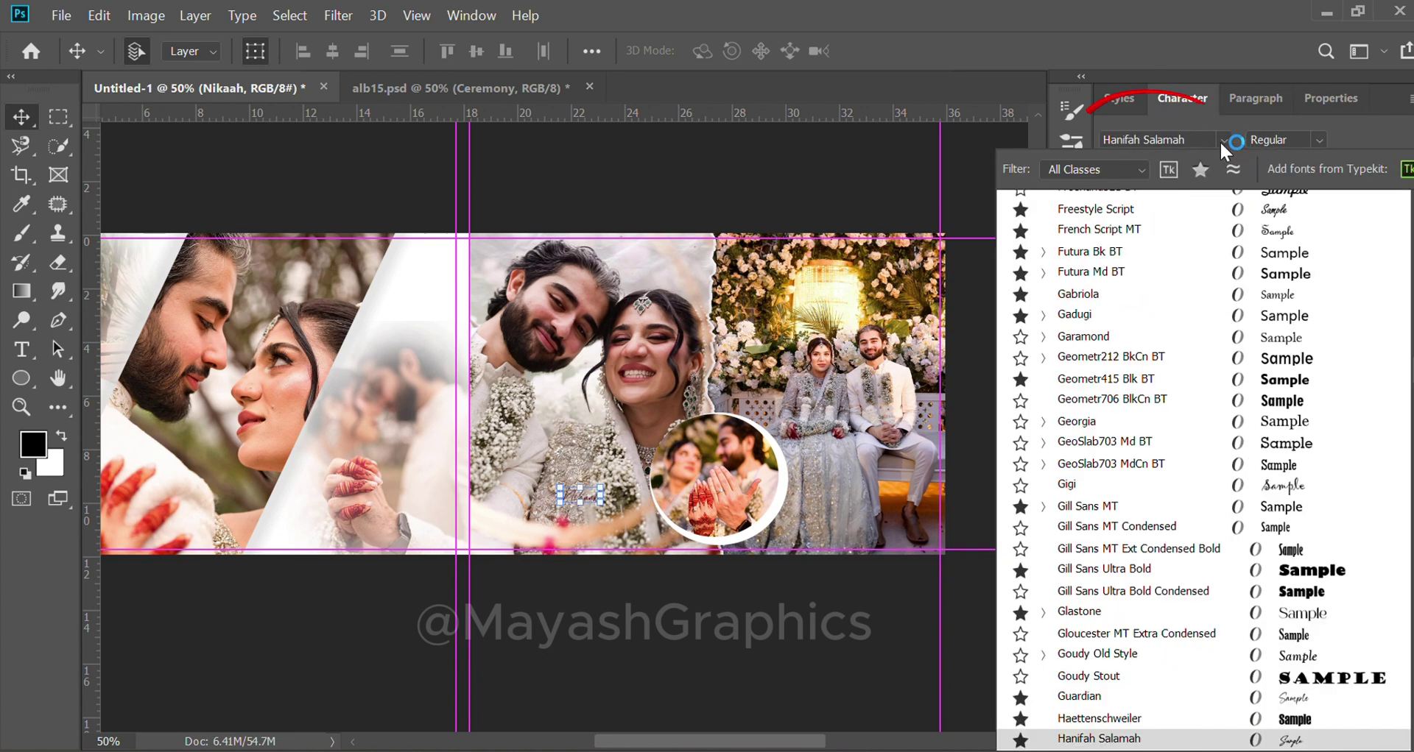
{"action": "type", "text": "a"}
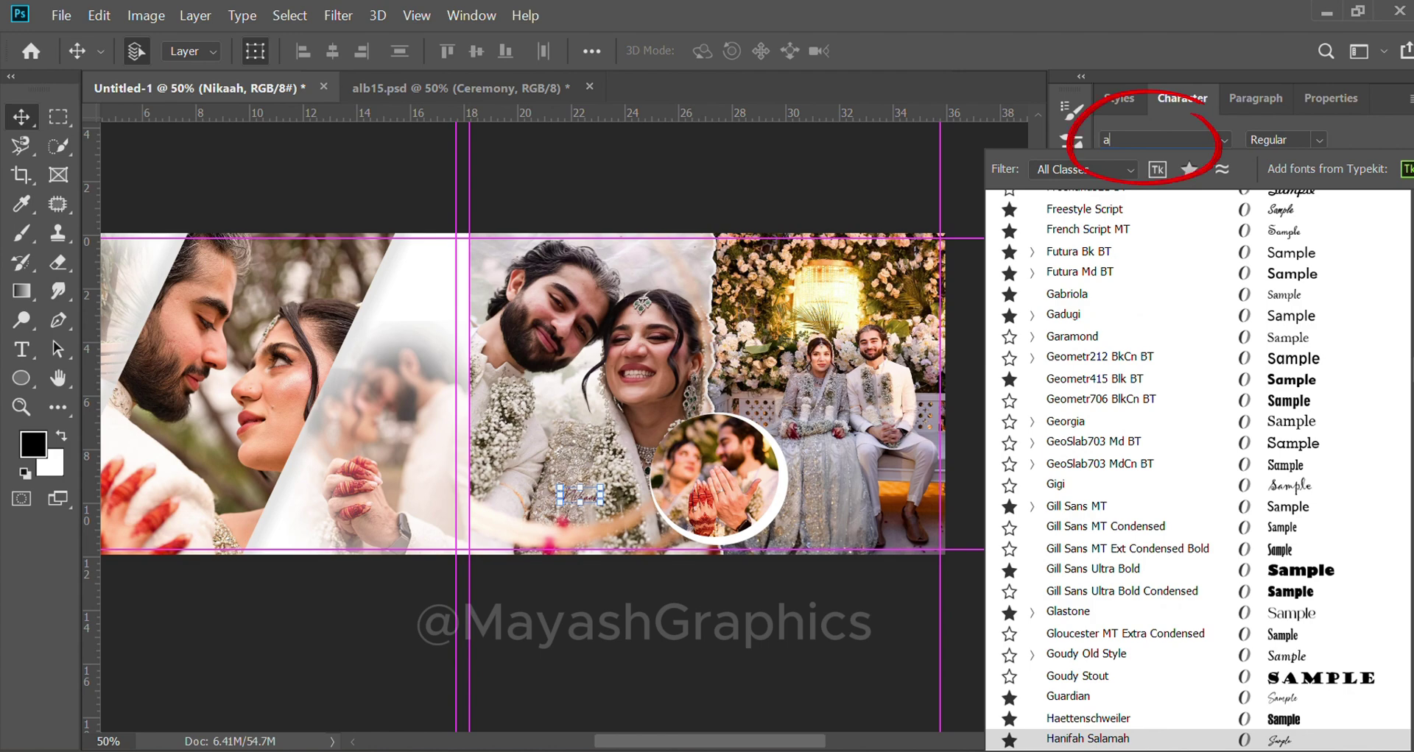
{"action": "type", "text": "l"}
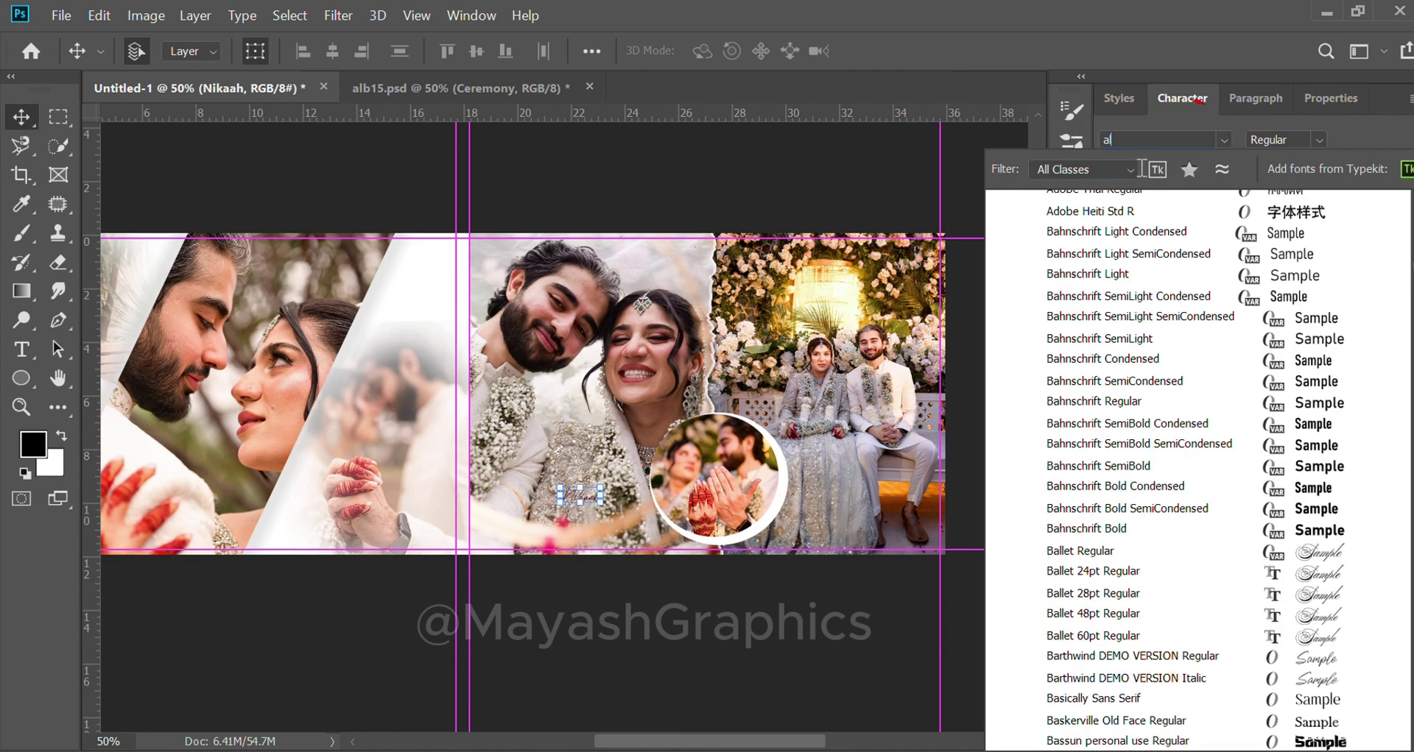
{"action": "type", "text": "ki"}
{"action": "left_click", "coordinate": [1110, 210]}
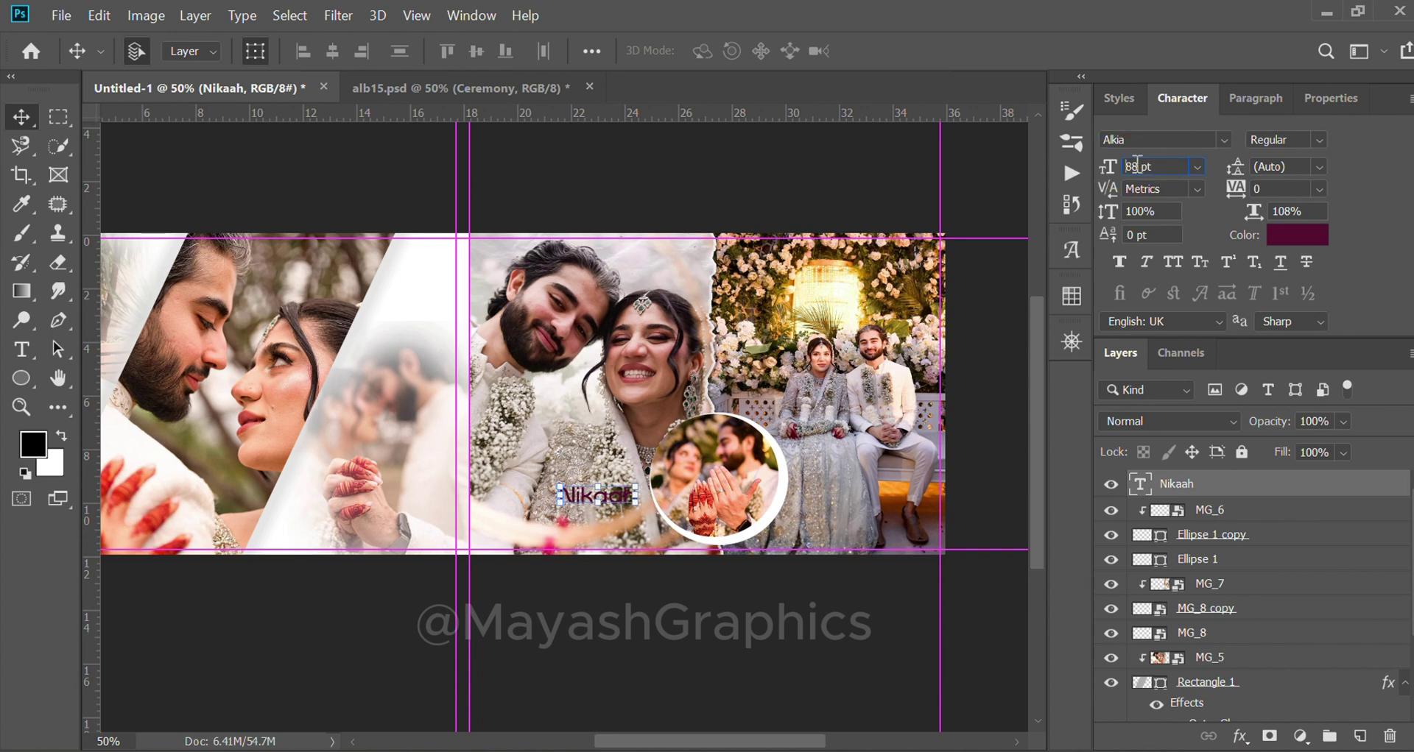
{"action": "key", "text": "Return"}
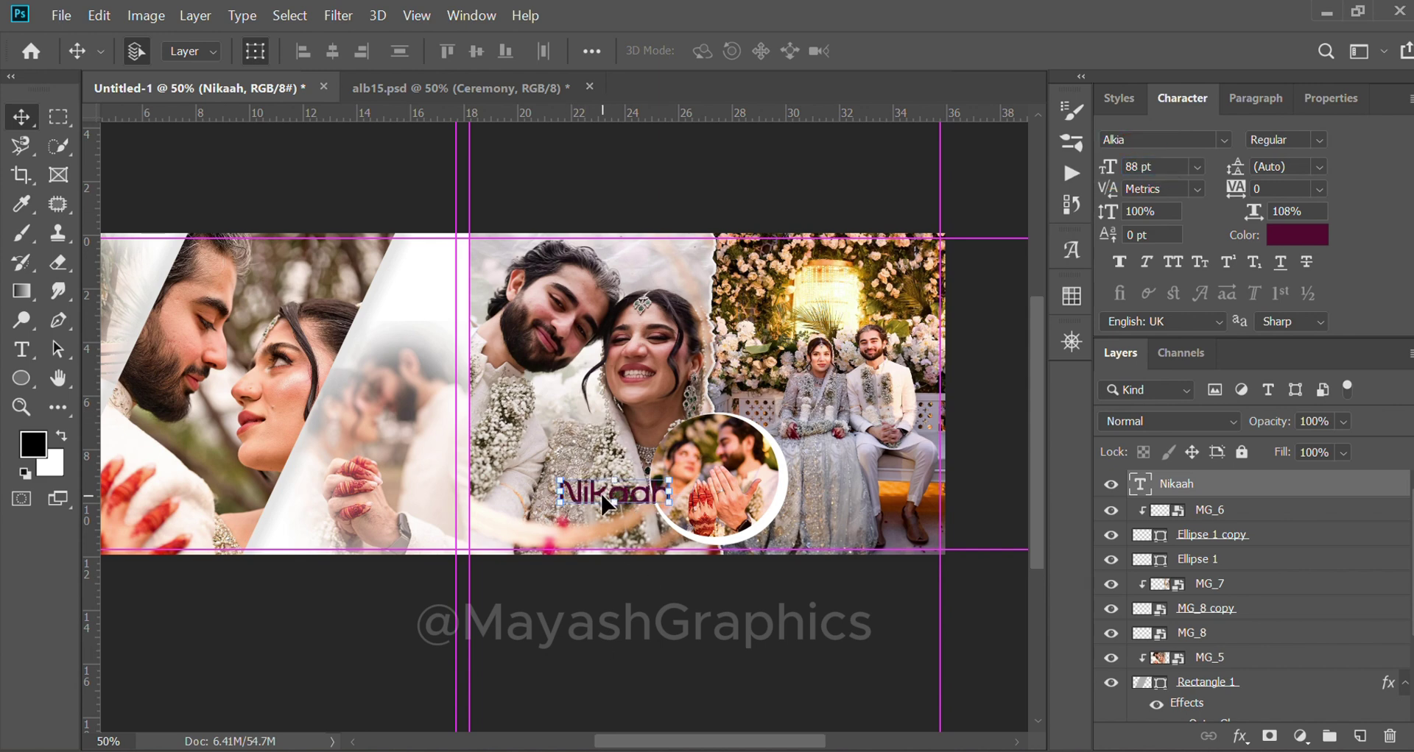
{"action": "left_click_drag", "start_coordinate": [605, 504], "coordinate": [547, 519]}
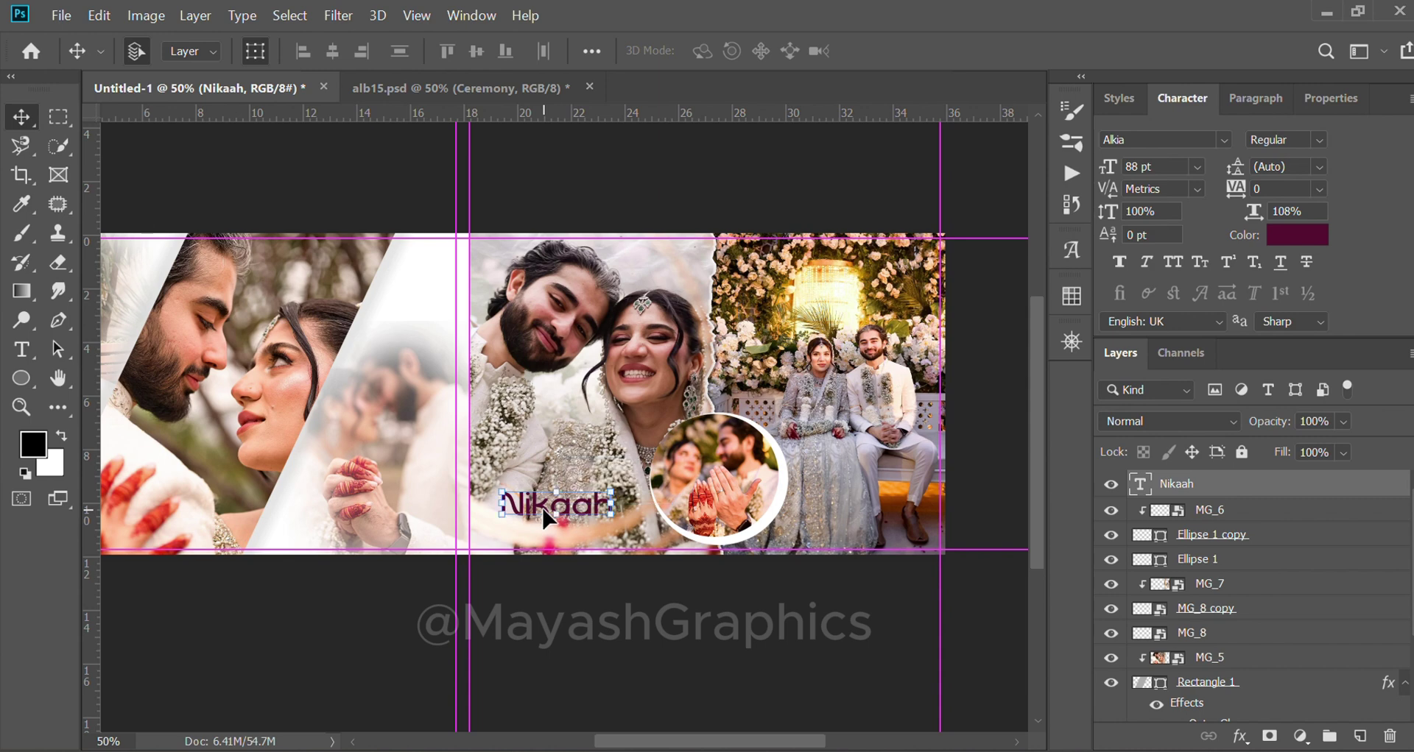
Step: Recolour the Nikaah text to olive-gold #554105
{"action": "left_click", "coordinate": [1288, 235]}
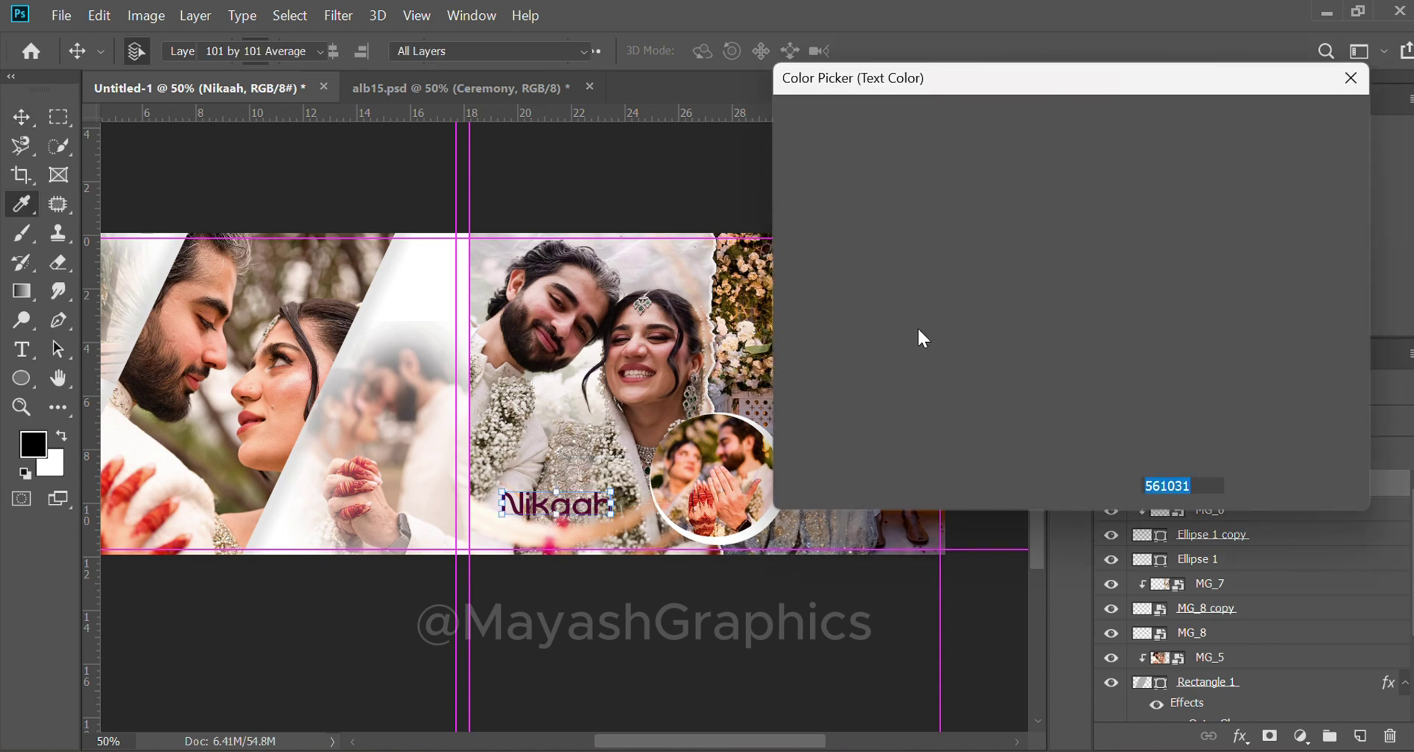
{"action": "type", "text": "554105"}
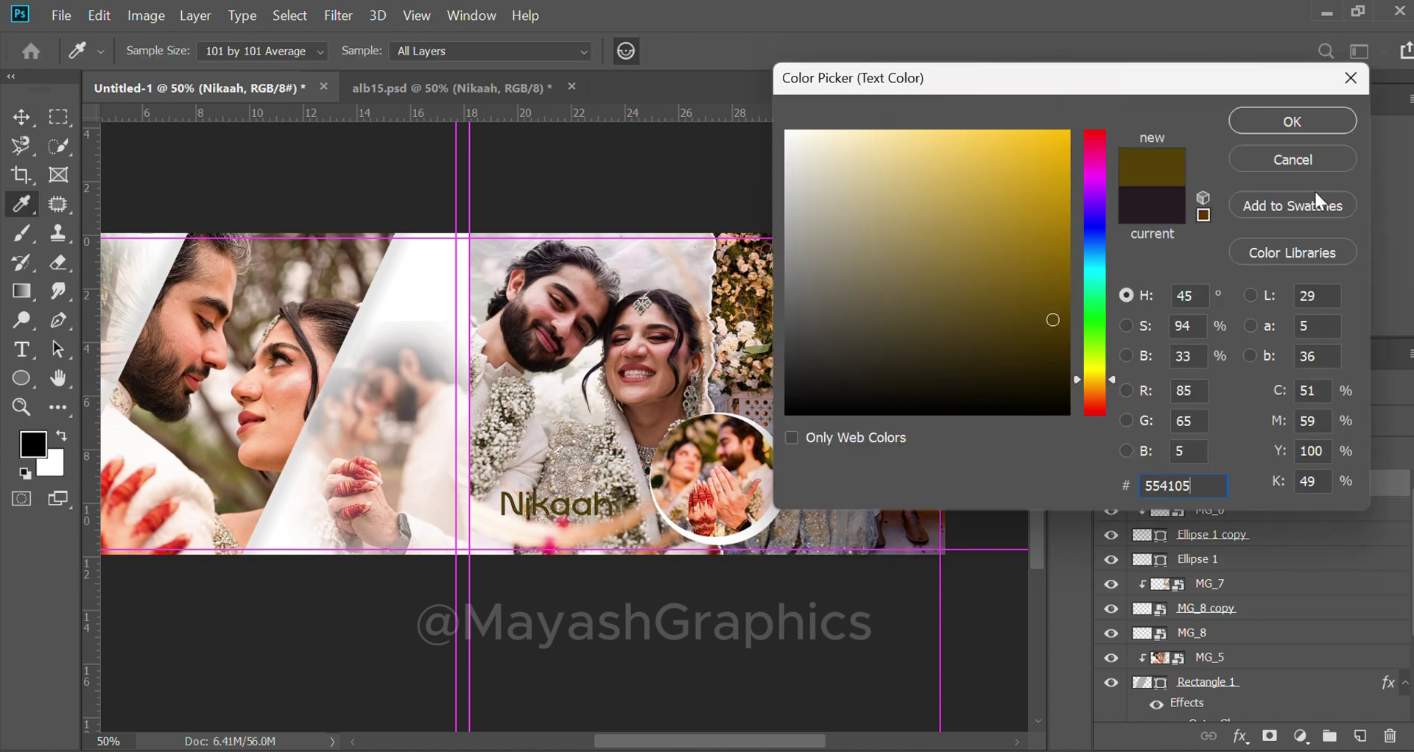
{"action": "left_click", "coordinate": [1303, 122]}
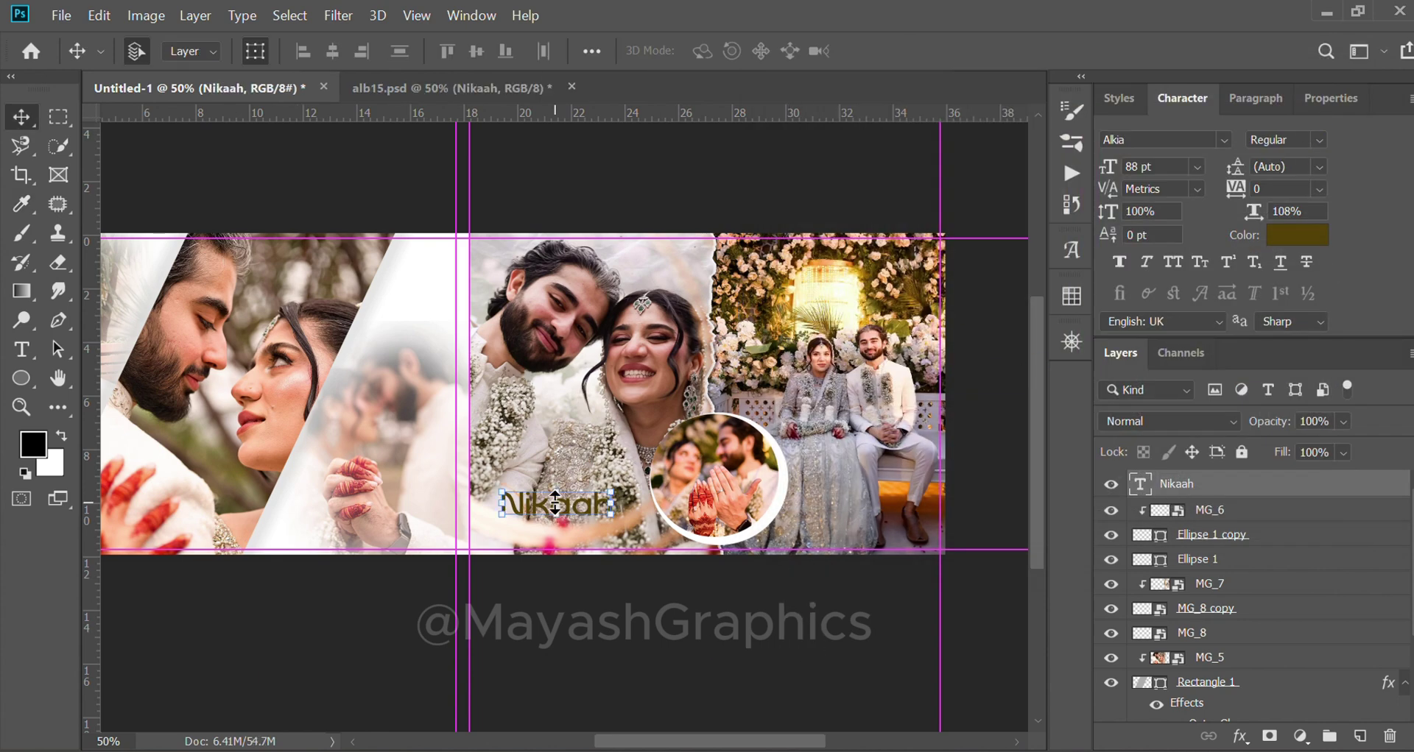
Step: Add a new 'Ceremony' text line above Nikaah
{"action": "key", "text": "t"}
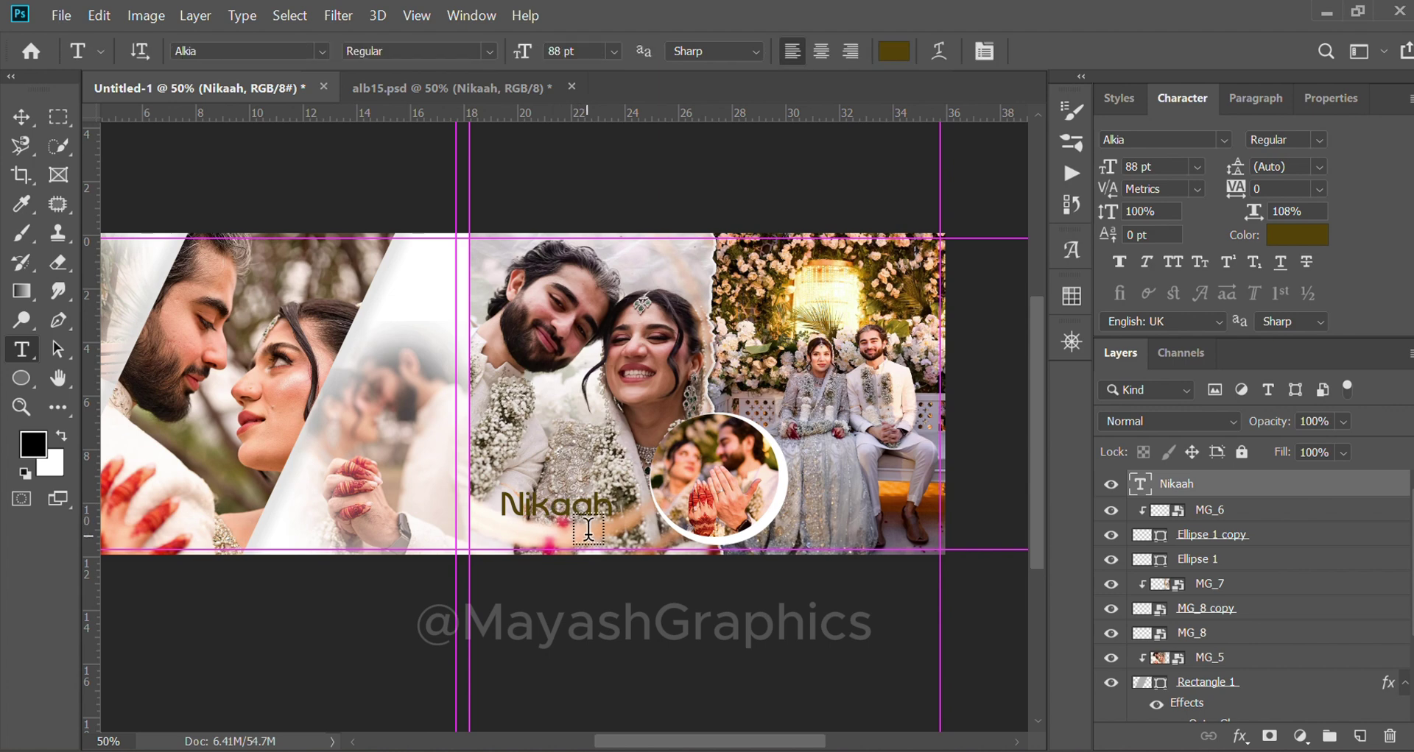
{"action": "left_click", "coordinate": [550, 448]}
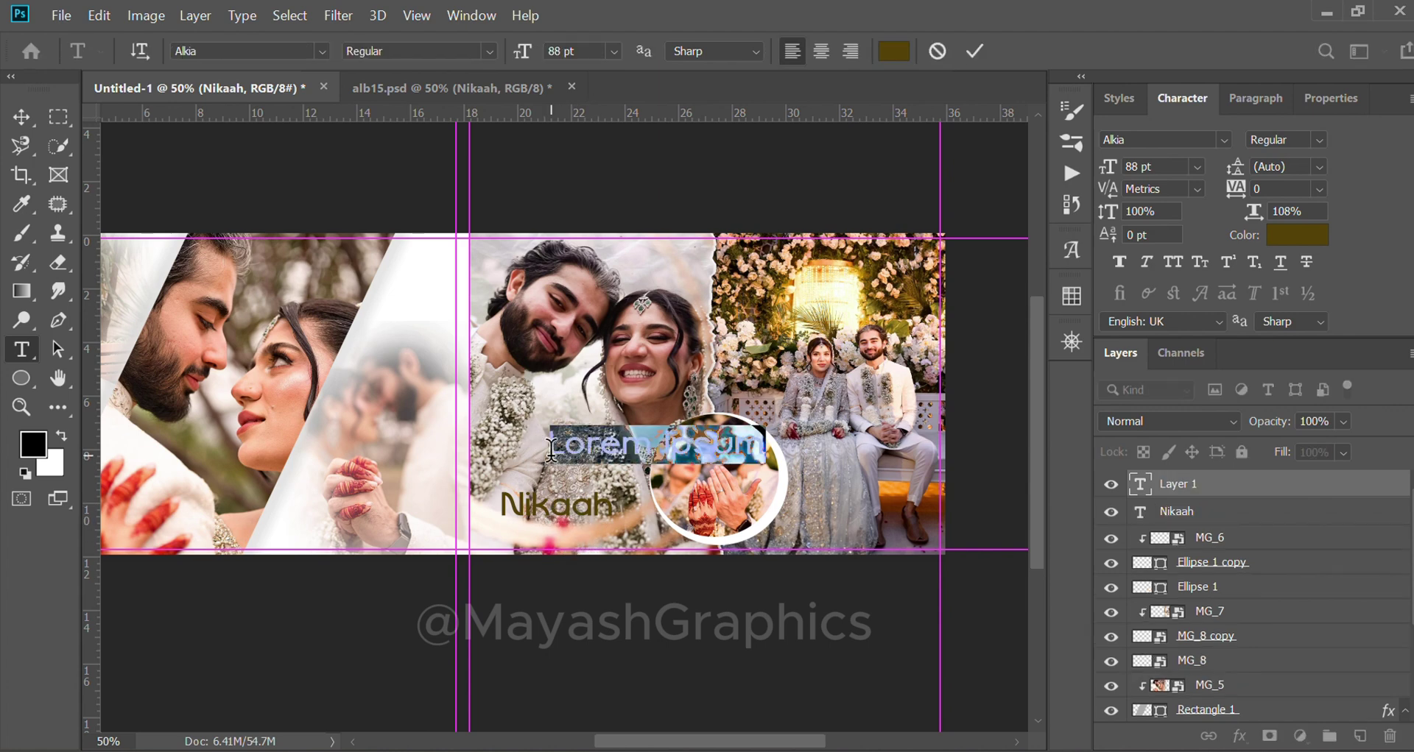
{"action": "type", "text": "Cere"}
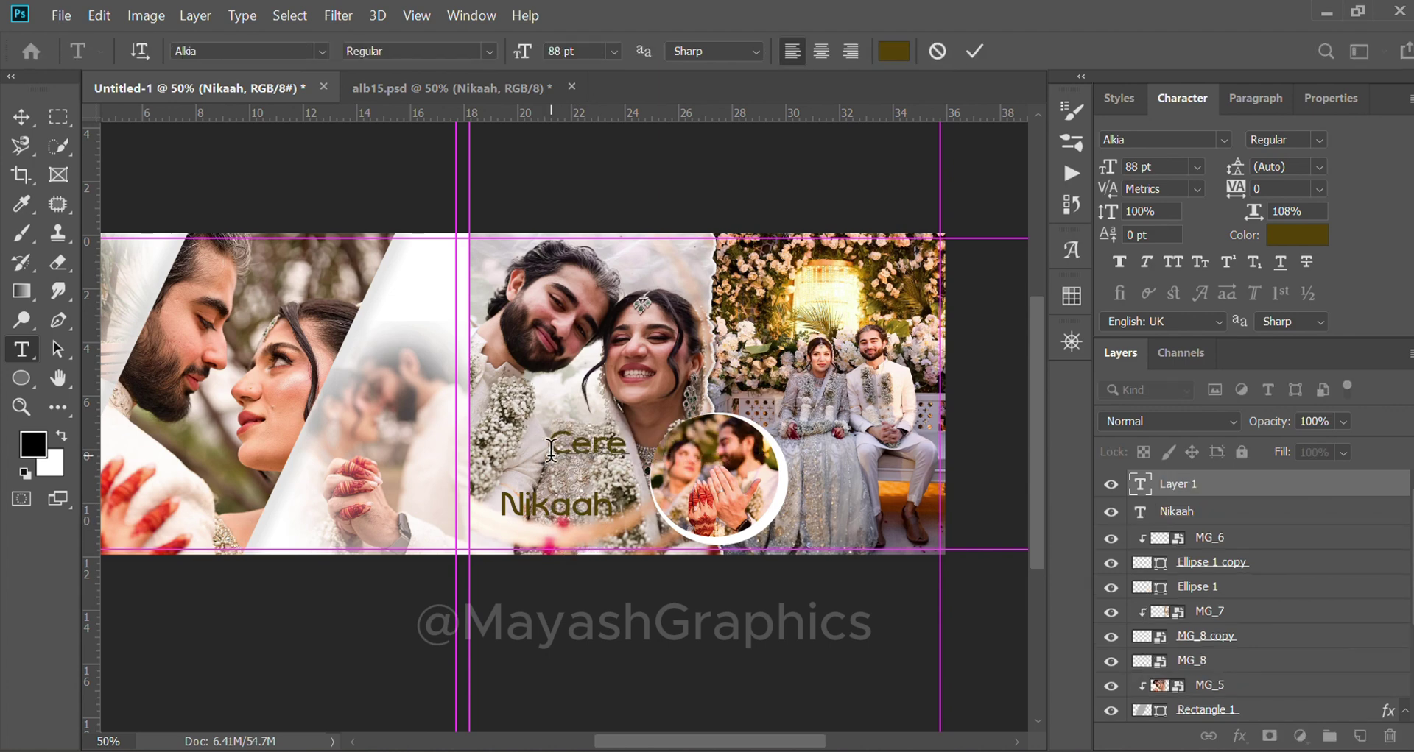
{"action": "type", "text": "omny"}
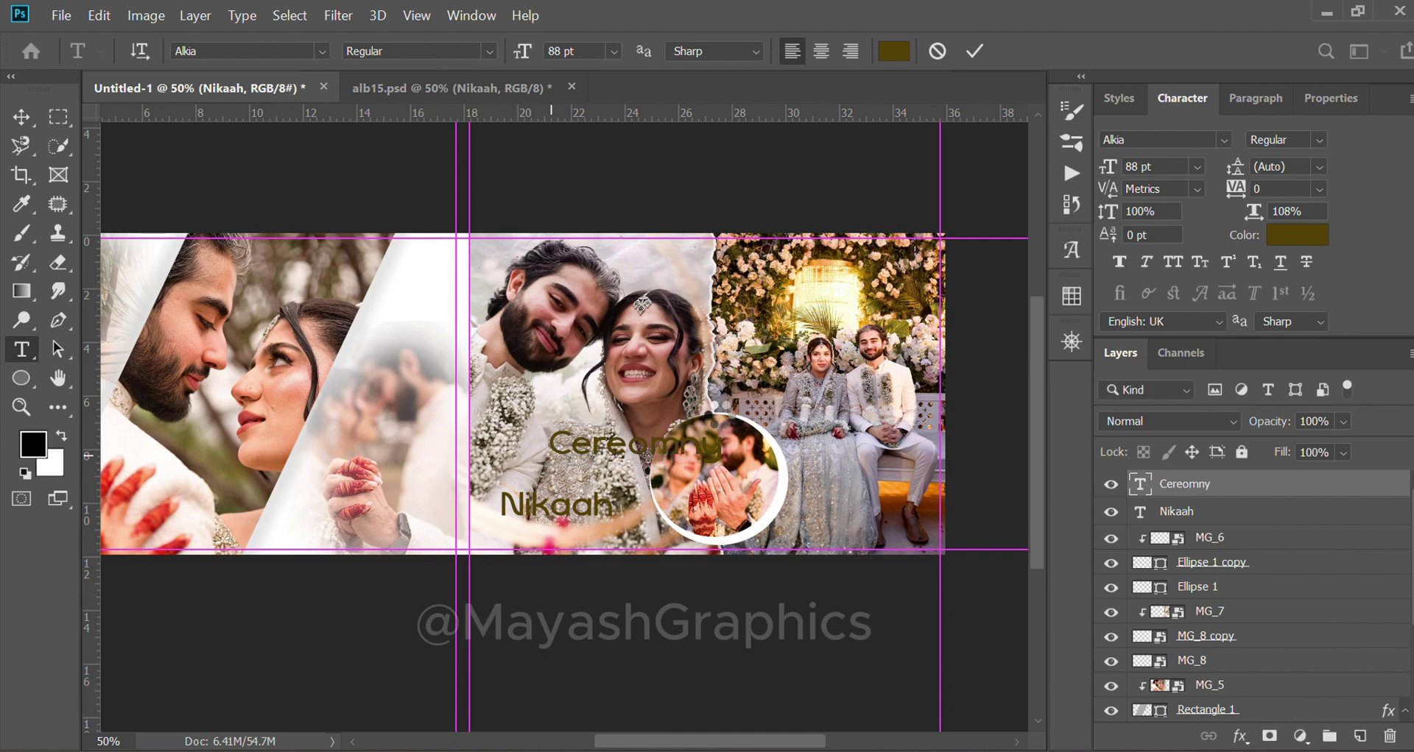
{"action": "key", "text": "ctrl+Return"}
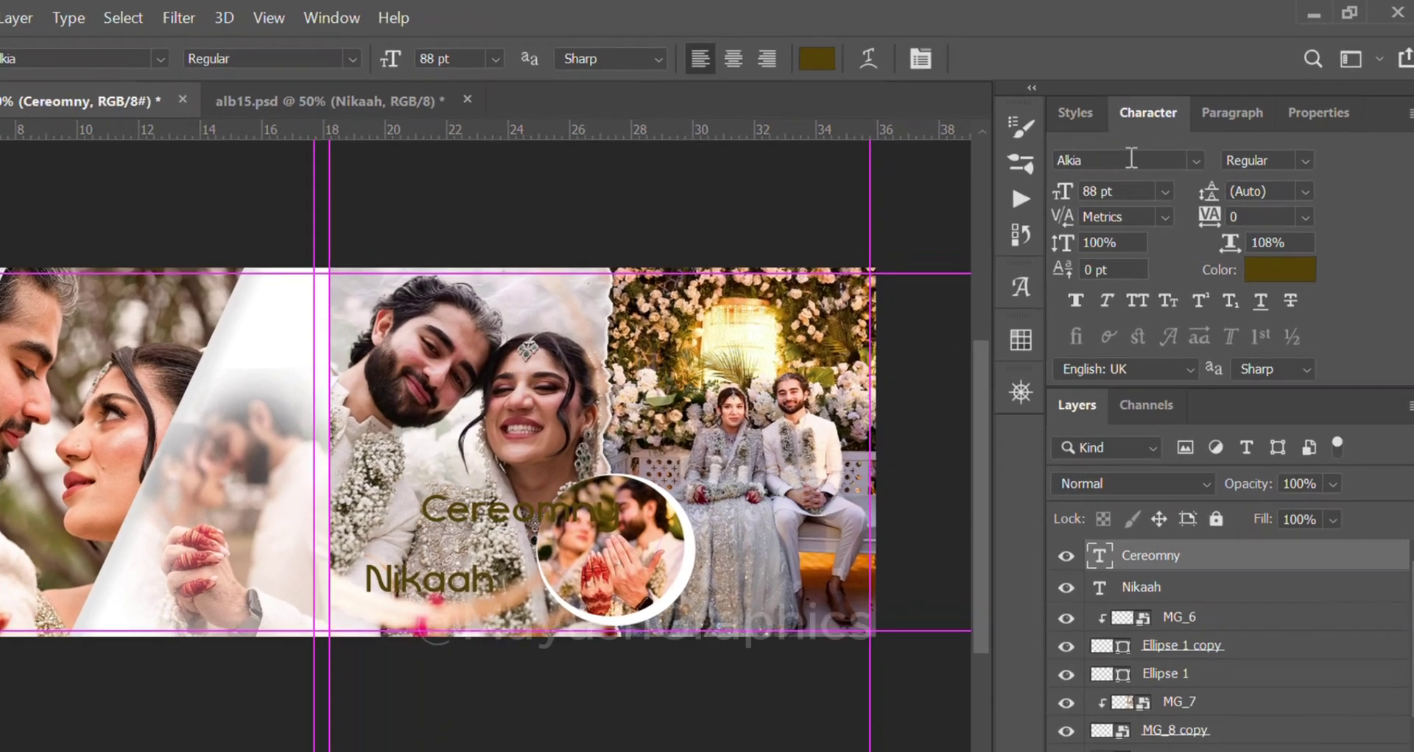
Step: Set Ceremony in Hanifah Salamah at 120 pt and move it just beneath Nikaah
{"action": "left_click", "coordinate": [1131, 157]}
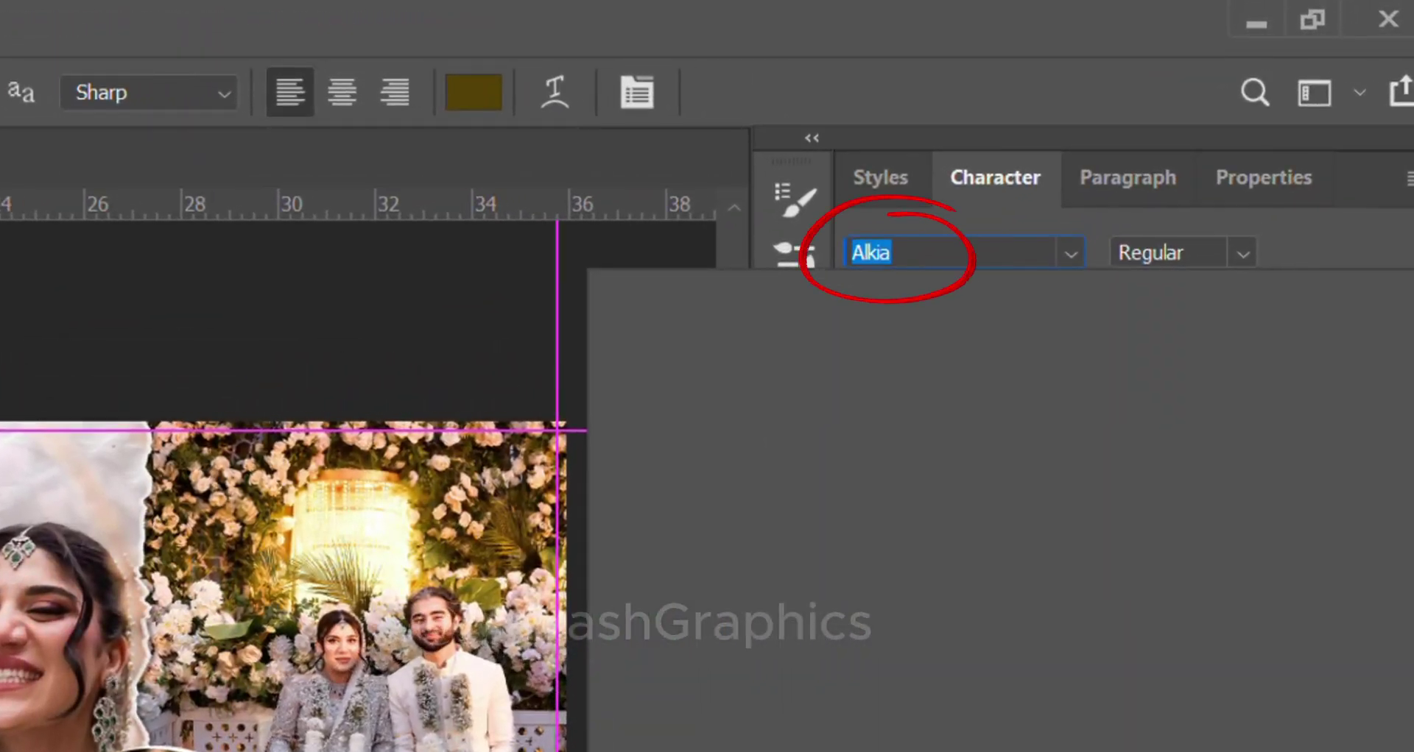
{"action": "type", "text": "hanifah"}
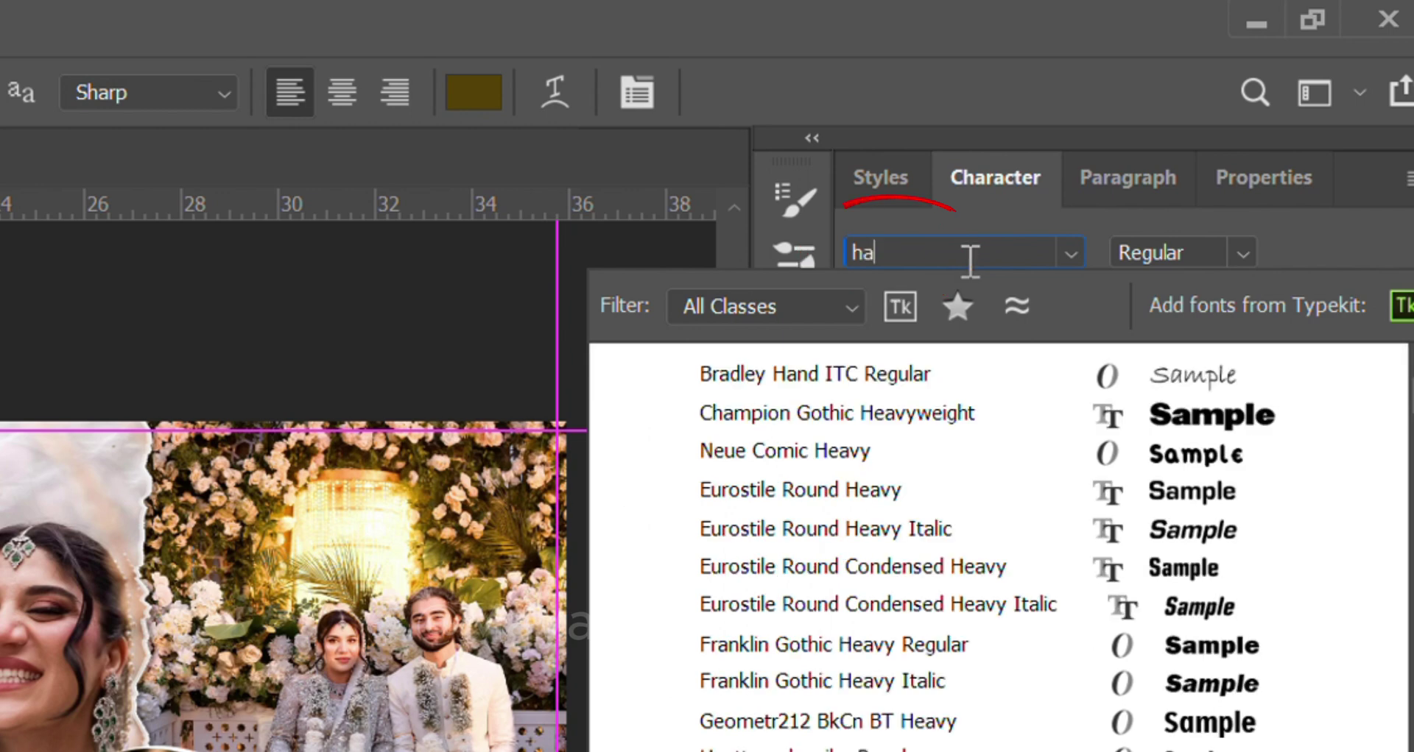
{"action": "key", "text": "BackSpace"}
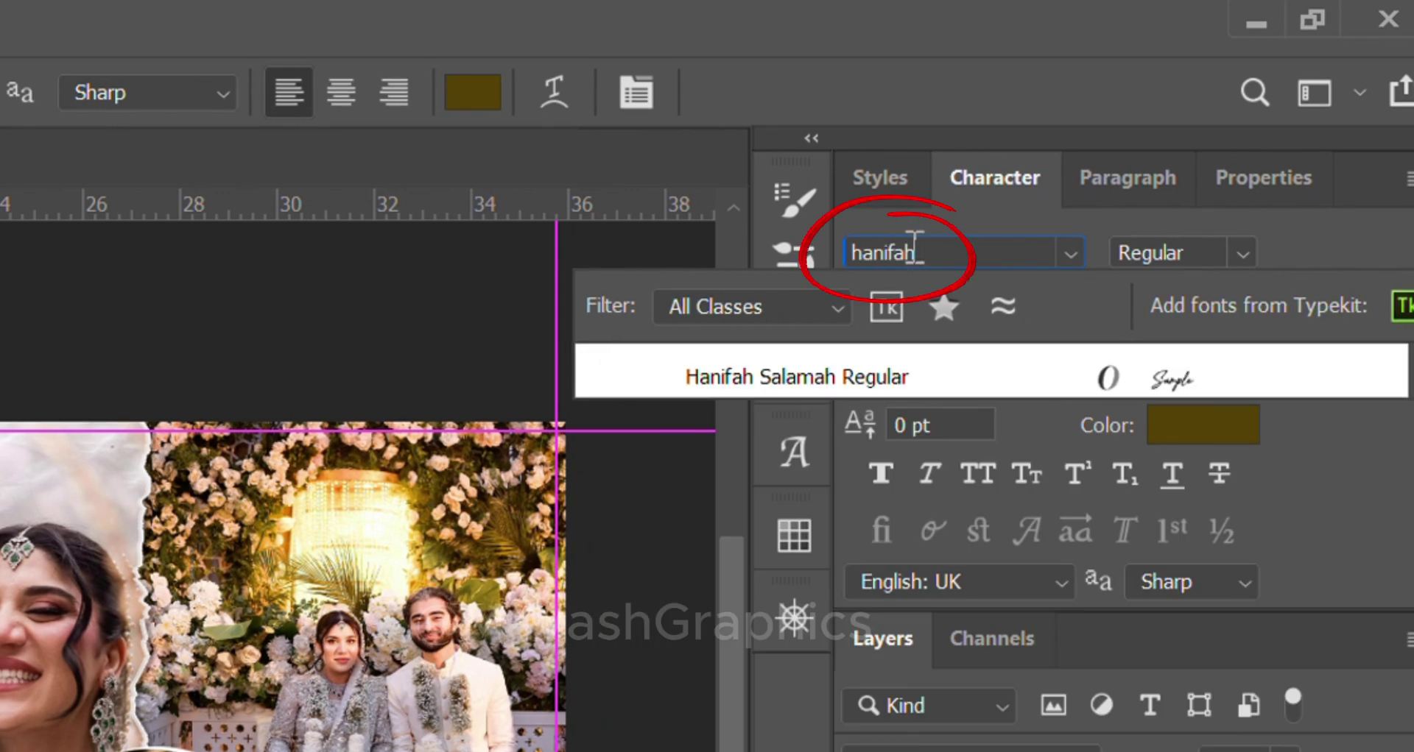
{"action": "left_click", "coordinate": [847, 377]}
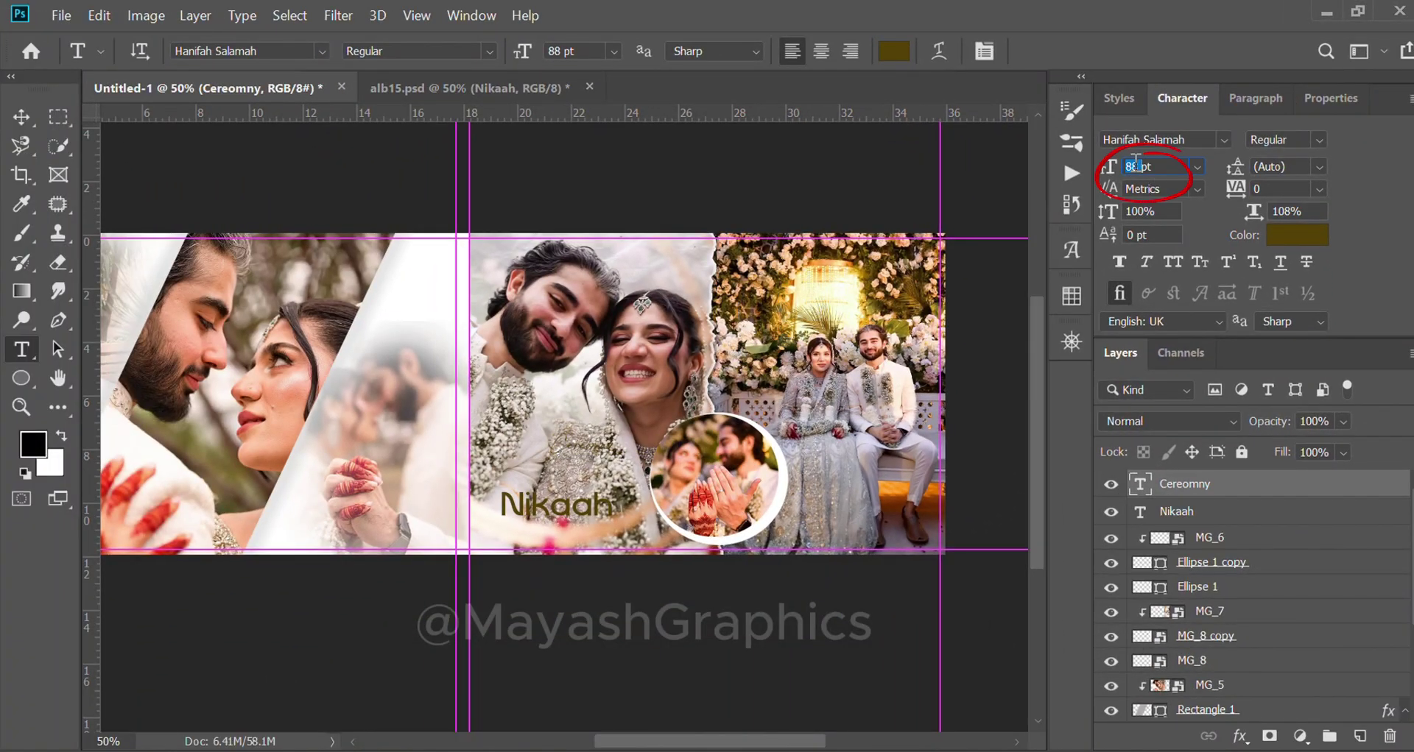
{"action": "type", "text": "120"}
{"action": "key", "text": "Return"}
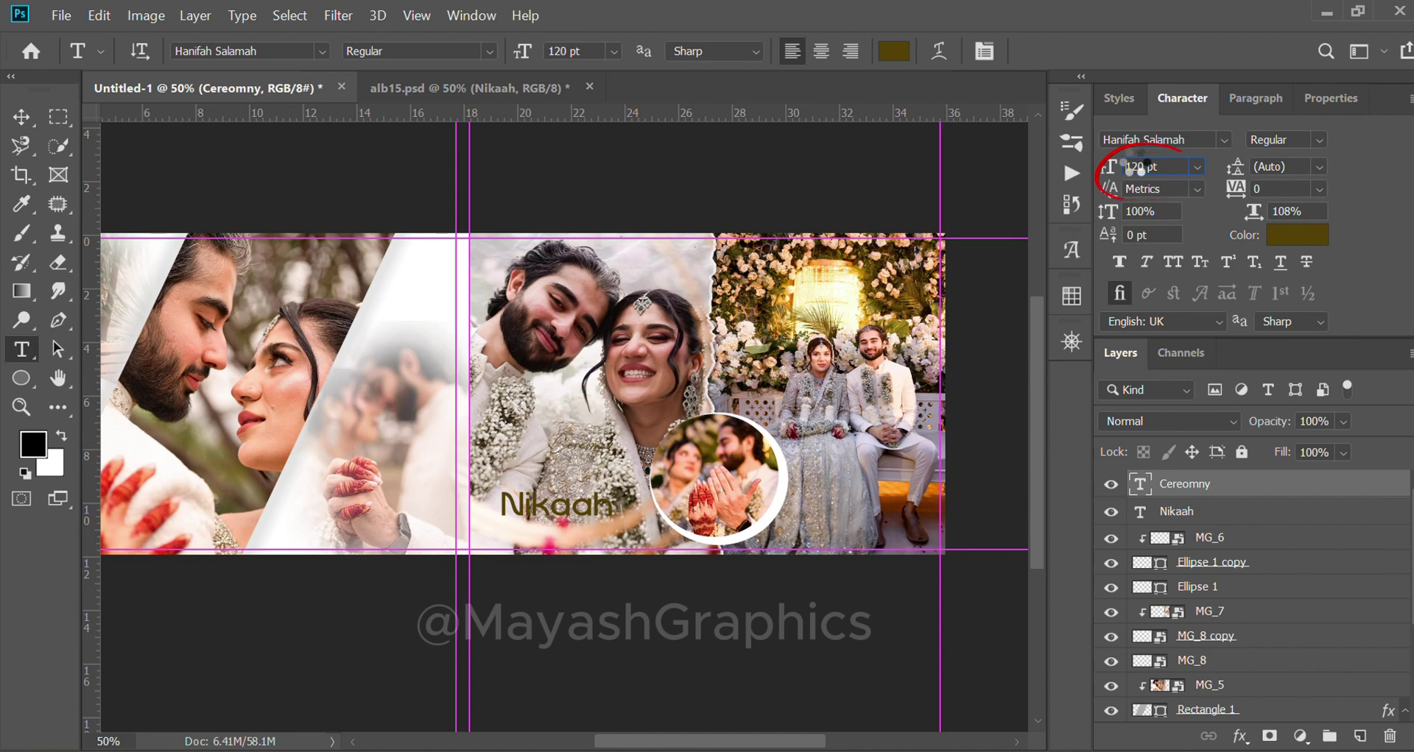
{"action": "key", "text": "v"}
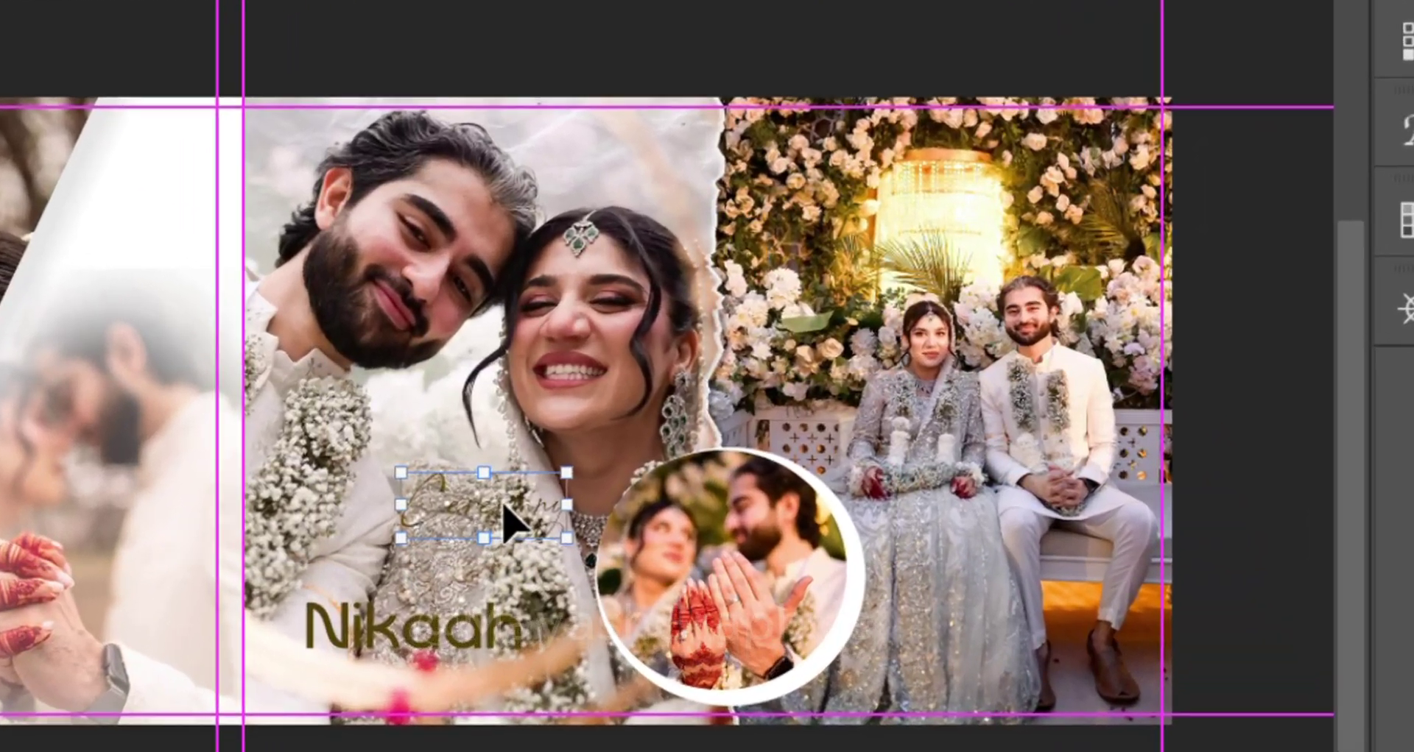
{"action": "mouse_move", "coordinate": [519, 508]}
{"action": "left_mouse_down"}
{"action": "mouse_move", "coordinate": [483, 673]}
{"action": "mouse_move", "coordinate": [463, 676]}
{"action": "left_mouse_up"}
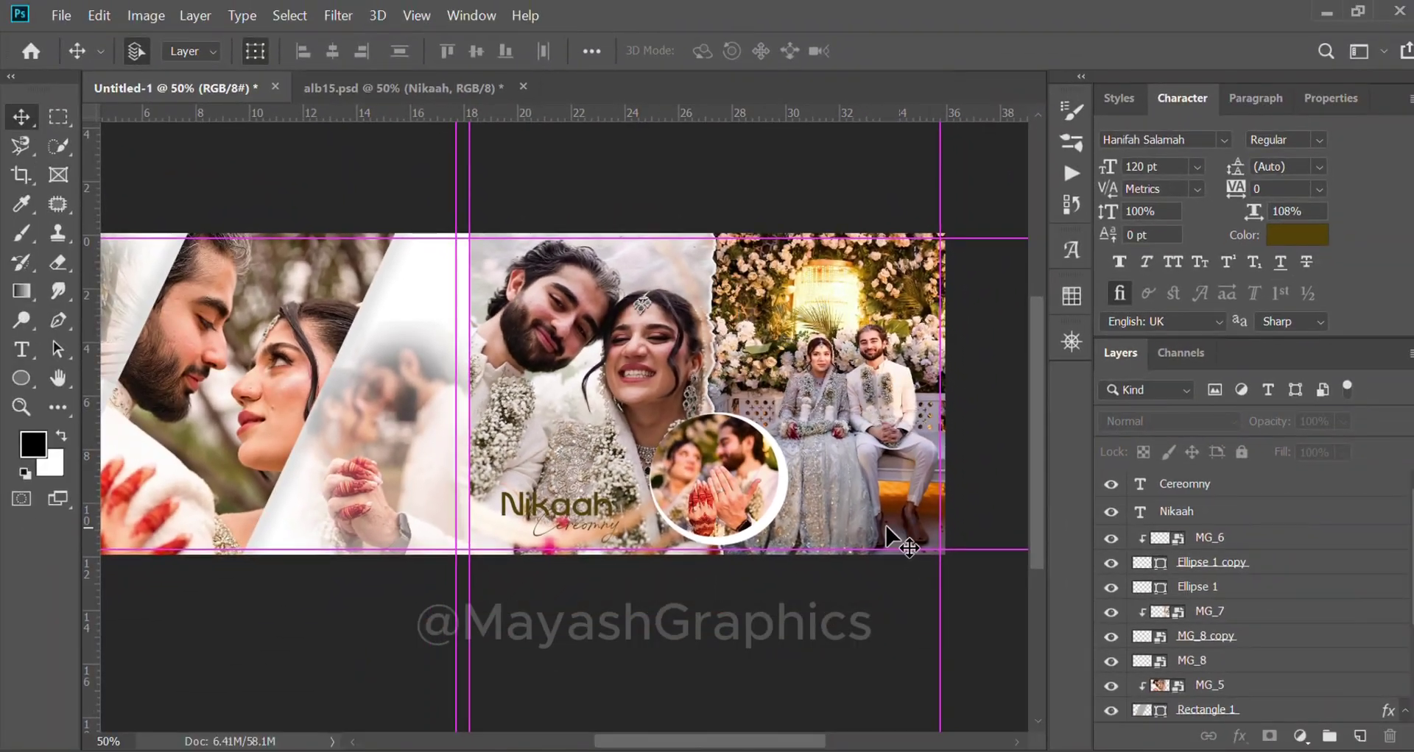
{"action": "left_click", "coordinate": [1300, 736]}
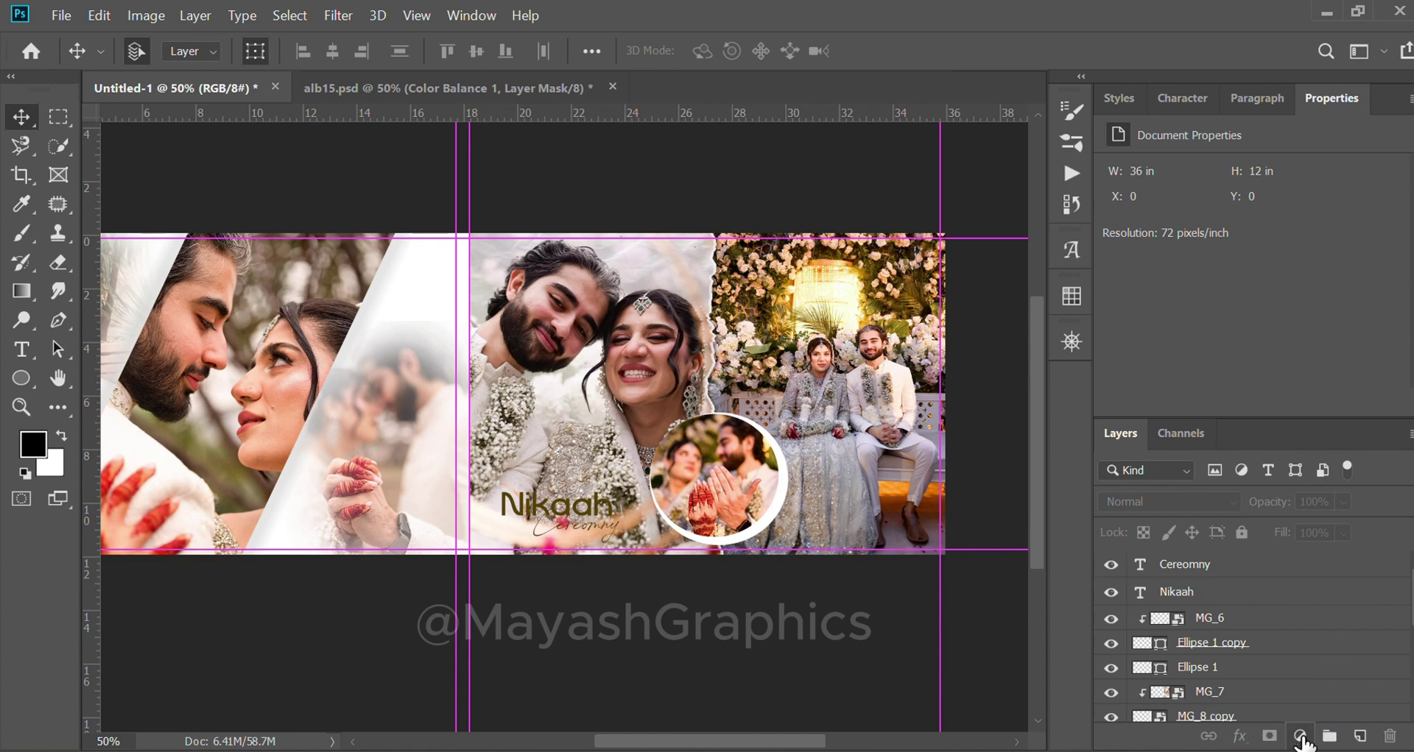
Step: Add a Color Balance layer with midtones Cyan -100, Magenta -100, Blue +35 at about 55% opacity
{"action": "left_click", "coordinate": [1302, 738]}
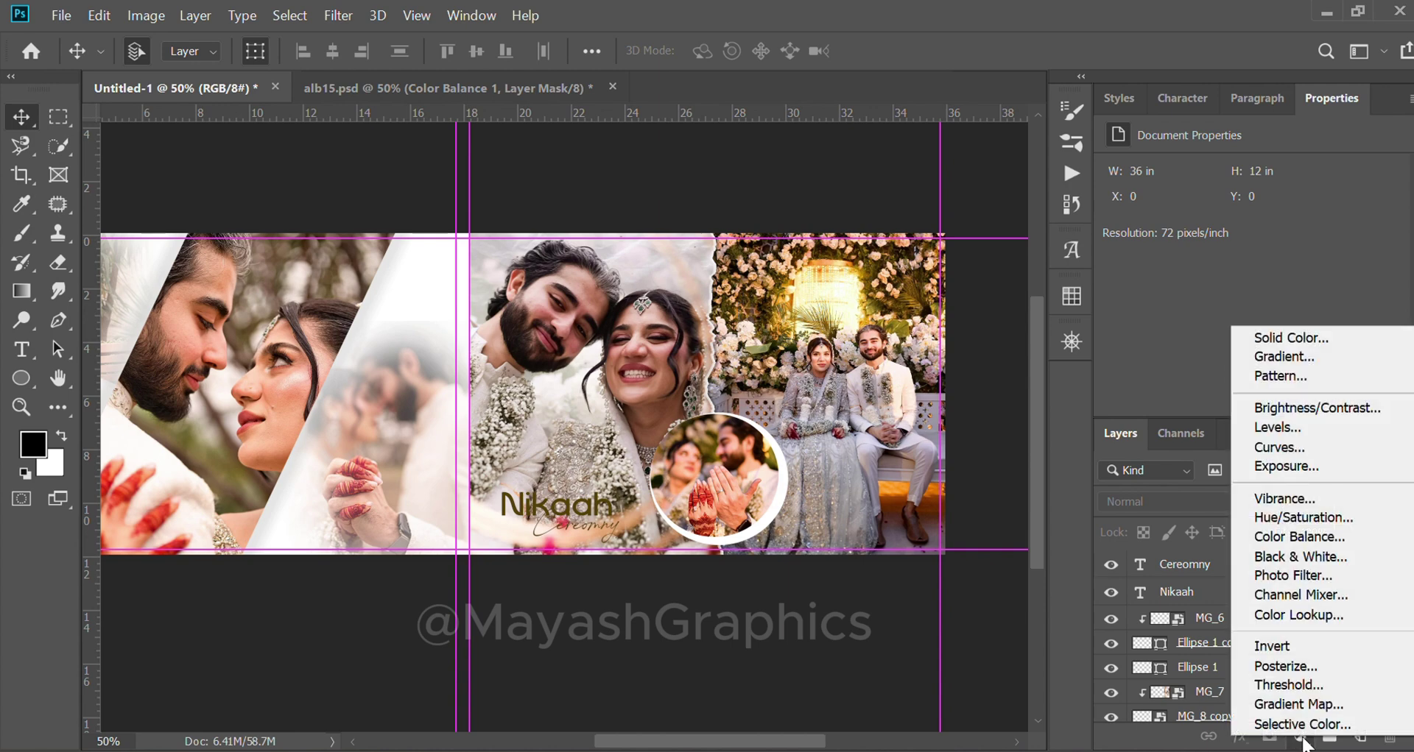
{"action": "left_click", "coordinate": [1284, 534]}
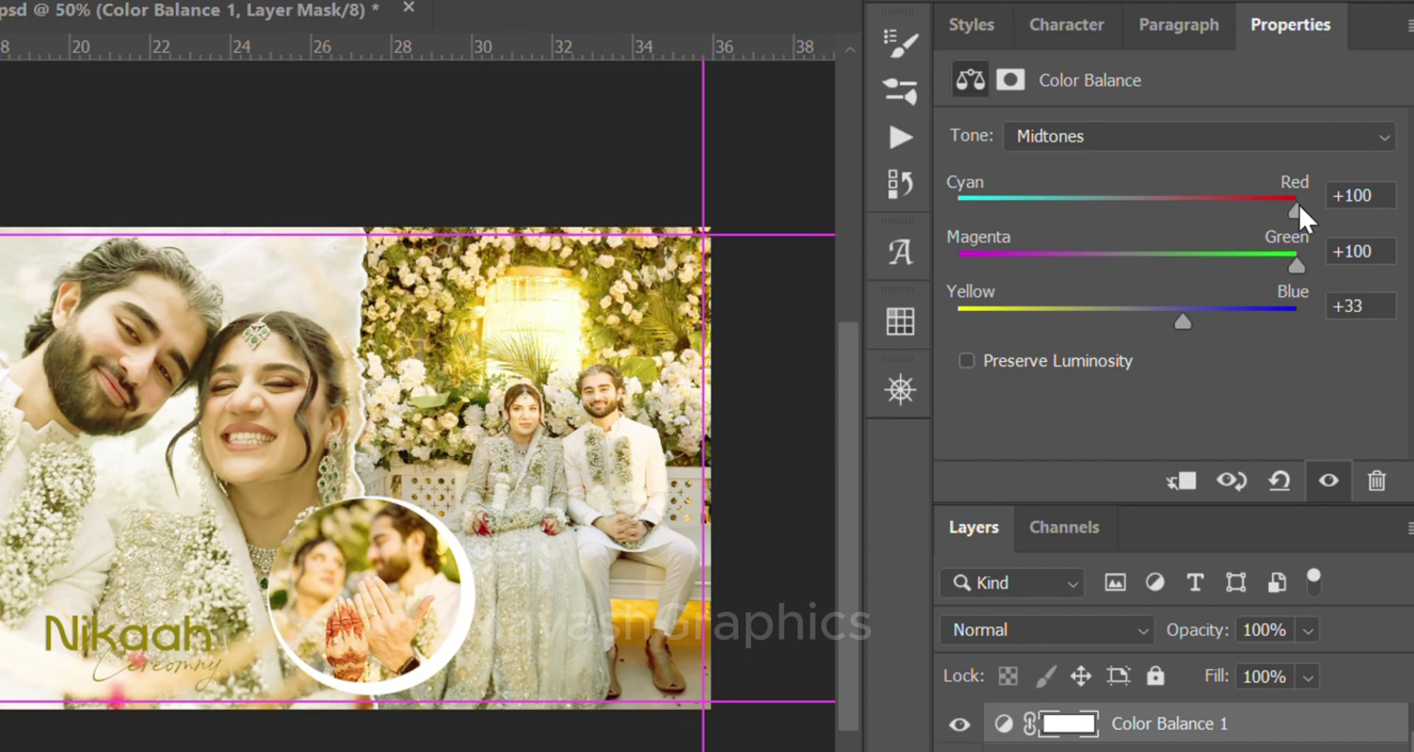
{"action": "left_click_drag", "start_coordinate": [1336, 217], "coordinate": [1123, 230]}
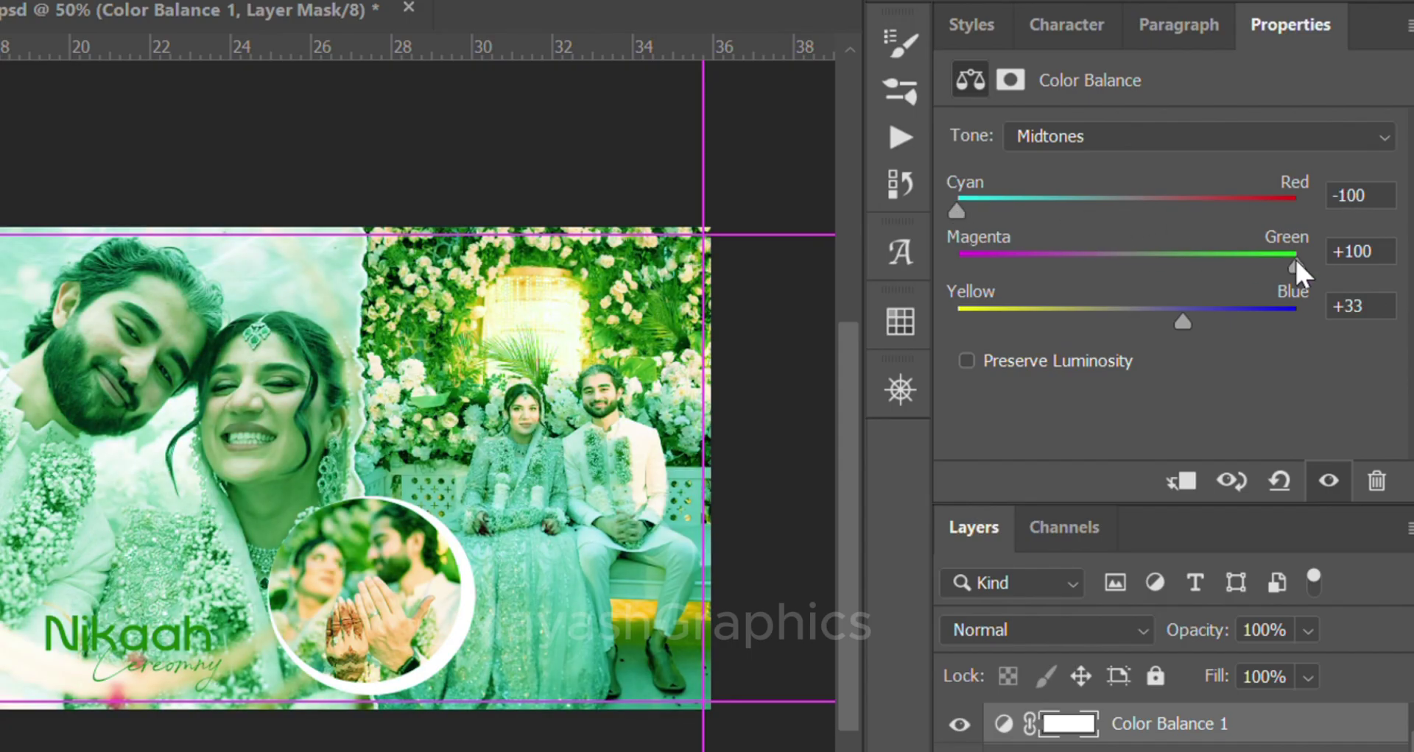
{"action": "left_click_drag", "start_coordinate": [1294, 258], "coordinate": [912, 259]}
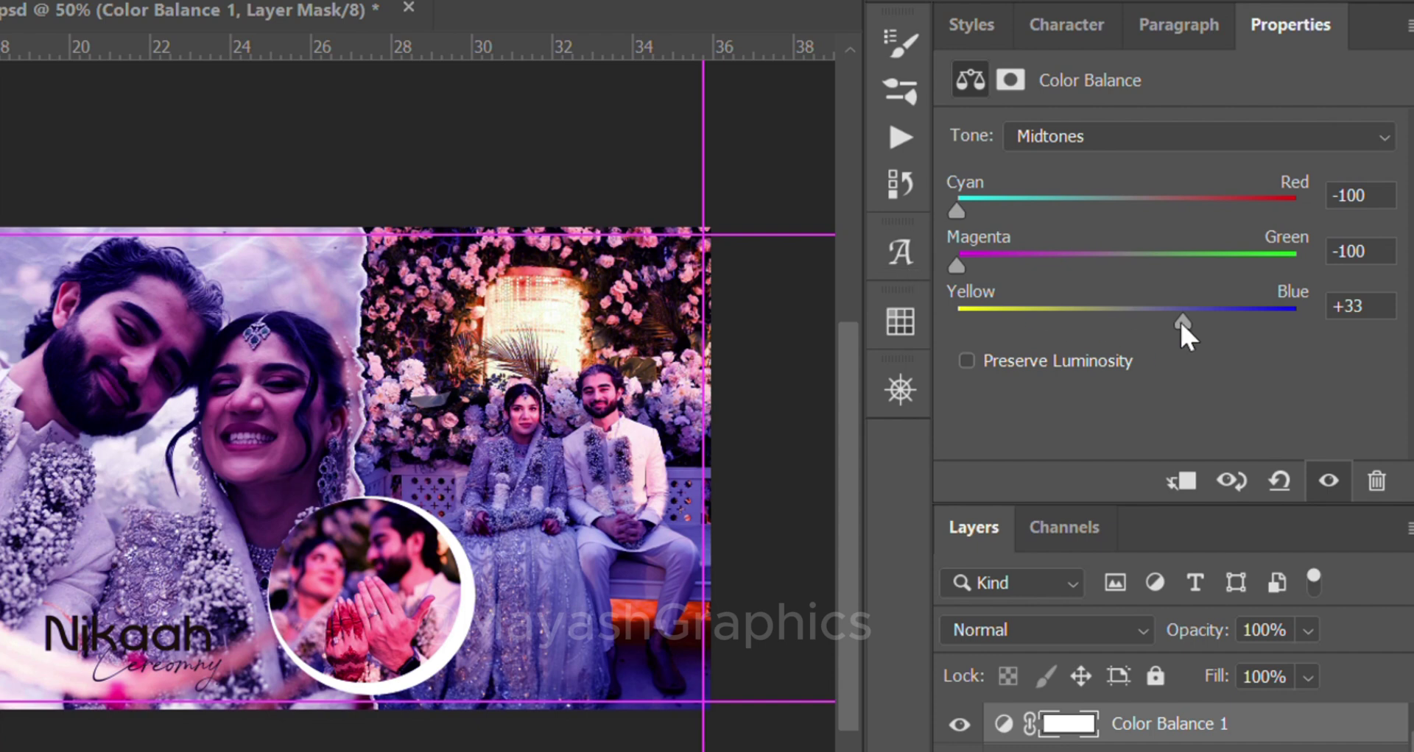
{"action": "mouse_move", "coordinate": [1180, 323]}
{"action": "left_mouse_down"}
{"action": "mouse_move", "coordinate": [1205, 324]}
{"action": "mouse_move", "coordinate": [1186, 323]}
{"action": "left_mouse_up"}
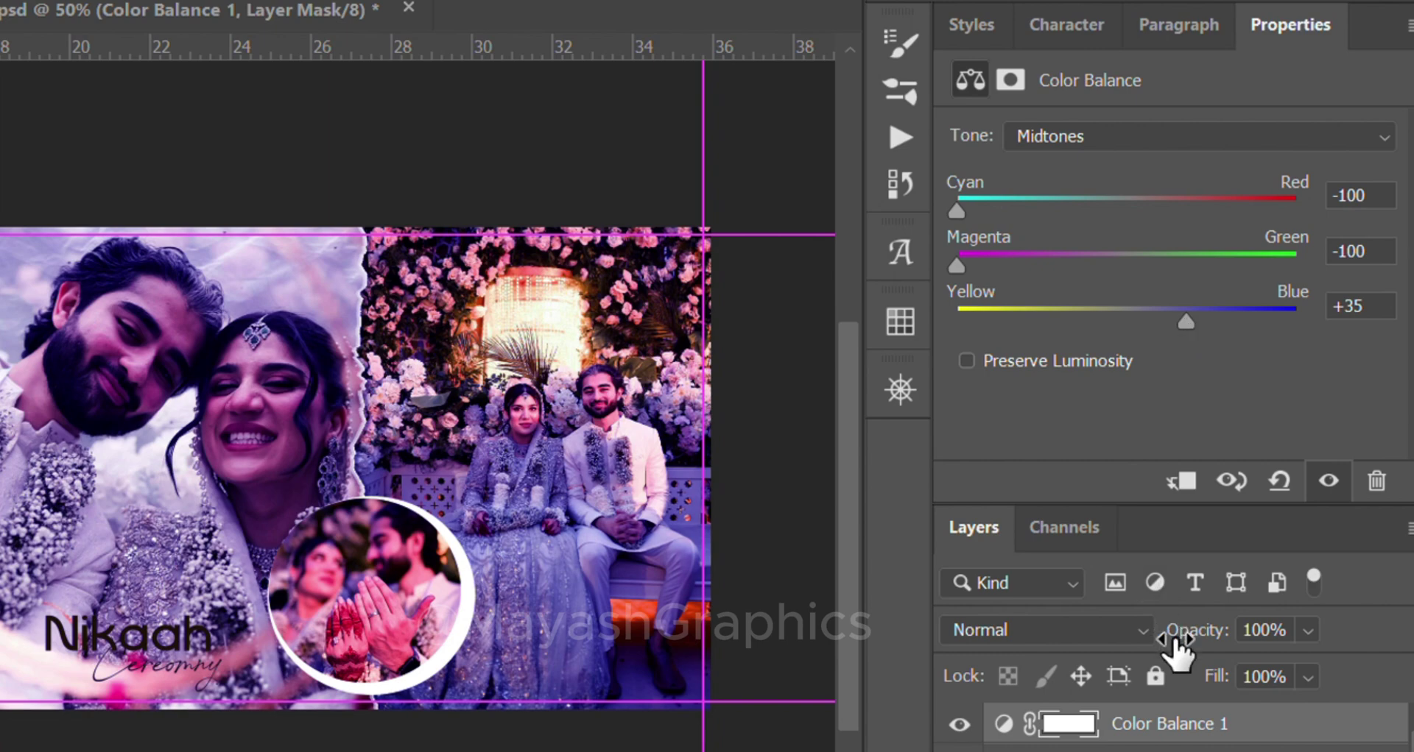
{"action": "left_click_drag", "start_coordinate": [1226, 635], "coordinate": [1170, 636]}
{"action": "mouse_move", "coordinate": [1215, 559]}
{"action": "left_mouse_down"}
{"action": "mouse_move", "coordinate": [1237, 508]}
{"action": "mouse_move", "coordinate": [1226, 507]}
{"action": "left_mouse_up"}
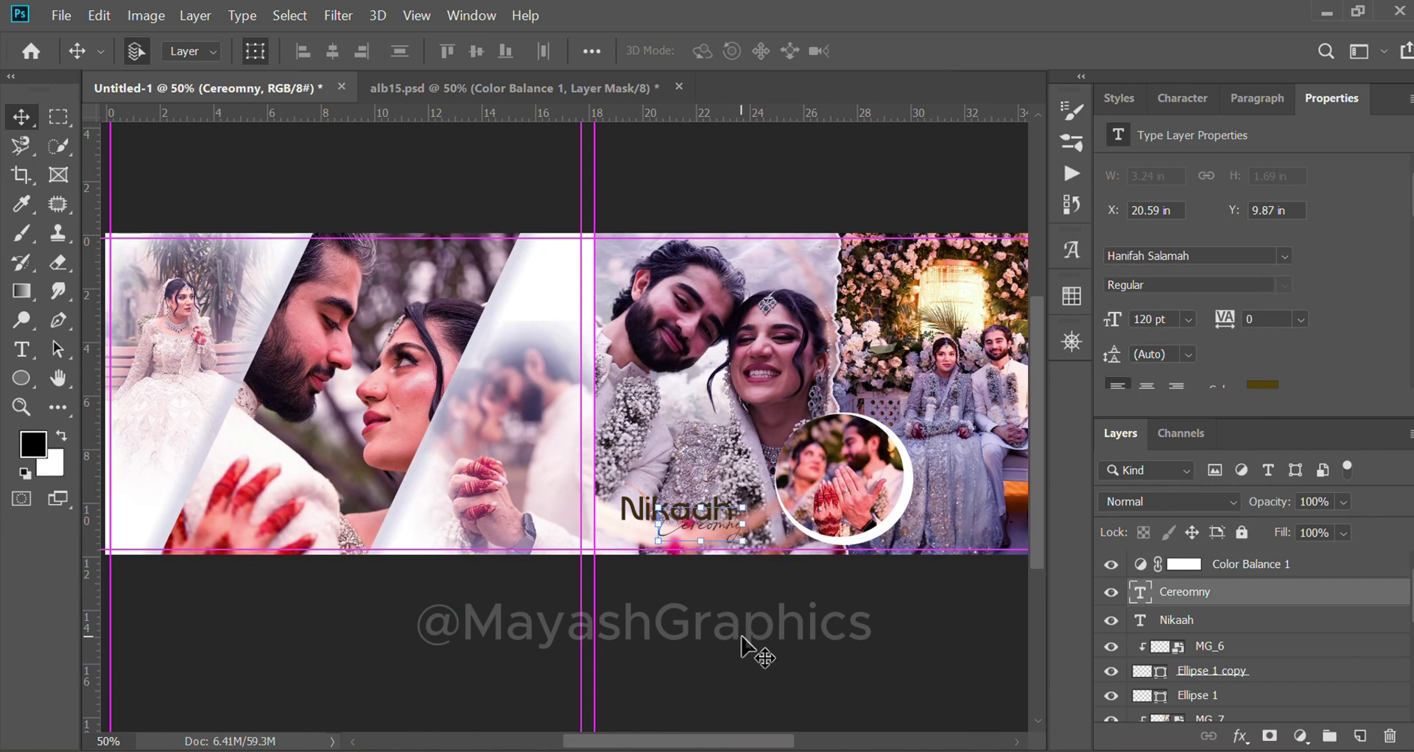
Step: Give MG_7 a black mask and softly paint the couple and clothing back in with a 700 px white brush
{"action": "left_click", "coordinate": [665, 474]}
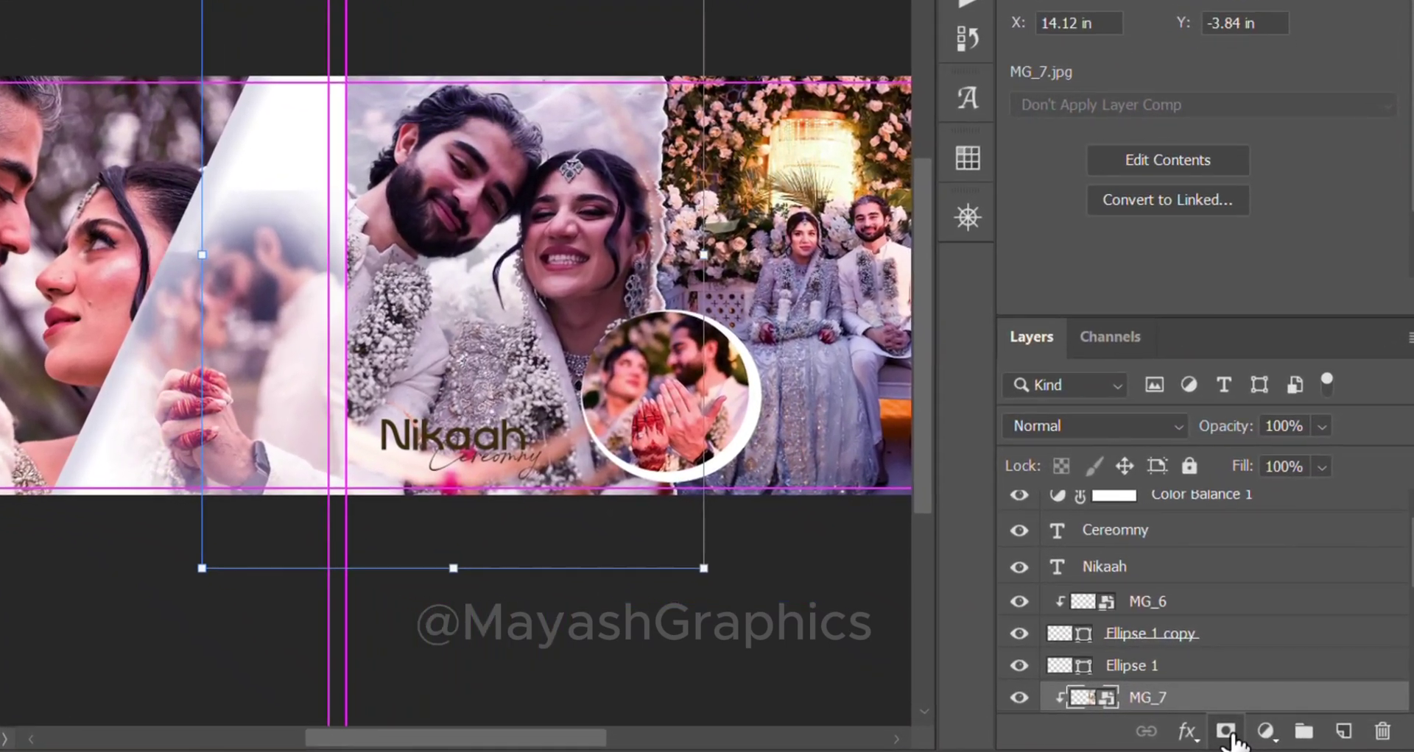
{"action": "left_click", "coordinate": [1226, 732], "text": "alt"}
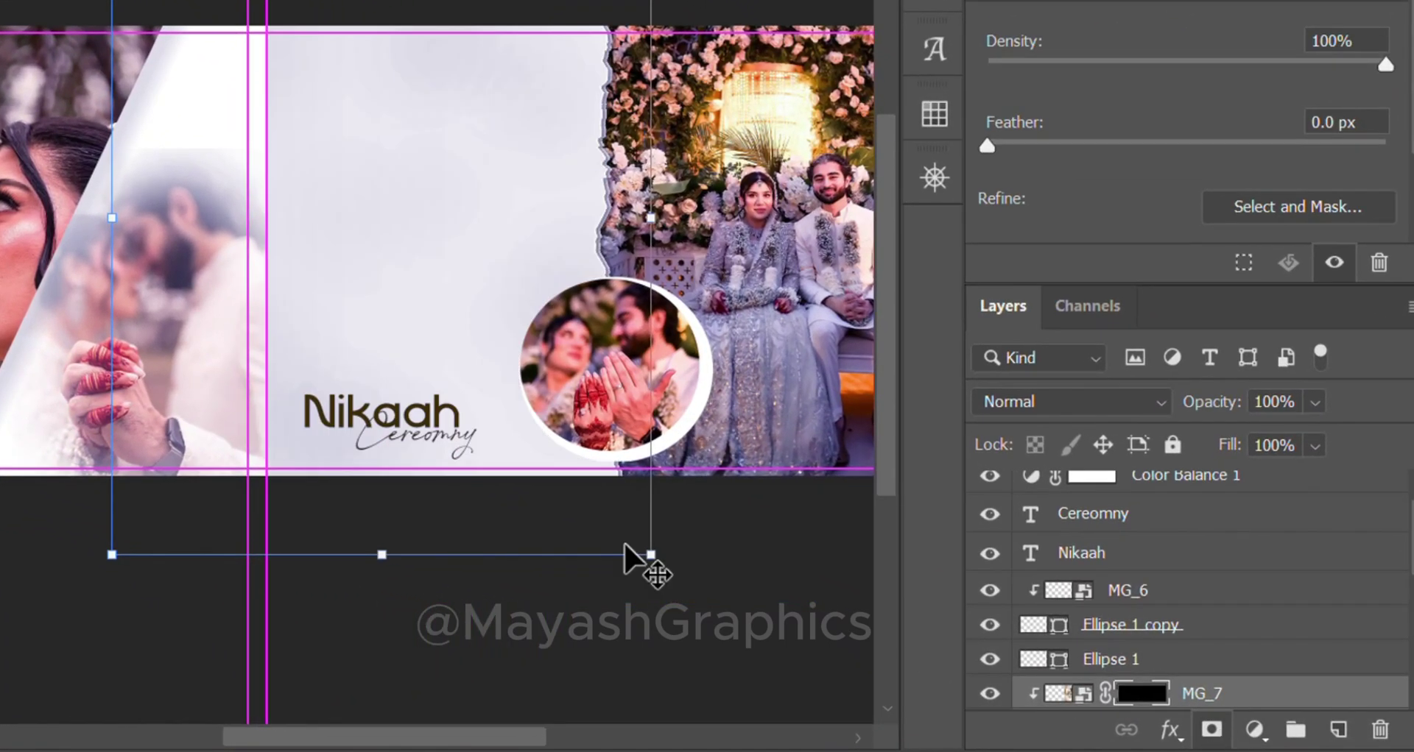
{"action": "key", "text": "b"}
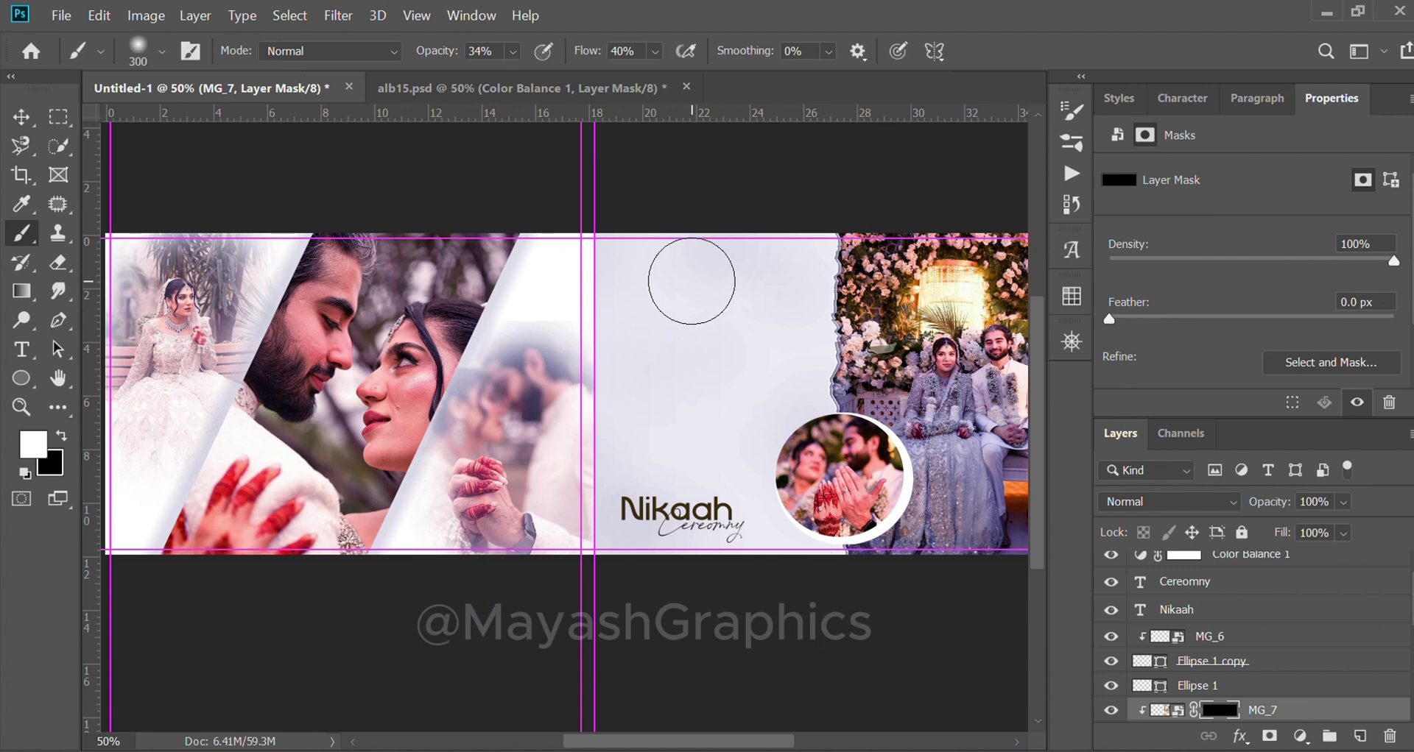
{"action": "mouse_move", "coordinate": [672, 269]}
{"action": "left_mouse_down"}
{"action": "mouse_move", "coordinate": [688, 290]}
{"action": "mouse_move", "coordinate": [736, 280]}
{"action": "mouse_move", "coordinate": [593, 357]}
{"action": "left_mouse_up"}
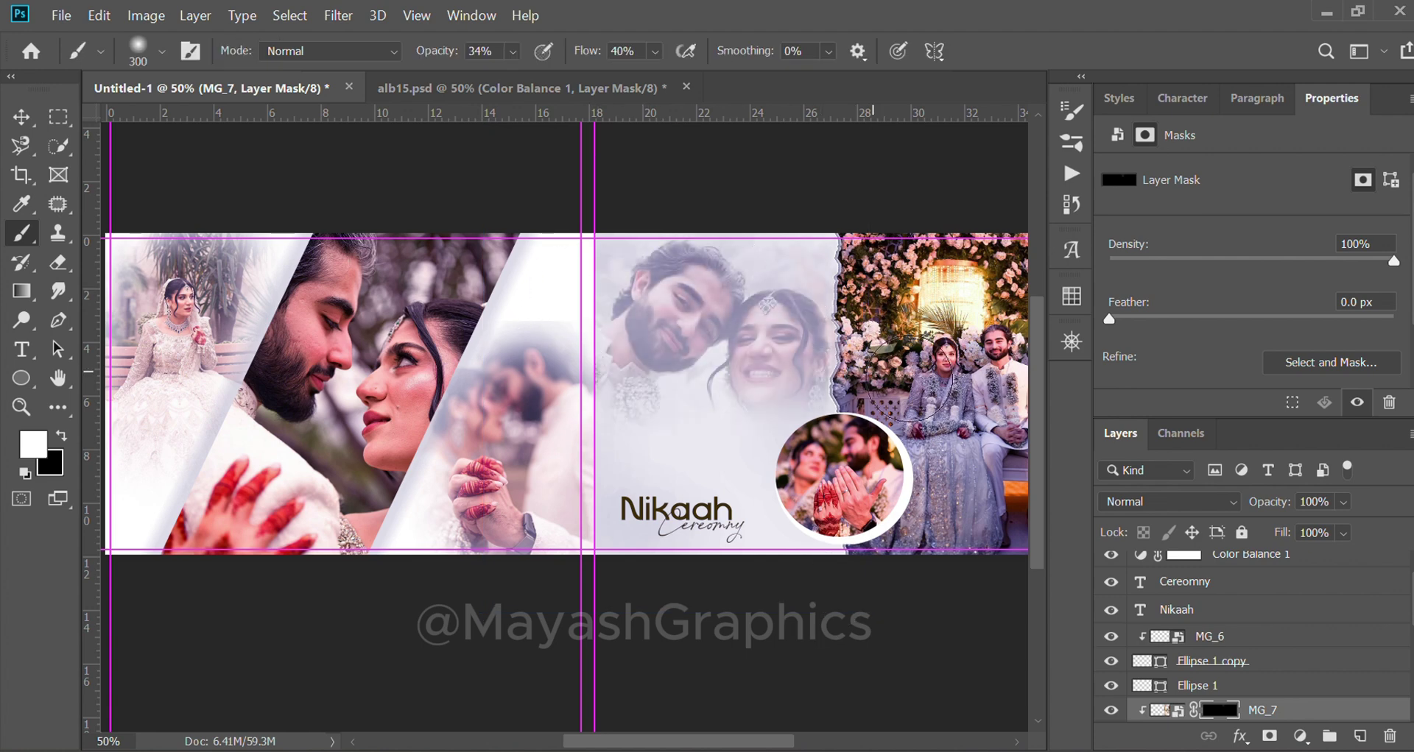
{"action": "key", "text": "bracketright"}
{"action": "key", "text": "bracketright"}
{"action": "key", "text": "bracketright"}
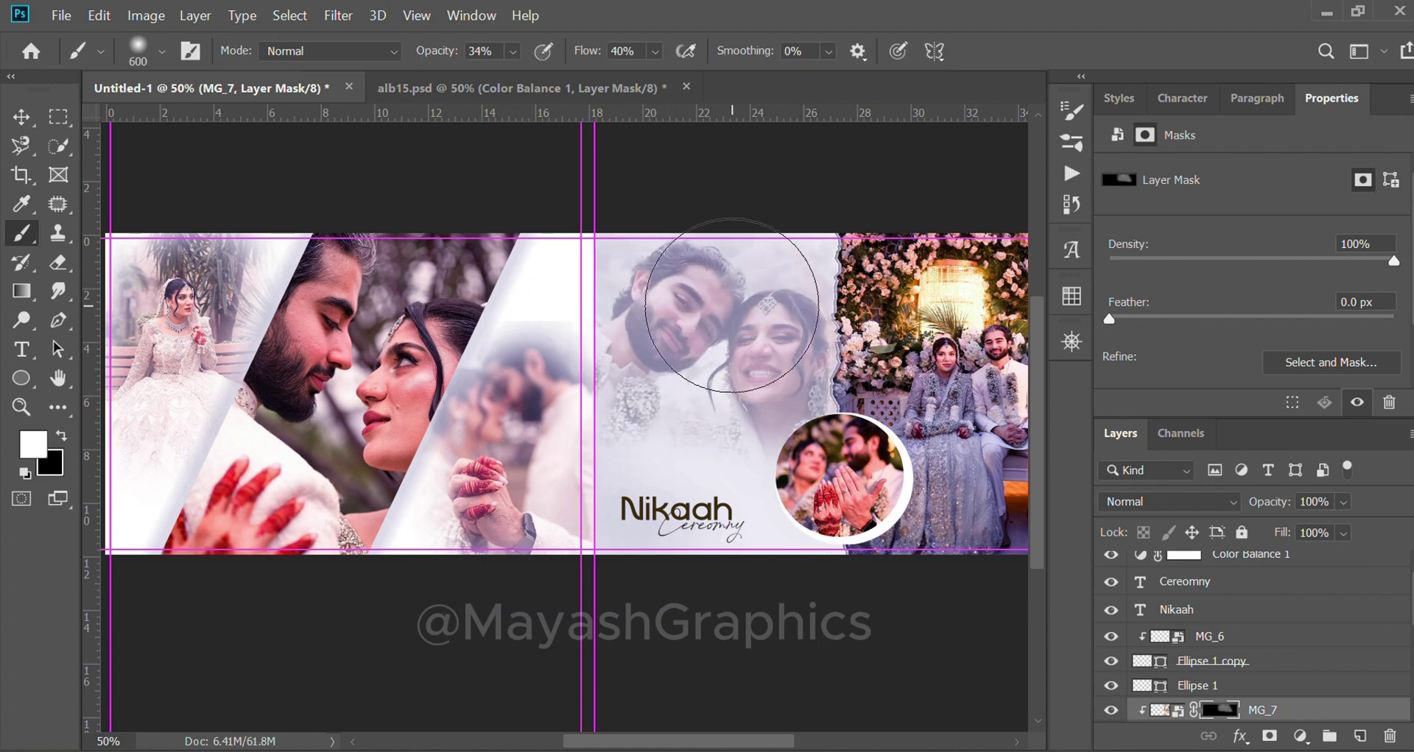
{"action": "key", "text": "bracketright"}
{"action": "mouse_move", "coordinate": [731, 305]}
{"action": "left_mouse_down"}
{"action": "mouse_move", "coordinate": [719, 284]}
{"action": "mouse_move", "coordinate": [818, 304]}
{"action": "left_mouse_up"}
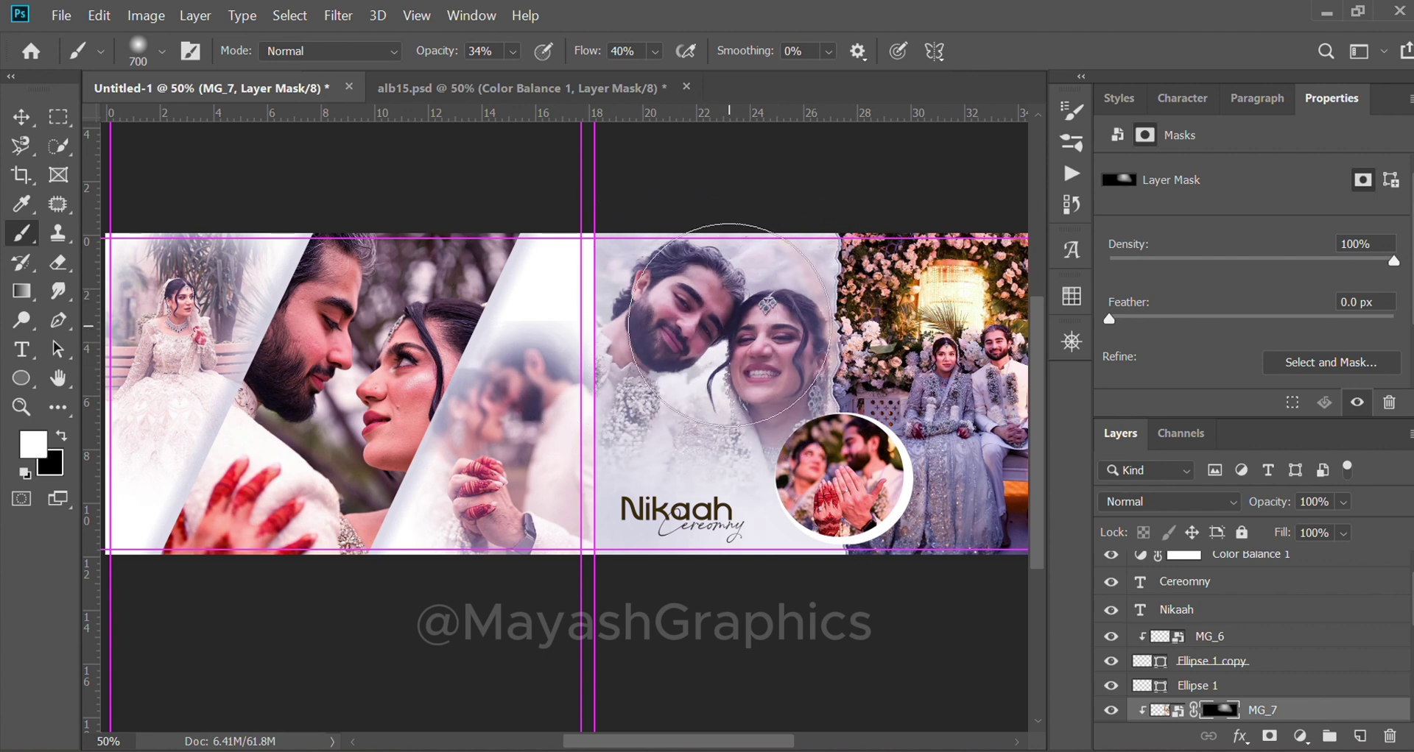
{"action": "left_click_drag", "start_coordinate": [729, 324], "coordinate": [725, 379]}
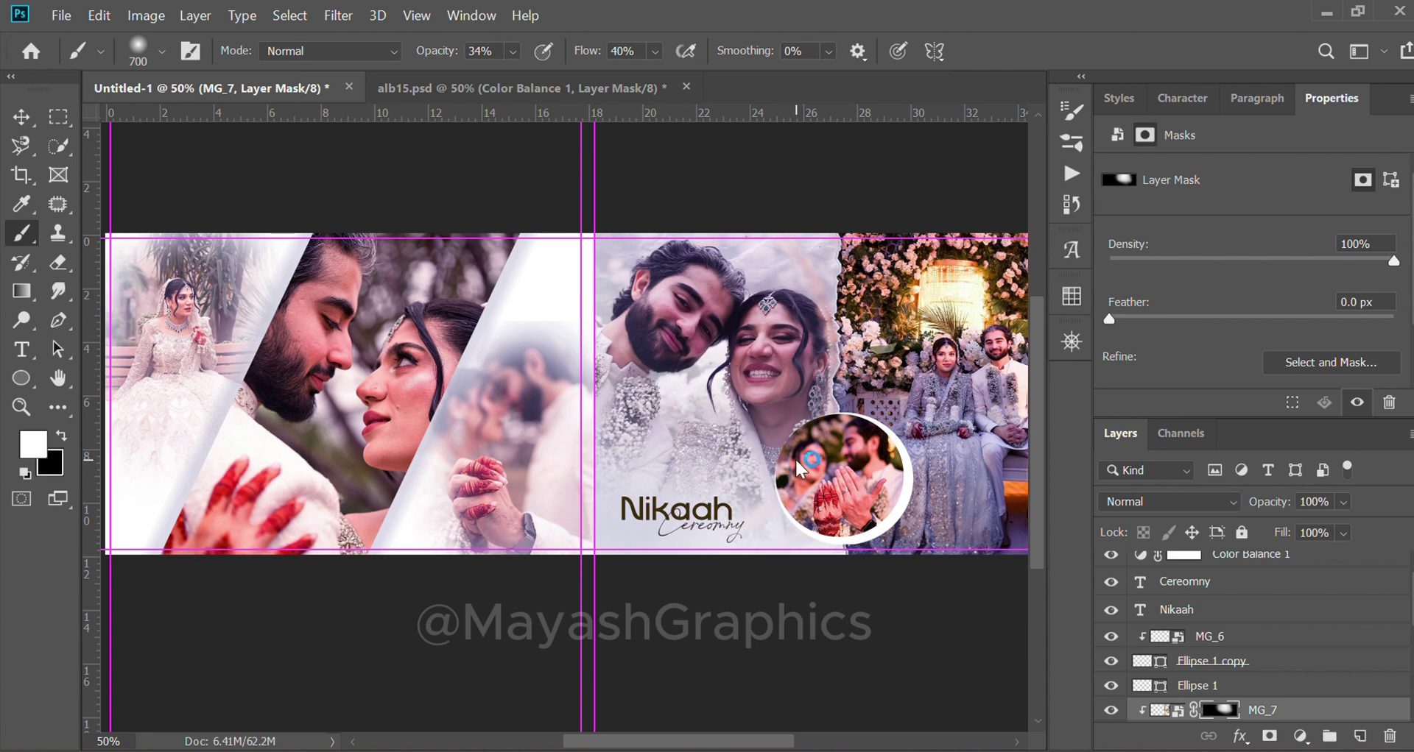
Step: Deselect layers and view the banner in Full Screen Mode on black with guides hidden
{"action": "key", "text": "v"}
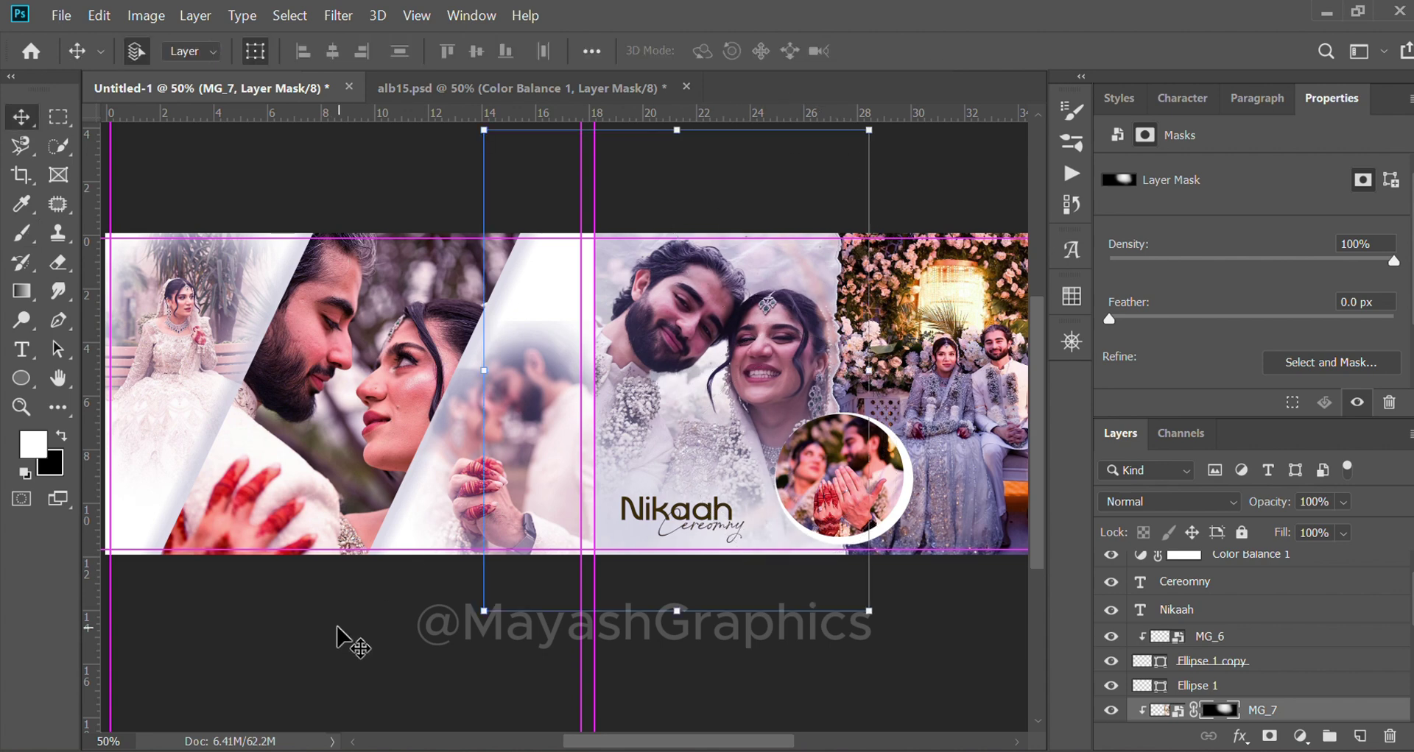
{"action": "left_click", "coordinate": [350, 646]}
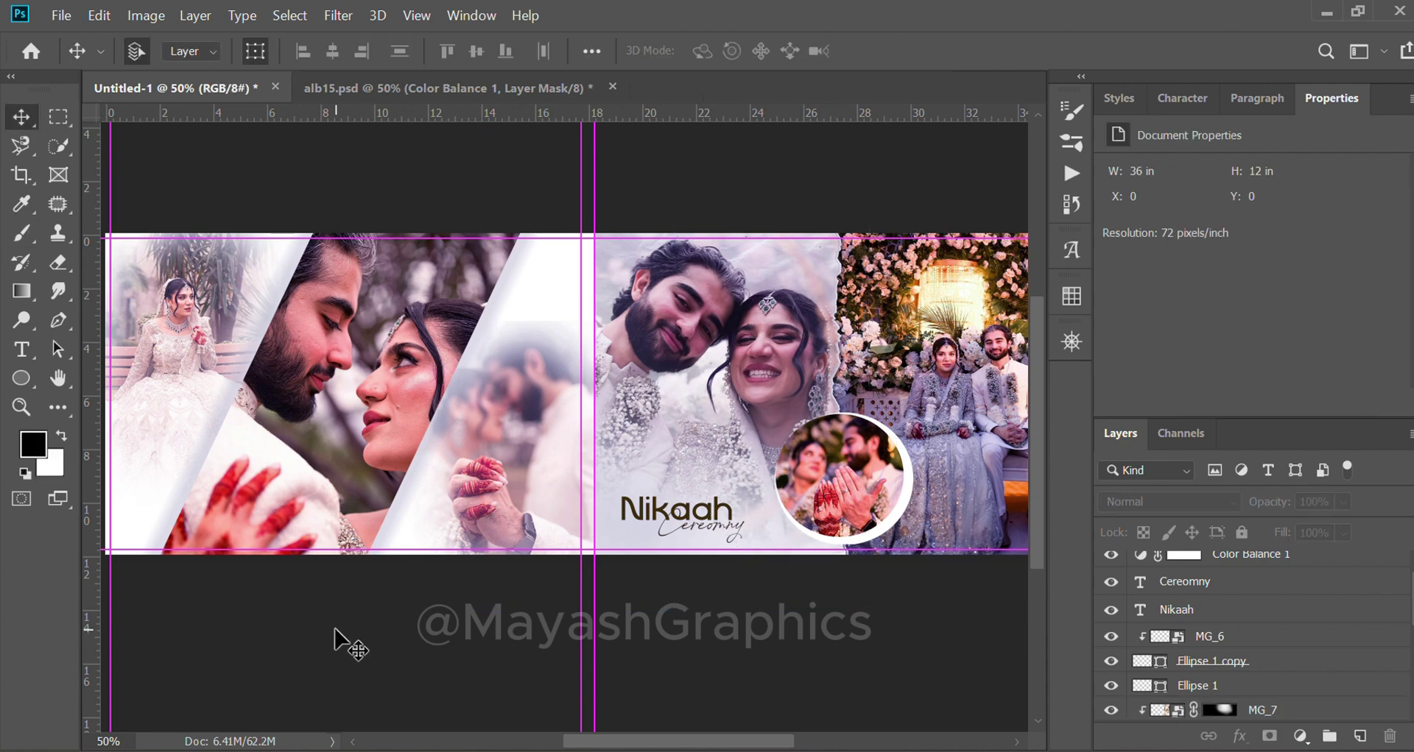
{"action": "key", "text": "f"}
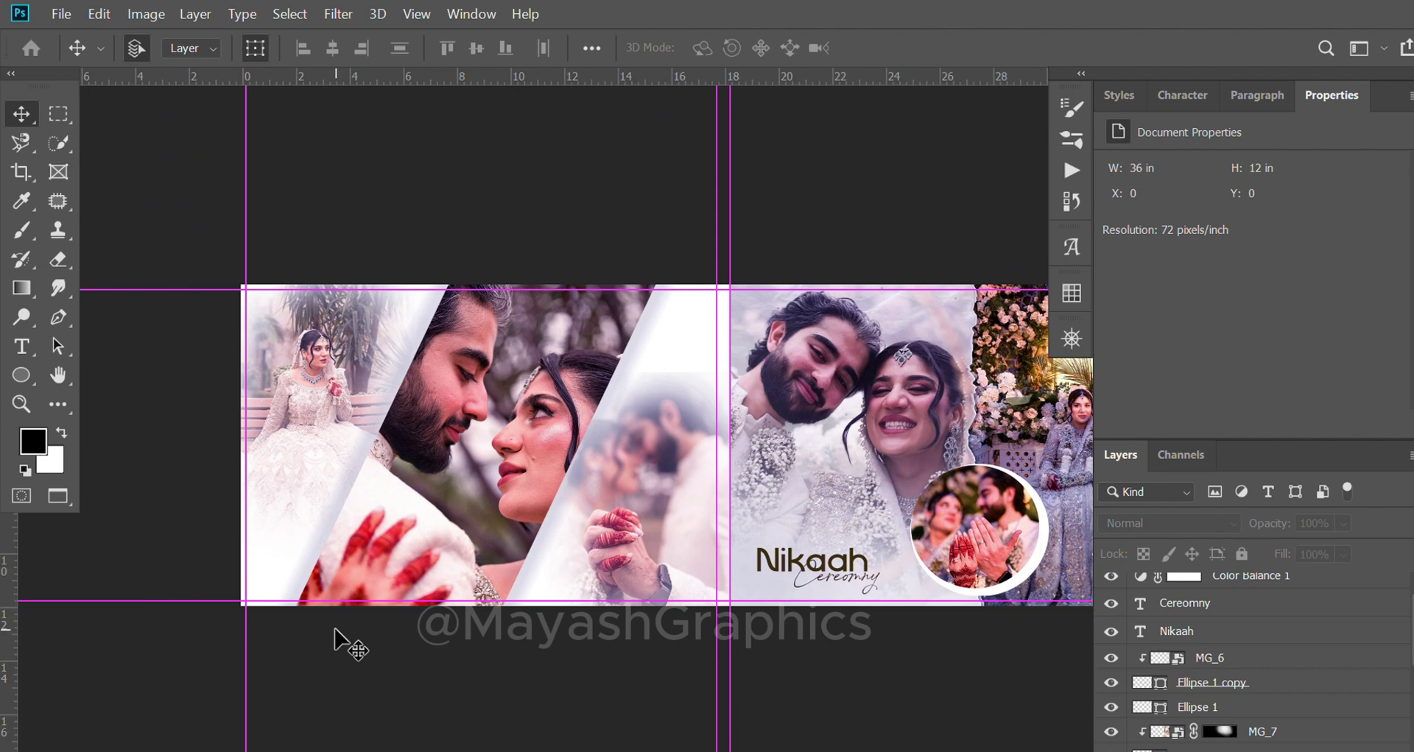
{"action": "key", "text": "f"}
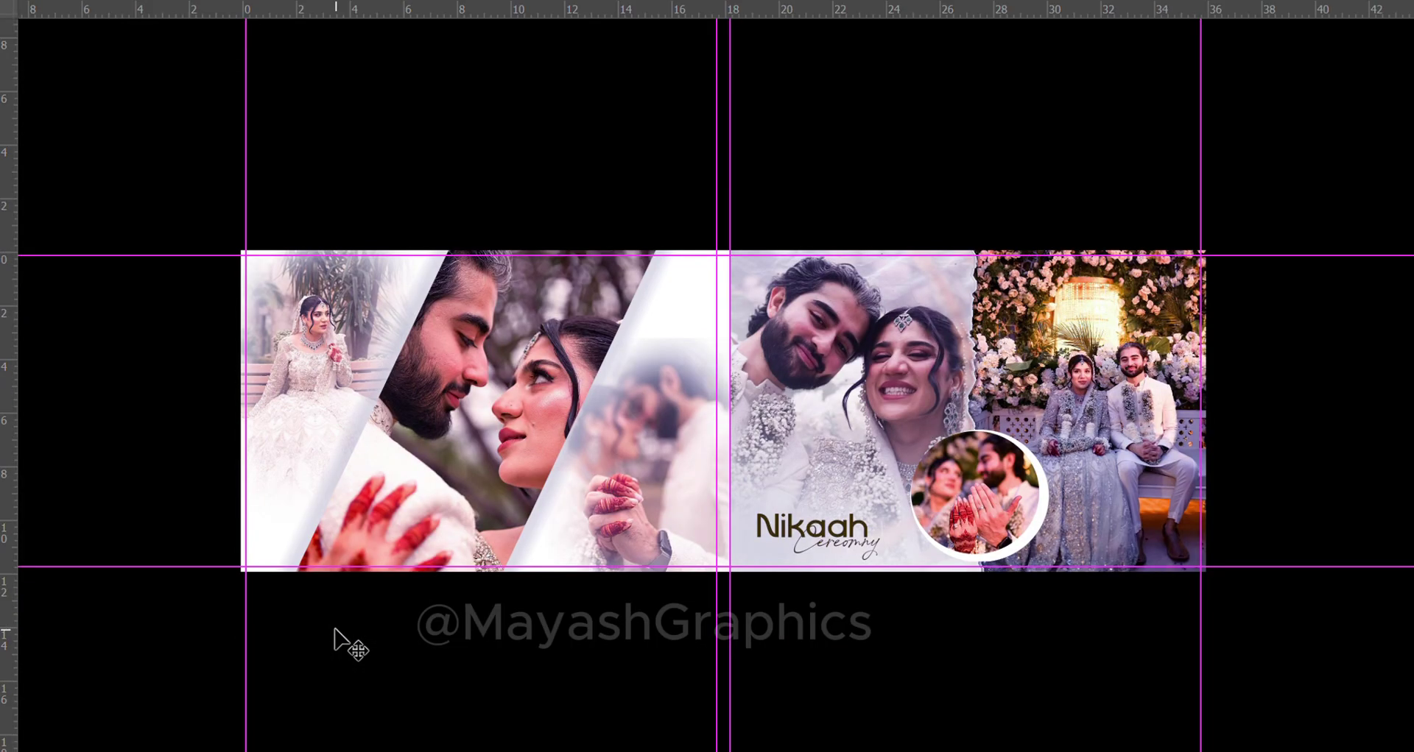
{"action": "key", "text": "ctrl+semicolon"}
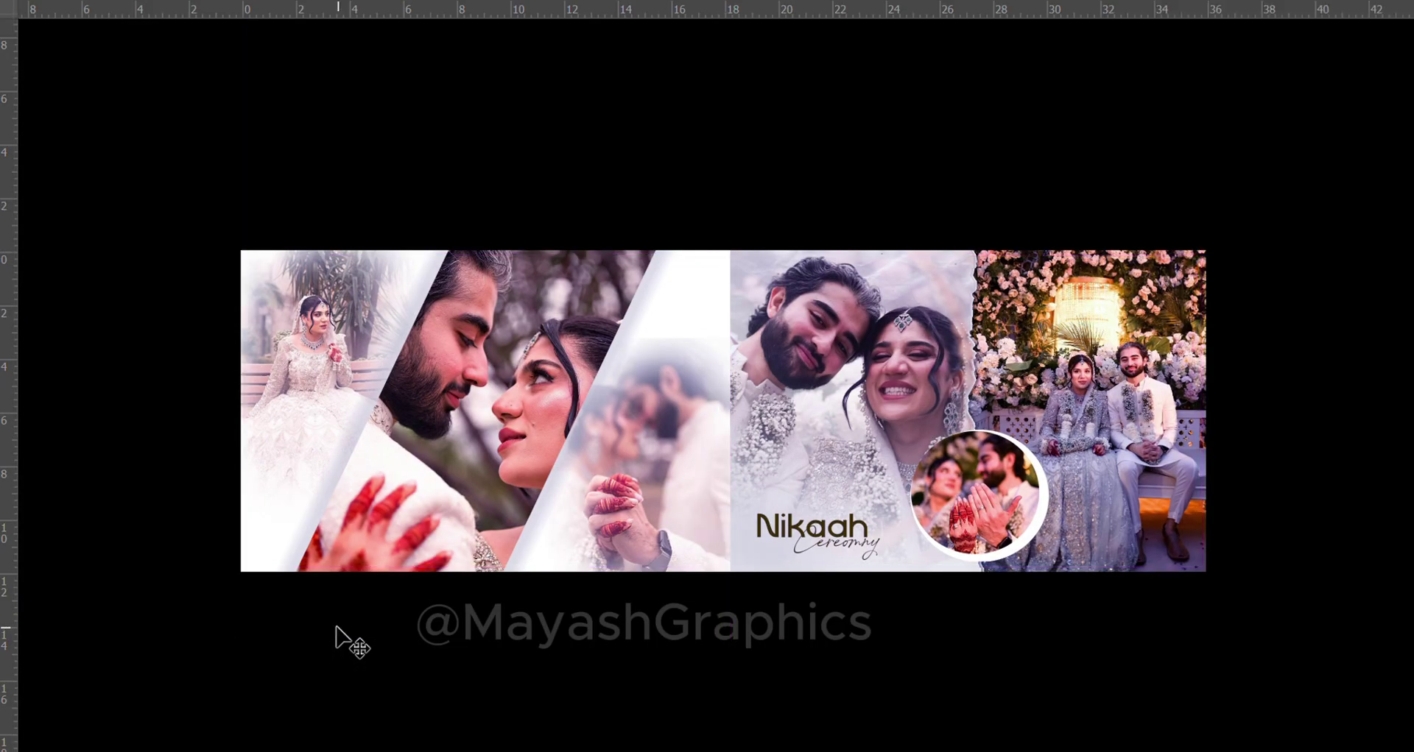